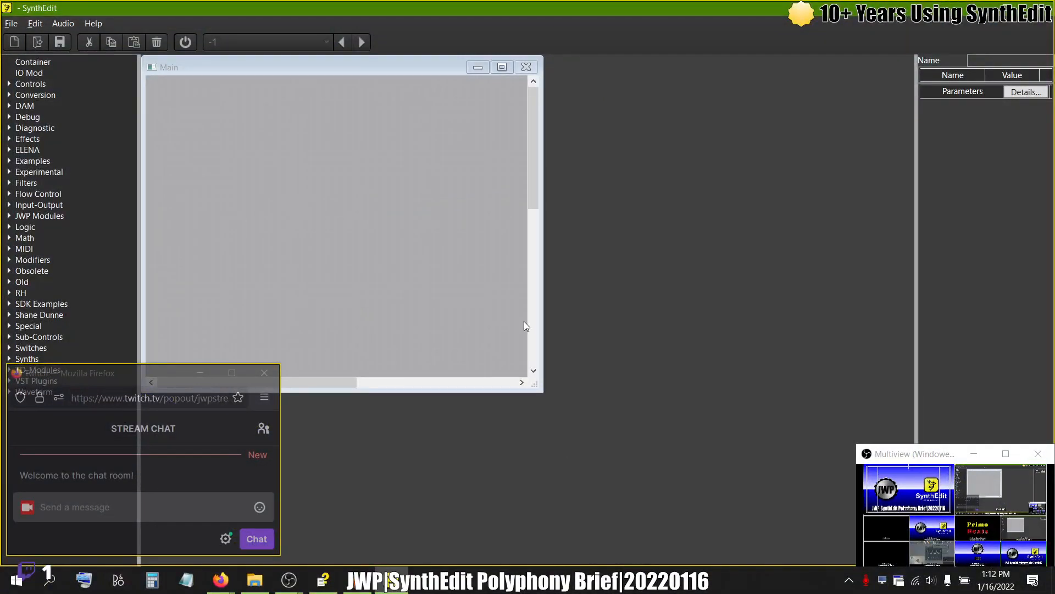
- Read the Polyphony page in SynthEdit Help and return to the SynthEdit editor
click(320, 586)
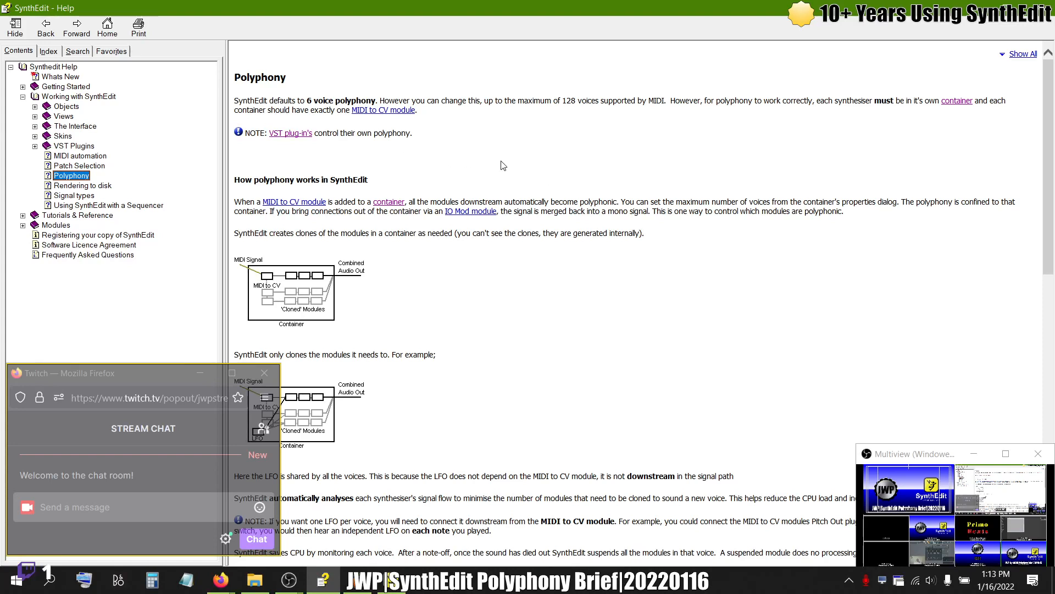
key(alt+Tab)
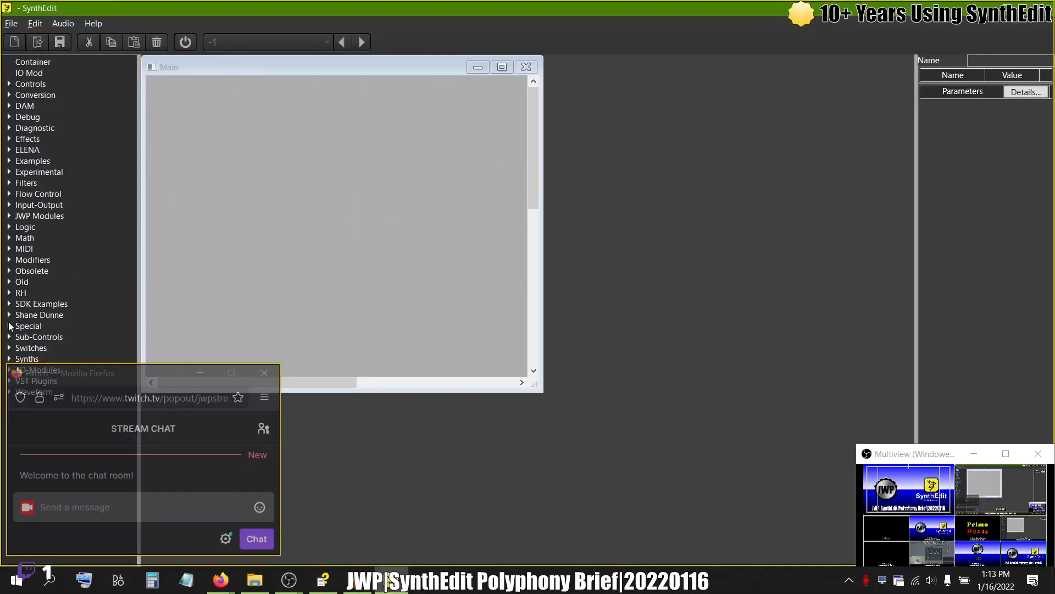
- Insert the Minimal synth from the Synths group into the Main structure and enlarge the Main window to show every module
click(9, 326)
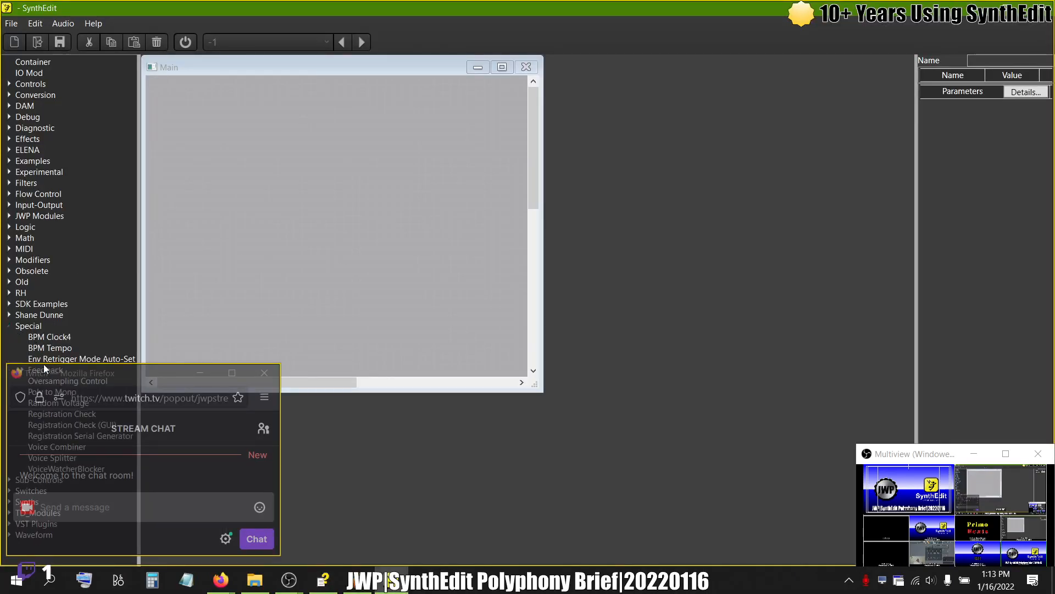
click(9, 326)
click(9, 359)
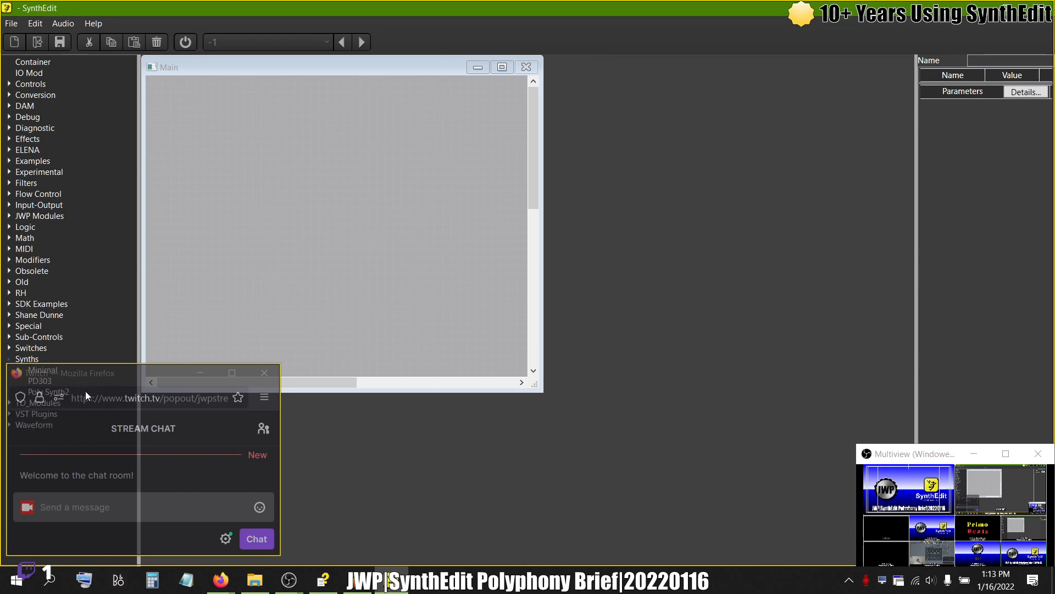
drag(43, 370, 389, 216)
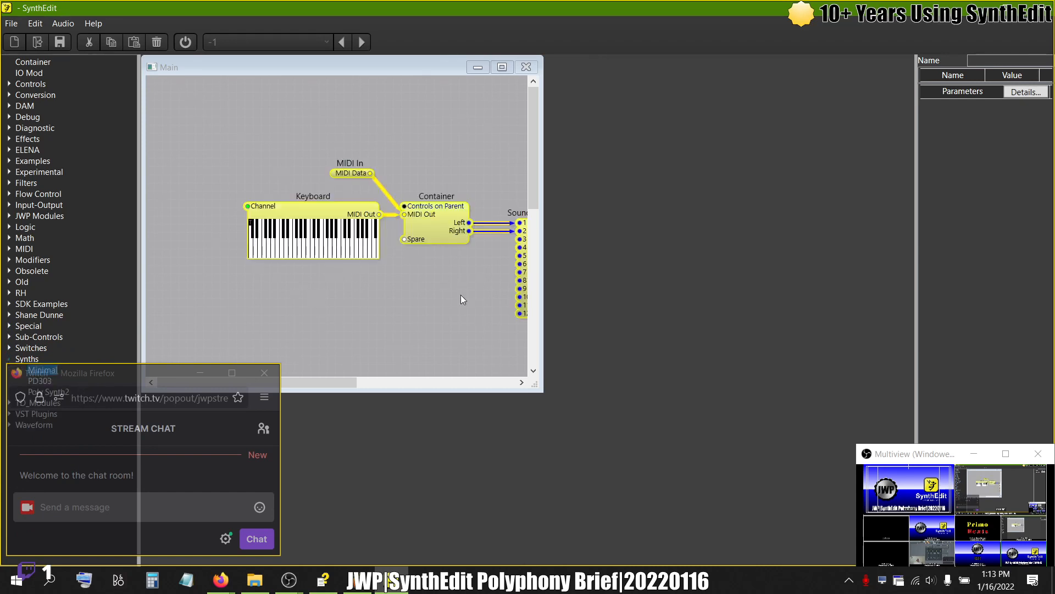
drag(534, 384, 683, 468)
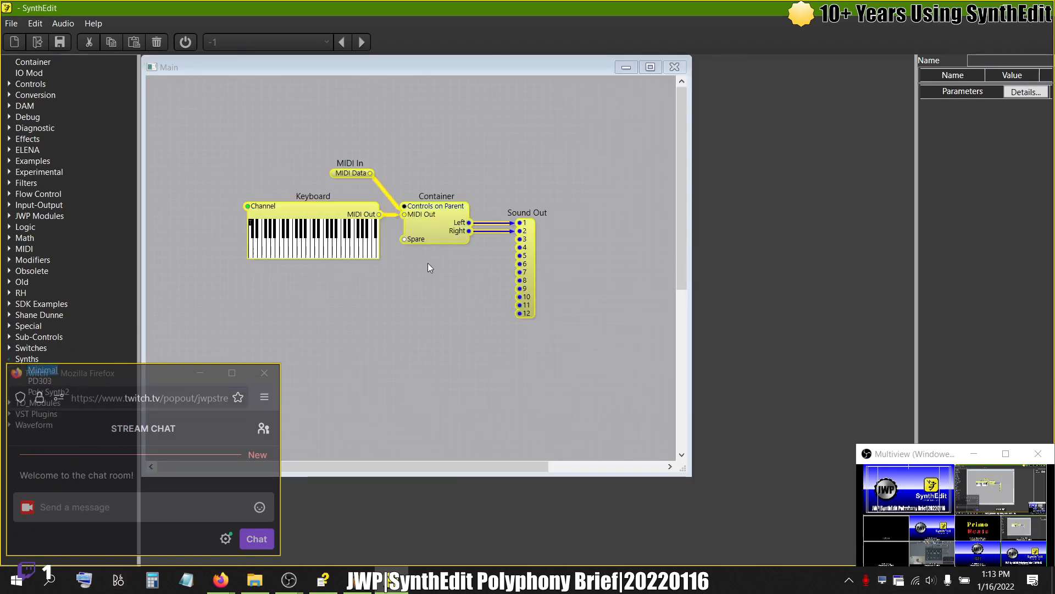
- Start the audio engine and check the audio mixer levels in OBS Studio before returning to SynthEdit
click(184, 43)
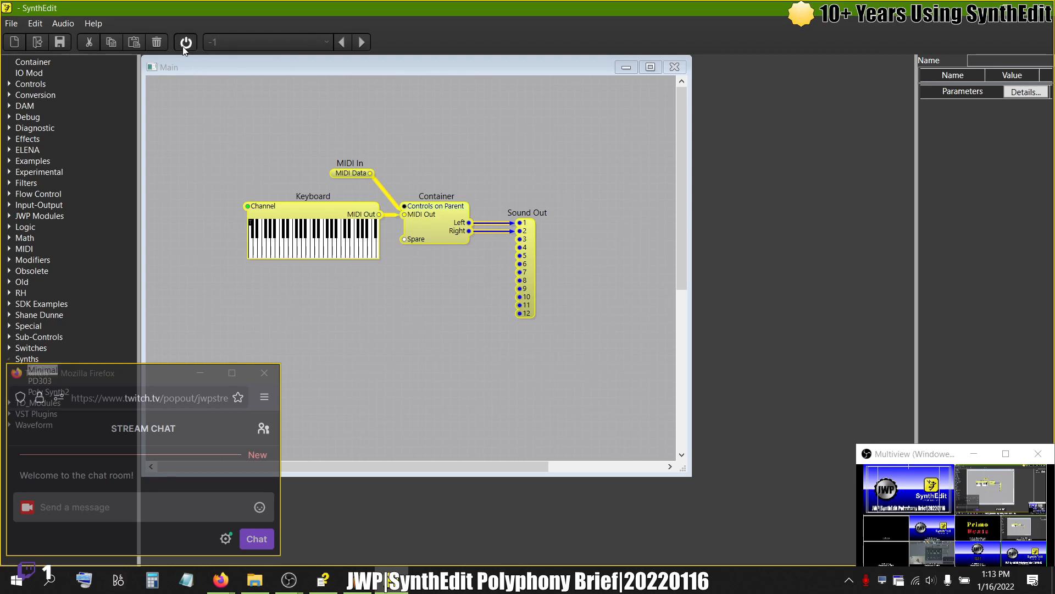
click(631, 335)
key(alt+Tab)
key(Tab)
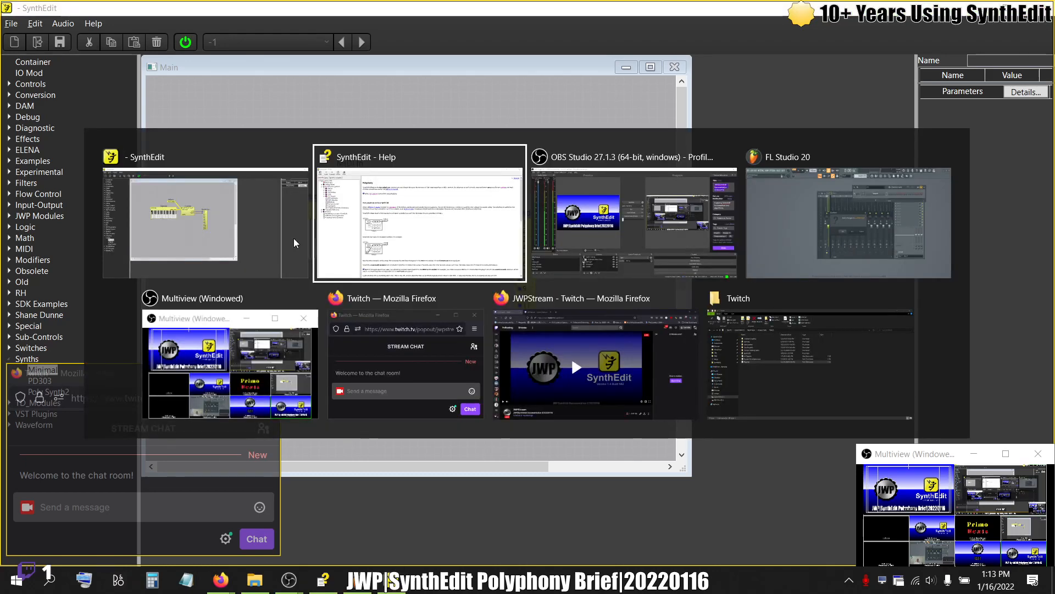
key(alt+Tab)
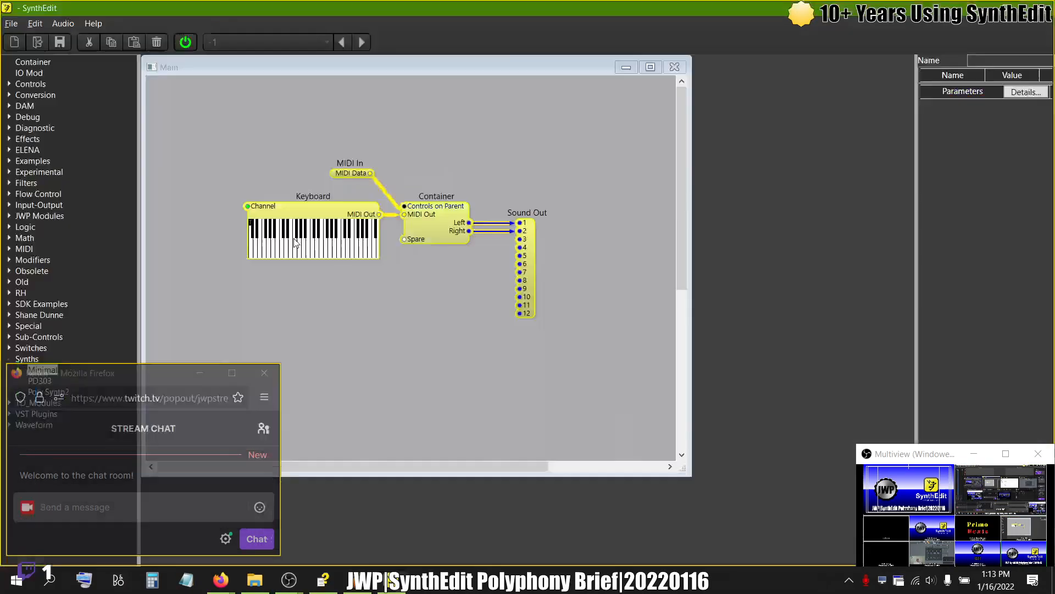
key(alt+Tab)
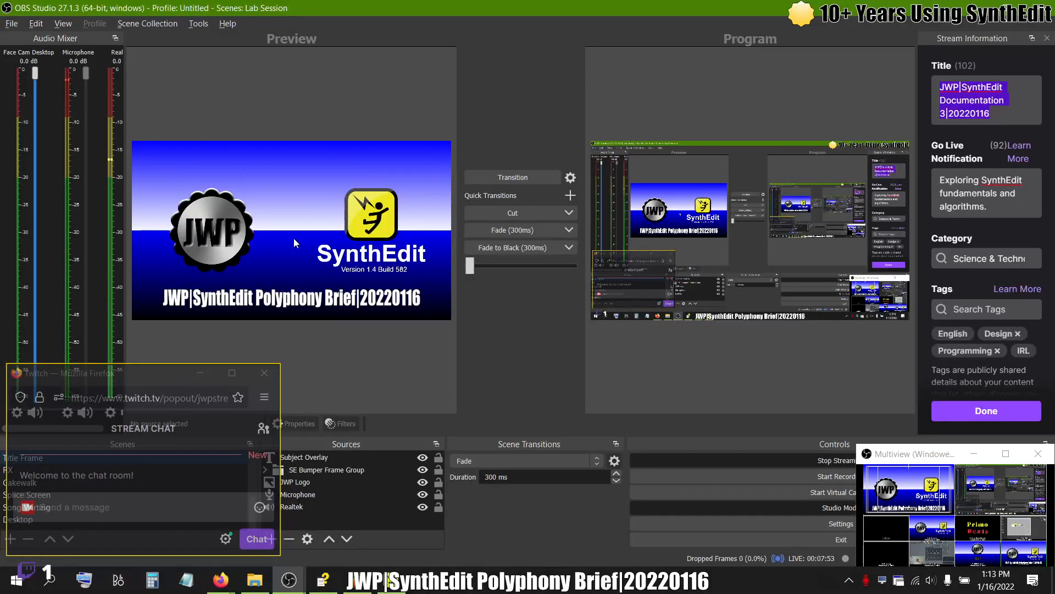
key(alt+Tab)
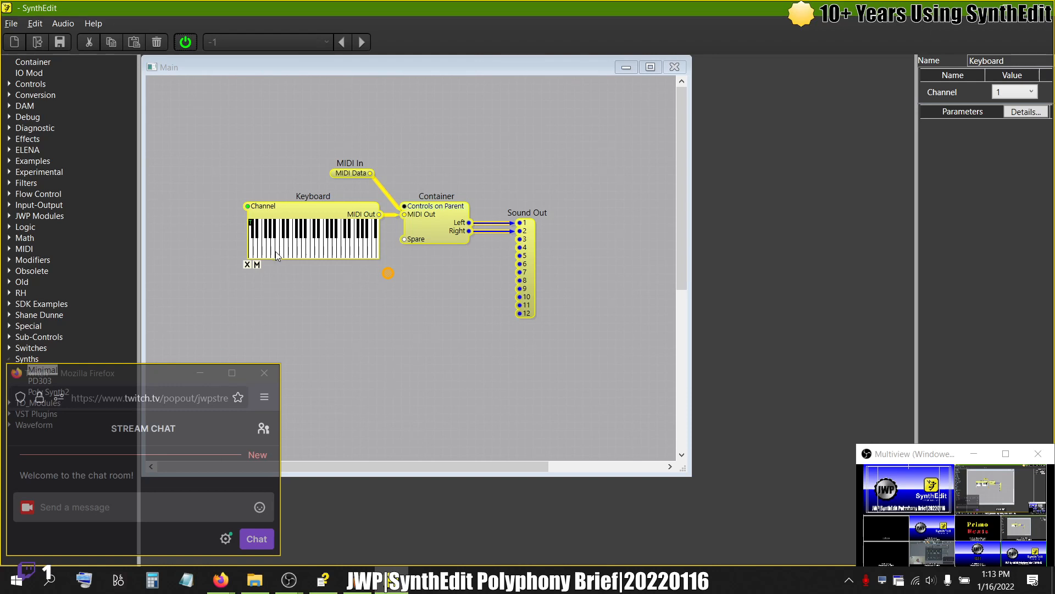
- Hold many notes on the Keyboard module, enlarging it to reach the highest keys, and release them all
drag(269, 256, 276, 259)
click(305, 250)
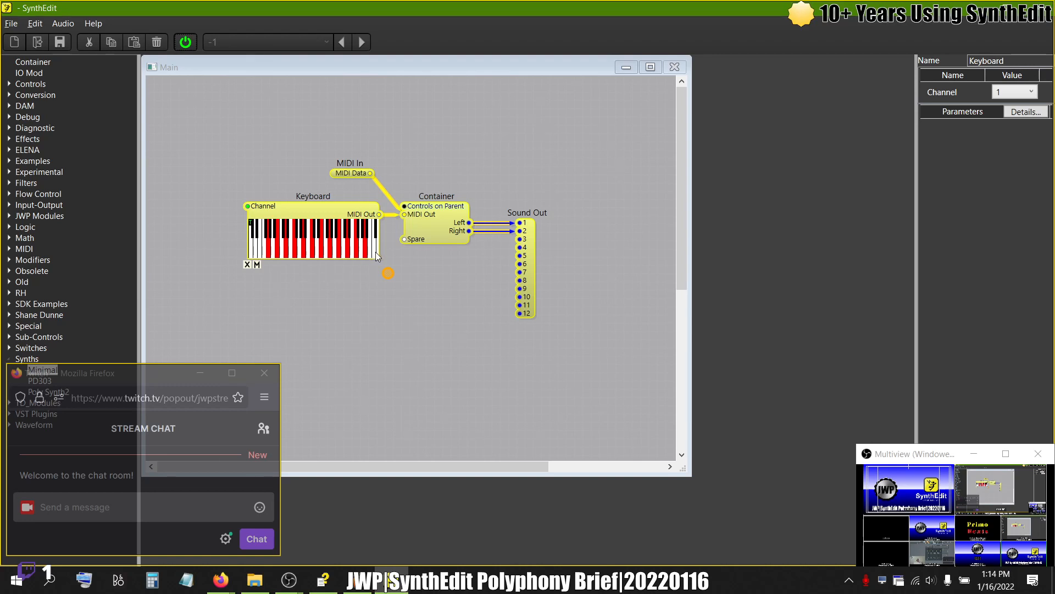
drag(386, 274, 494, 292)
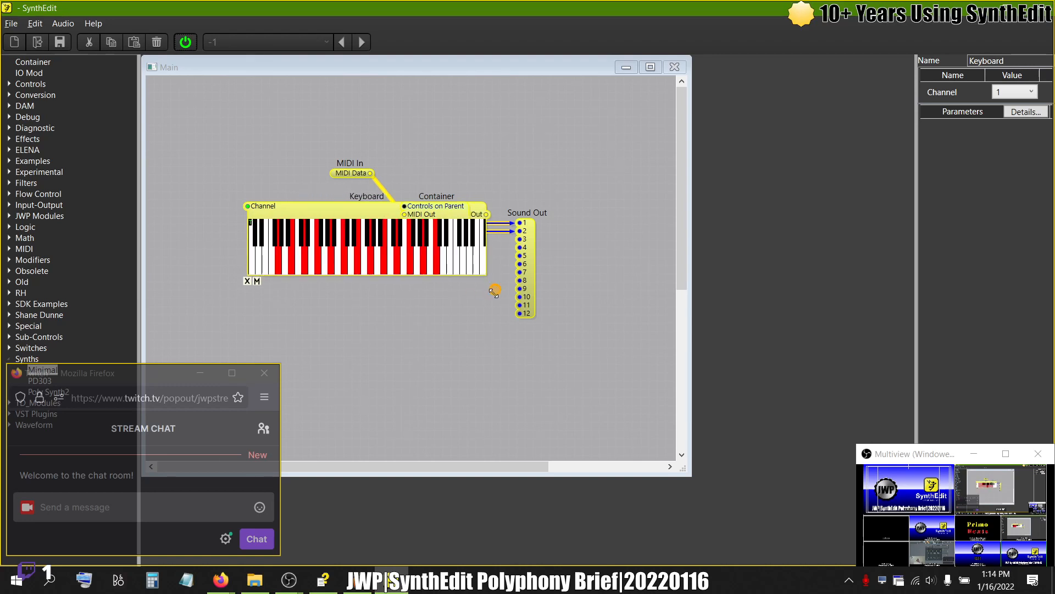
click(447, 267)
click(464, 267)
click(476, 269)
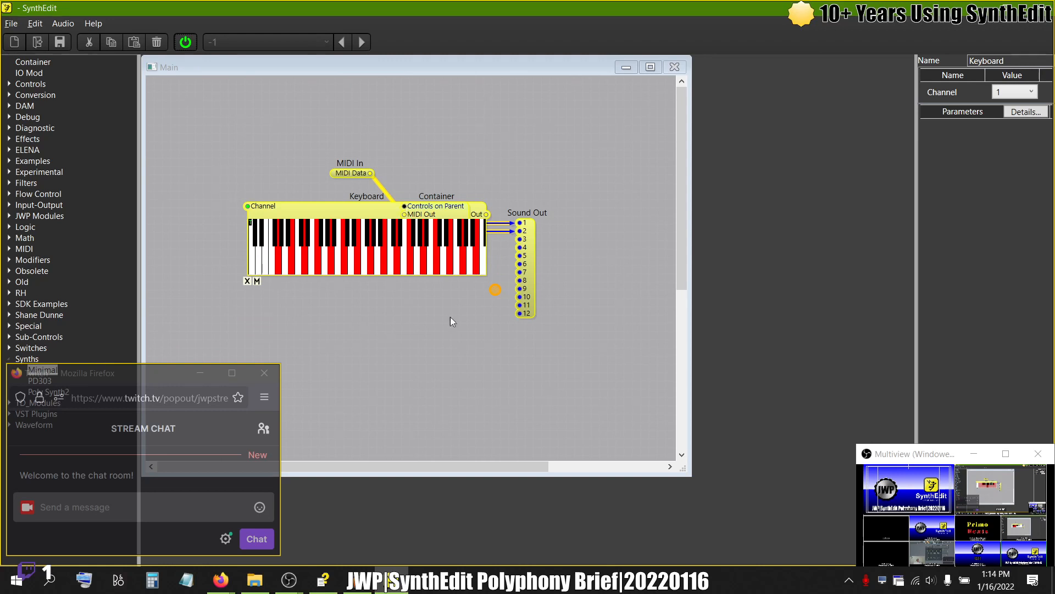
click(250, 222)
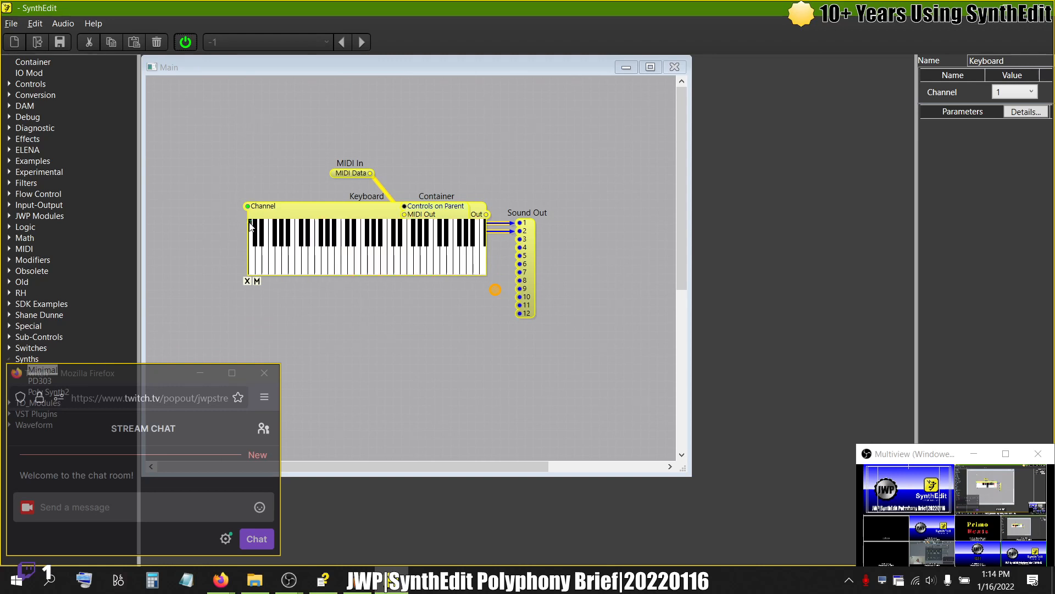
- Shift the whole patch up and to the left, and shrink the Keyboard module until it clears the Container
drag(357, 213, 291, 202)
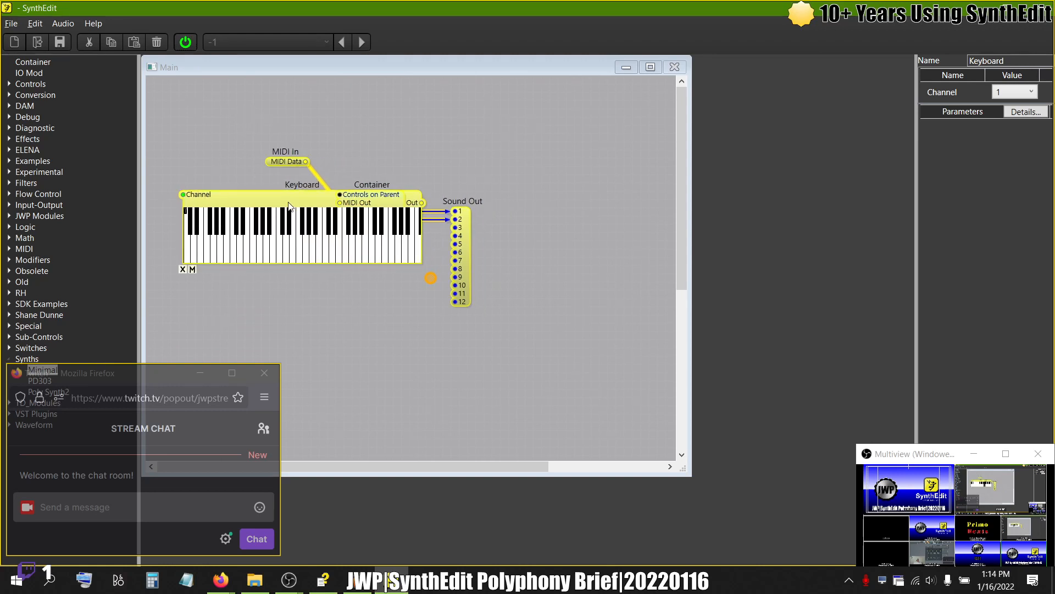
click(427, 183)
click(324, 196)
drag(432, 274, 302, 267)
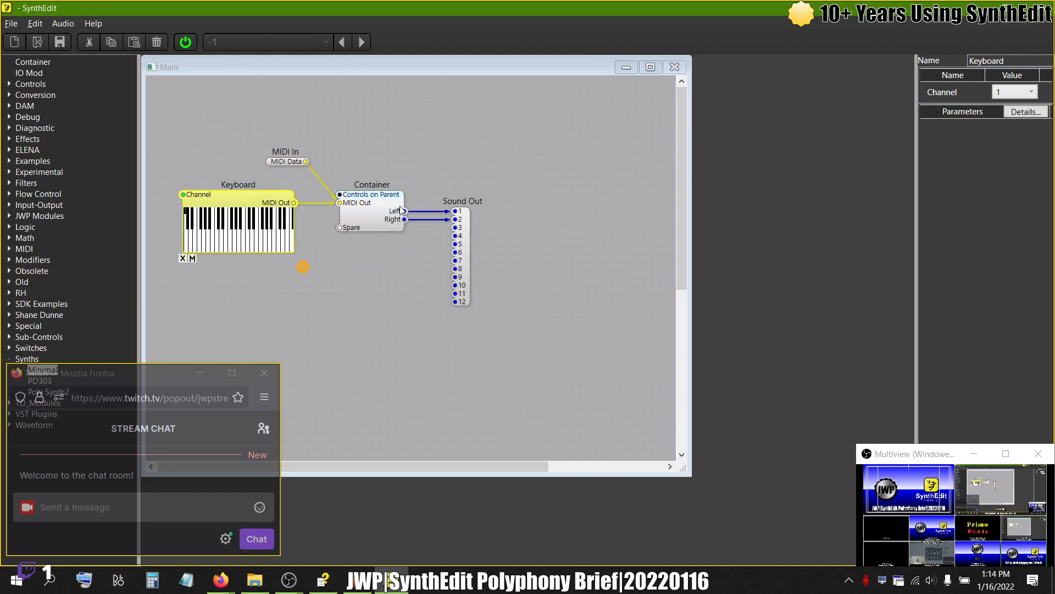
- Open the Container's internal structure and move its window over the Main window so all its modules are visible
double_click(371, 212)
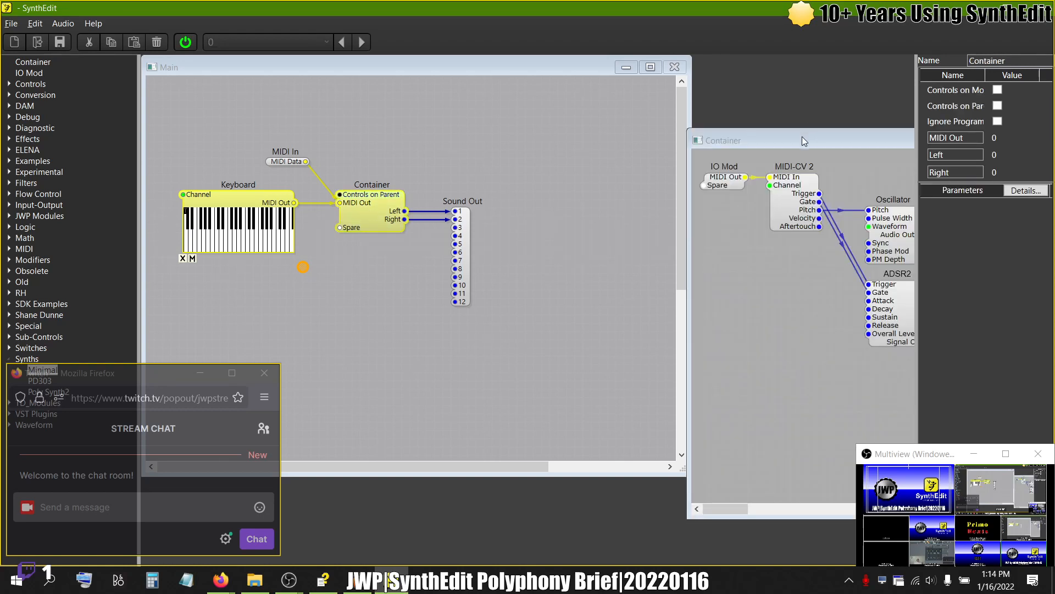
drag(803, 136, 437, 118)
- Read how polyphony and module cloning work on the Polyphony page in SynthEdit Help, enlarging the text and diagrams
key(alt+Tab)
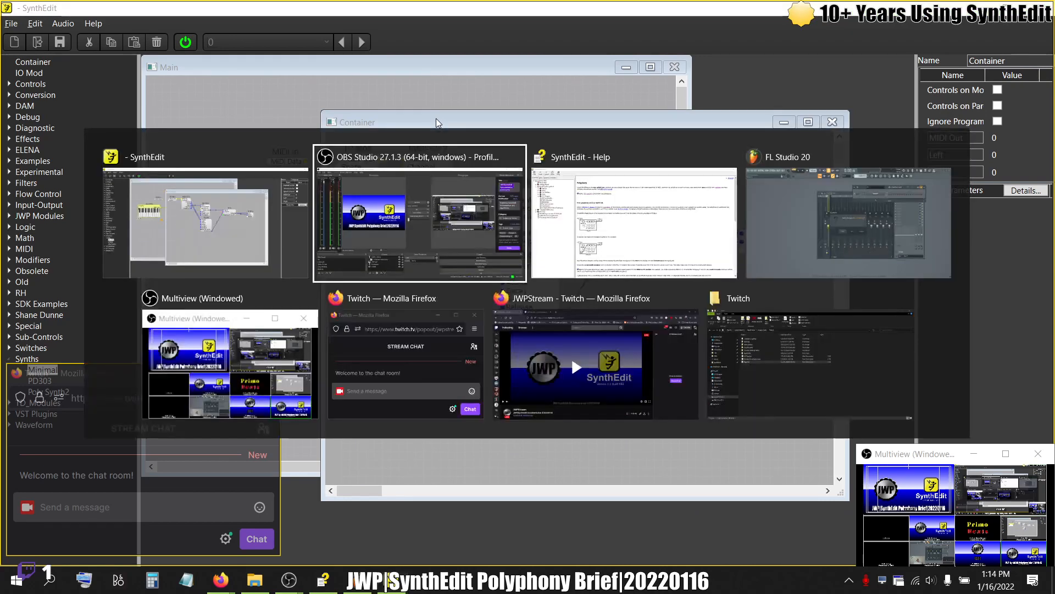
key(alt+Tab)
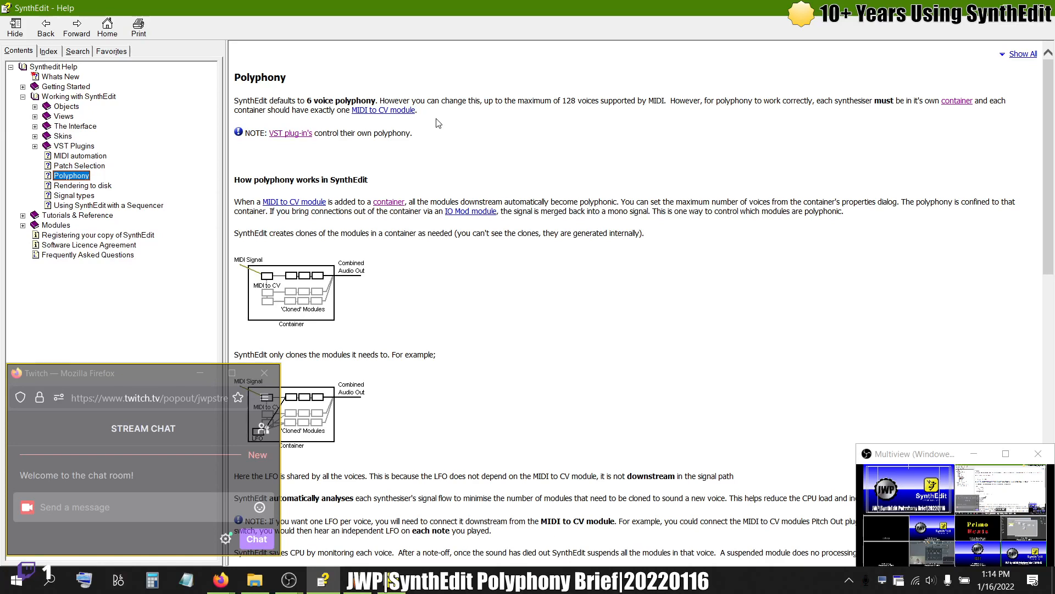
key(alt+Tab)
key(alt+Tab)
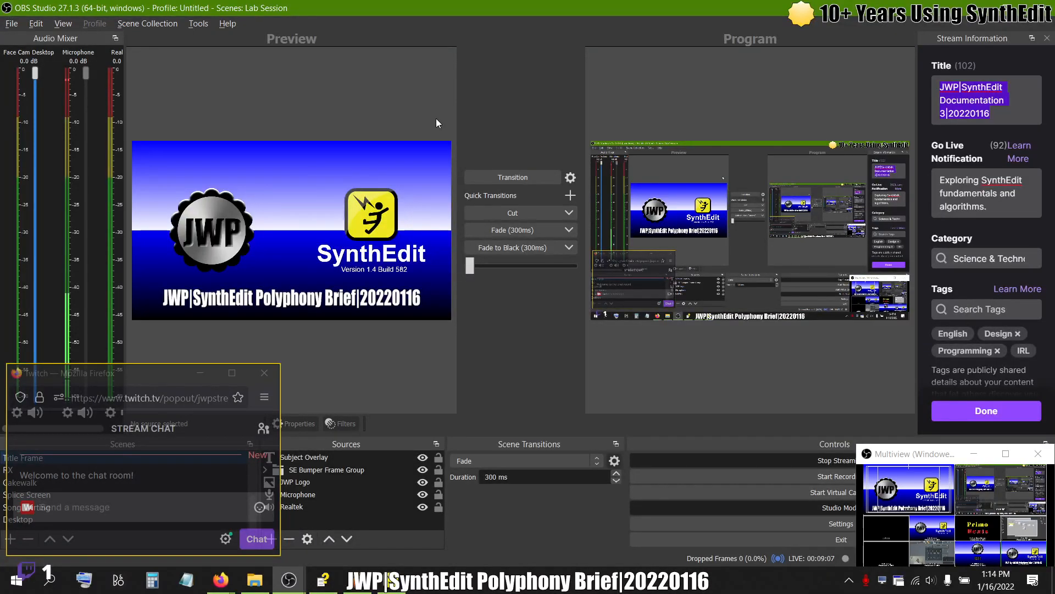
key(alt+Tab)
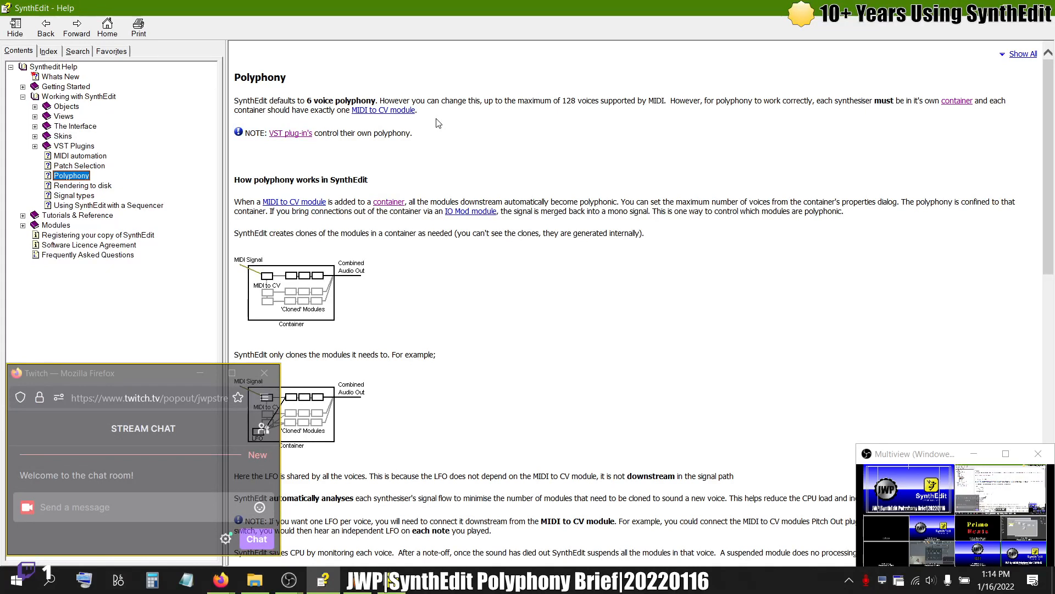
key(alt+Tab)
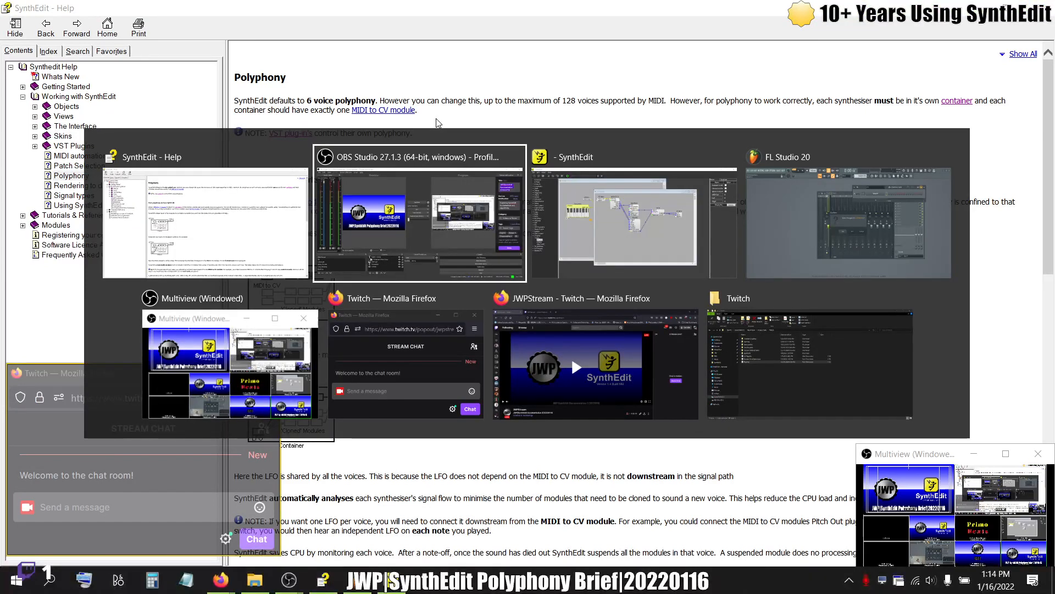
key(alt+shift+Tab)
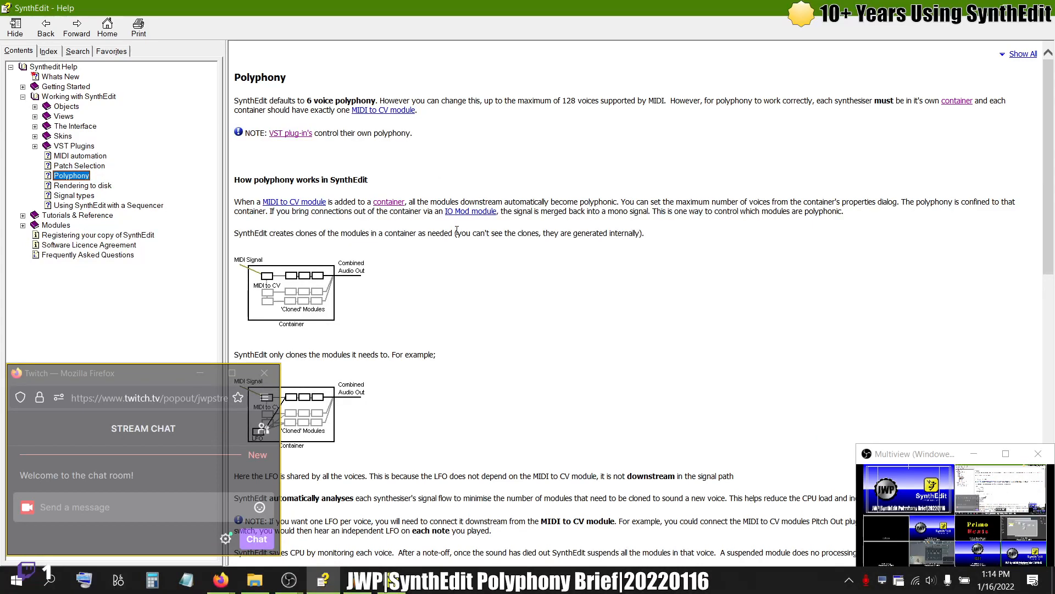
scroll(457, 231, down, 1)
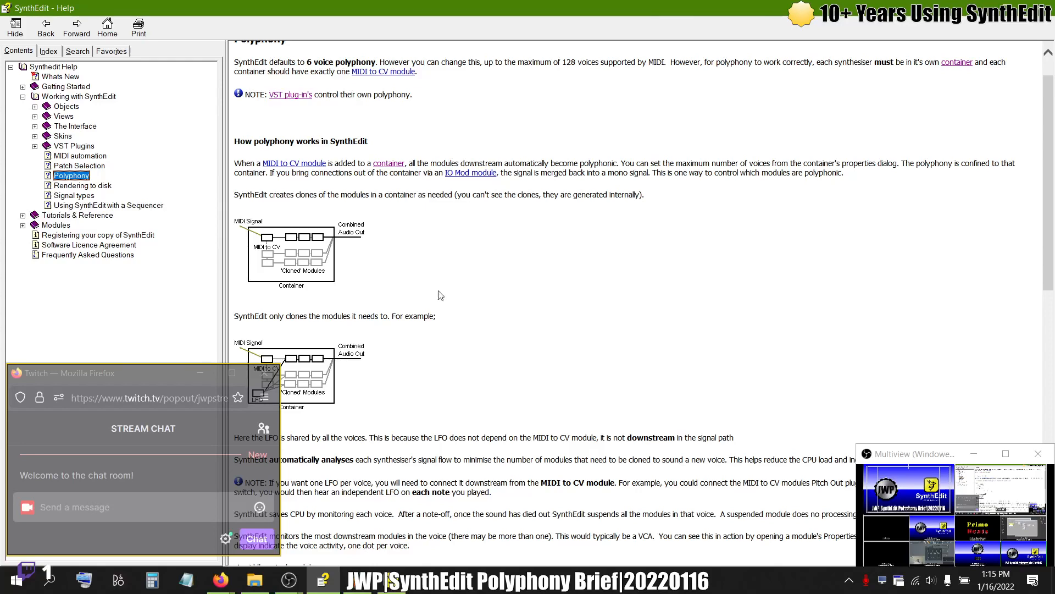
ctrl+scroll(268, 265, up, 4)
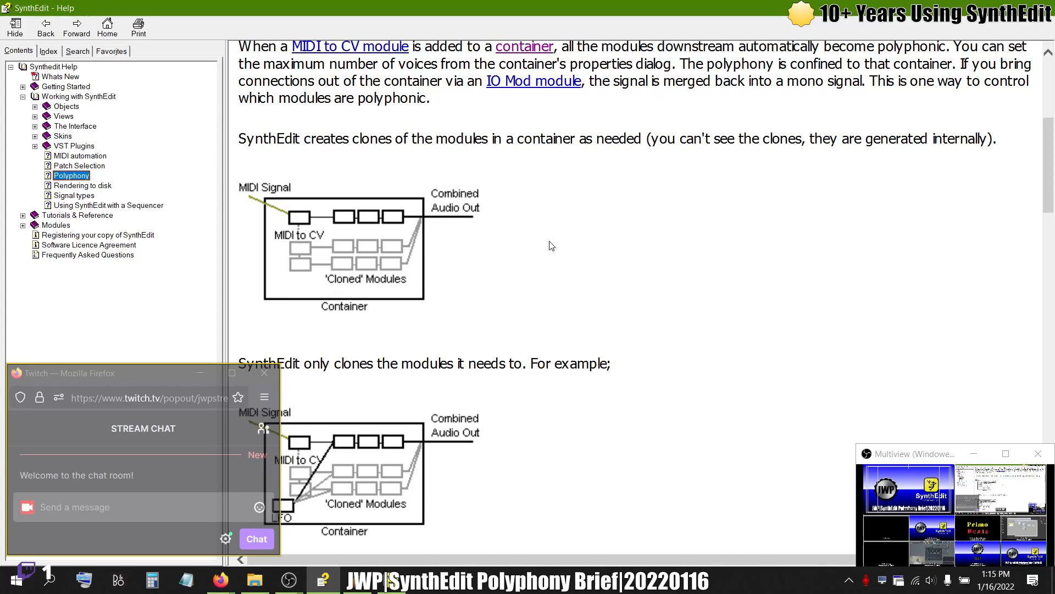
- Return to SynthEdit and open the Debug window of the Oscillator inside the Container to examine its CPU usage
key(alt+Tab)
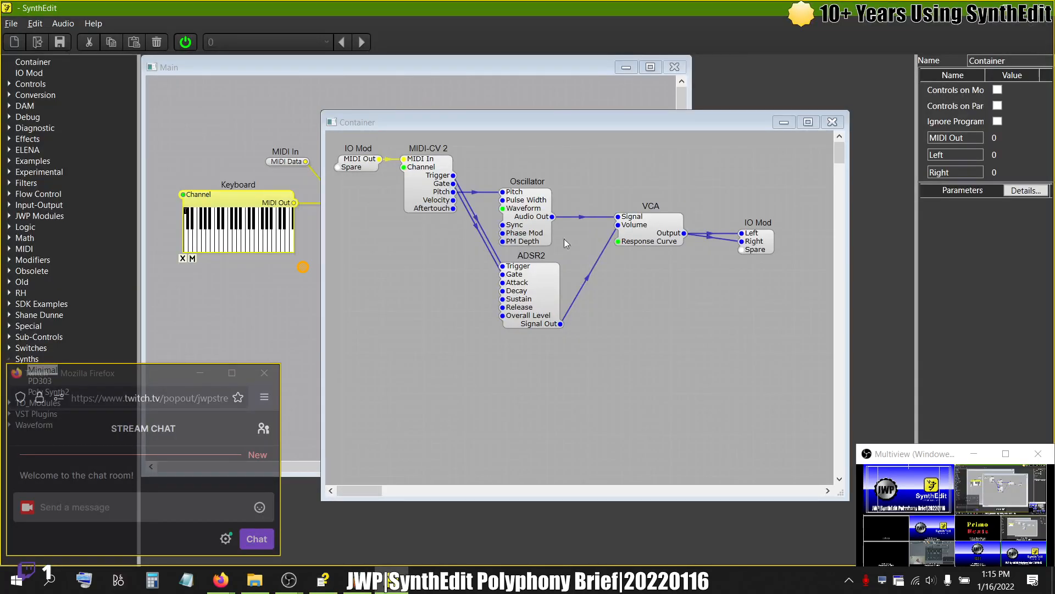
right_click(523, 213)
mouse_move(553, 288)
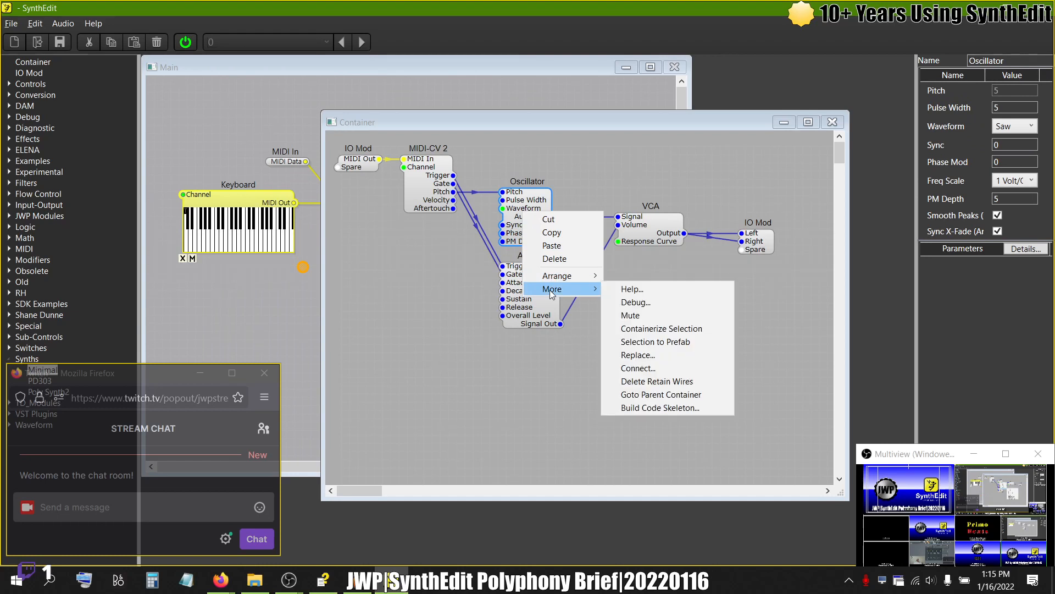
click(641, 300)
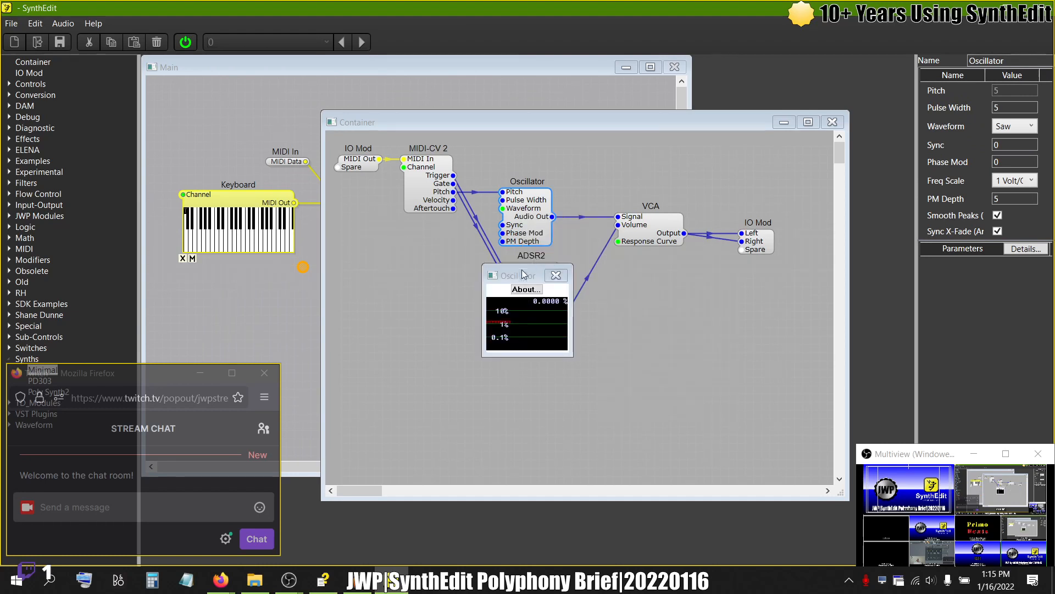
drag(515, 283, 465, 229)
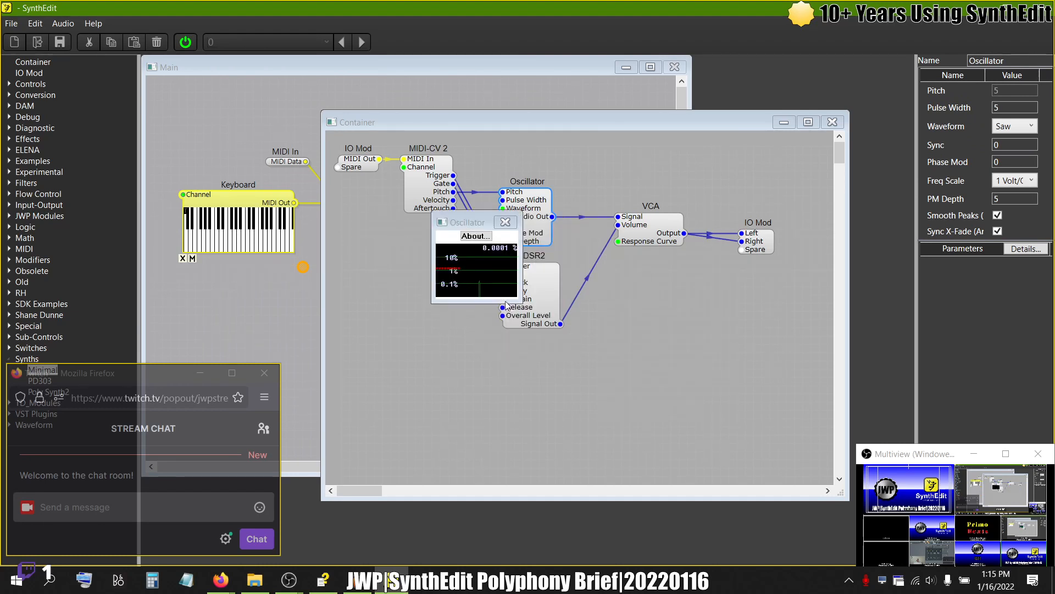
click(505, 220)
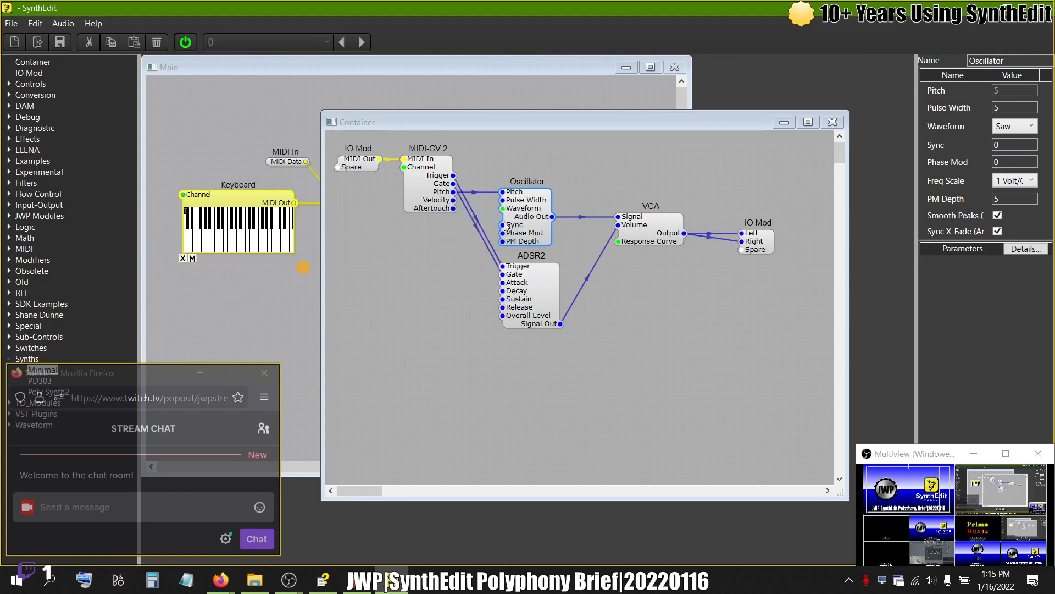
right_click(536, 211)
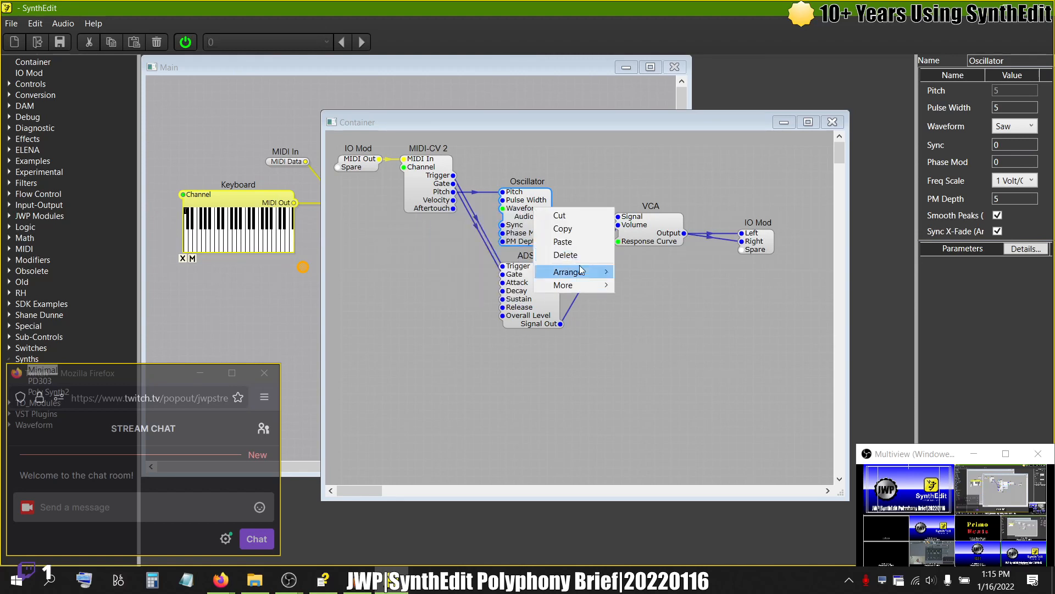
mouse_move(567, 285)
click(651, 302)
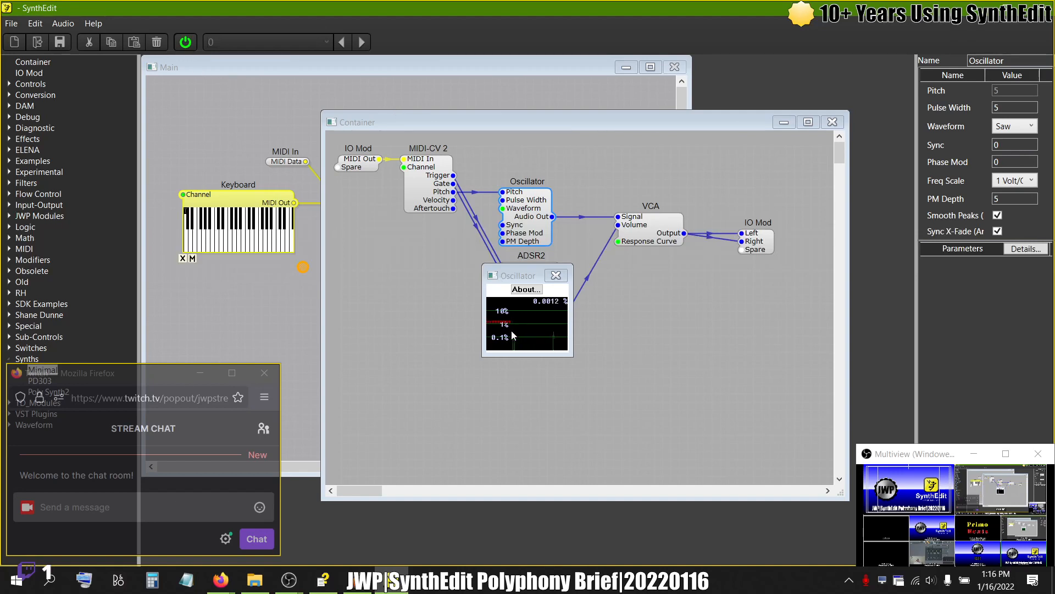
- Bring the Main structure to the front and select the Keyboard module
click(188, 218)
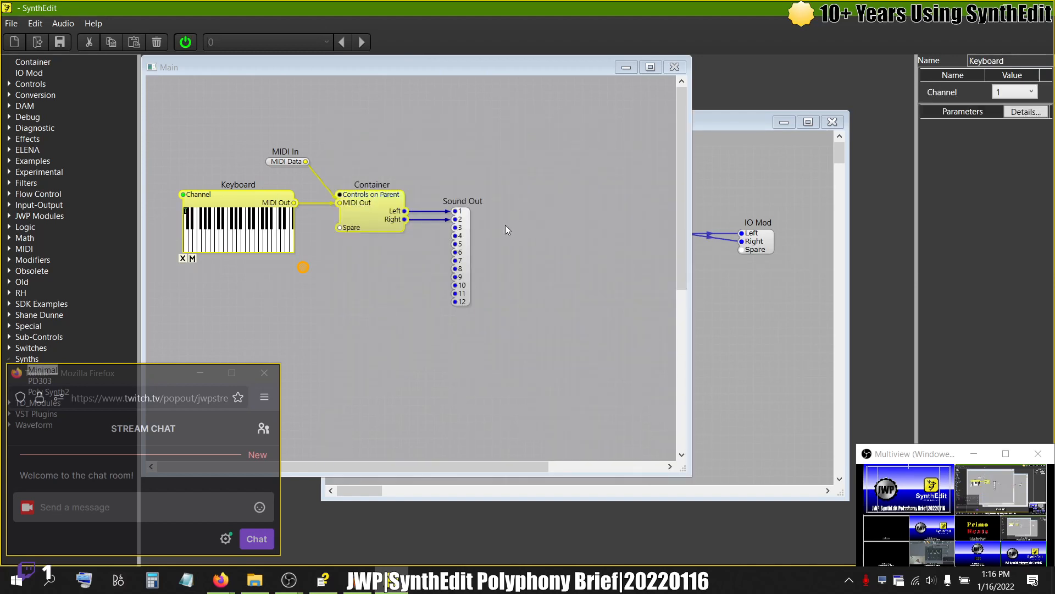
click(388, 164)
click(254, 205)
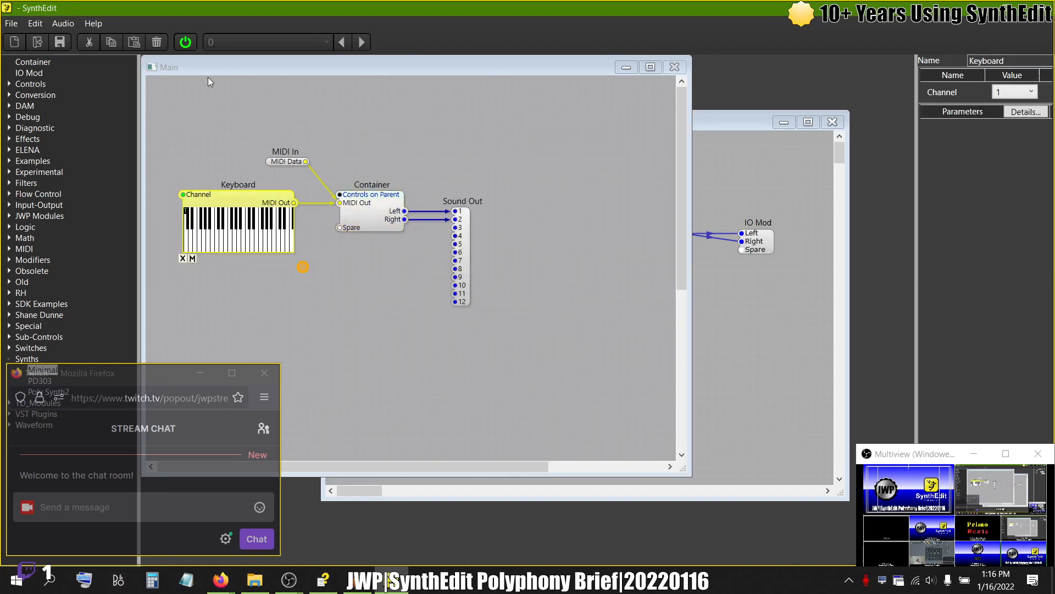
- Stop the audio and move the Keyboard module out of Main by cutting it and pasting it below MIDI-CV 2 inside the Container
click(186, 42)
click(220, 184)
click(219, 201)
key(Delete)
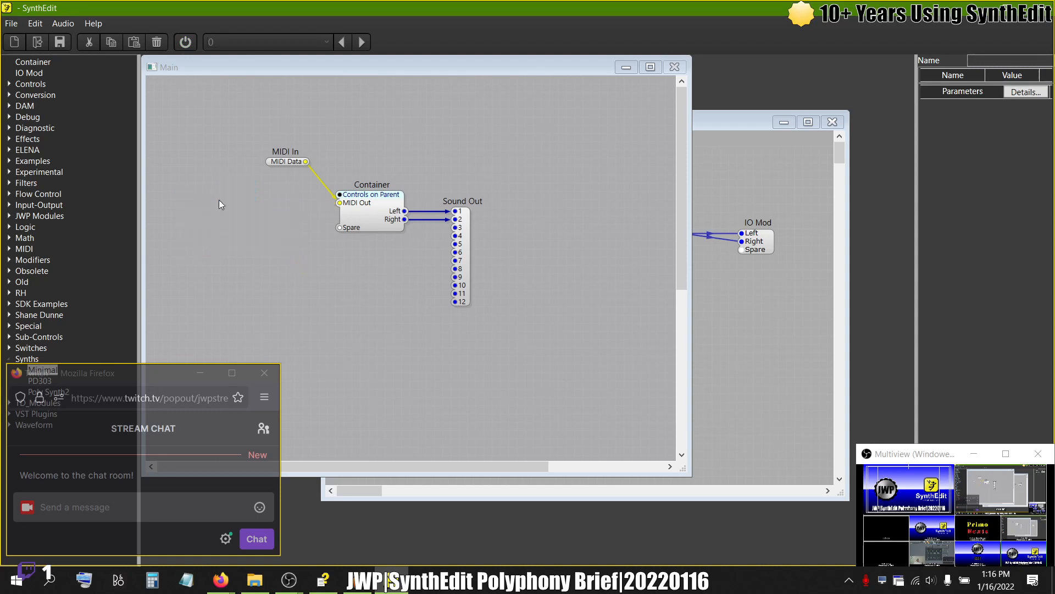
click(774, 339)
right_click(372, 337)
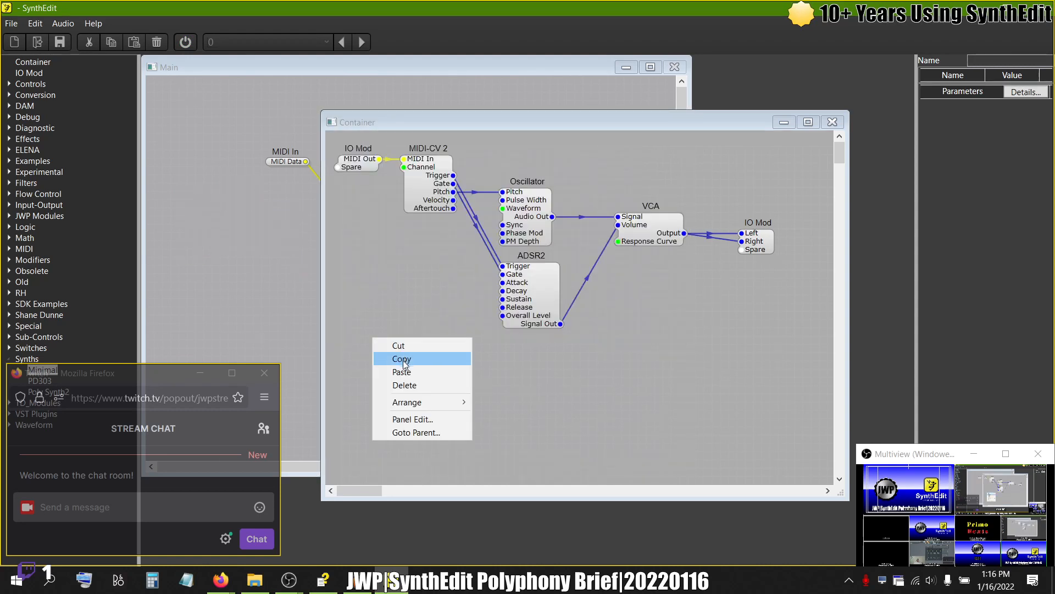
click(480, 444)
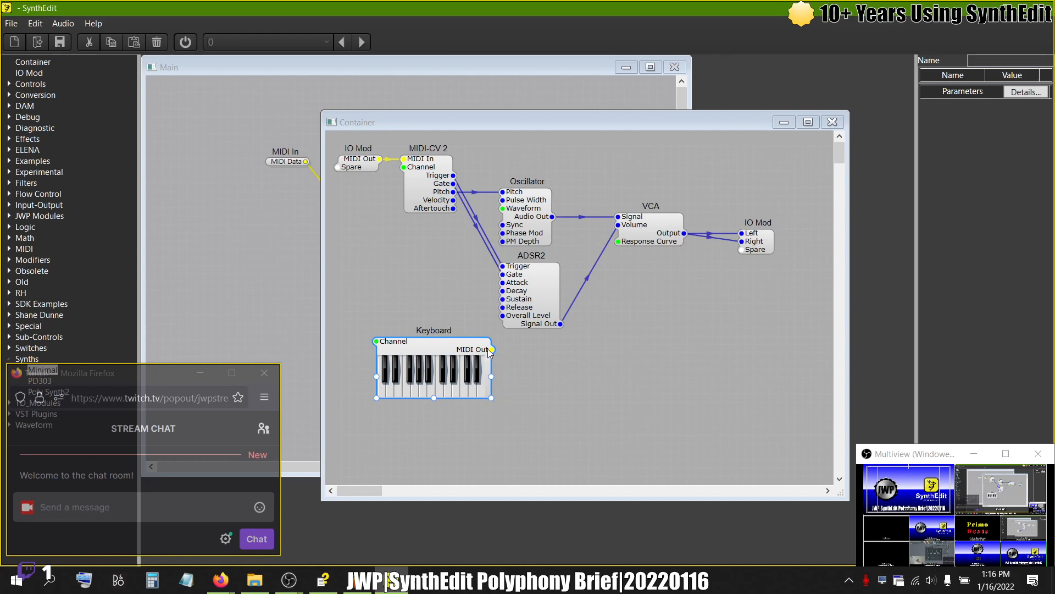
- Close and reopen the Container's structure window to refresh the display of its modules
click(832, 122)
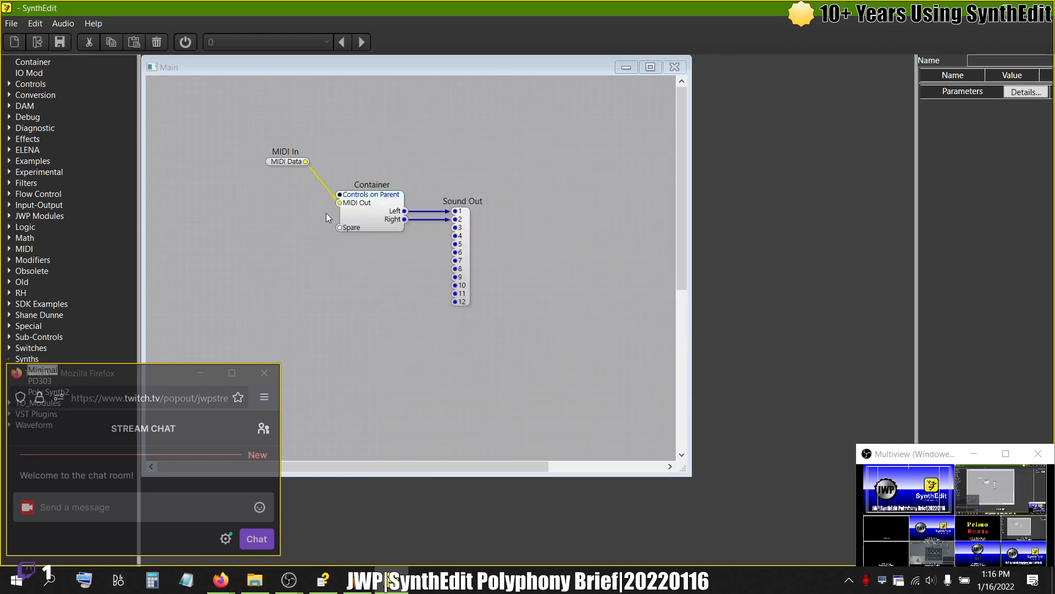
double_click(370, 209)
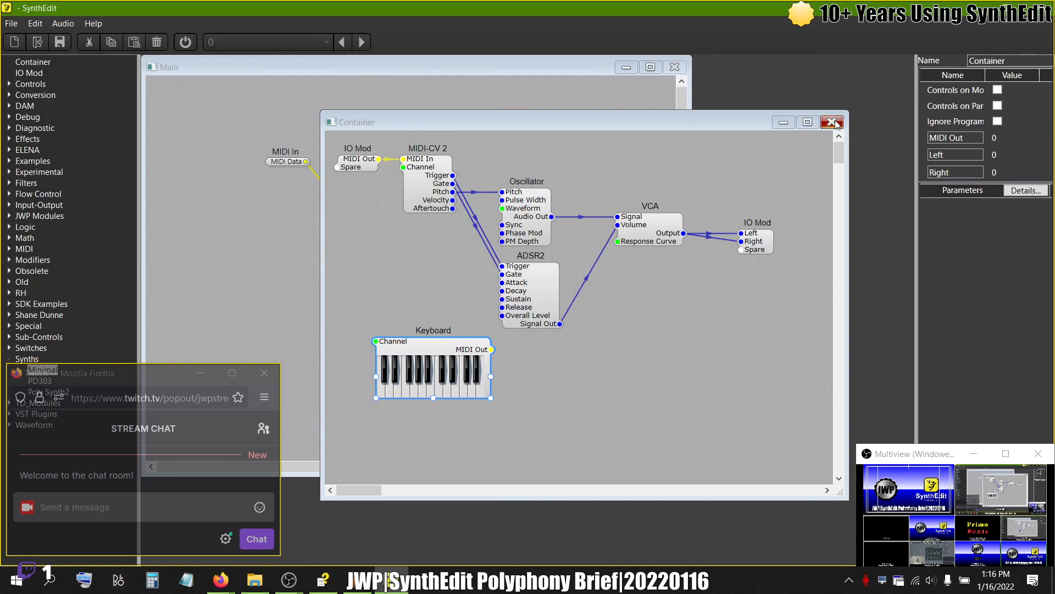
click(833, 122)
double_click(354, 194)
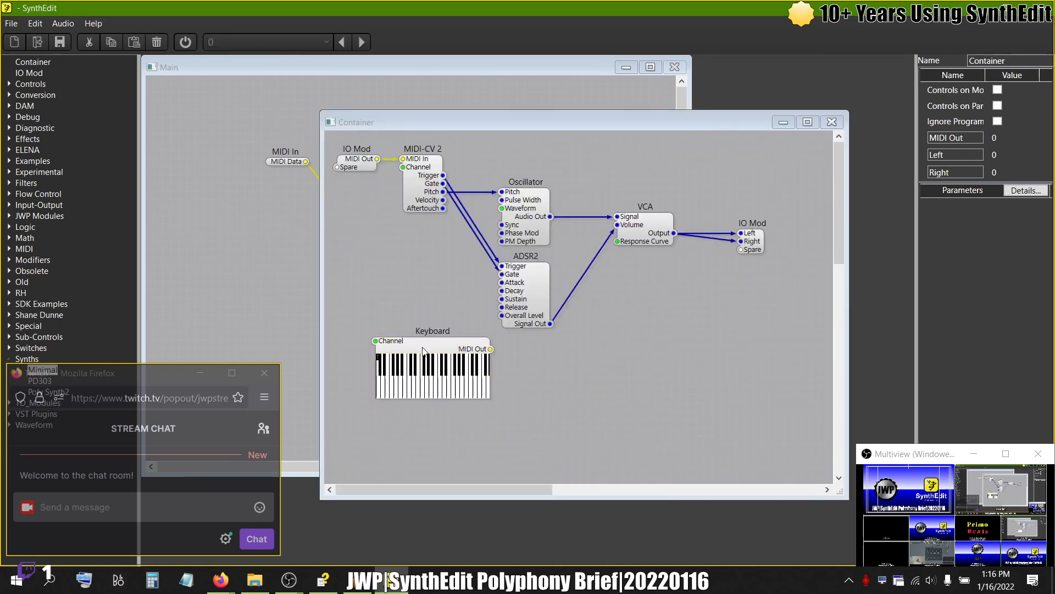
- Connect the repositioned Keyboard's MIDI Out to MIDI In on MIDI-CV 2 and widen the Keyboard to show more keys
drag(424, 350, 385, 358)
drag(452, 357, 403, 159)
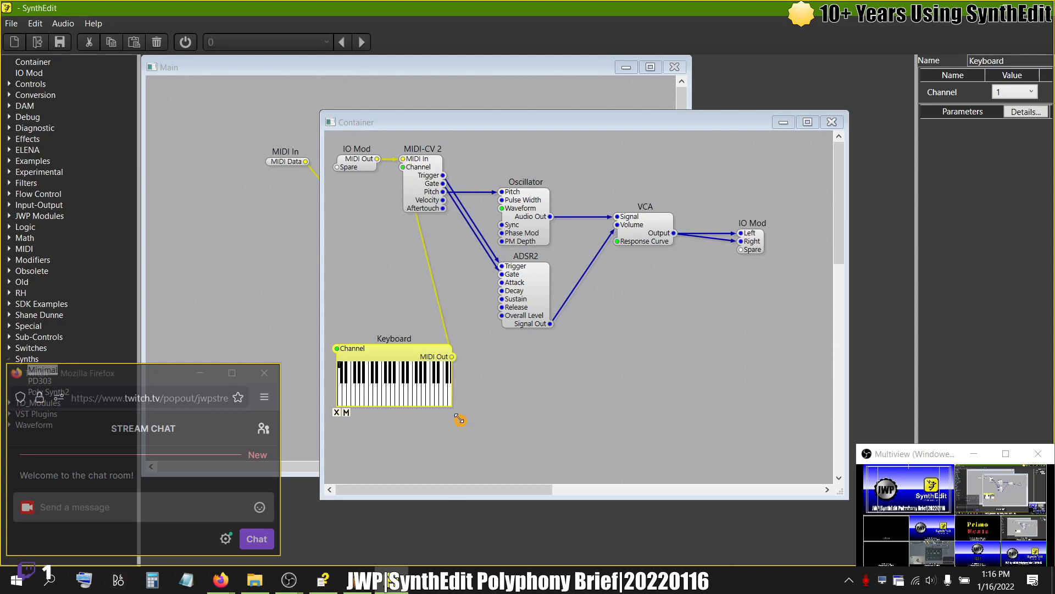
drag(459, 419, 595, 400)
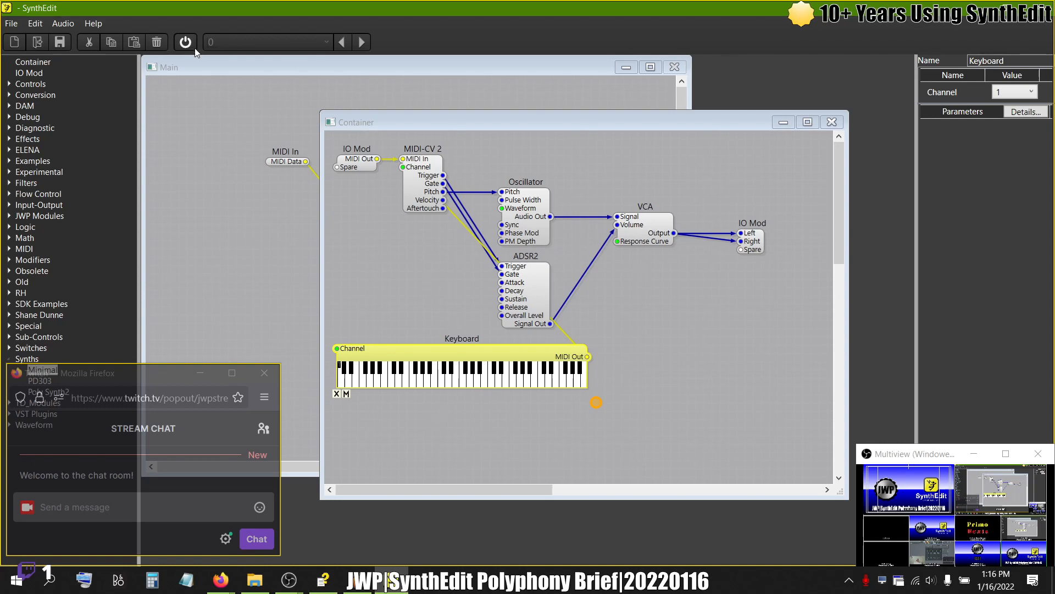
- Open the Debug window of the Oscillator and place it above the Container's modules
right_click(525, 207)
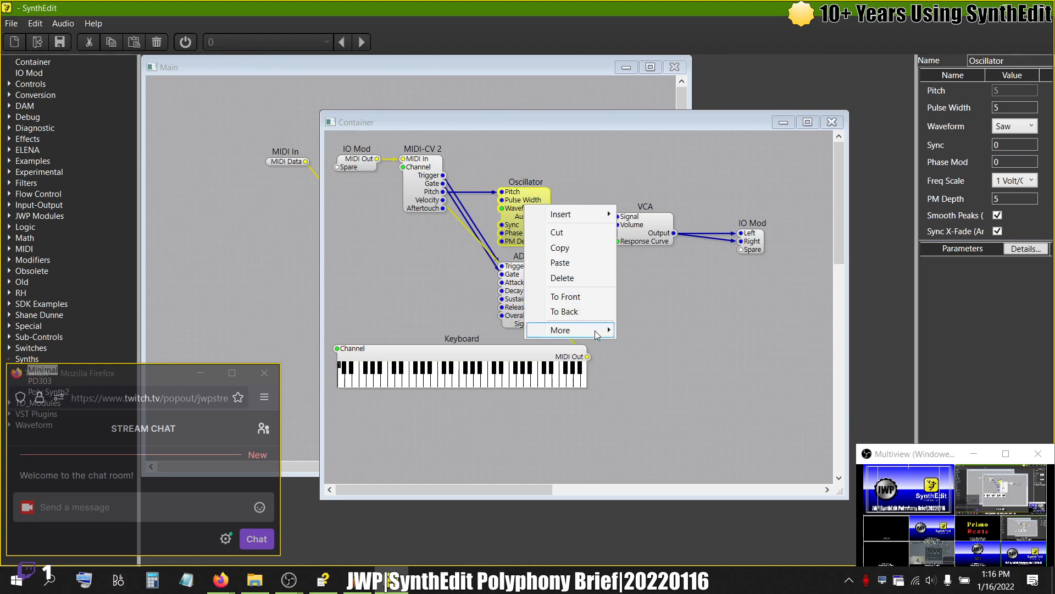
mouse_move(596, 334)
click(640, 343)
drag(527, 278, 704, 95)
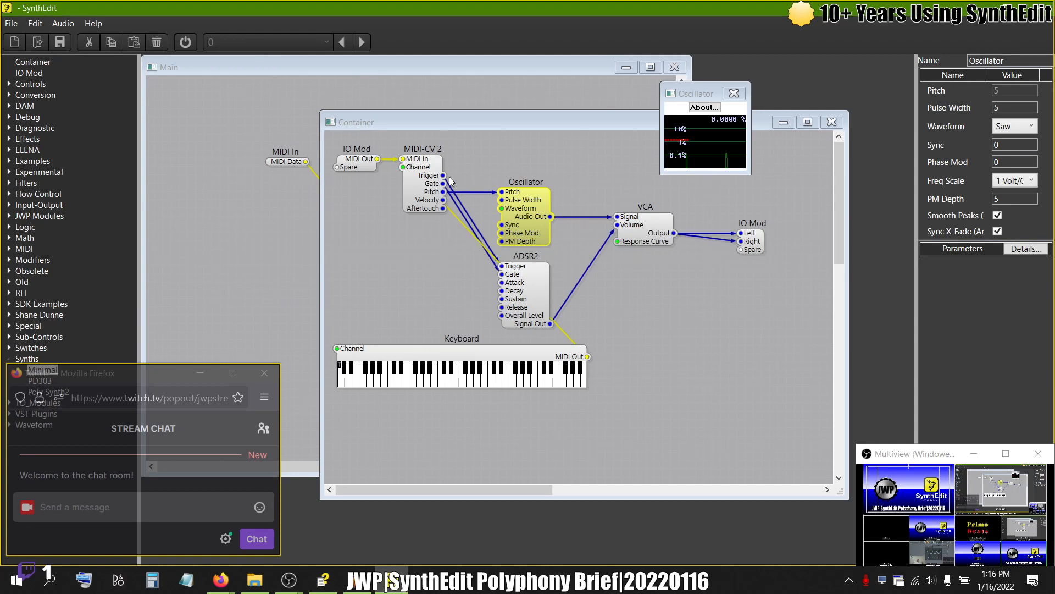
- Start the audio and lower the Container window so it no longer covers the Oscillator's Debug window
click(186, 44)
click(392, 388)
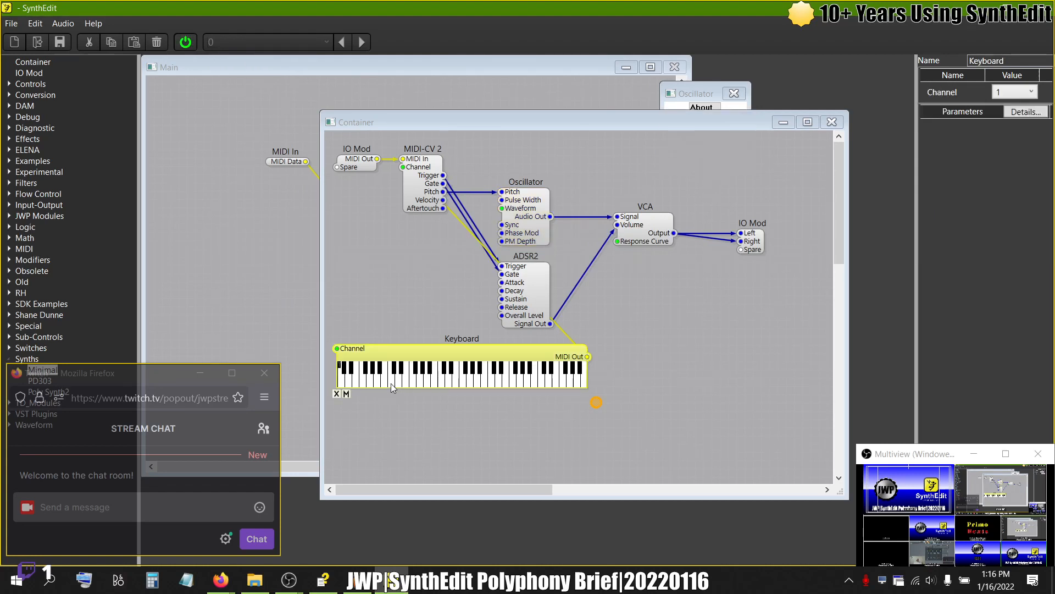
drag(625, 112, 626, 178)
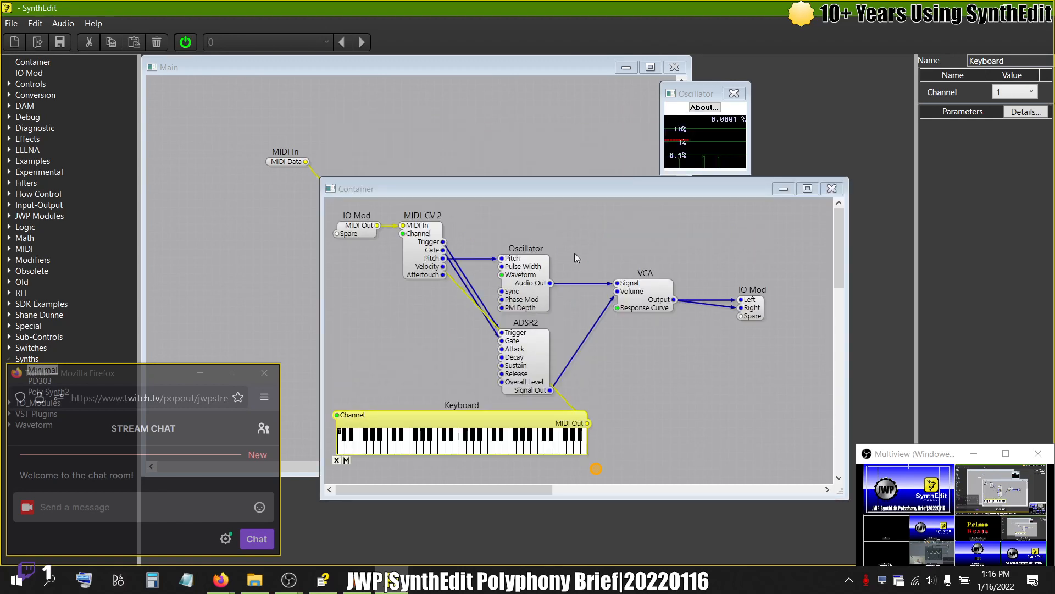
- Play single notes and hold more and more alternate white keys while watching the Oscillator's CPU usage, and stop the audio
click(420, 443)
click(433, 443)
click(461, 445)
click(477, 447)
click(496, 447)
click(520, 448)
click(364, 448)
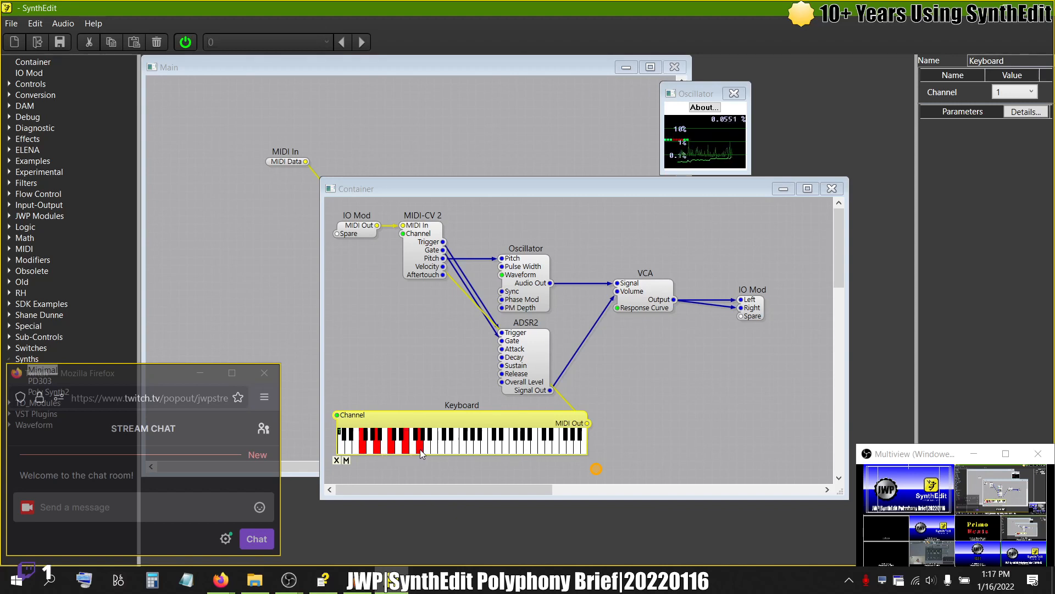
click(463, 449)
click(478, 449)
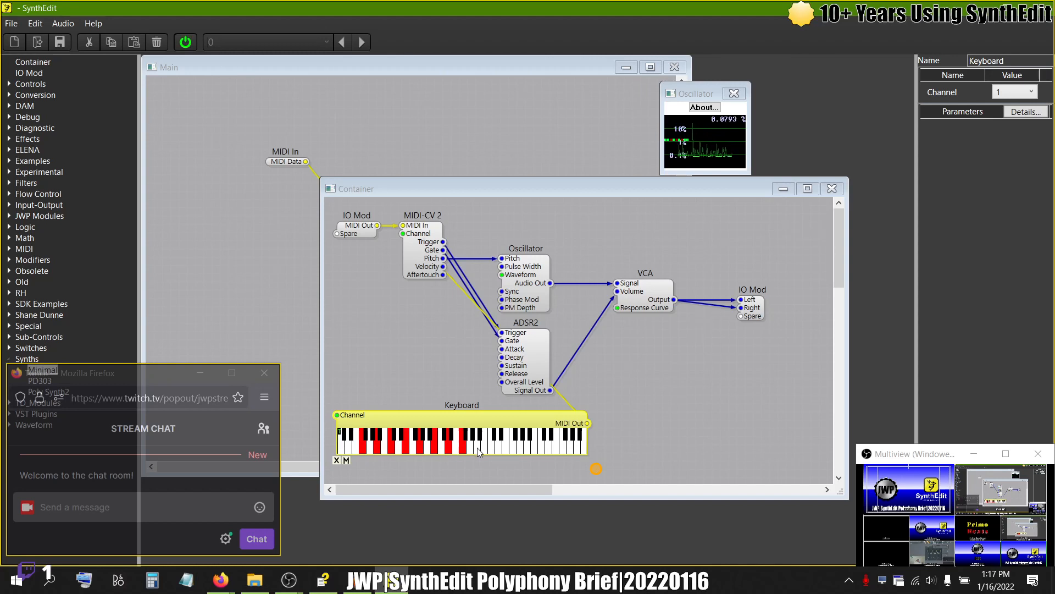
click(493, 448)
click(506, 449)
click(521, 449)
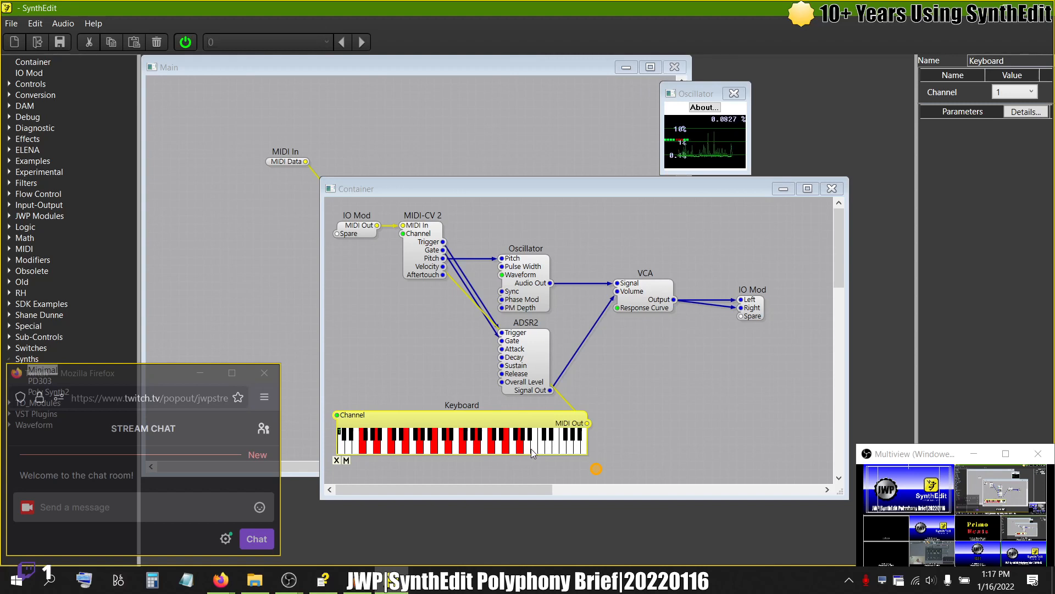
click(534, 449)
click(185, 45)
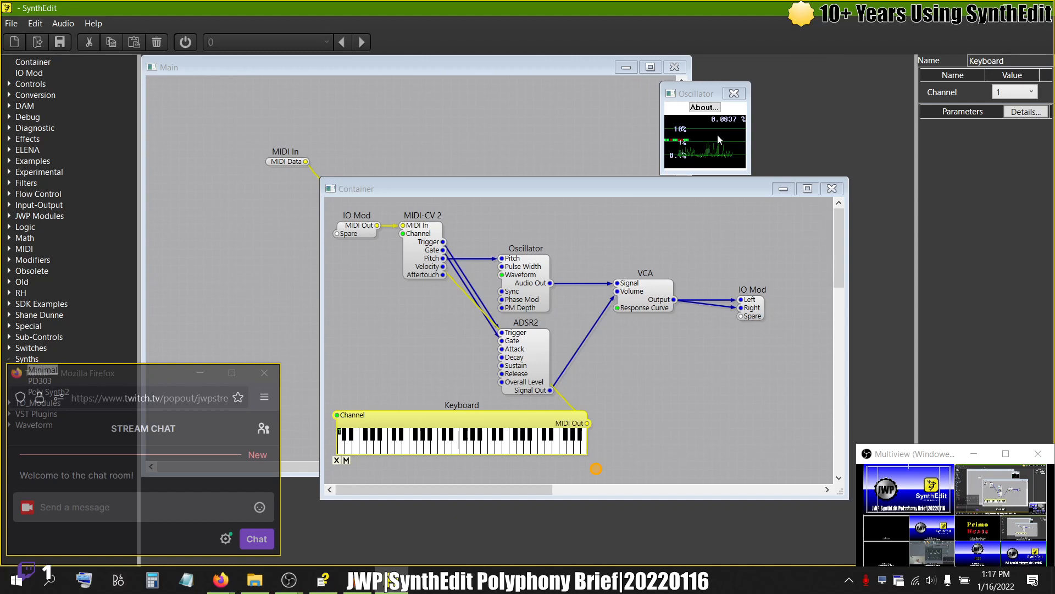
- Narrow the Keyboard module and move it up beside ADSR2, below MIDI-CV 2
click(625, 411)
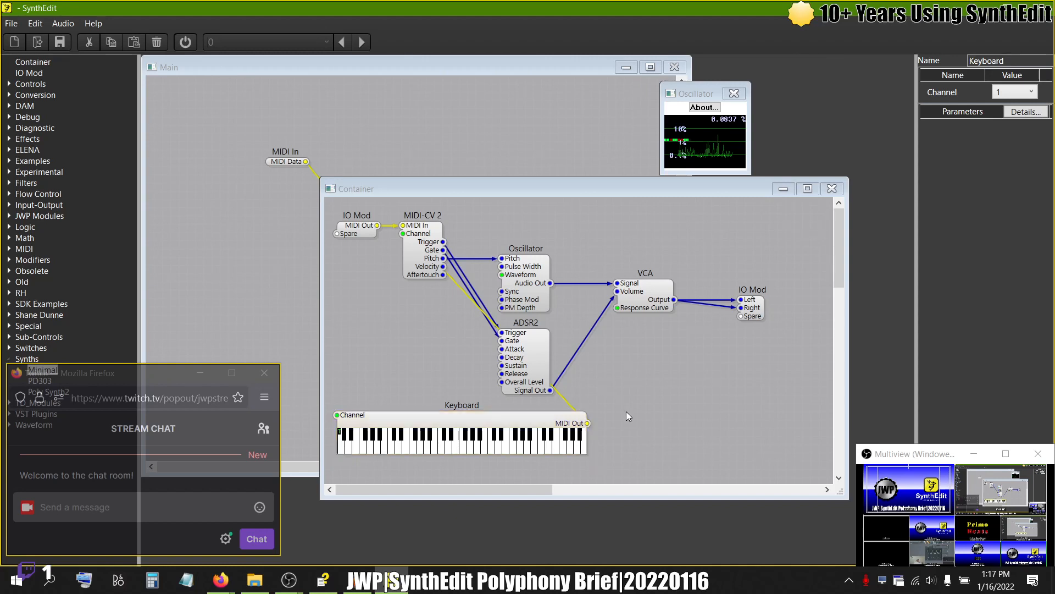
click(568, 428)
drag(596, 471, 458, 468)
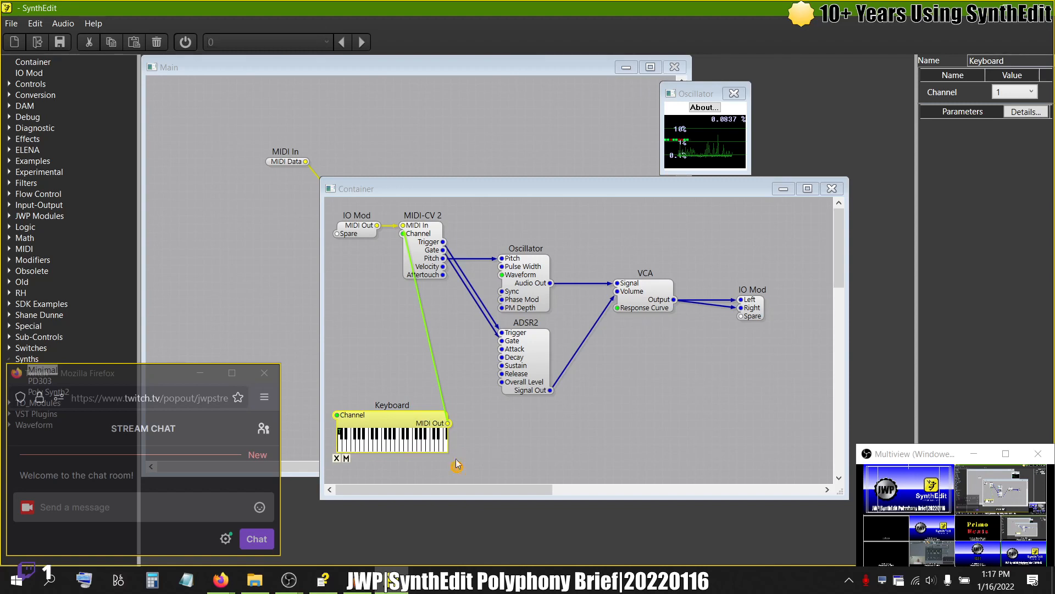
drag(423, 431, 440, 374)
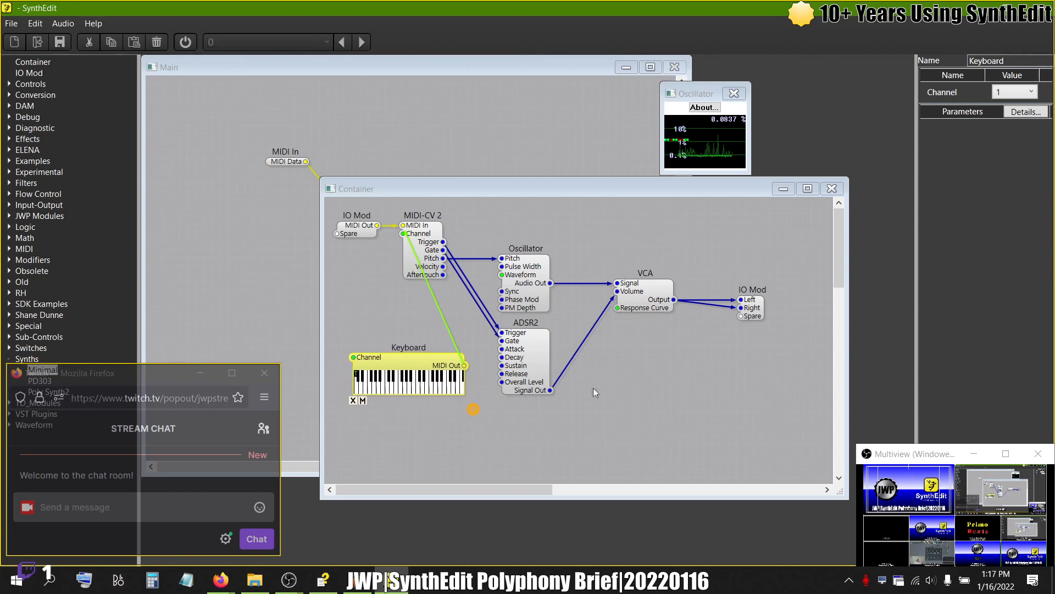
- Make the Container window narrower and taller, and shift the Oscillator, ADSR2, VCA, output IO Mod and MIDI-CV 2 up and to the right
drag(839, 491, 820, 519)
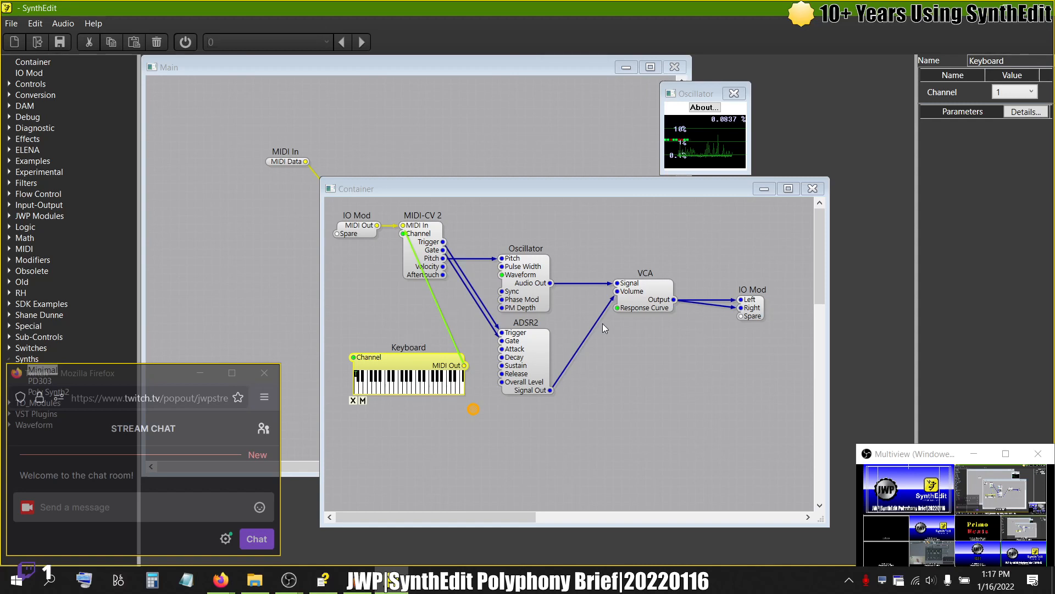
drag(695, 408, 479, 235)
drag(532, 275, 565, 242)
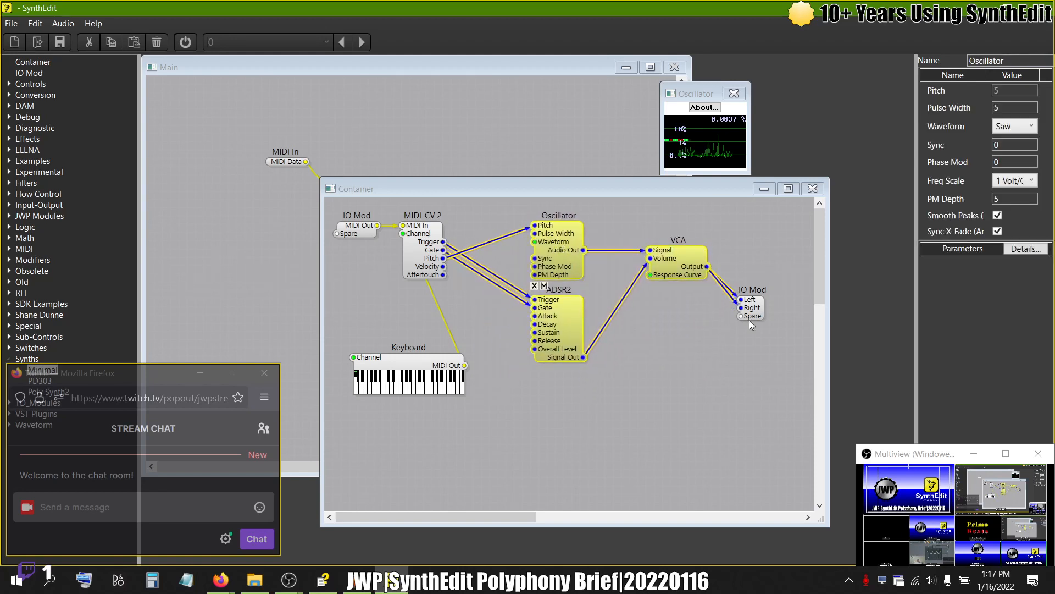
drag(751, 319, 771, 268)
drag(414, 243, 470, 237)
click(409, 312)
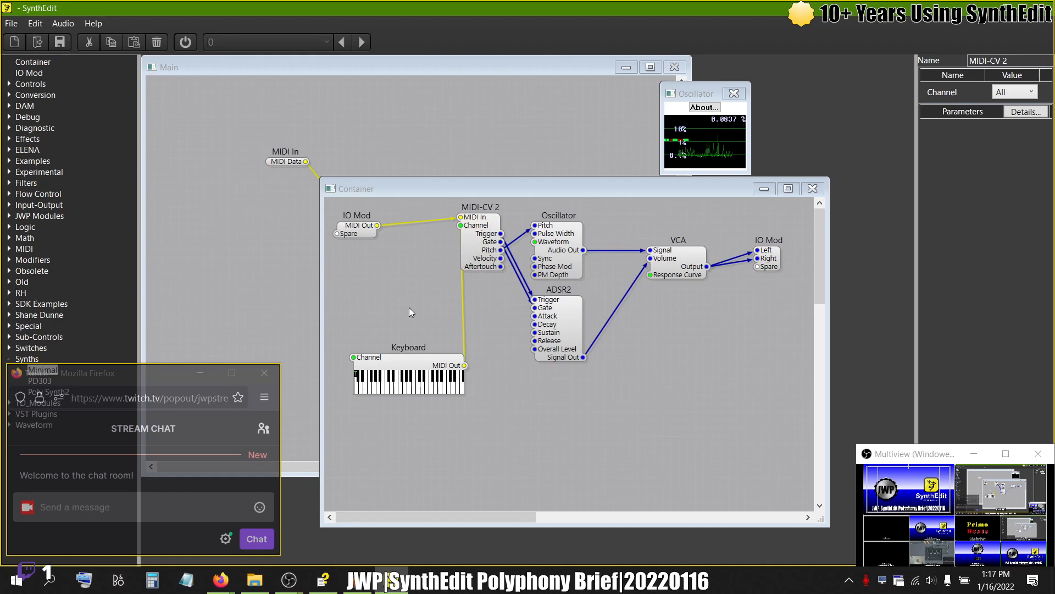
- Check the cloned-modules diagram in SynthEdit Help and reposition MIDI-CV 2 between the input IO Mod and the Keyboard
key(alt+Tab)
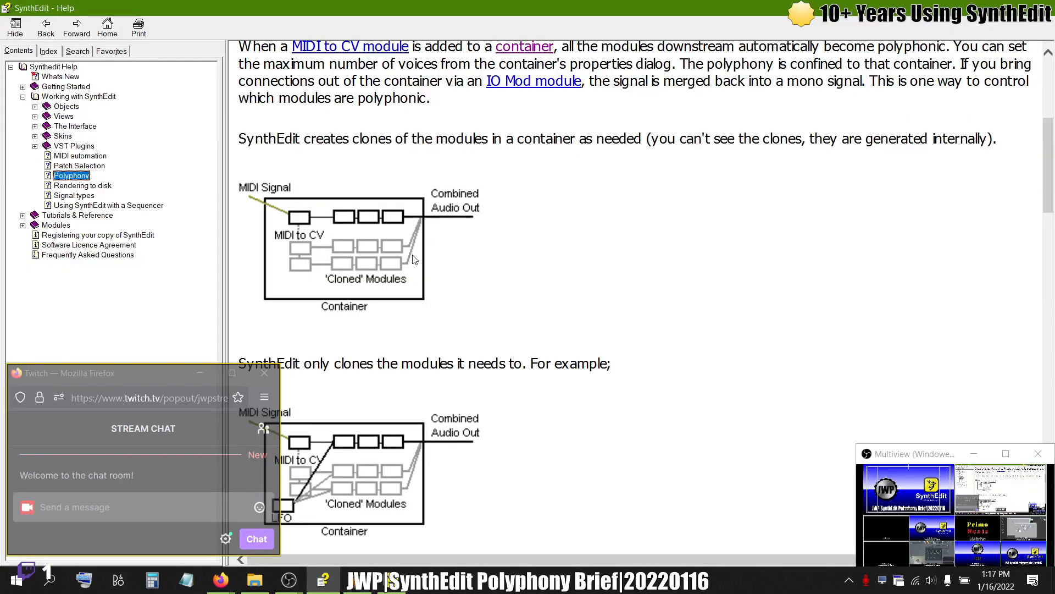
key(alt+Tab)
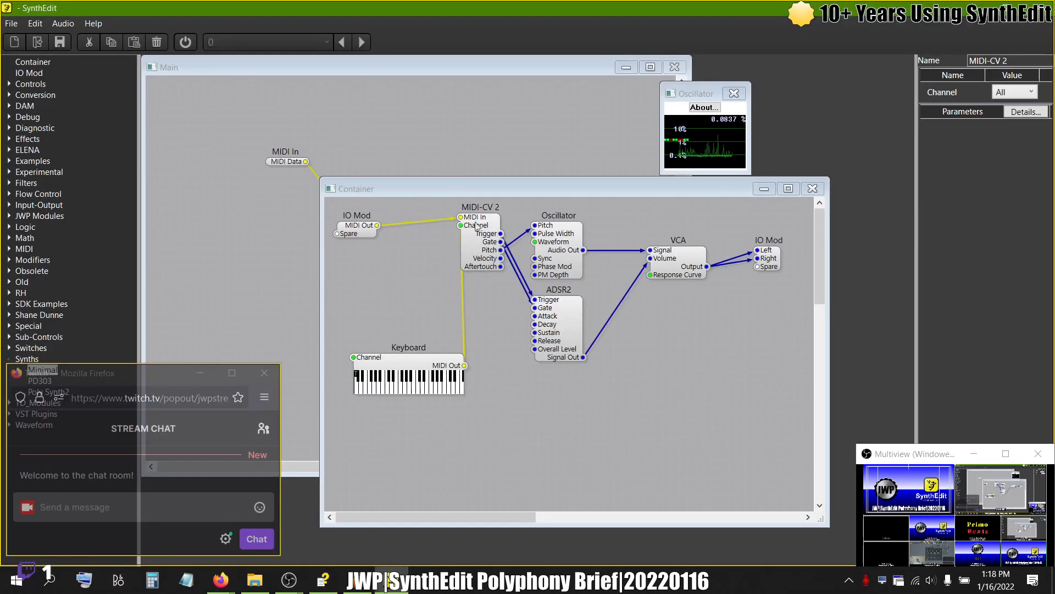
drag(476, 224, 435, 258)
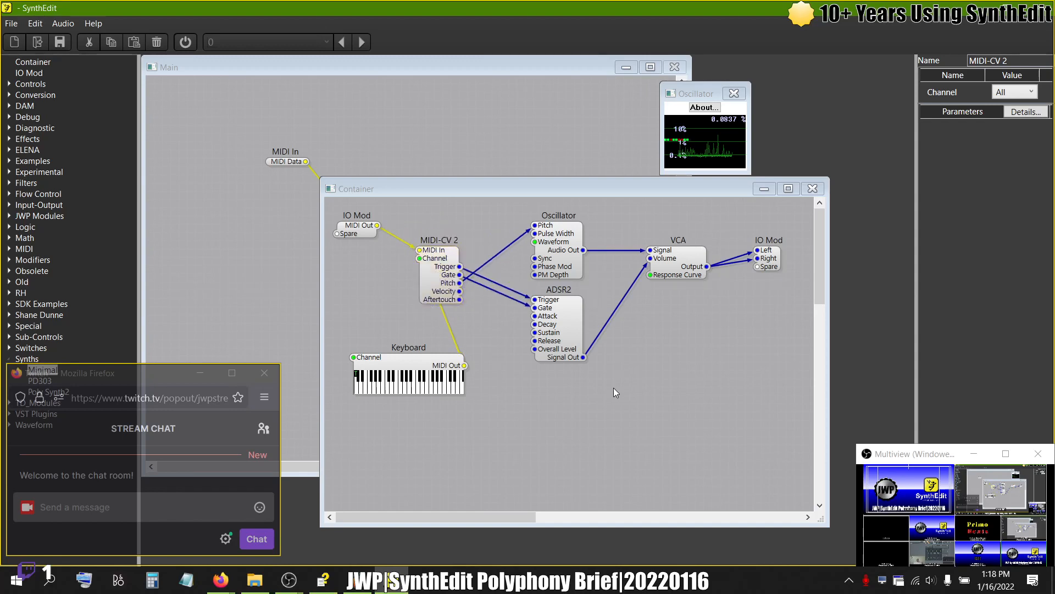
- Highlight the Oscillator and ADSR2 and compare the Container's layout with the module cloning diagrams in SynthEdit Help
drag(613, 388, 507, 203)
key(alt+Tab)
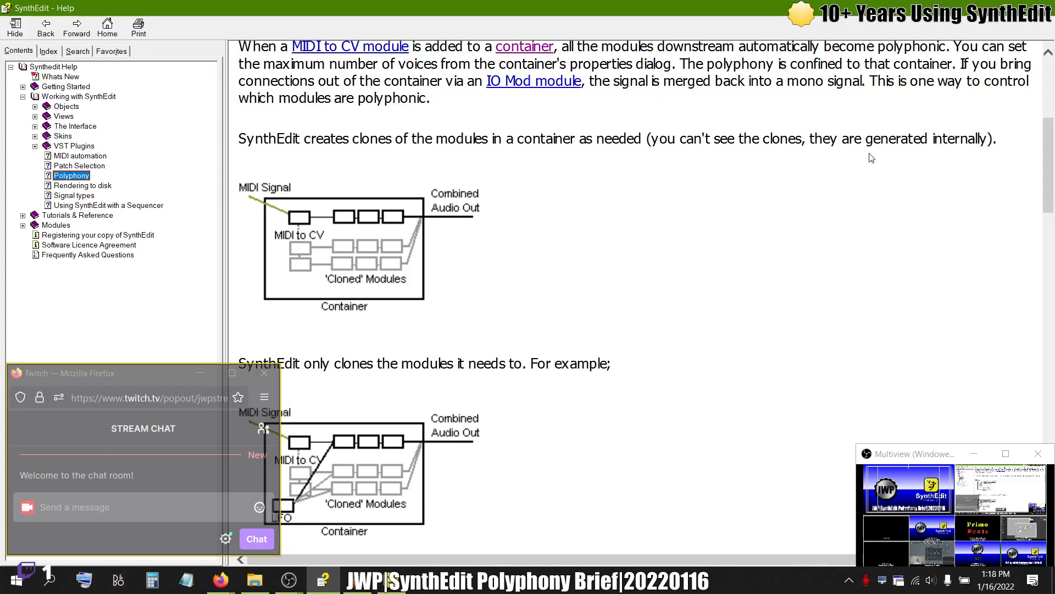
click(391, 579)
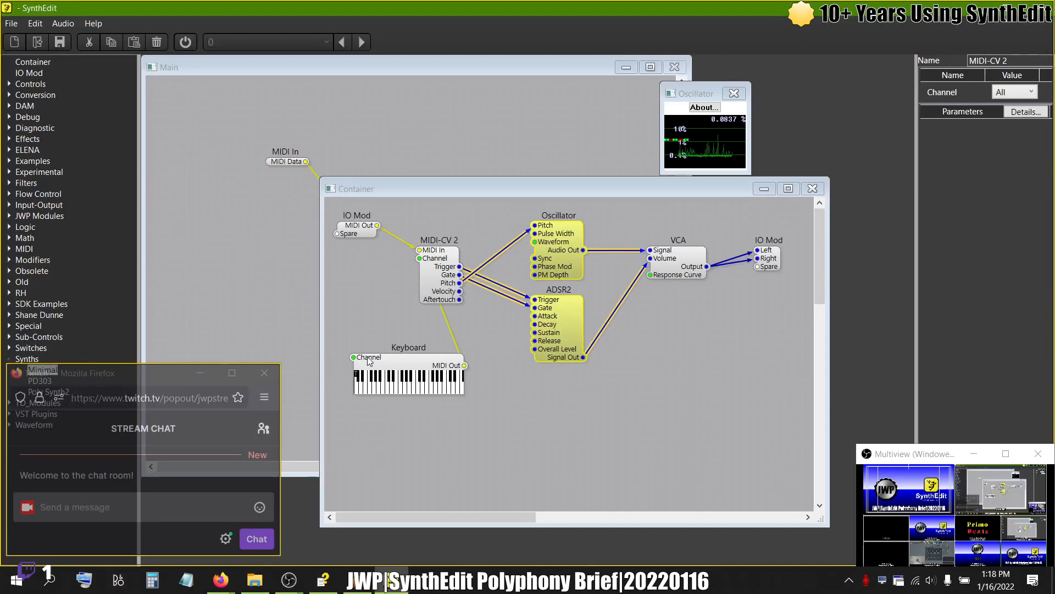
click(522, 384)
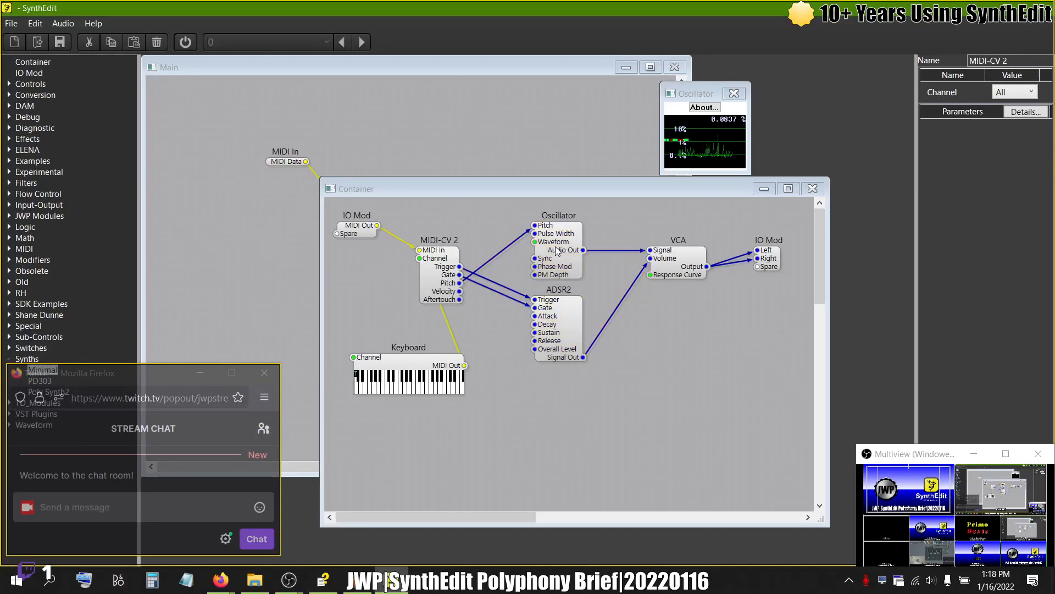
key(alt+Tab)
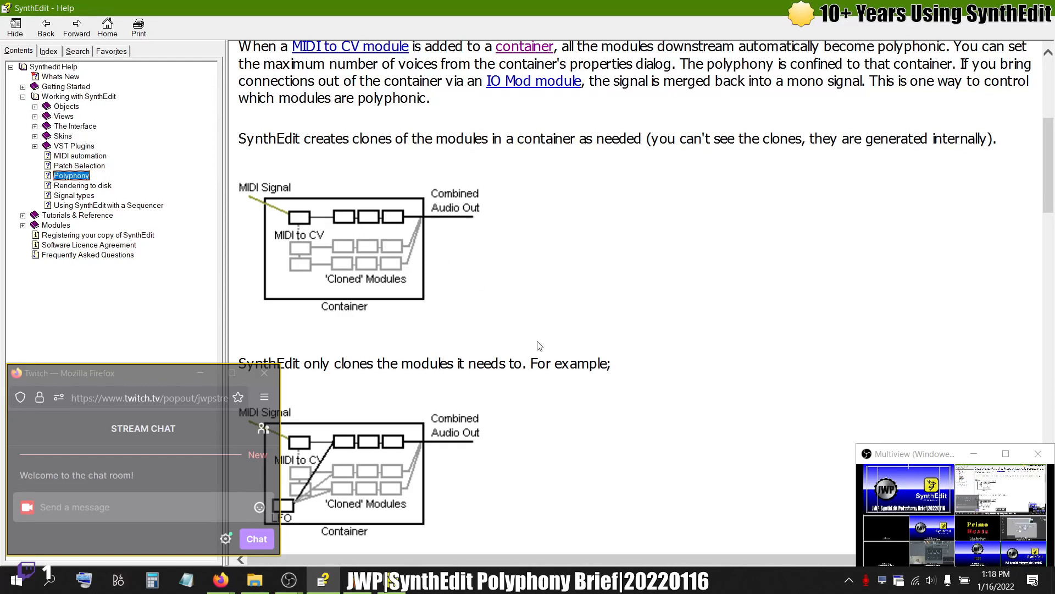
key(alt+Tab)
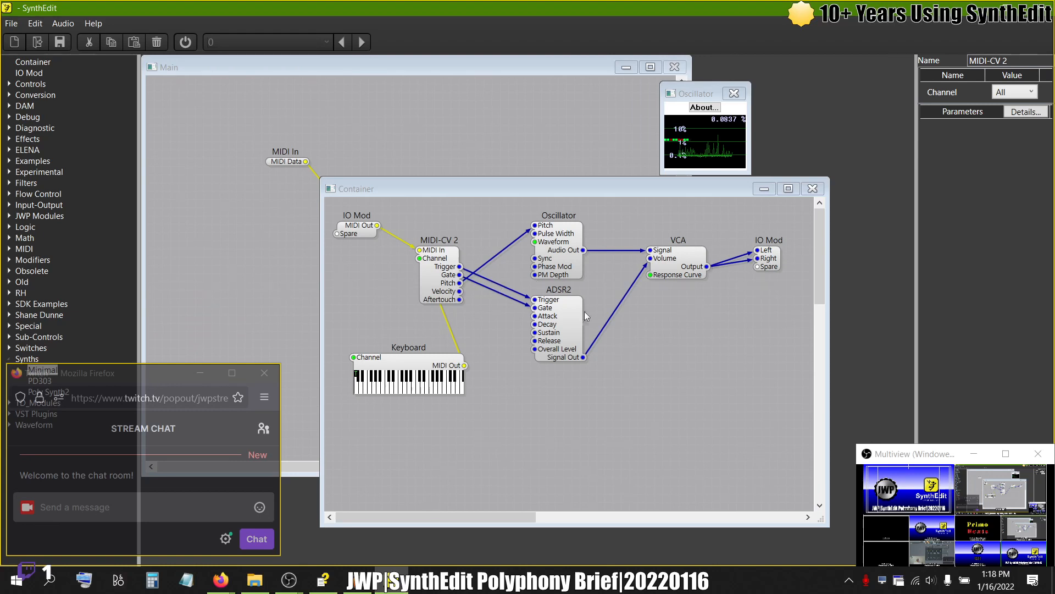
- Maximize the Container window and paste two copies of the connected ADSR2 and VCA pair, stacked below the originals
double_click(560, 189)
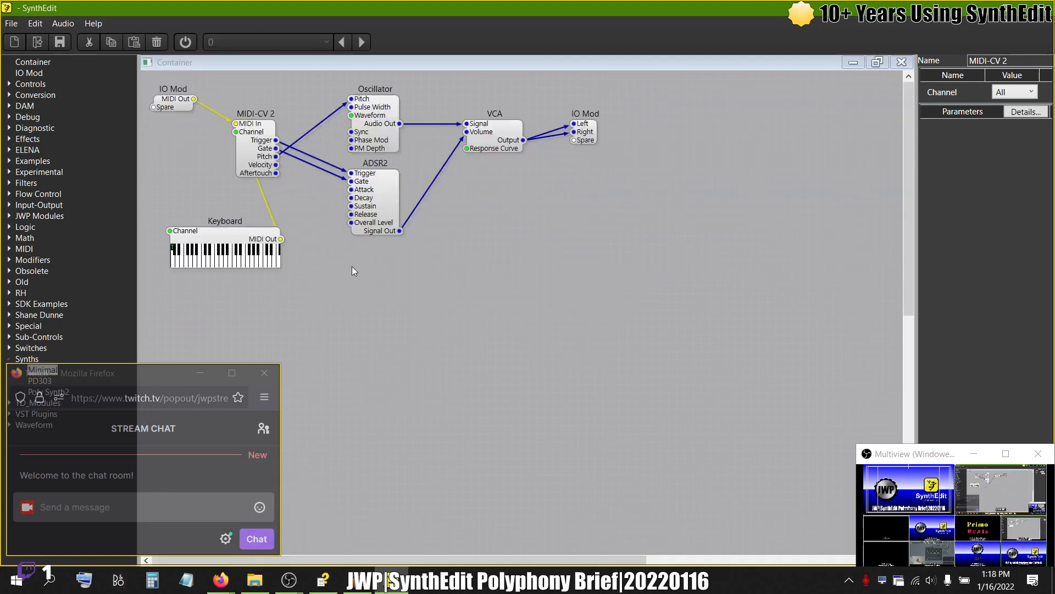
drag(441, 273, 331, 160)
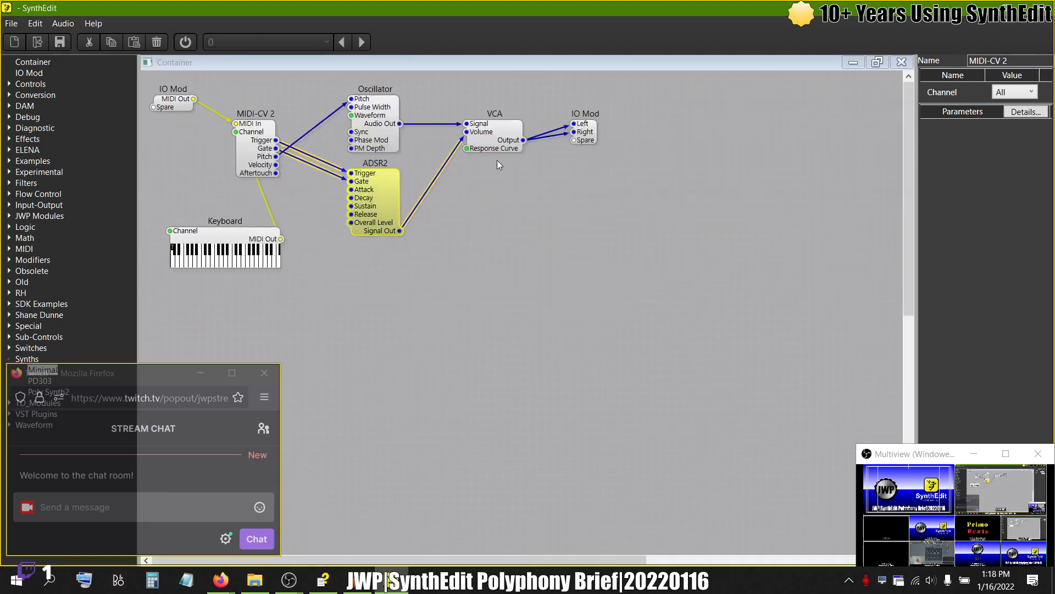
ctrl+click(494, 131)
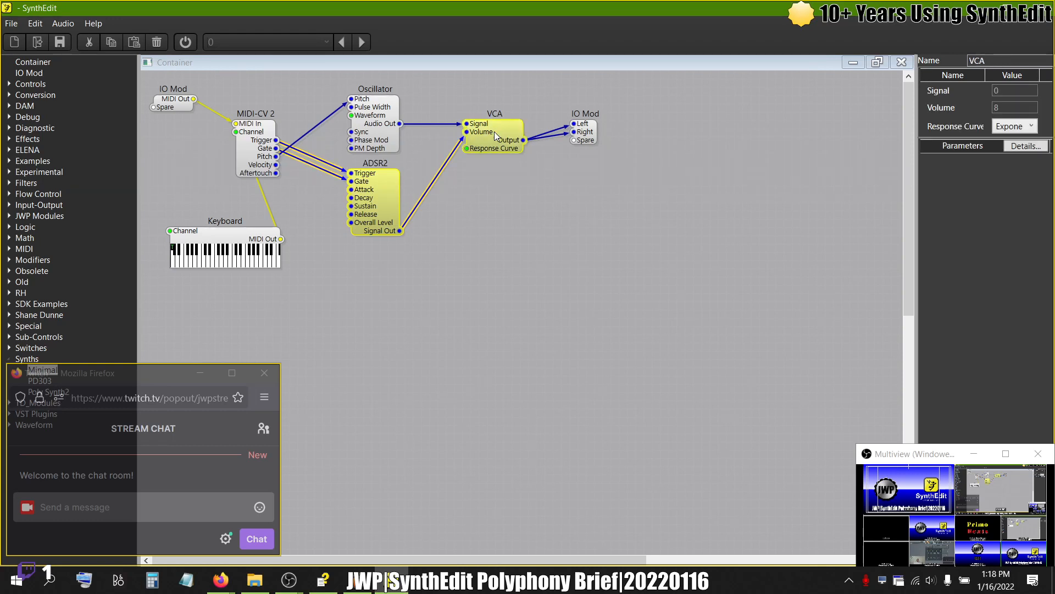
key(ctrl+c)
key(ctrl+v)
drag(517, 169, 509, 256)
key(ctrl+v)
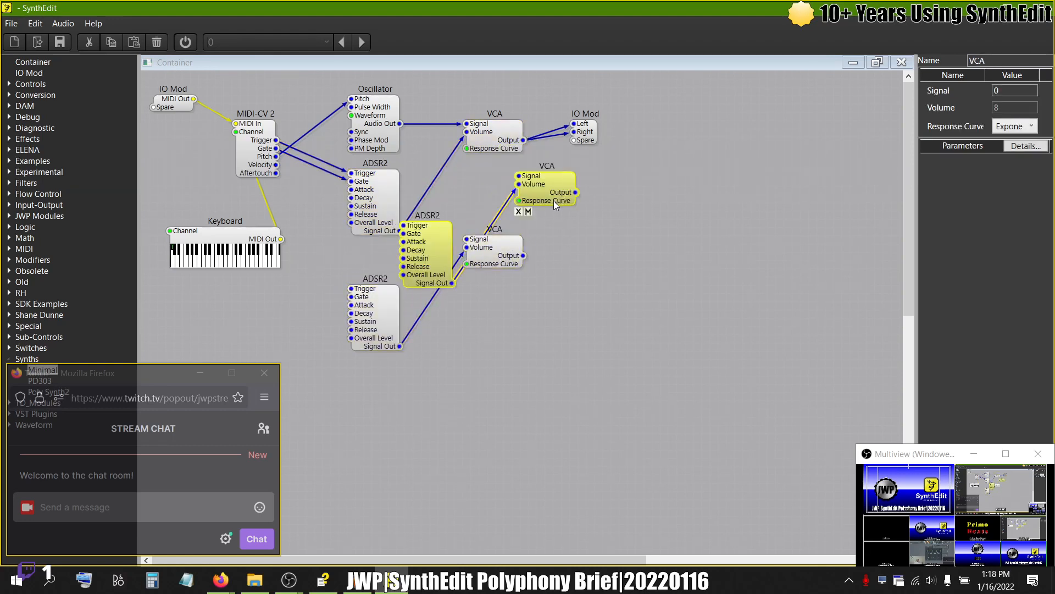
drag(553, 200, 503, 363)
click(614, 494)
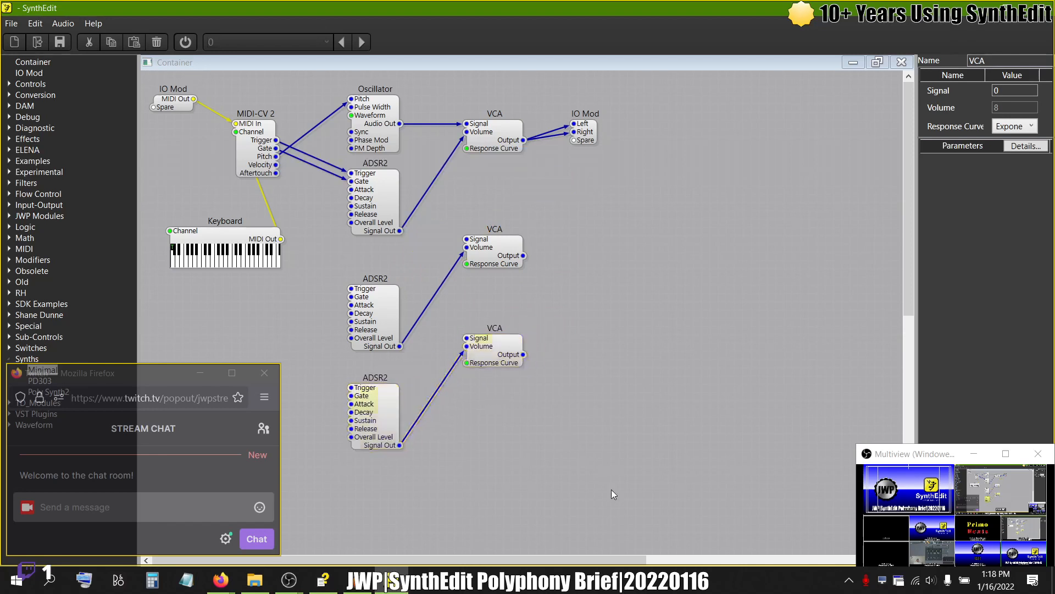
- Delete the two duplicated ADSR2 and VCA pairs below the original modules
drag(611, 489, 596, 362)
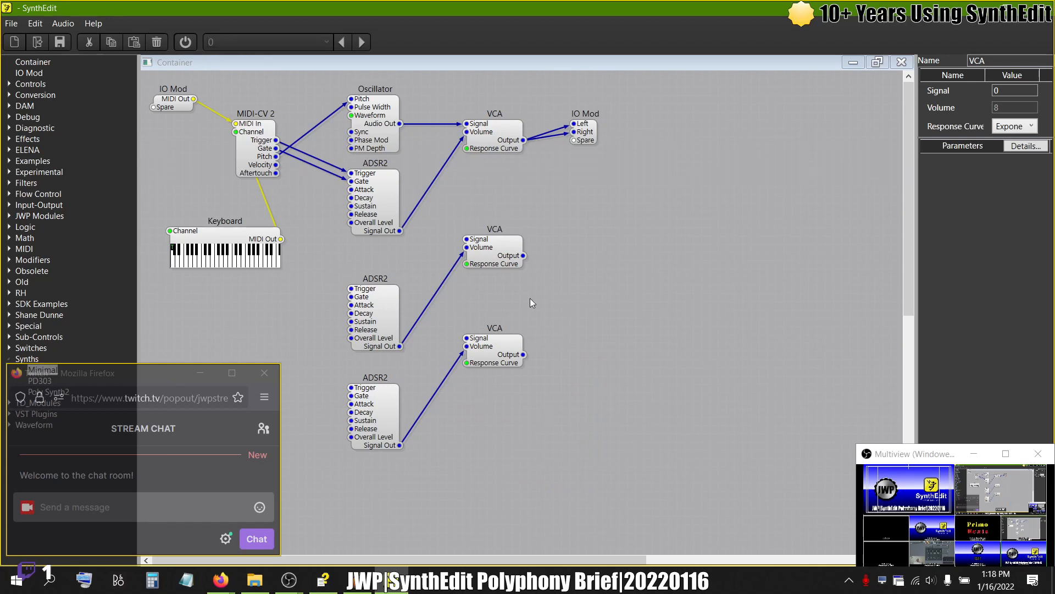
drag(556, 478, 342, 231)
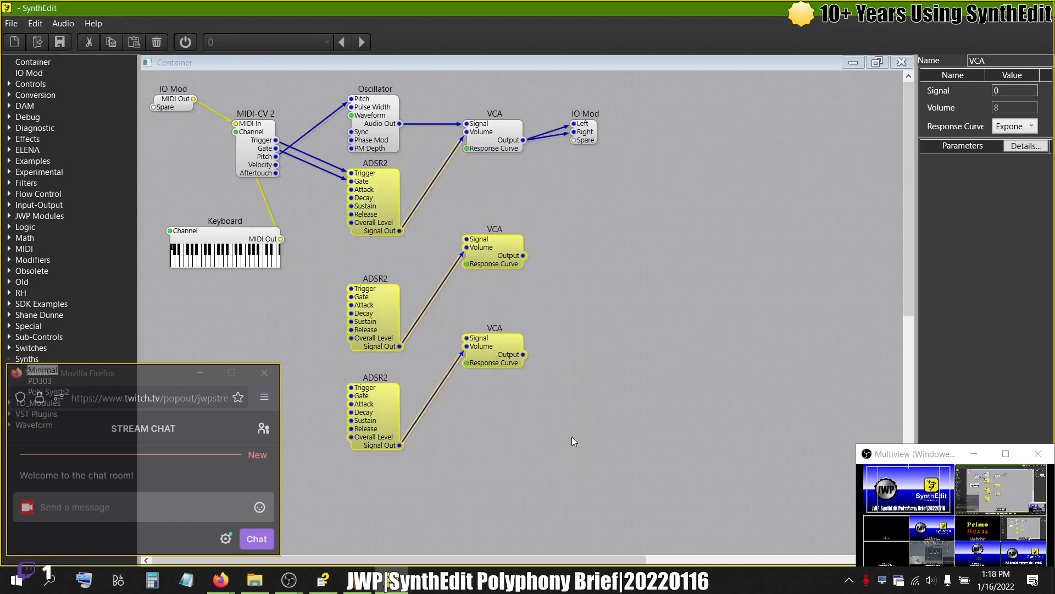
drag(572, 436, 350, 246)
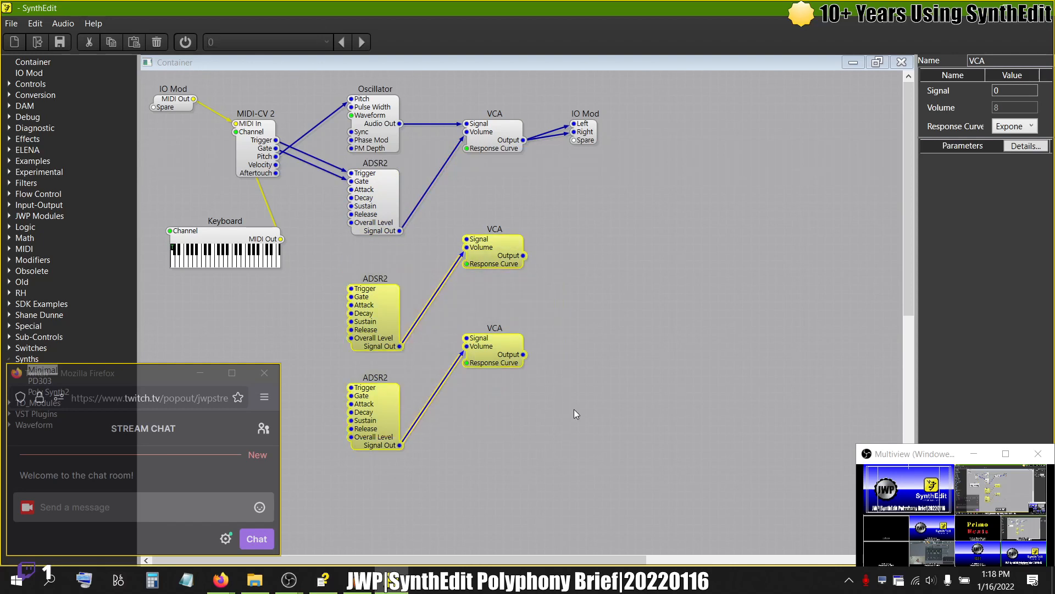
key(Delete)
- Check the Oscillator's CPU usage and voice activity graph, and close its window
right_click(371, 131)
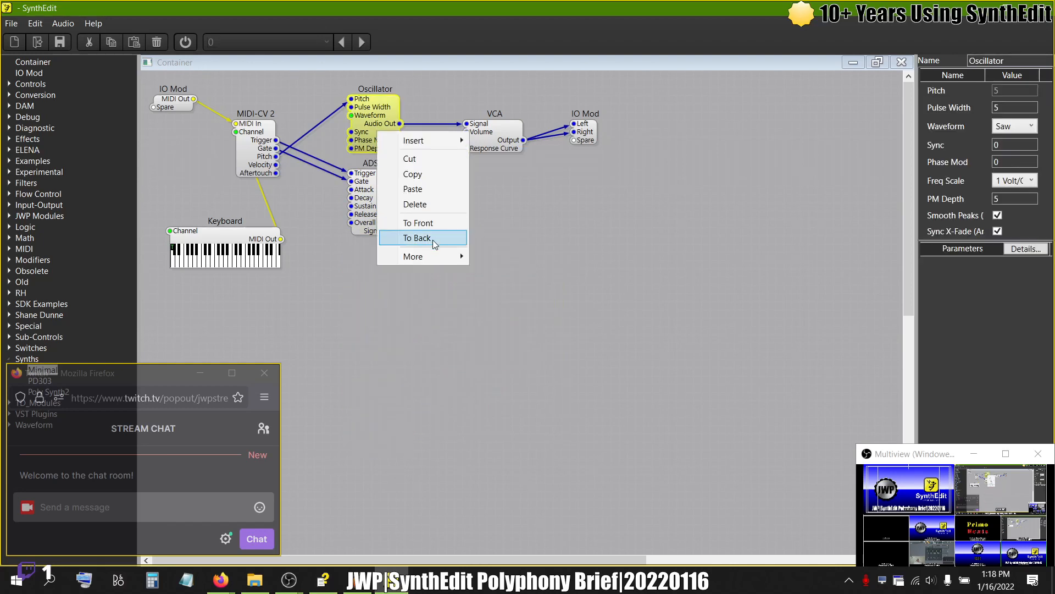
mouse_move(429, 255)
click(499, 272)
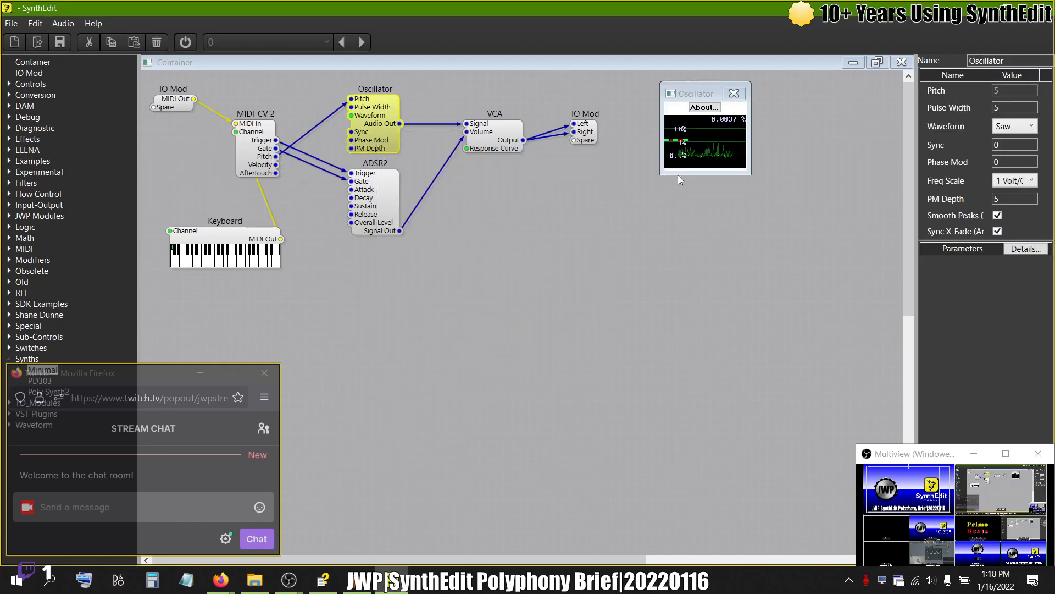
click(741, 95)
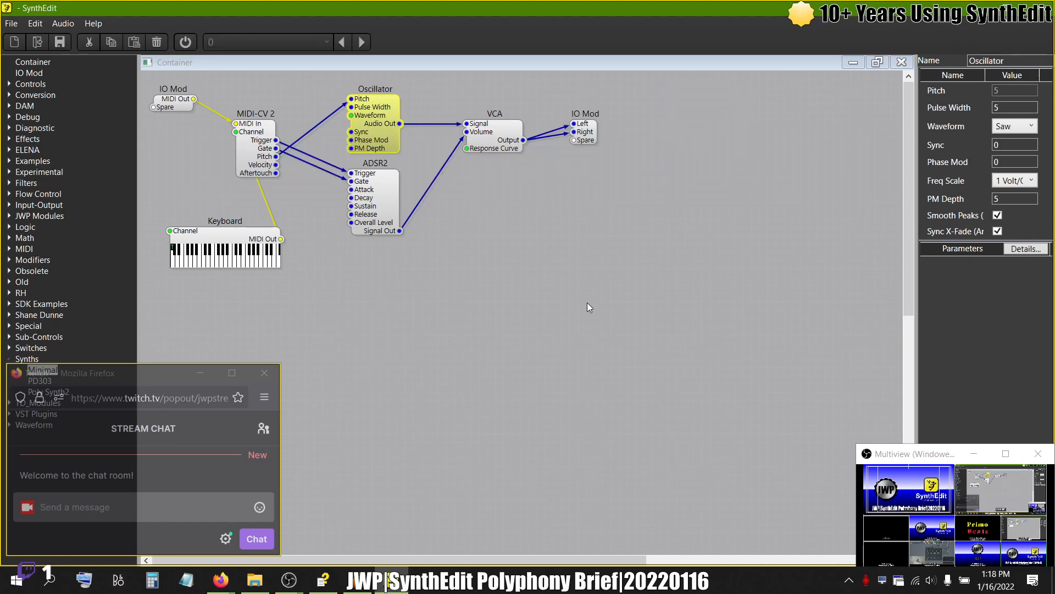
- Examine the Polyphony page in SynthEdit Help on shared LFOs, per-voice LFOs, voice suspension and hanging modules
key(alt+Tab)
scroll(465, 265, down, 5)
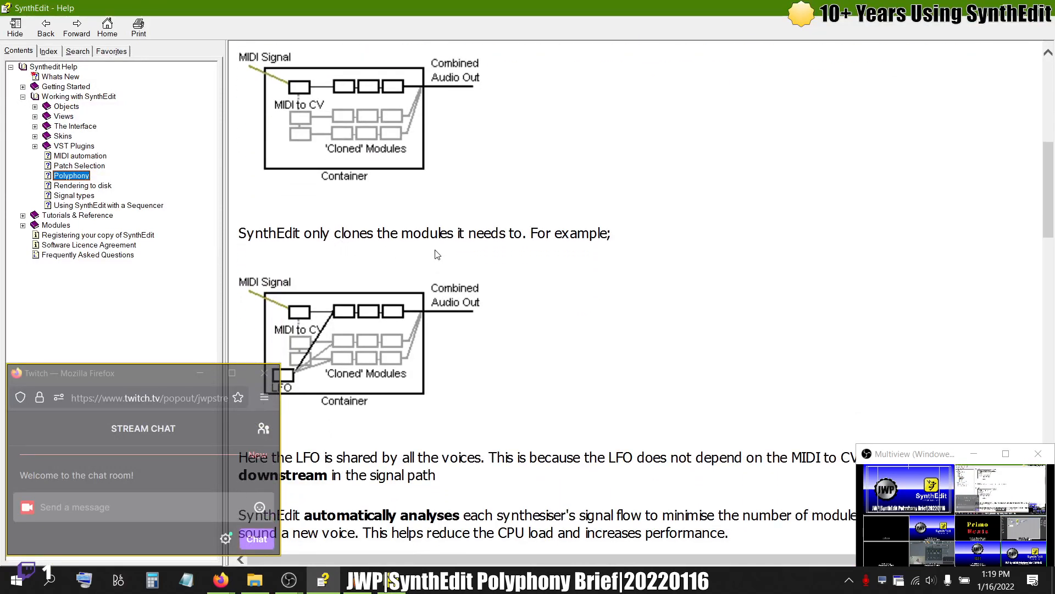
scroll(605, 253, down, 4)
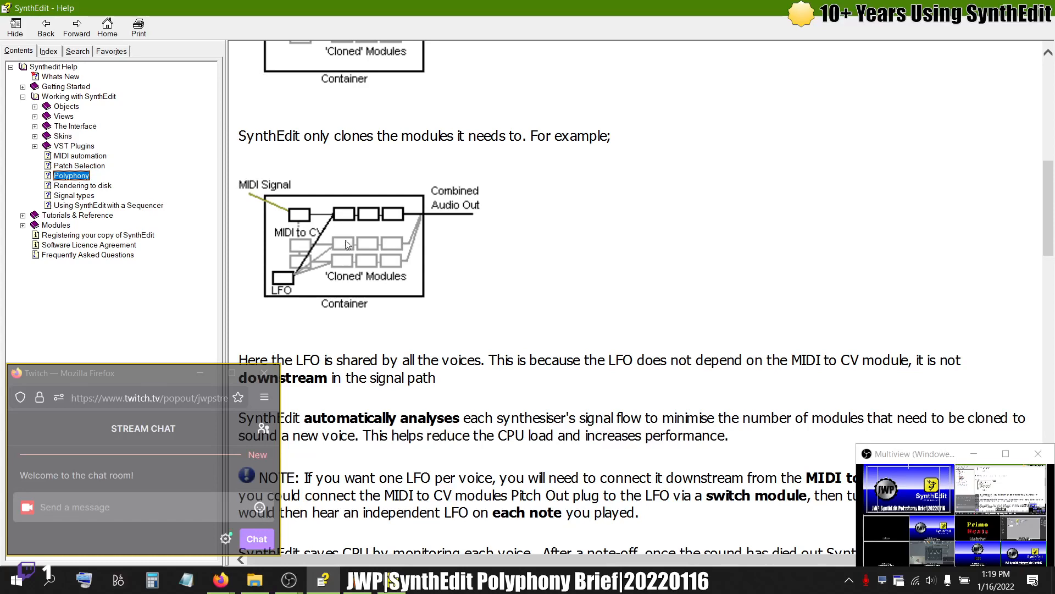
scroll(566, 299, down, 5)
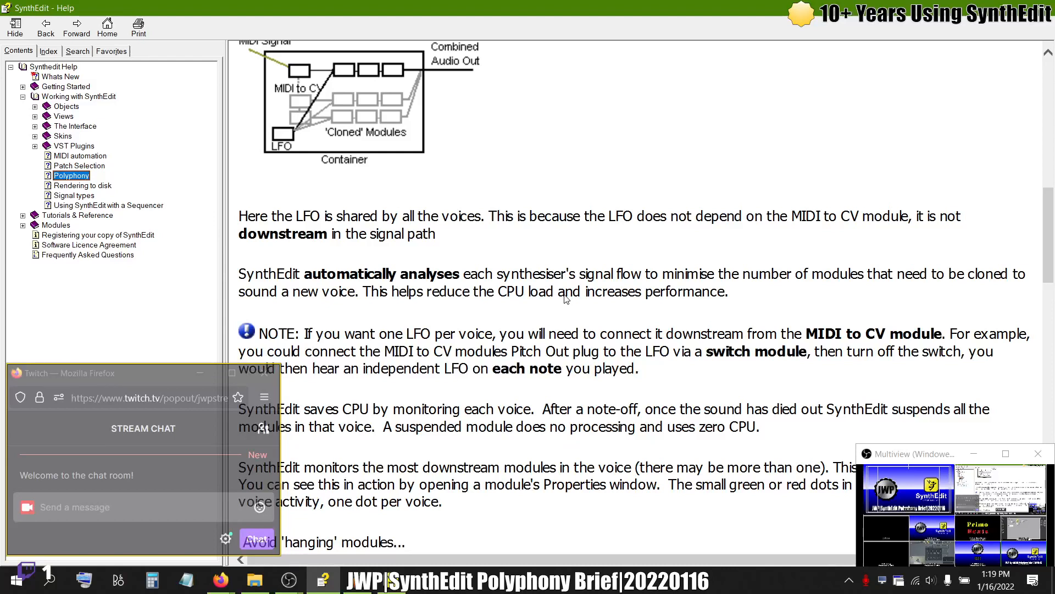
scroll(566, 298, down, 1)
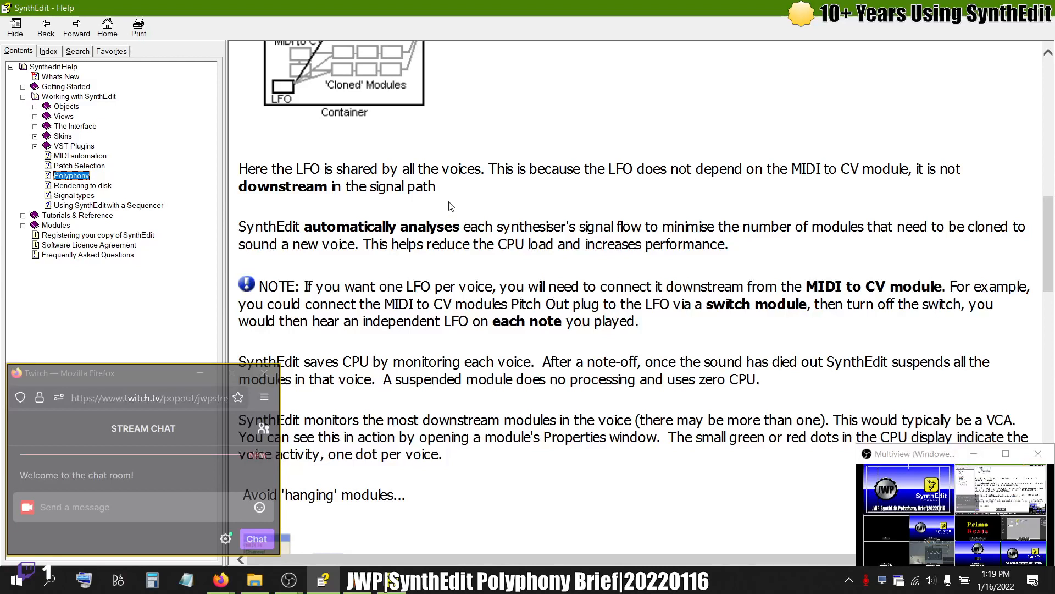
scroll(450, 206, up, 1)
scroll(449, 206, down, 3)
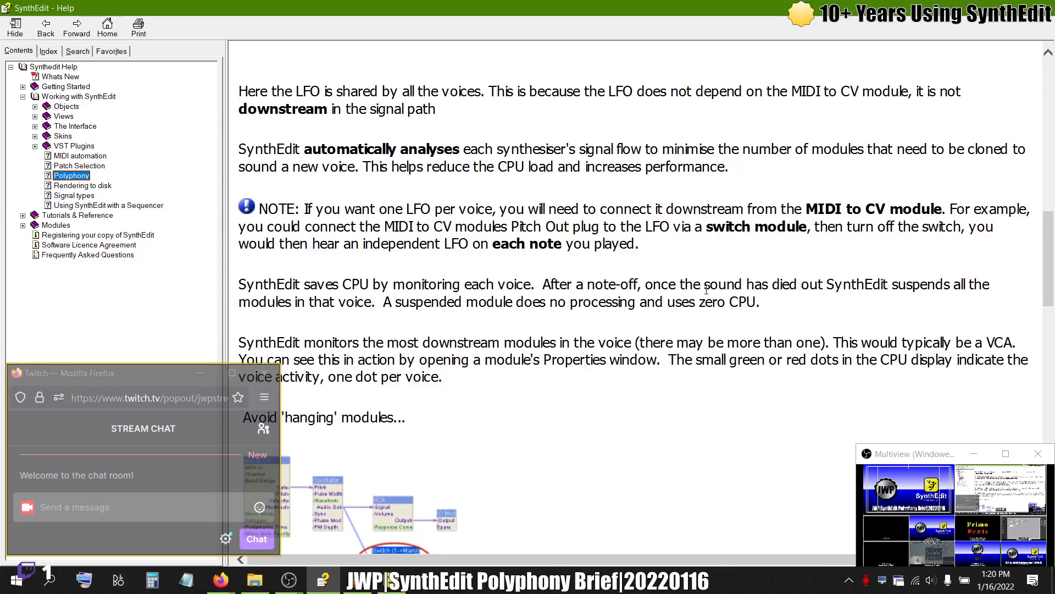
scroll(706, 290, down, 3)
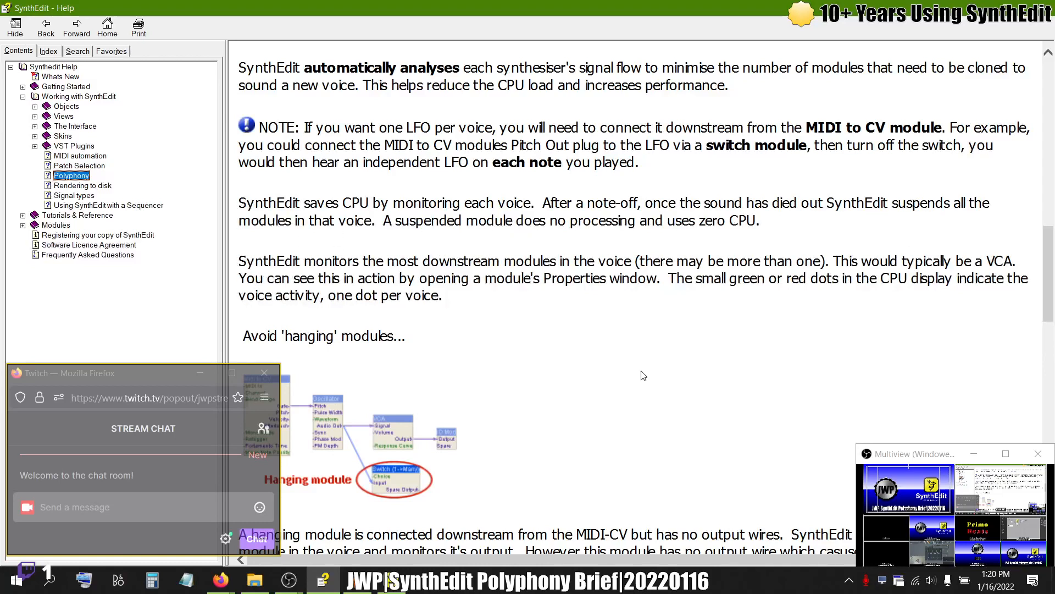
scroll(643, 375, down, 1)
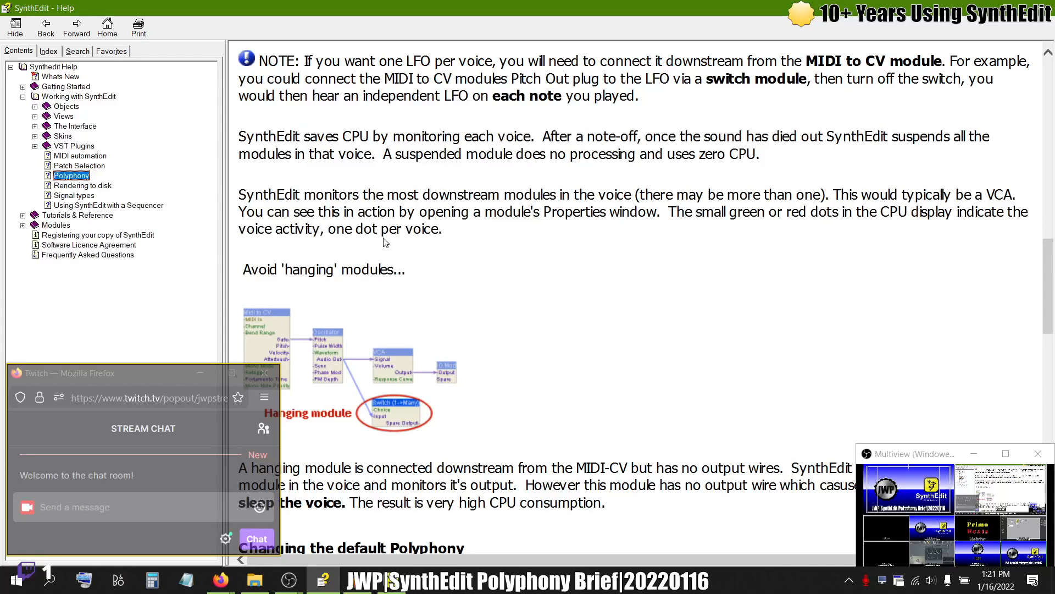
scroll(470, 245, down, 3)
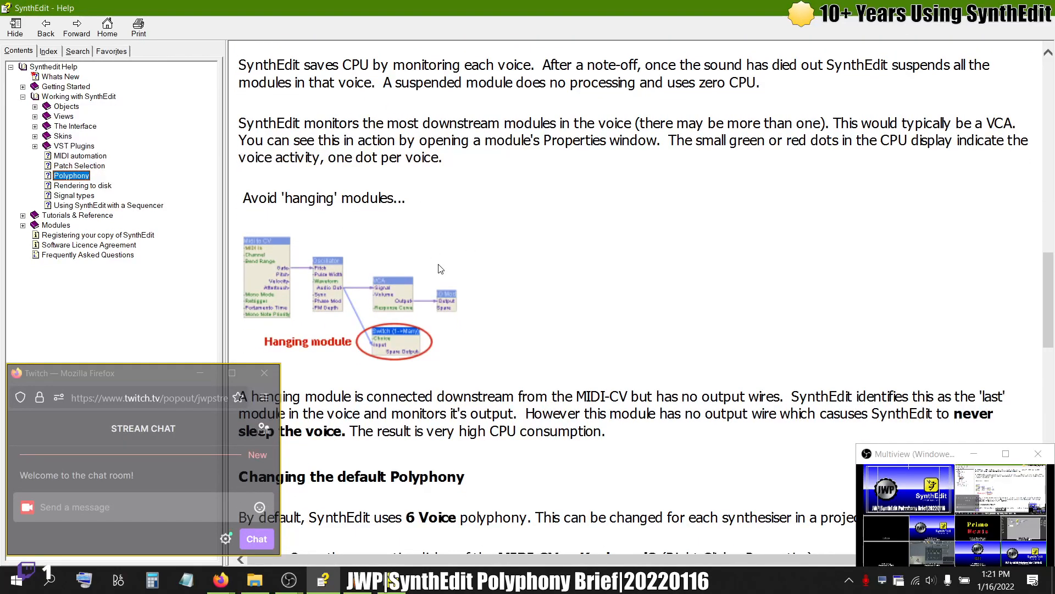
scroll(557, 269, down, 3)
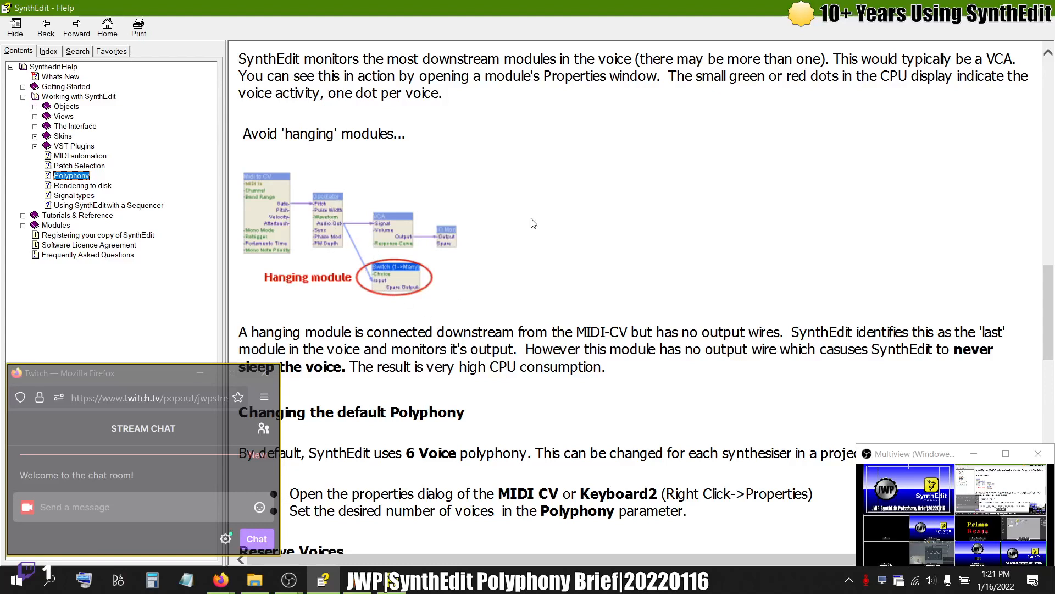
scroll(534, 223, down, 3)
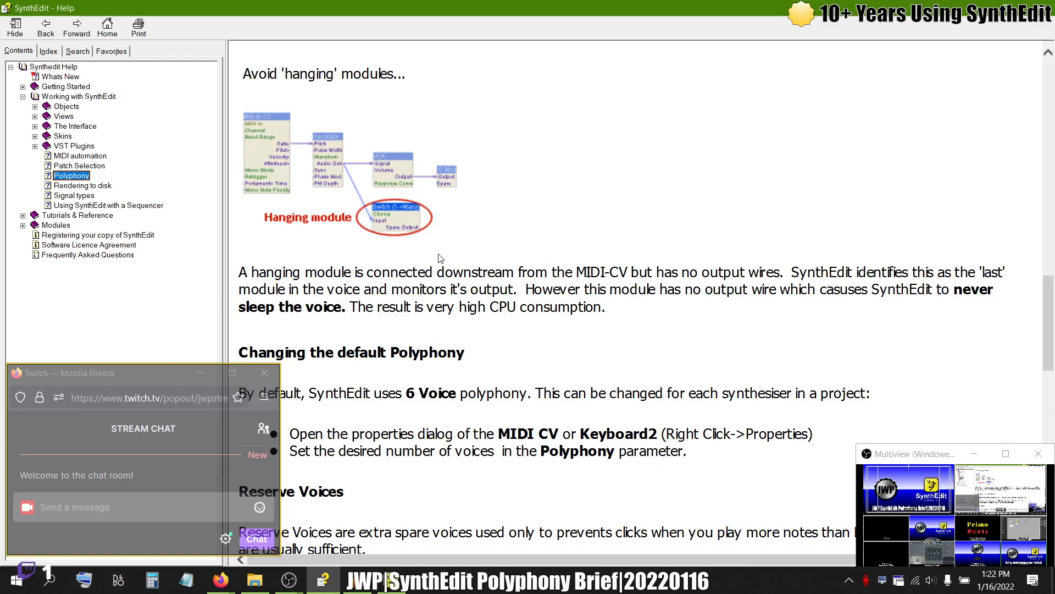
- Read how to change the default polyphony, highlighting the instructions for the MIDI CV or Keyboard2 properties
scroll(440, 257, down, 3)
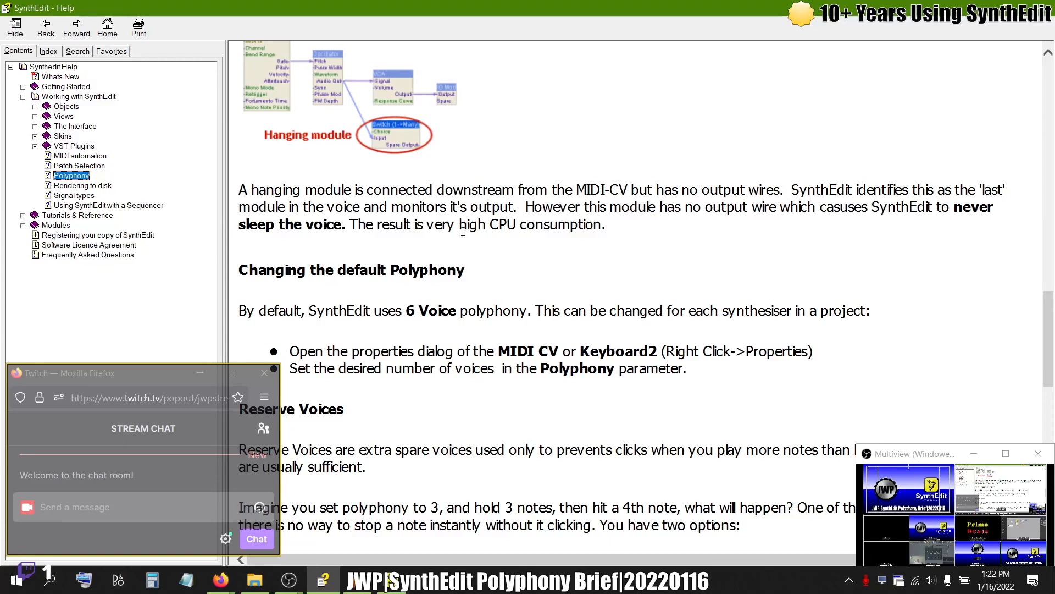
scroll(448, 247, down, 5)
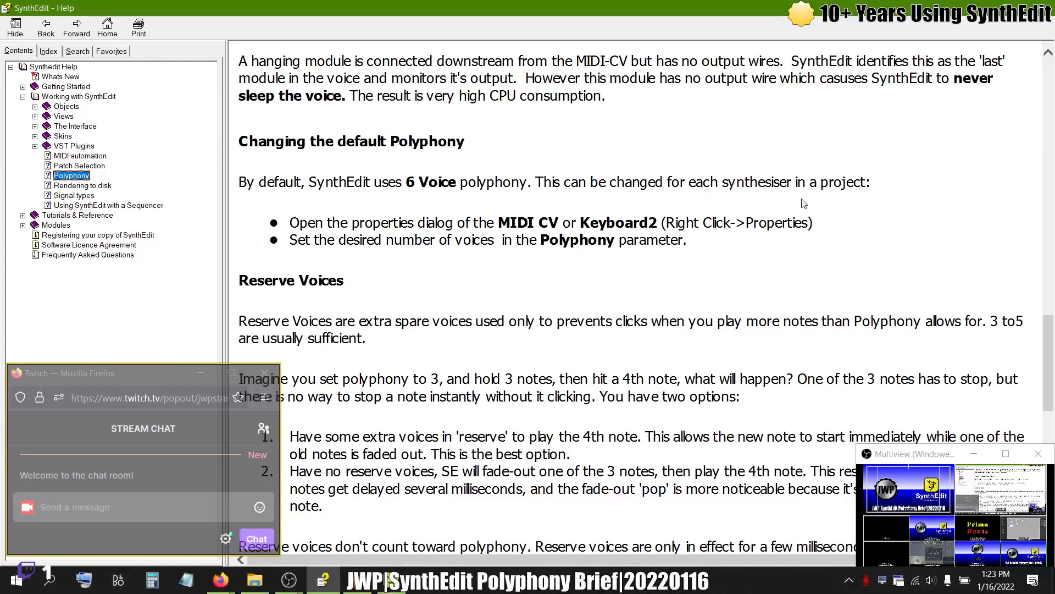
scroll(581, 275, down, 1)
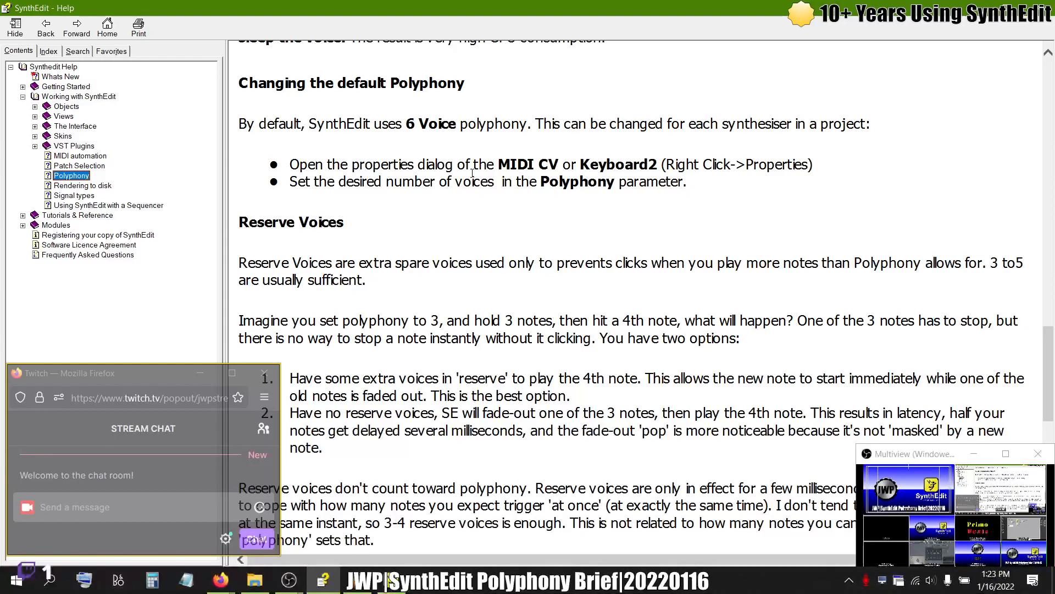
click(691, 193)
drag(692, 192, 309, 171)
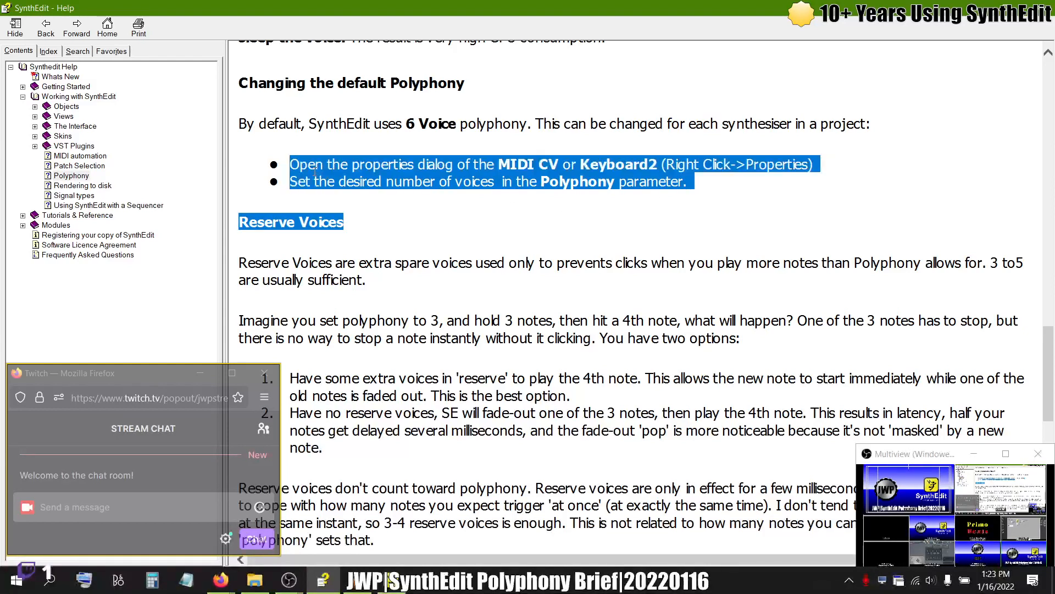
click(344, 168)
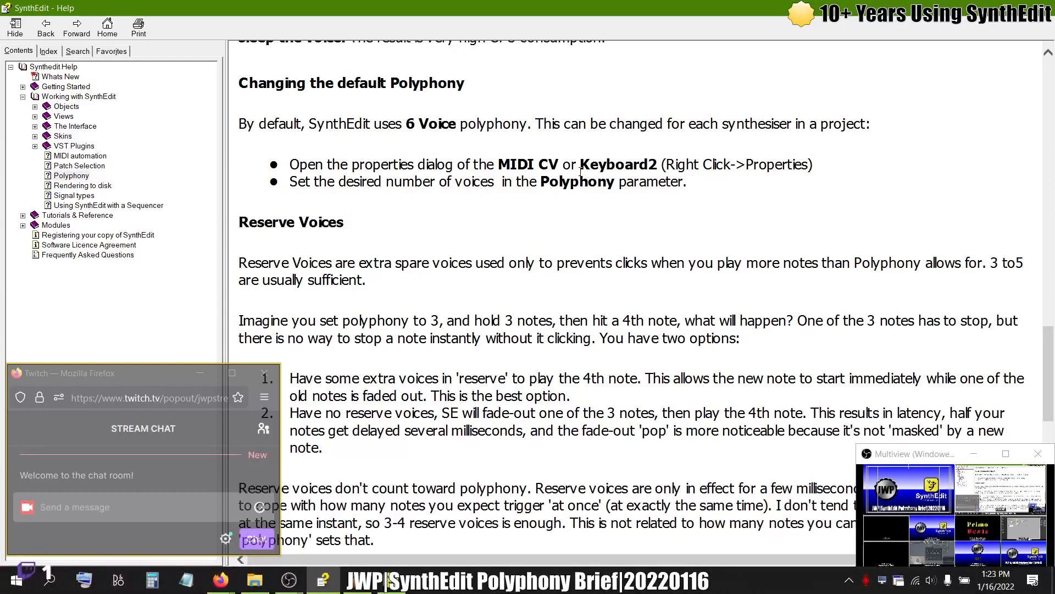
scroll(377, 200, down, 5)
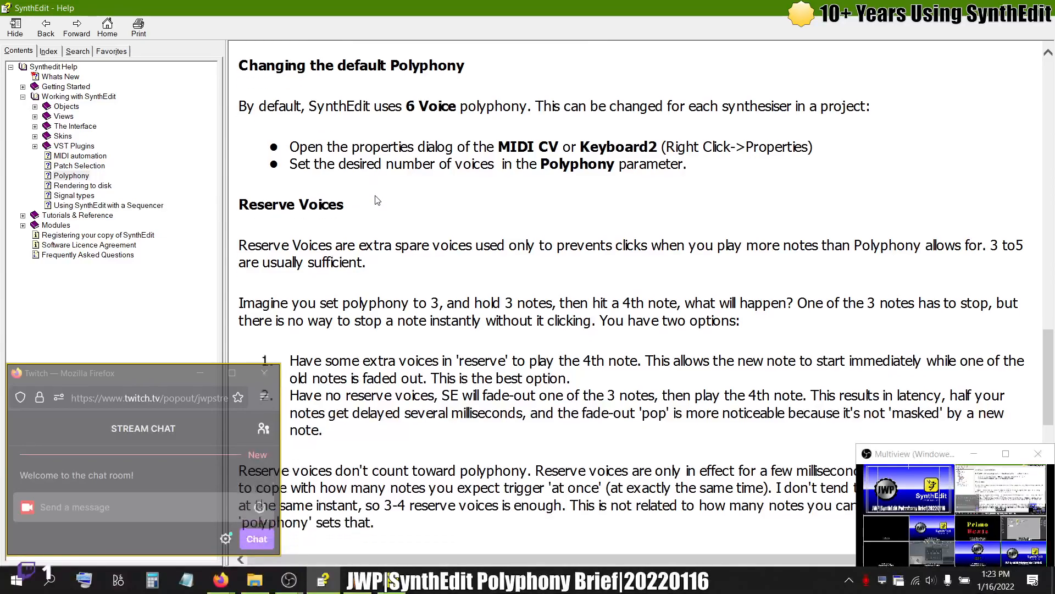
scroll(377, 200, down, 5)
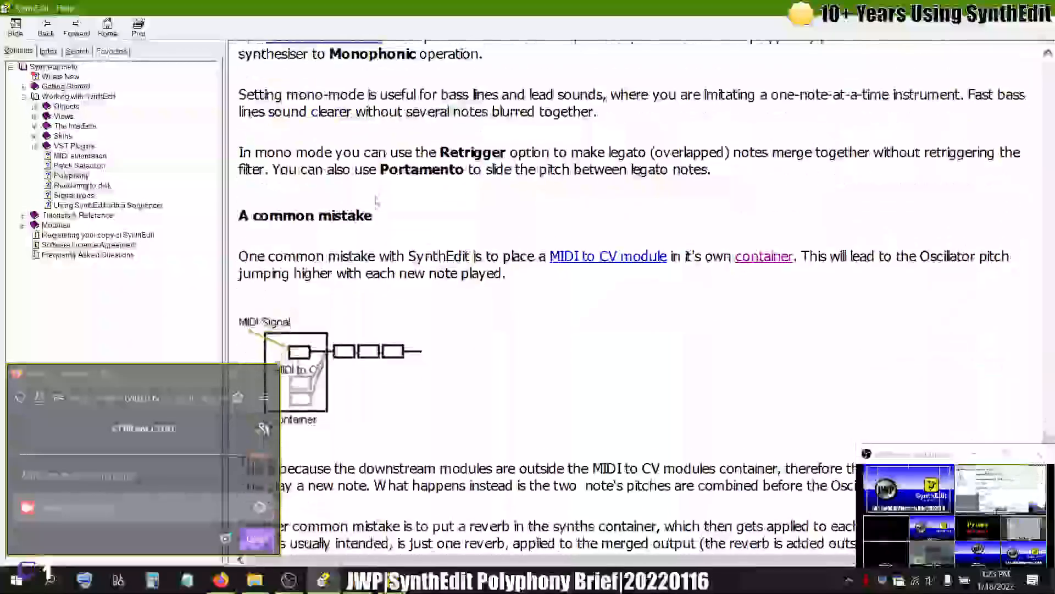
scroll(377, 200, up, 6)
scroll(377, 200, up, 4)
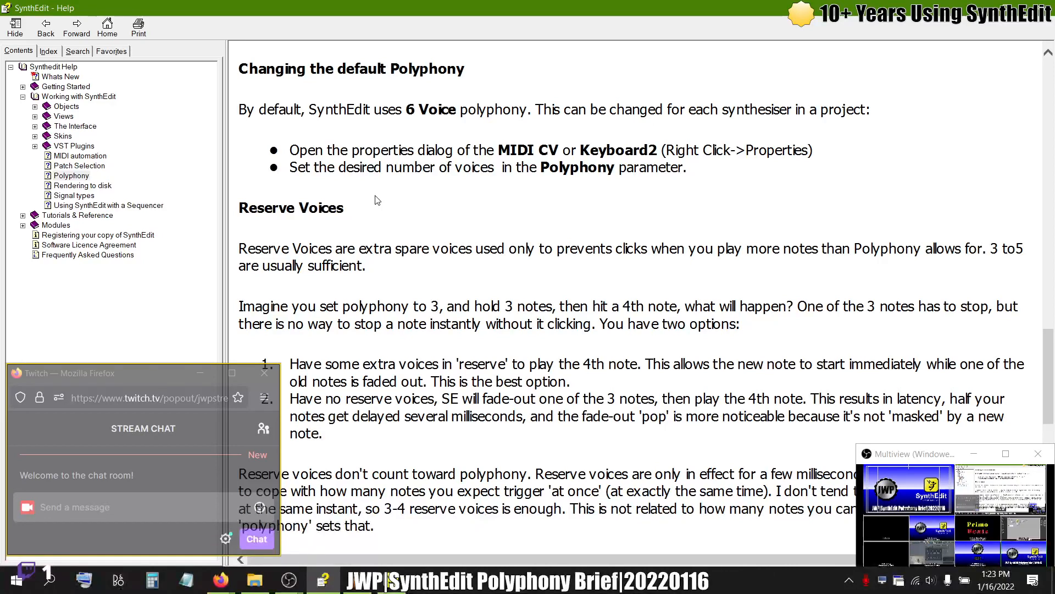
- Examine the Reserve Voices and Mono Mode sections of the Polyphony help page
scroll(377, 200, down, 3)
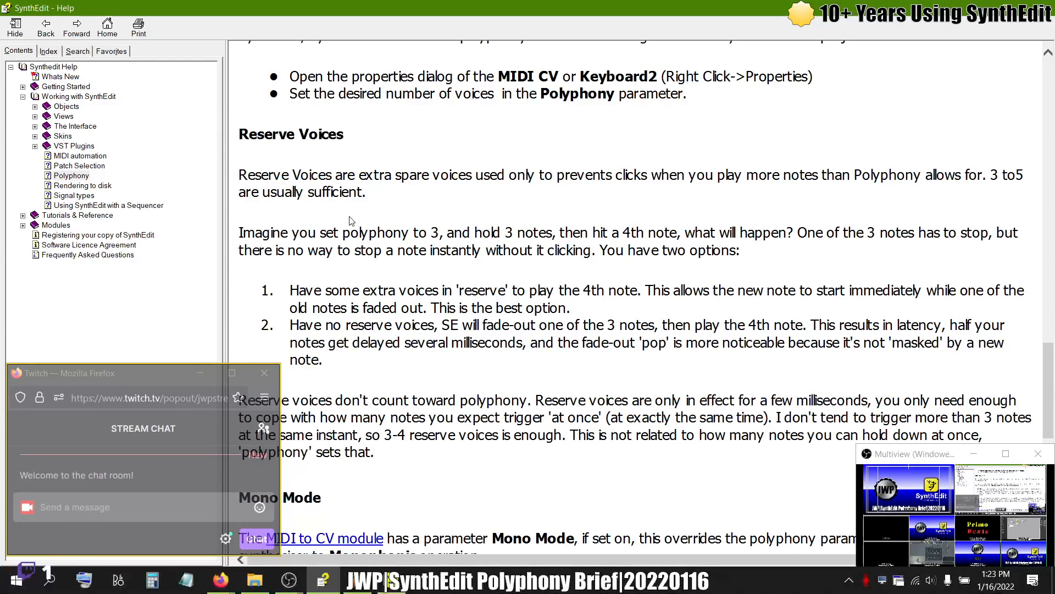
scroll(351, 221, down, 1)
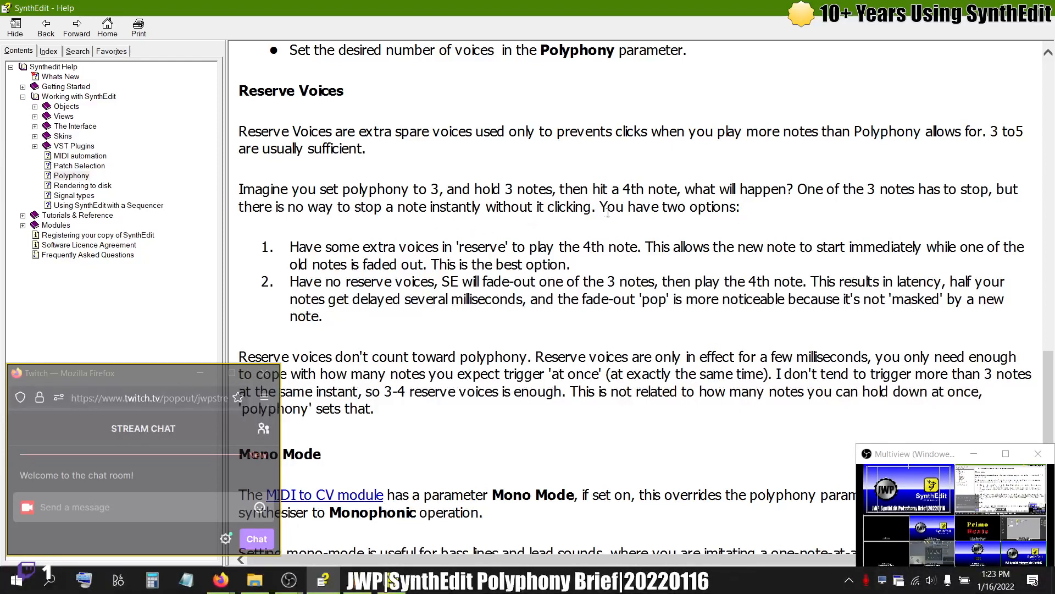
scroll(432, 318, down, 1)
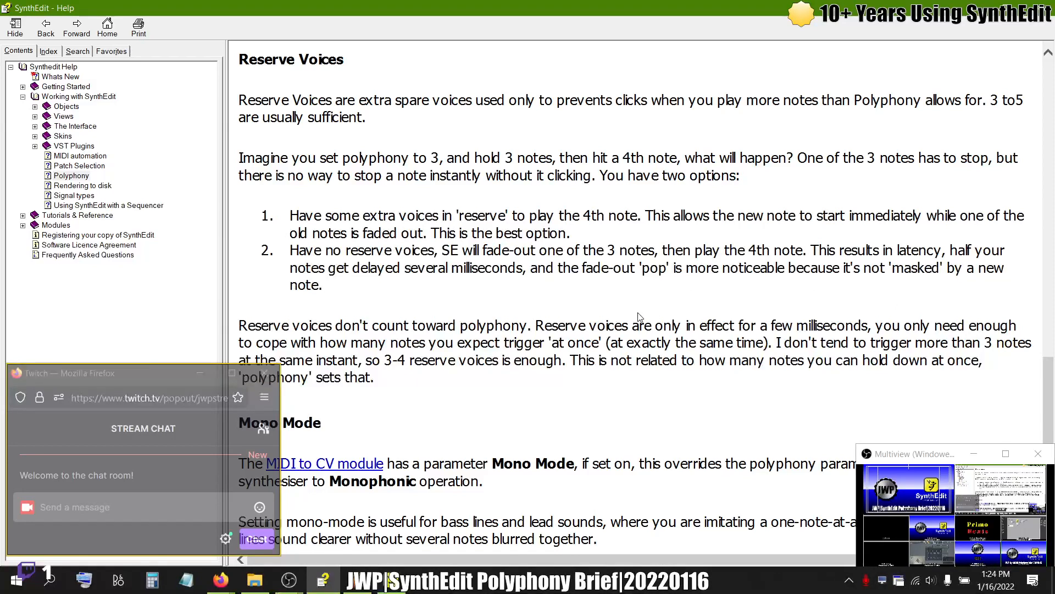
scroll(639, 317, down, 3)
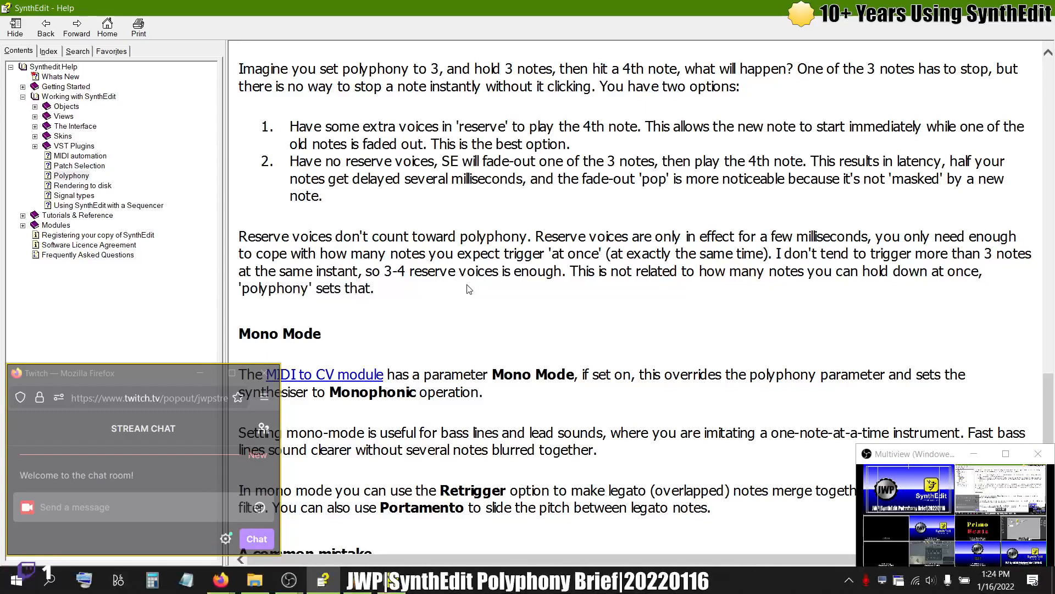
scroll(469, 290, down, 5)
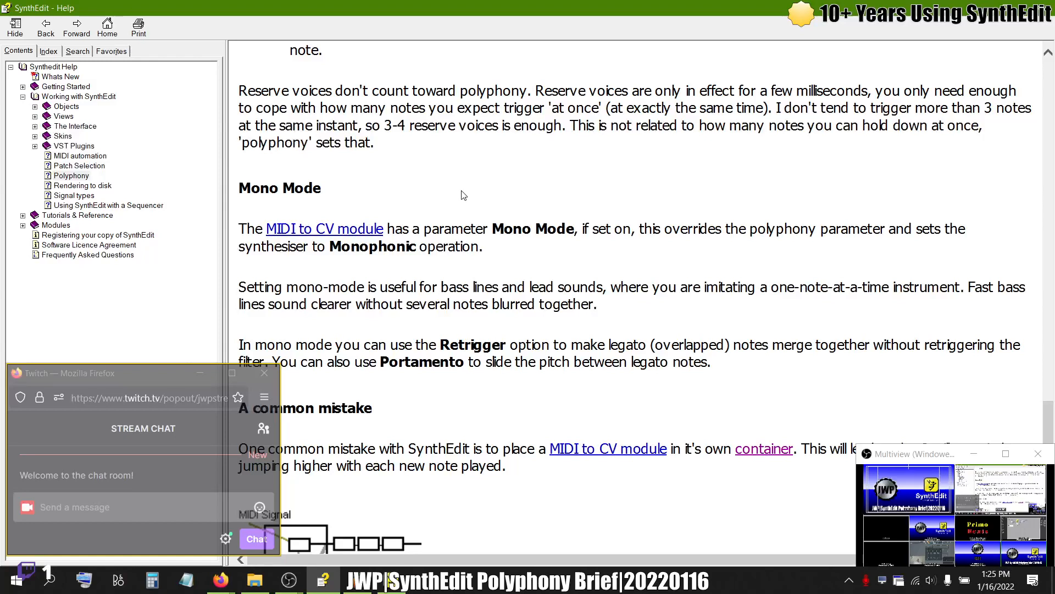
scroll(463, 195, down, 1)
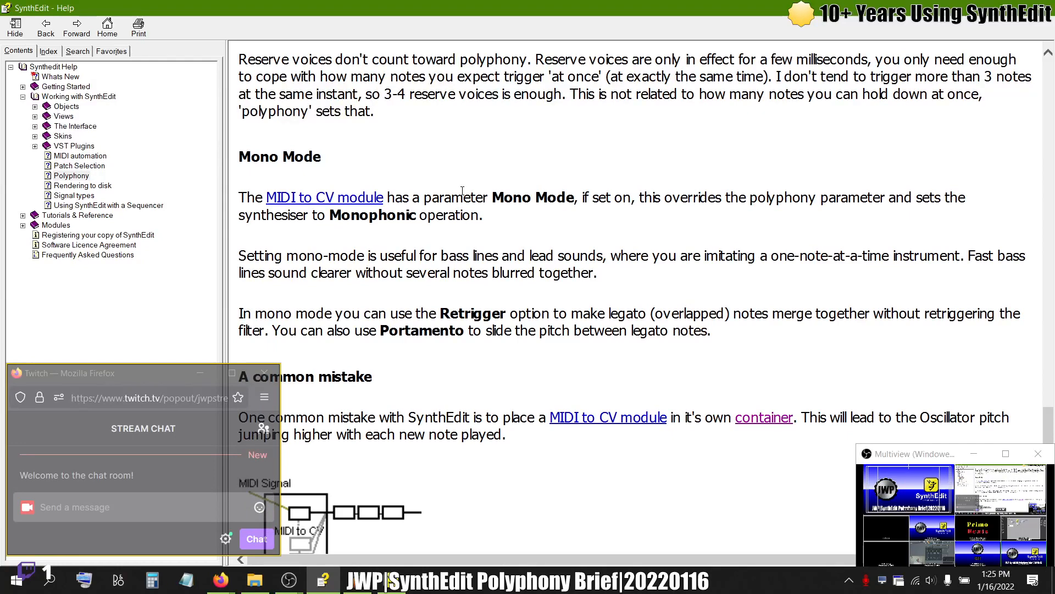
scroll(462, 191, up, 8)
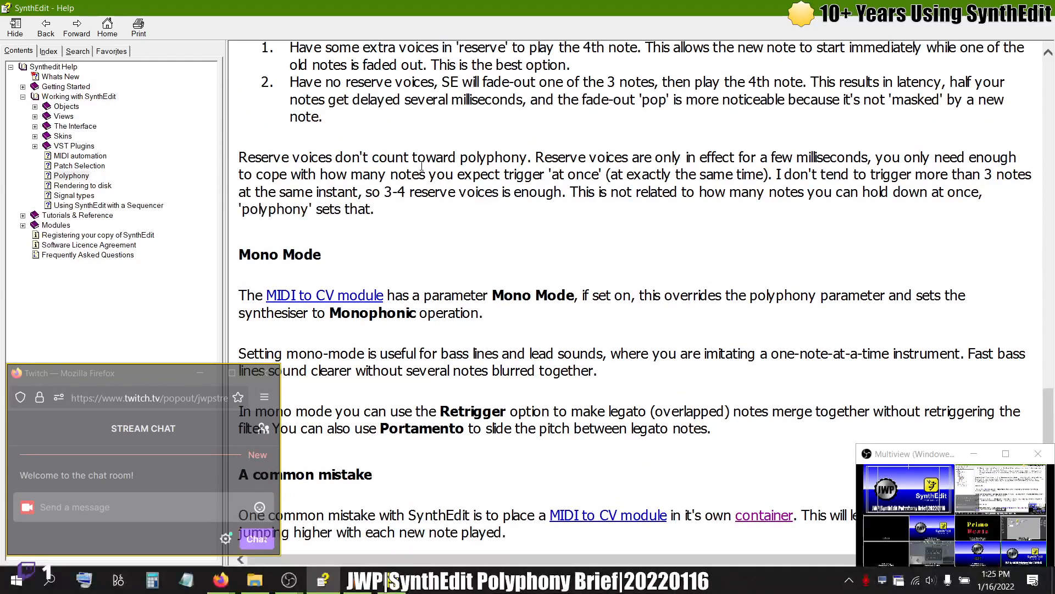
scroll(424, 171, up, 2)
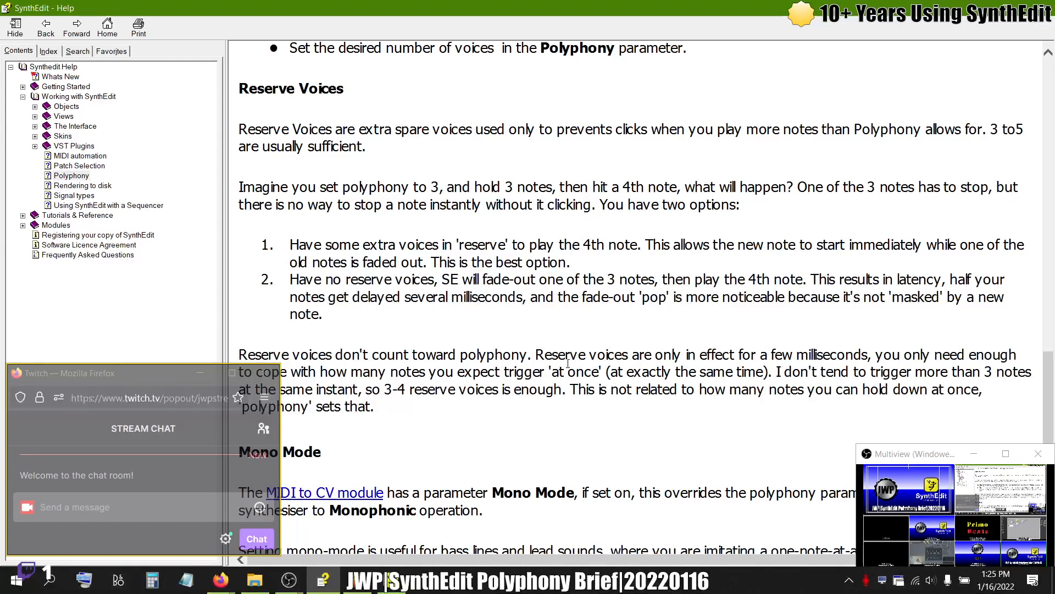
- Return to the Container, play notes on the Keyboard module and stretch it to a much wider key range
key(alt+Tab)
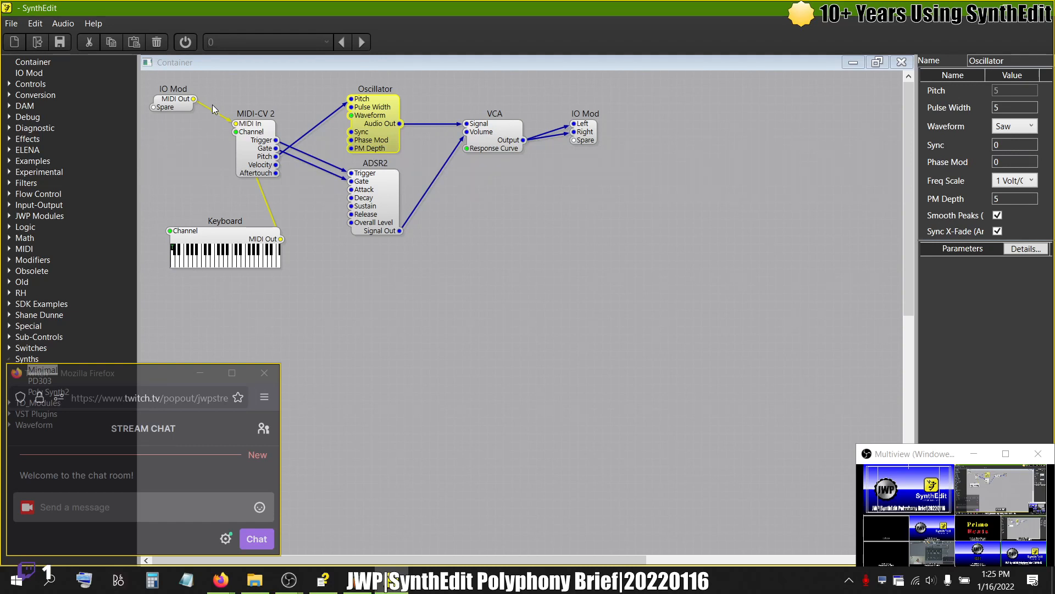
click(196, 263)
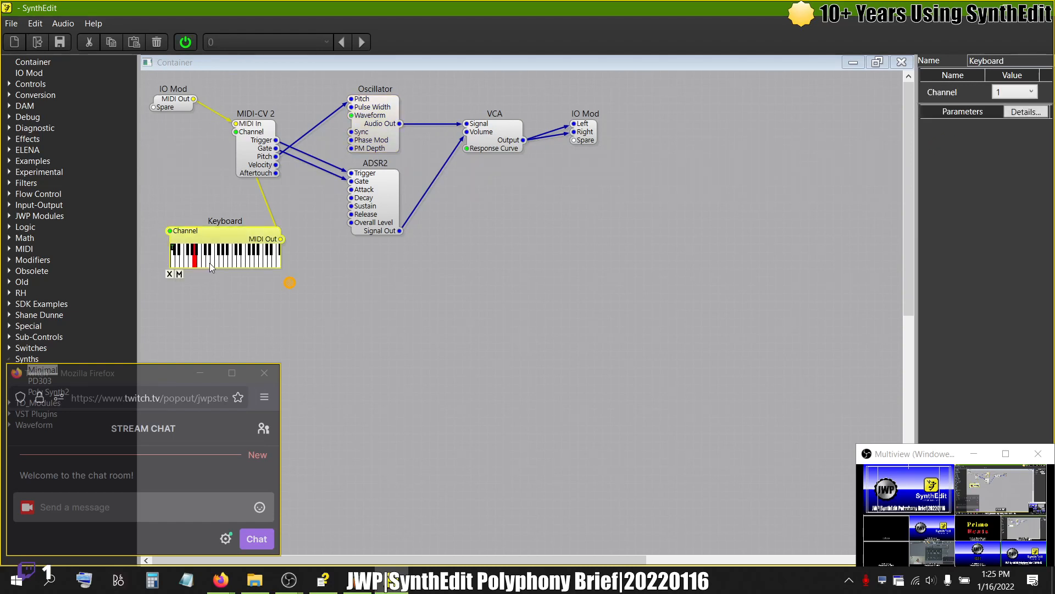
click(249, 264)
drag(283, 276, 531, 292)
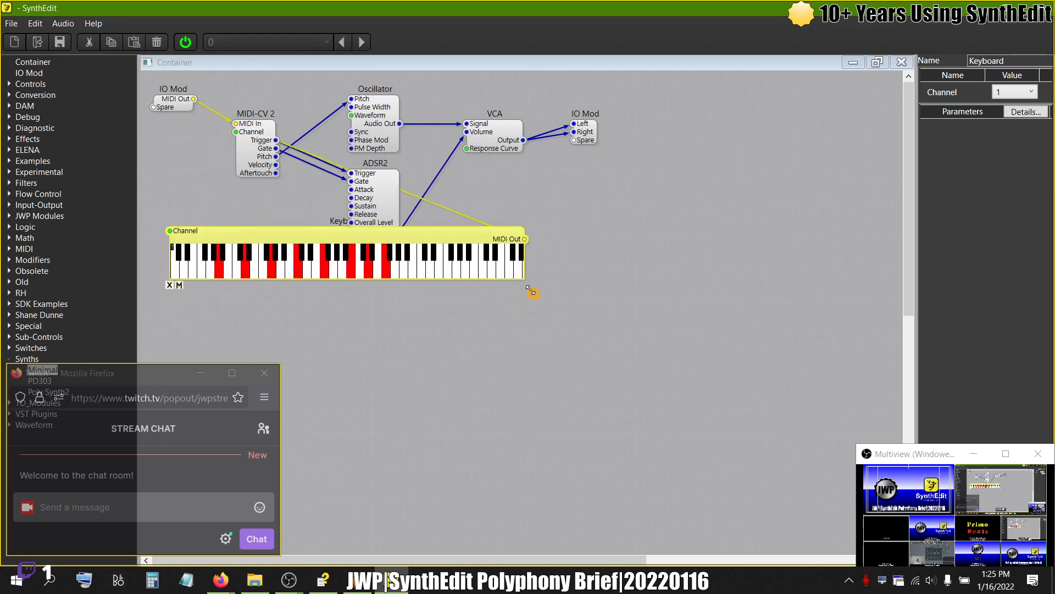
- Hold additional notes up to the highest keys of the Keyboard module and enlarge the module for easier access
click(405, 276)
click(498, 275)
click(518, 274)
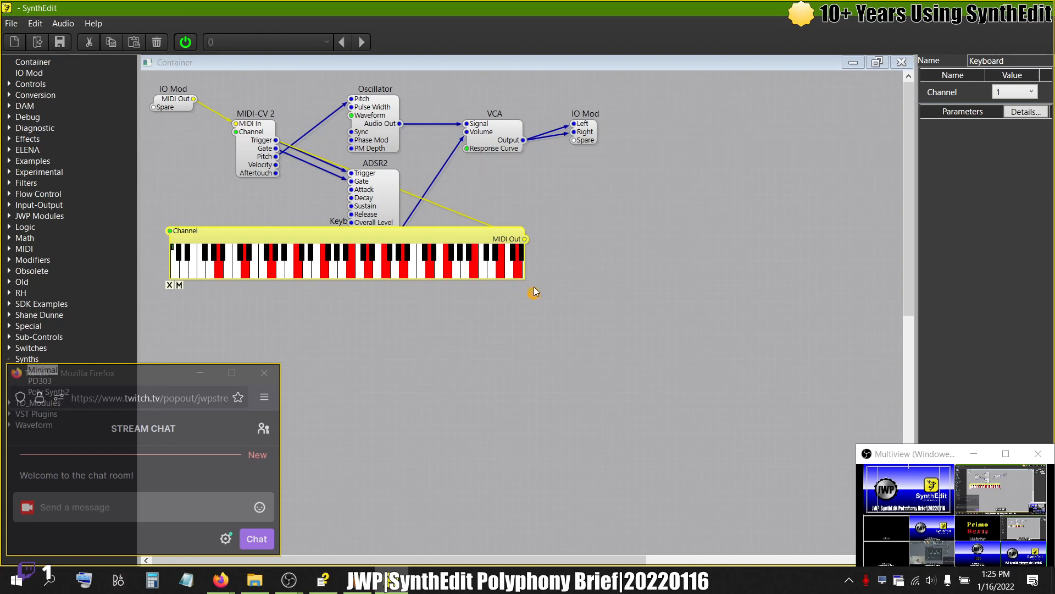
drag(535, 292, 659, 288)
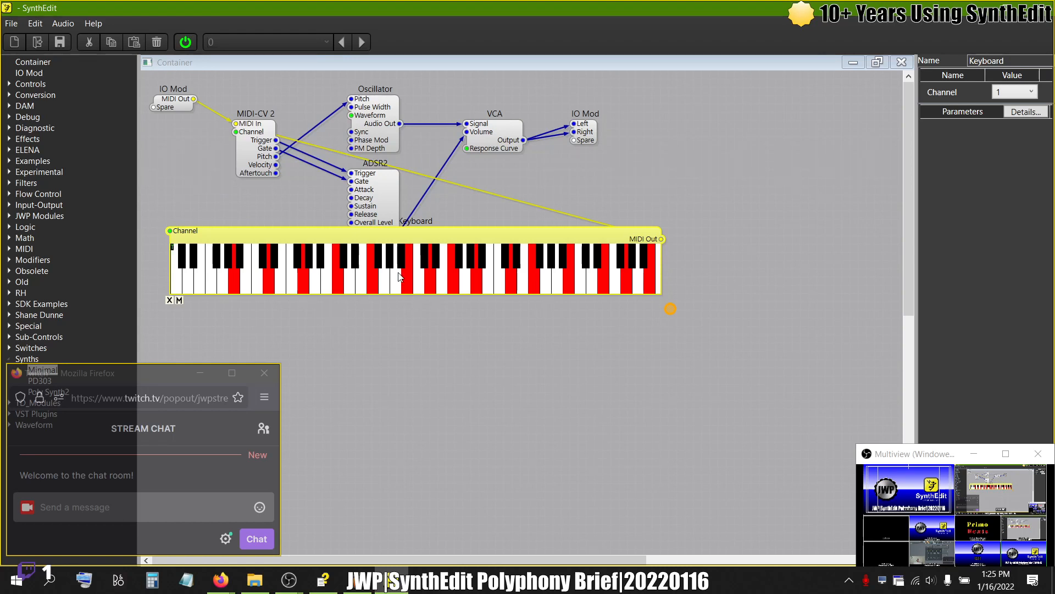
- Release several held notes on the Keyboard module, including the highest one
click(270, 284)
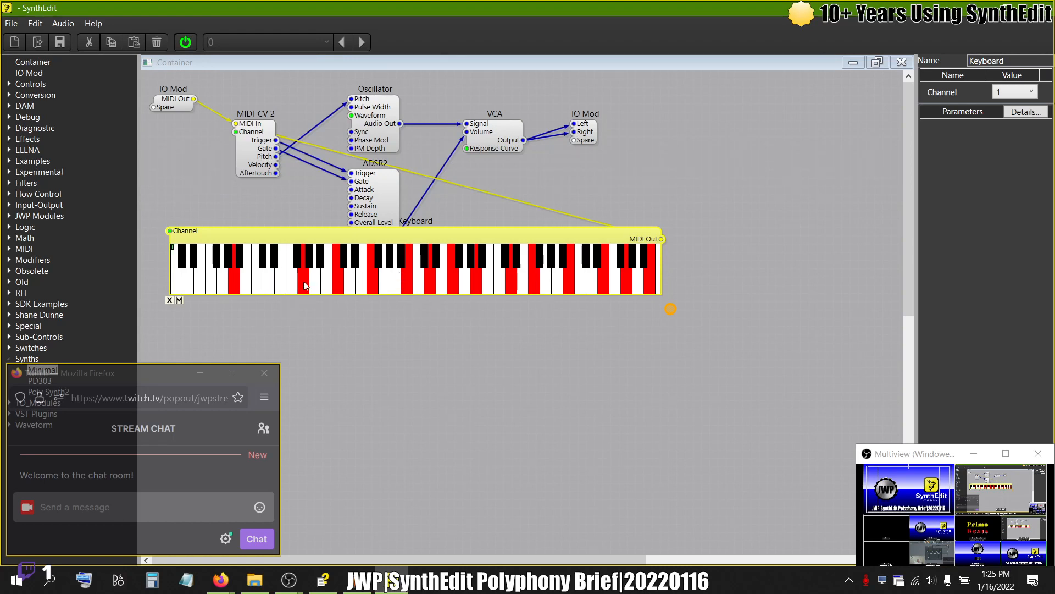
click(305, 284)
click(338, 286)
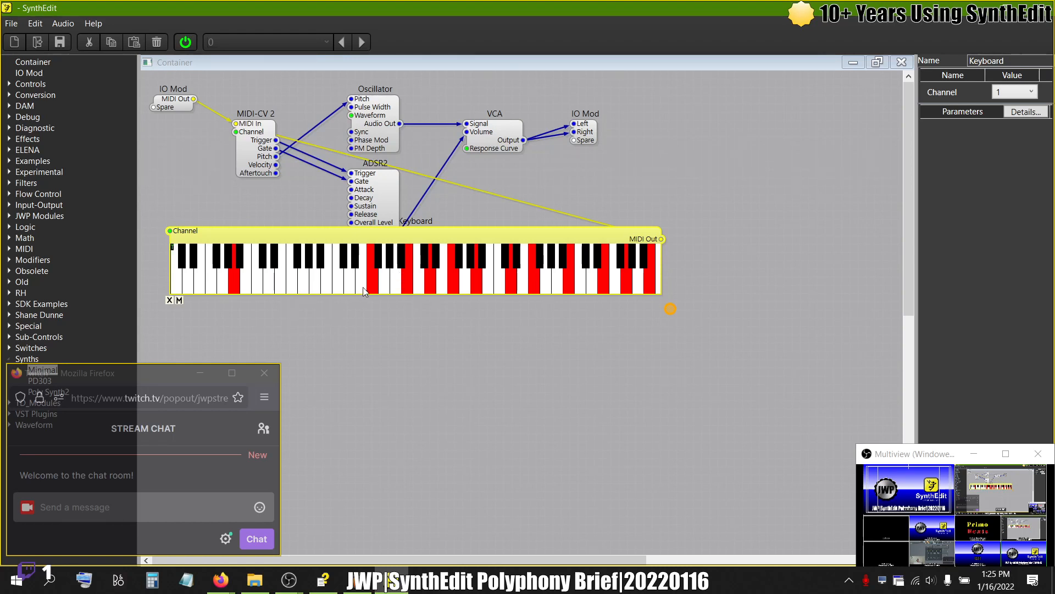
click(373, 286)
click(407, 285)
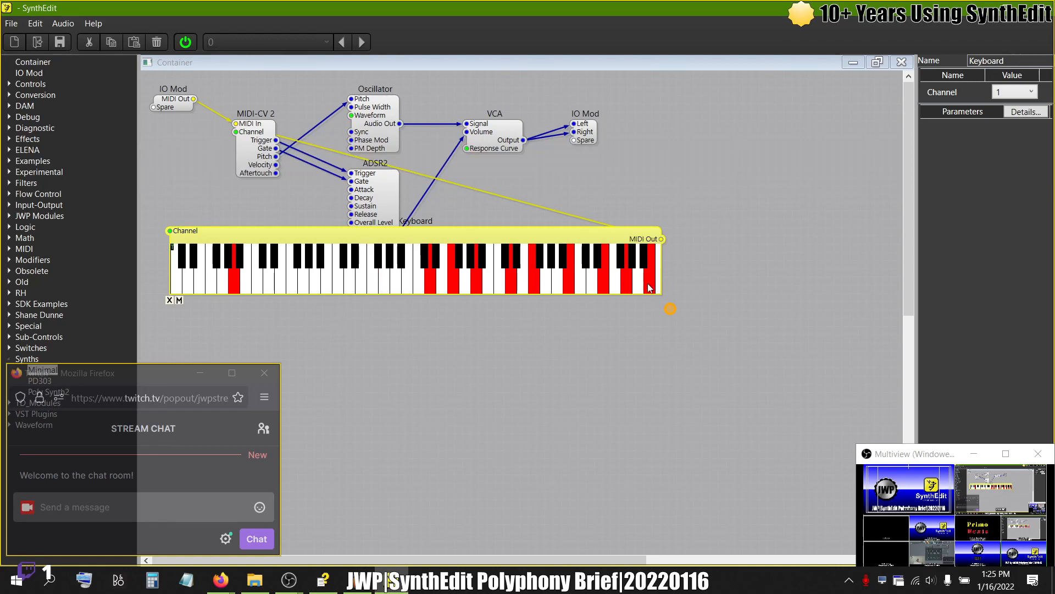
click(650, 285)
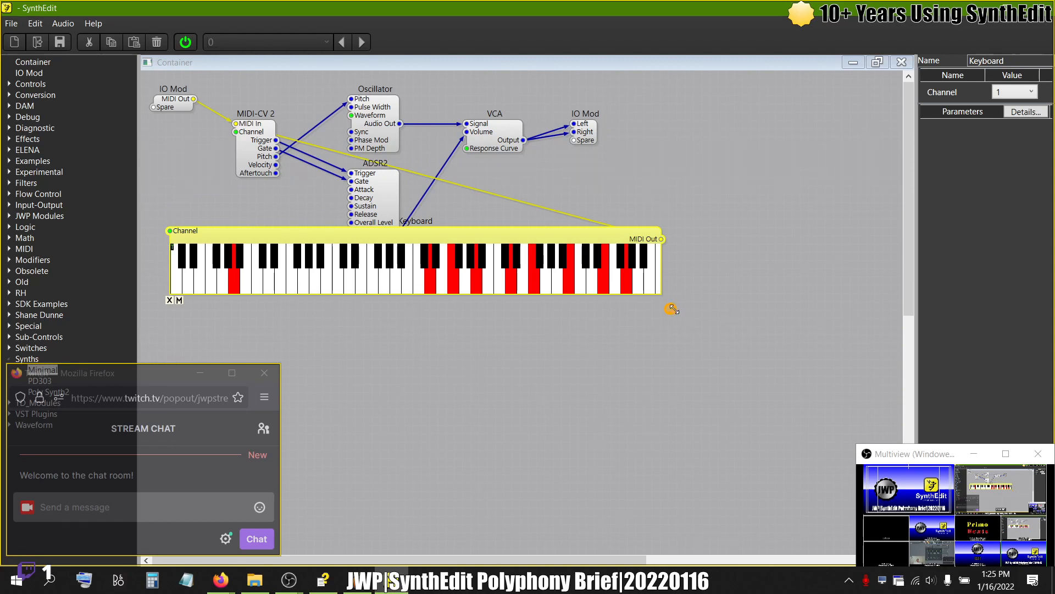
- Shrink the Keyboard module to fit below MIDI-CV 2 and turn the audio off
drag(670, 309, 324, 279)
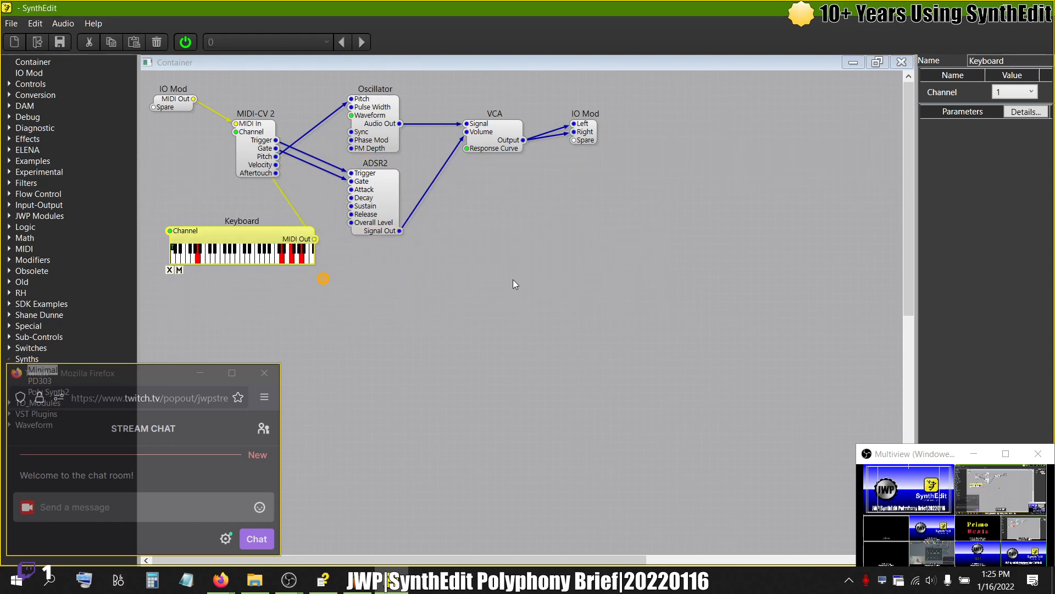
click(185, 41)
- Return to the Polyphony help page and examine Reserve Voices, Mono Mode and the start of the common mistake section
key(alt+Tab)
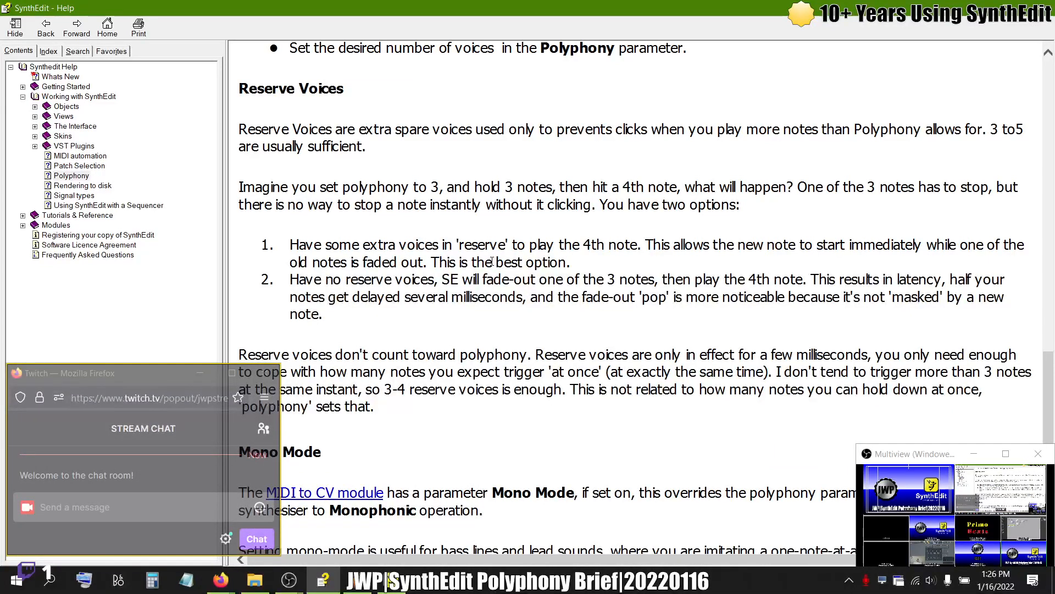
scroll(492, 261, down, 2)
scroll(492, 262, up, 3)
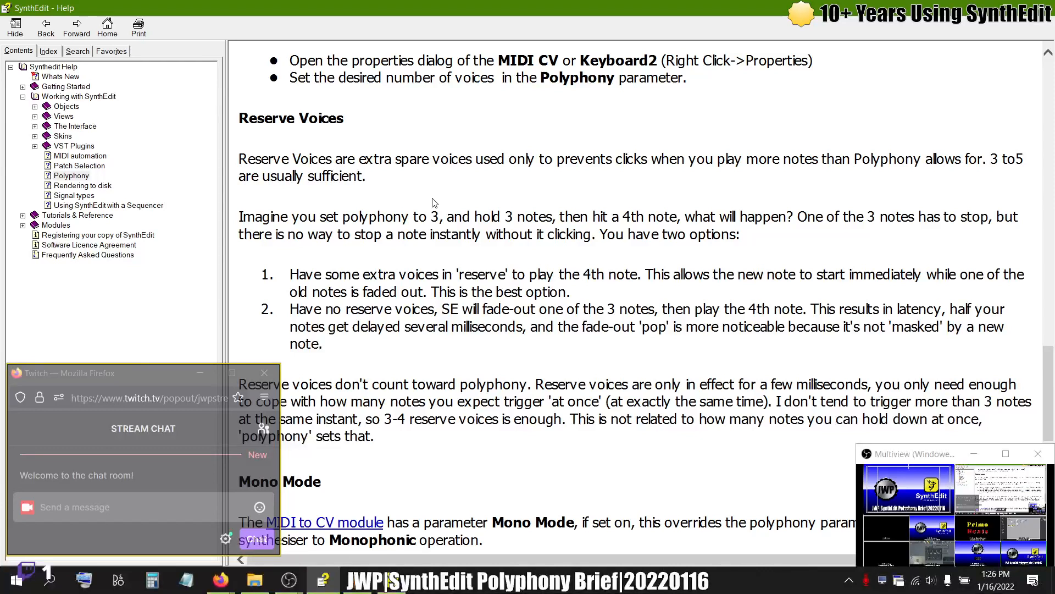
scroll(434, 203, down, 3)
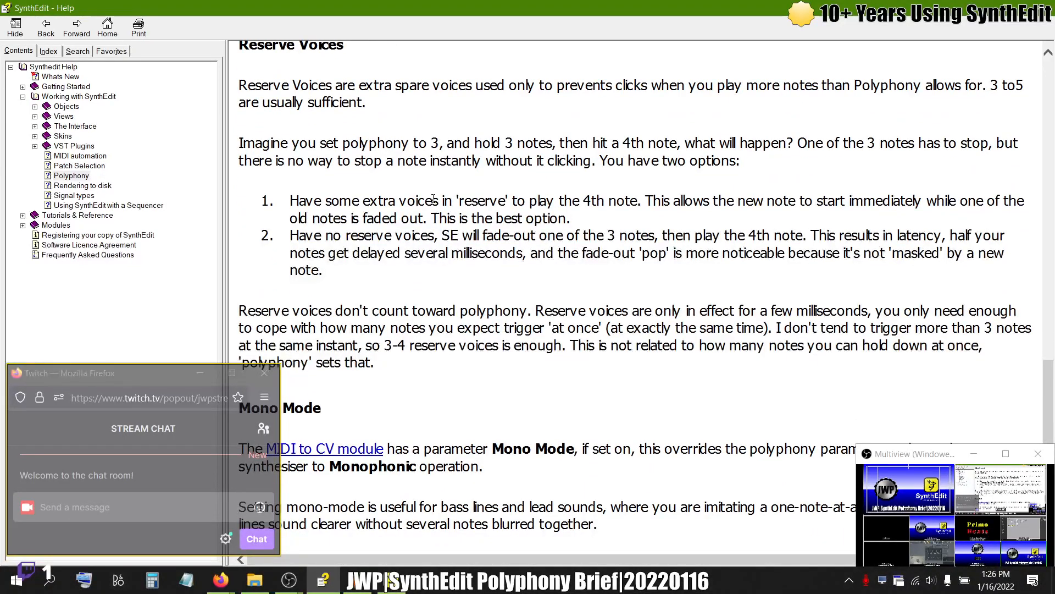
scroll(433, 201, down, 9)
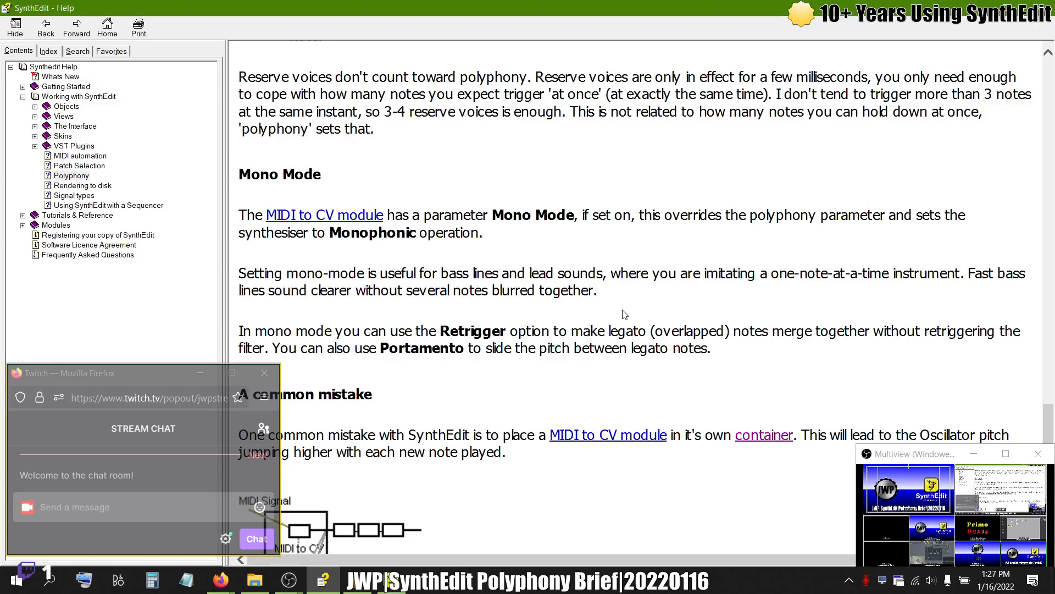
scroll(625, 315, down, 1)
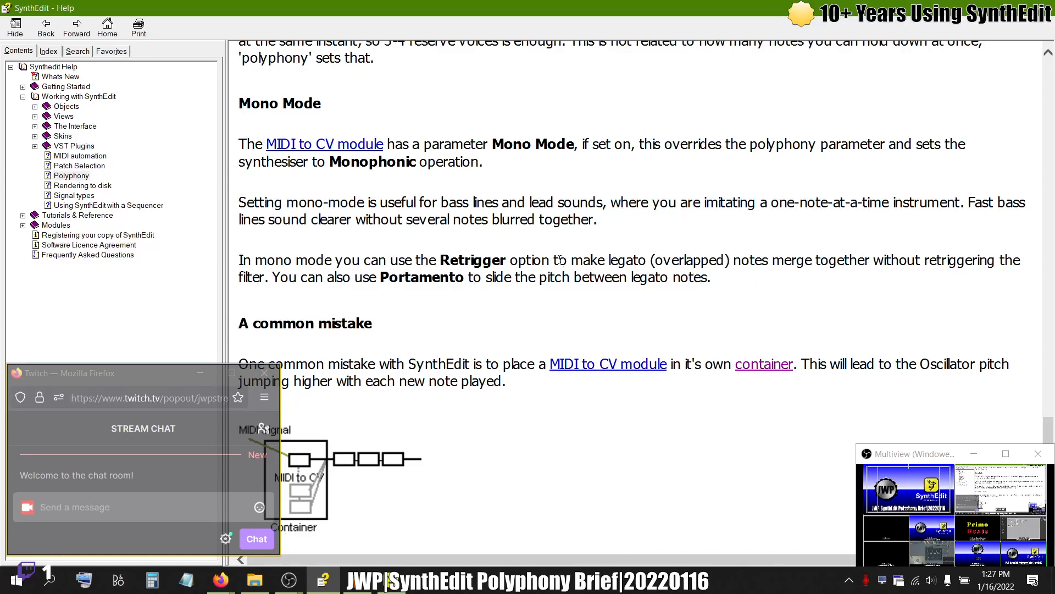
scroll(715, 275, down, 3)
scroll(560, 260, up, 2)
scroll(560, 259, up, 1)
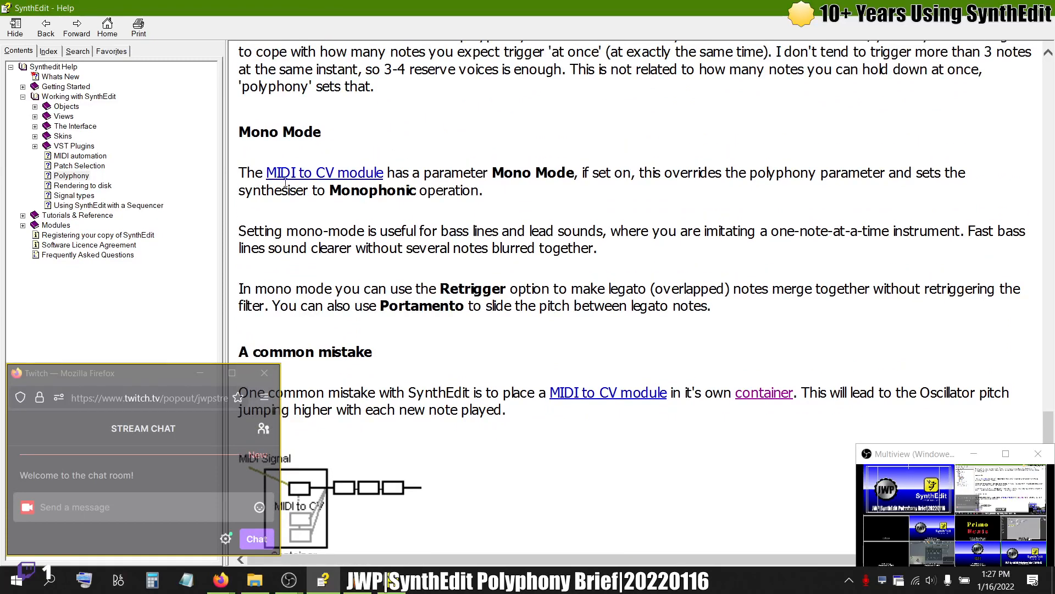
- Switch to the Container and check the properties and additional commands of the MIDI-CV 2 module
key(alt+Tab)
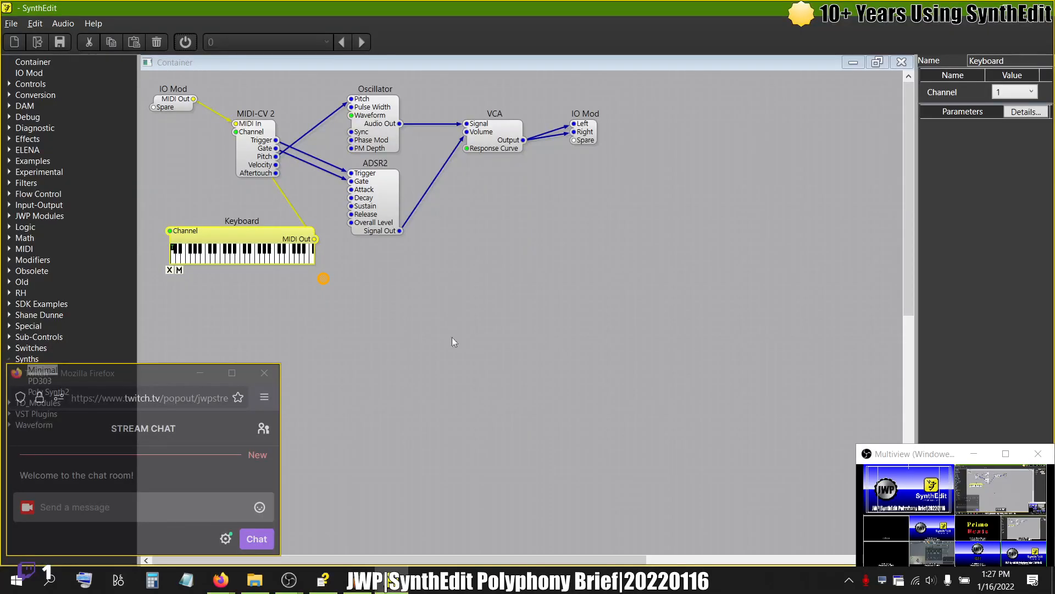
click(247, 145)
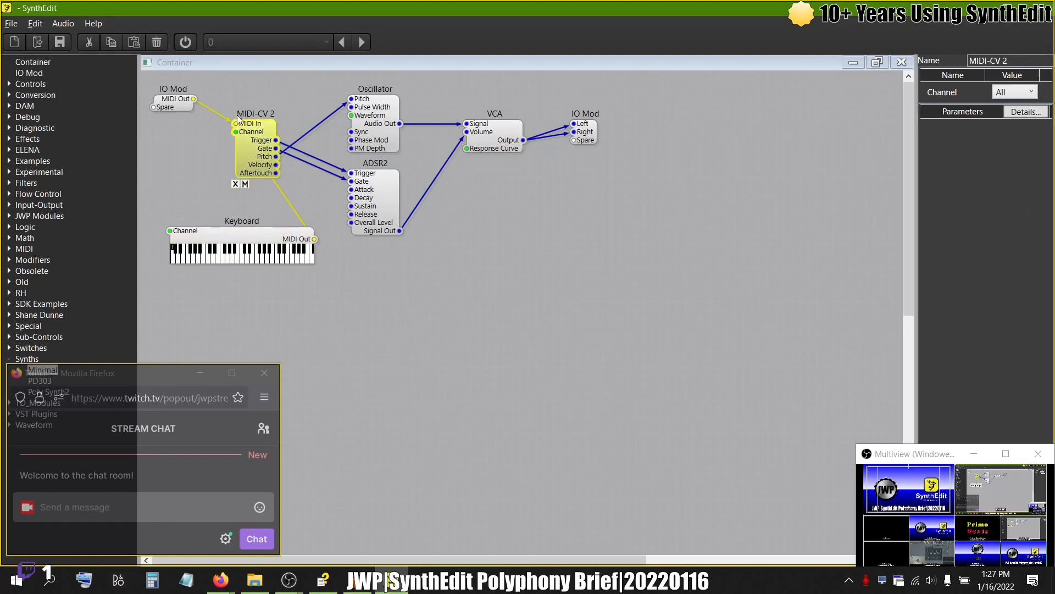
right_click(242, 150)
mouse_move(292, 276)
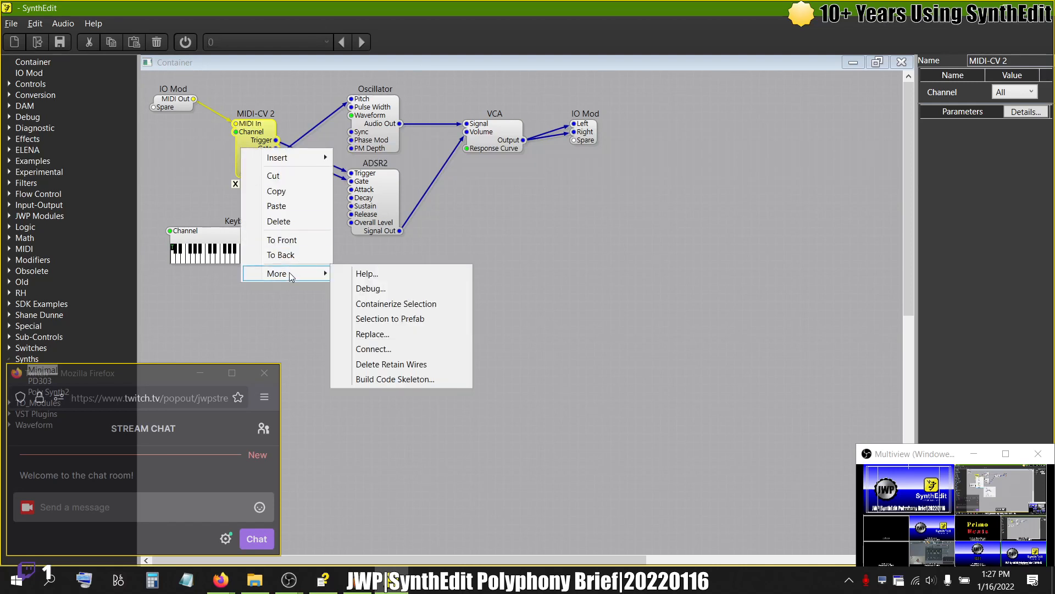
click(485, 334)
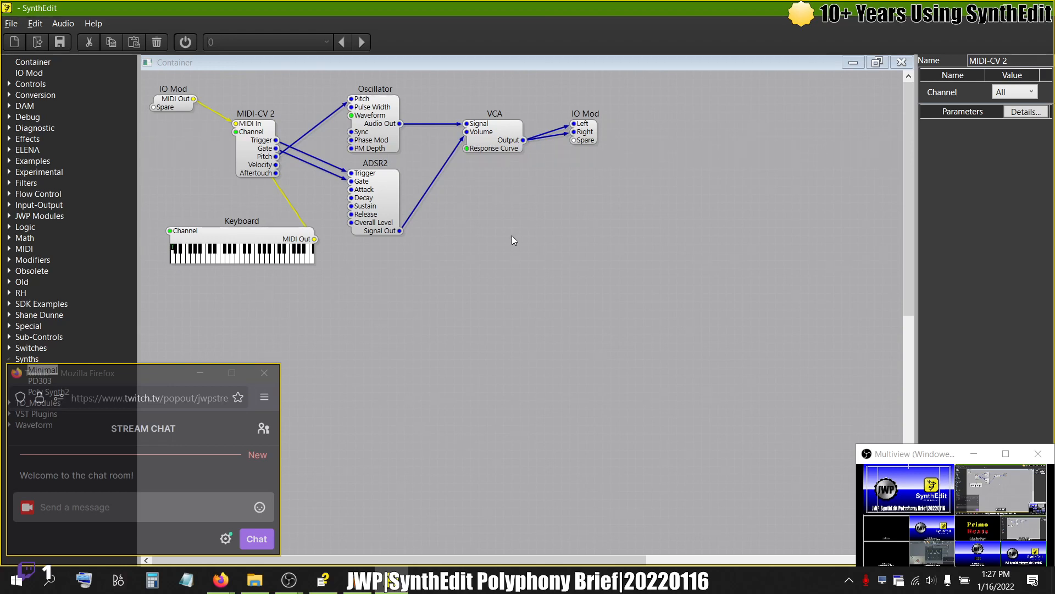
- Go back to the Polyphony help page and read the section on common mistakes with the MIDI to CV module
key(alt+Tab)
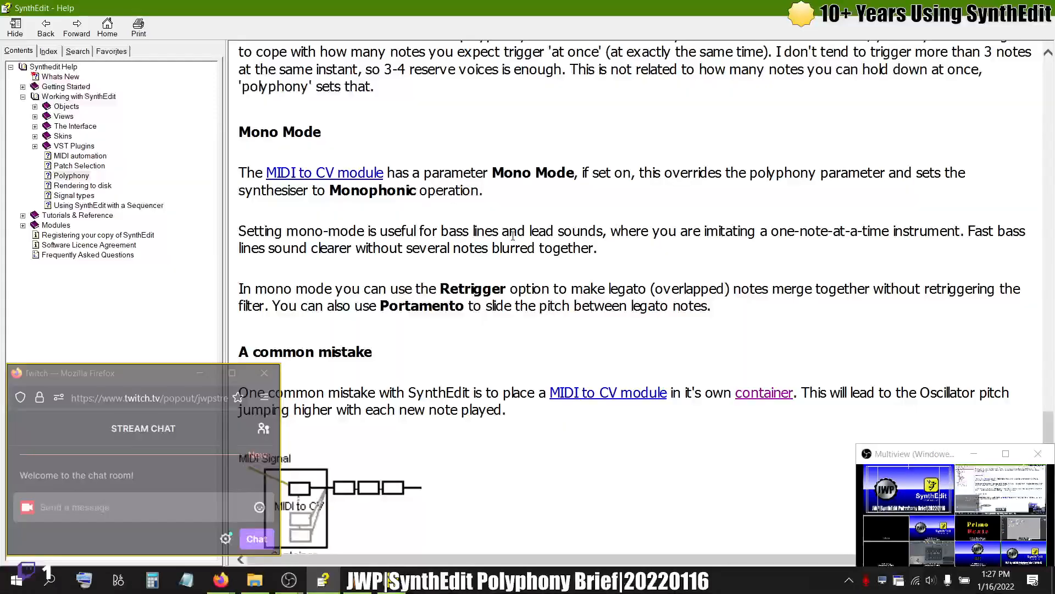
scroll(513, 235, down, 3)
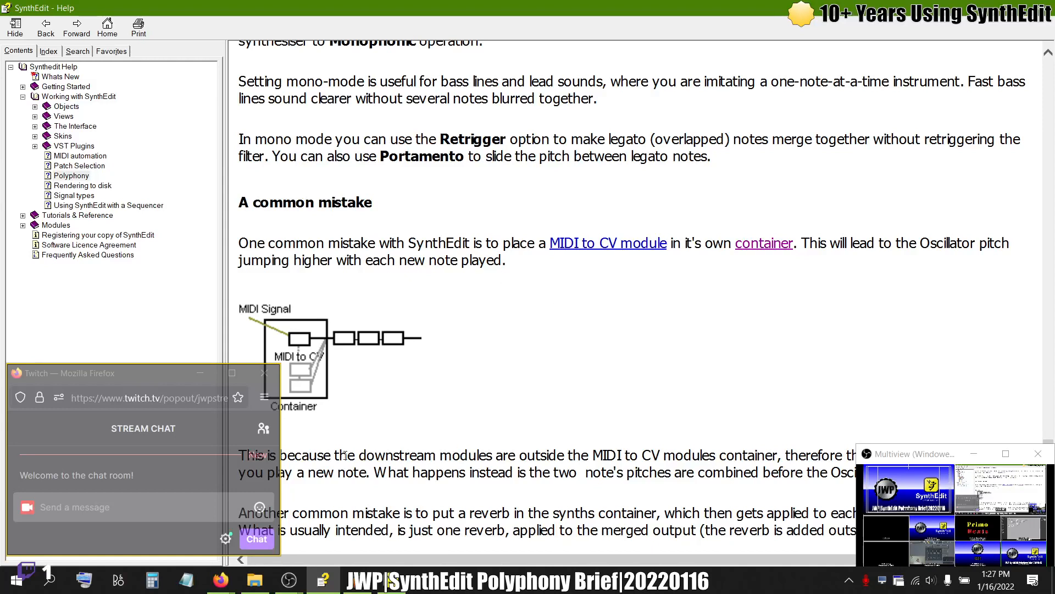
- Get the floating Twitch chat and Multiview windows out of the way of the SynthEdit Help page
key(alt+Tab)
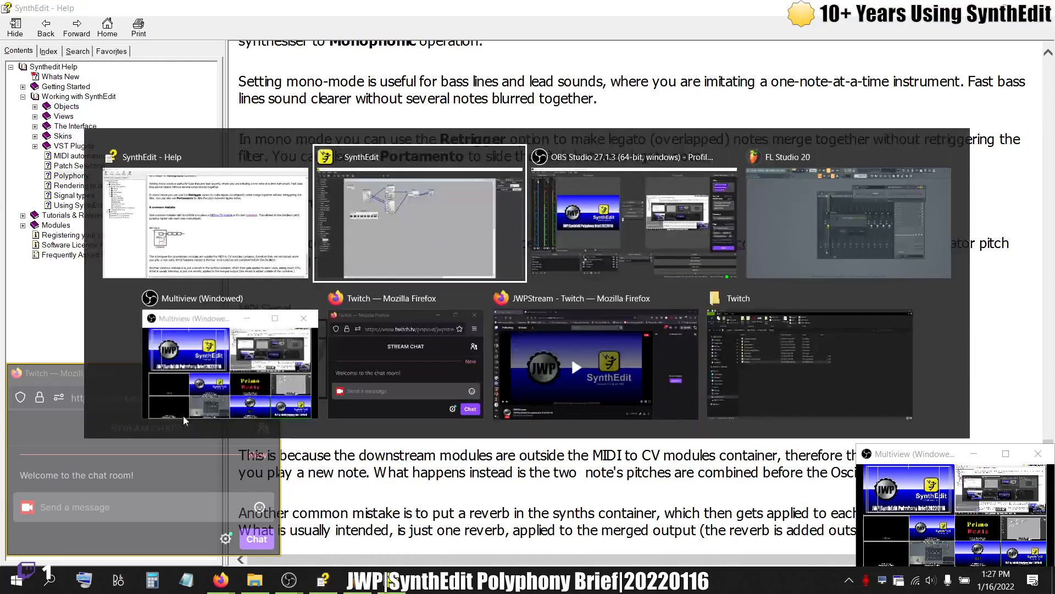
key(alt+Tab)
key(alt+Tab)
key(alt+Tab)
key(alt+Tab)
key(alt+Tab)
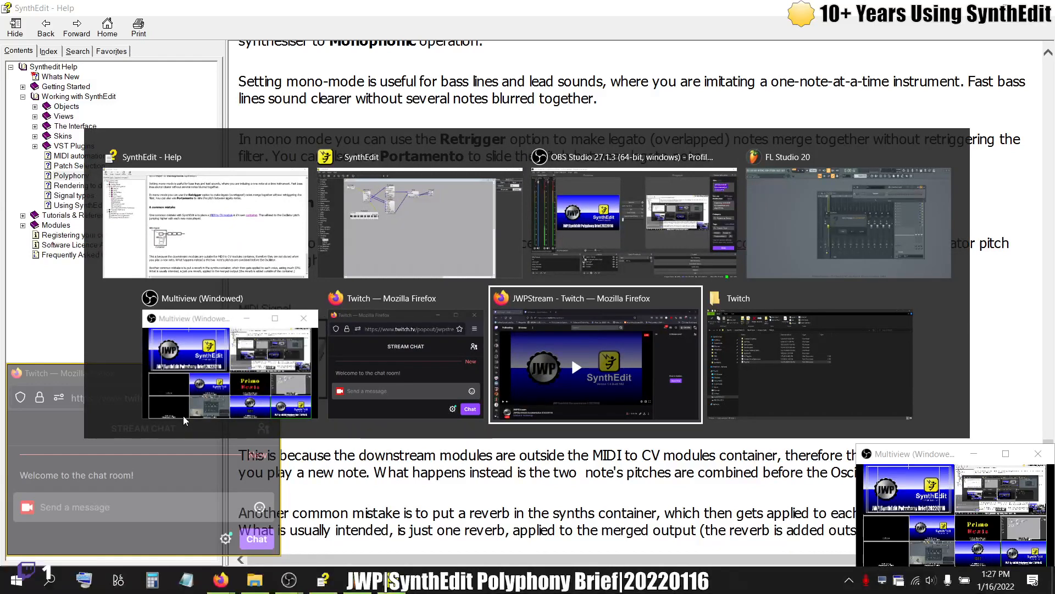
key(alt+shift+Tab)
key(alt+Tab)
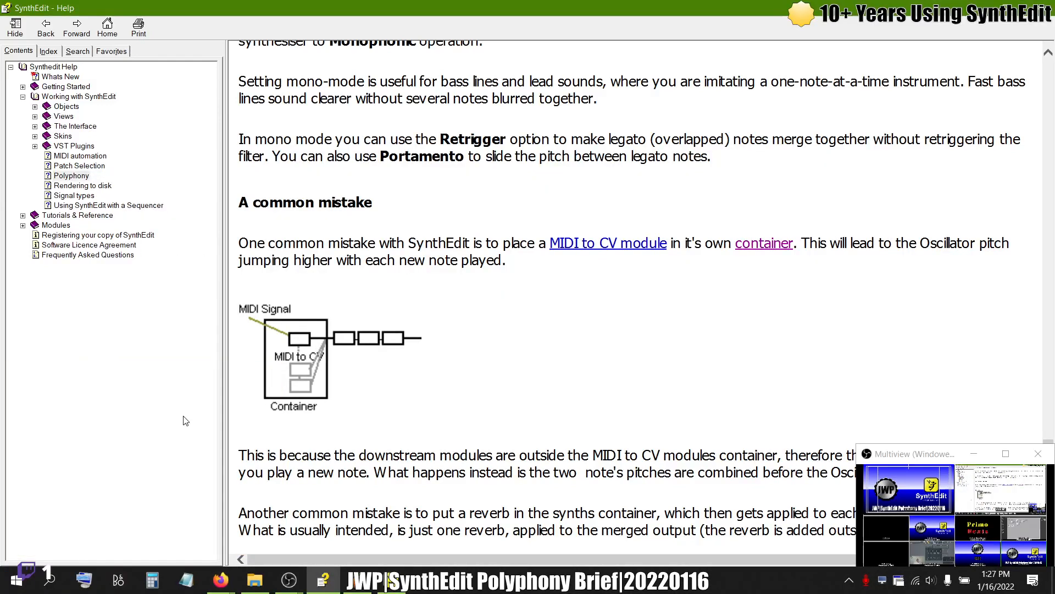
key(alt+Tab)
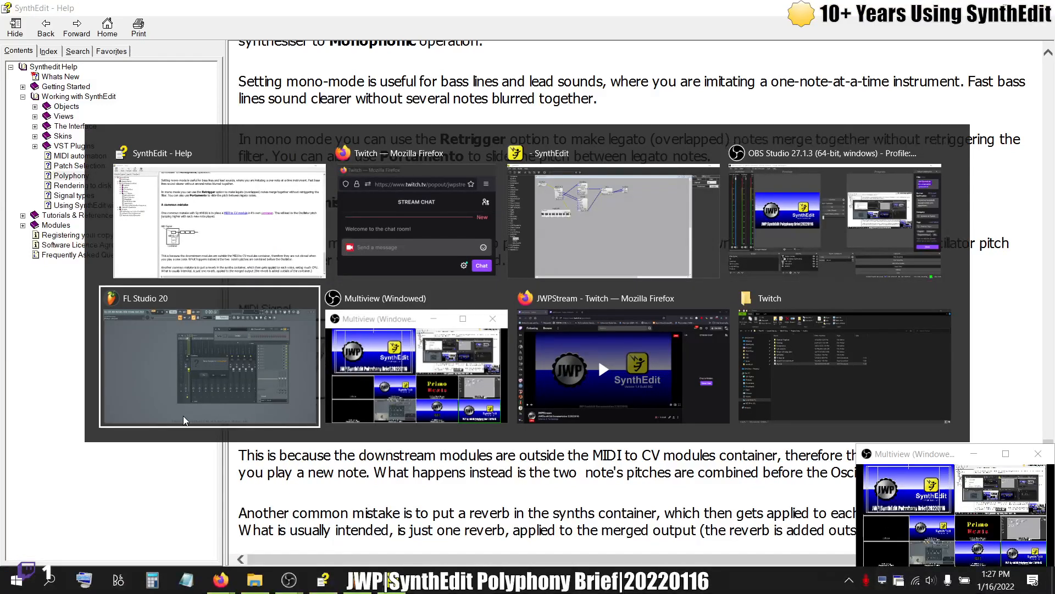
key(Escape)
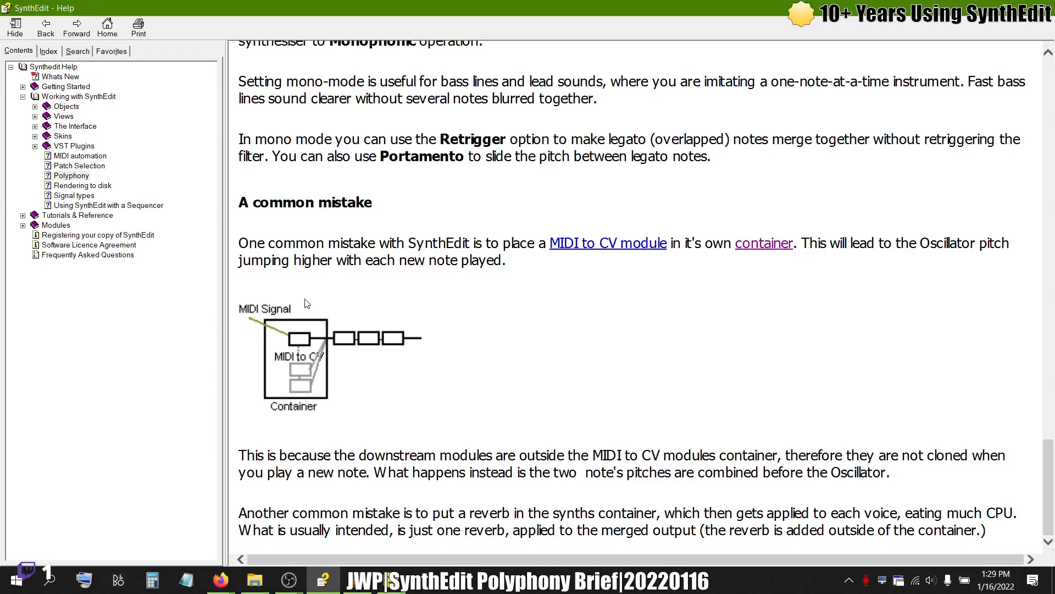
- Compare the MIDI-CV 2 placement in the SynthEdit Container with the common mistake diagram in Help
key(alt+Tab)
key(Tab)
key(Tab)
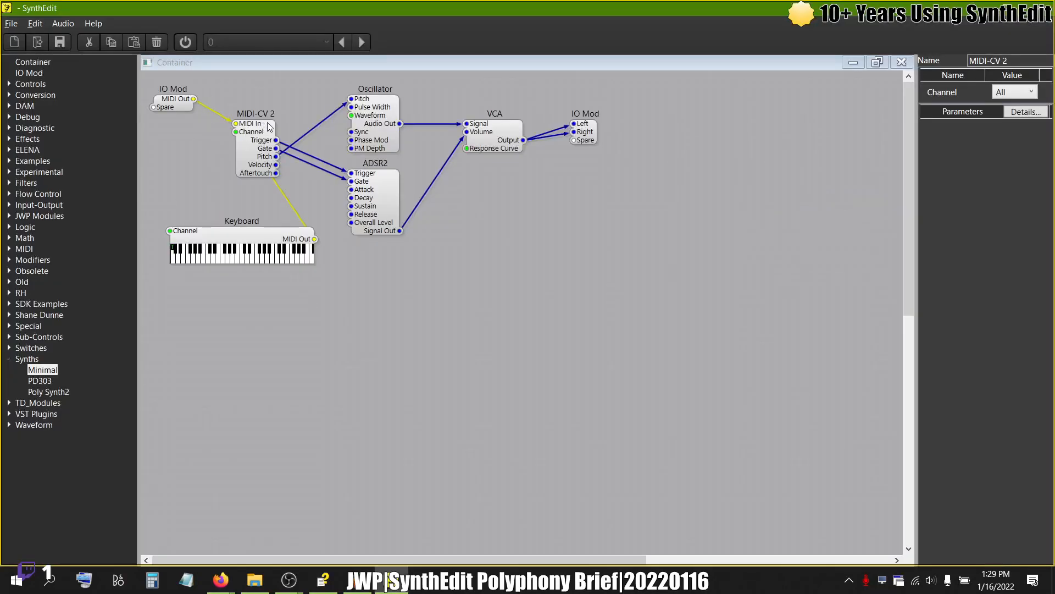
key(alt+Tab)
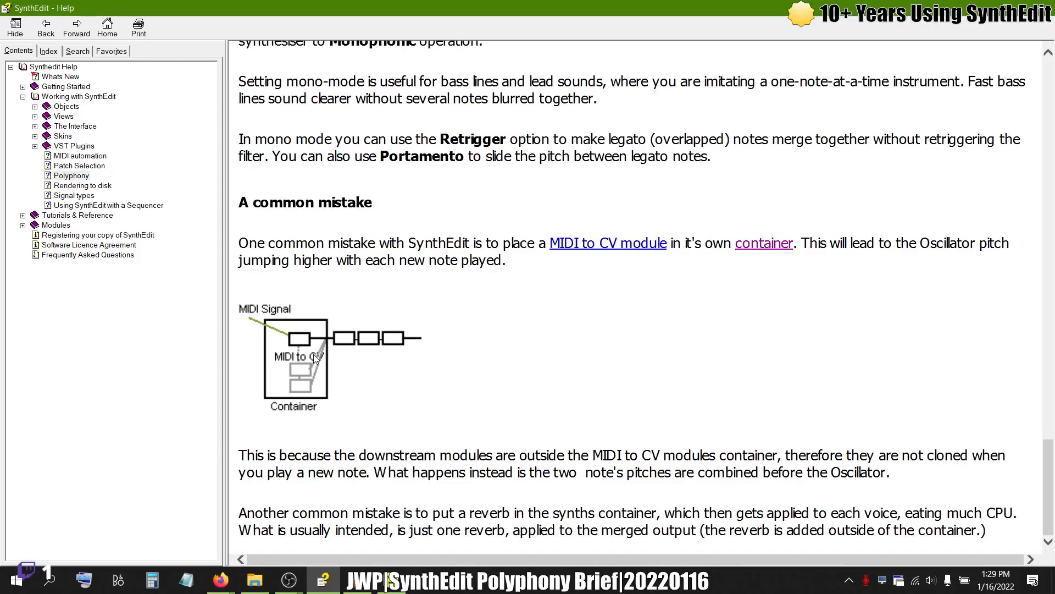
- Revisit the start of the Polyphony help page and review how polyphony works and modules are cloned
scroll(314, 354, up, 15)
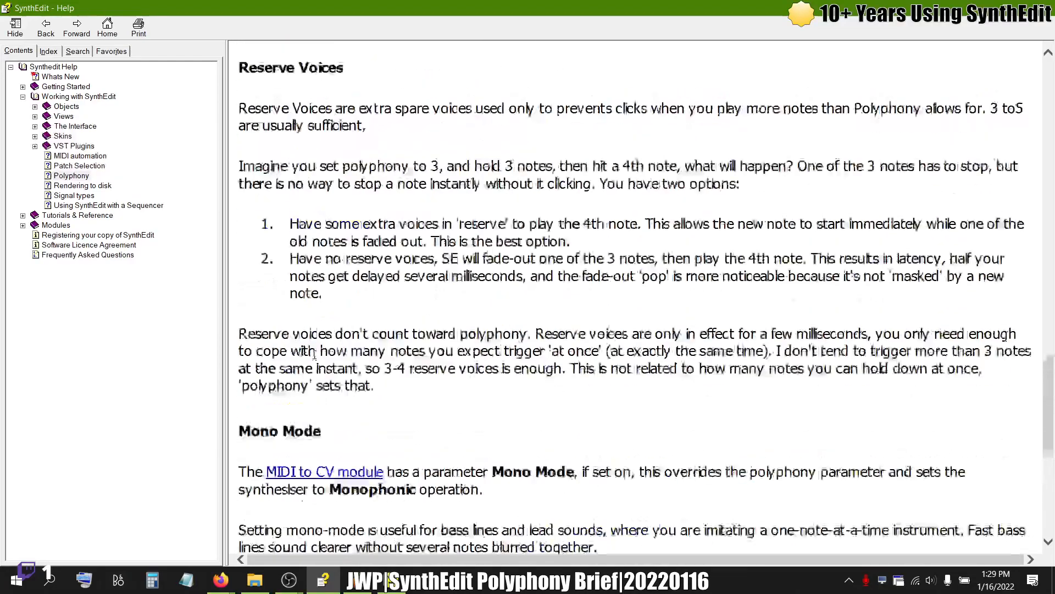
scroll(315, 355, up, 15)
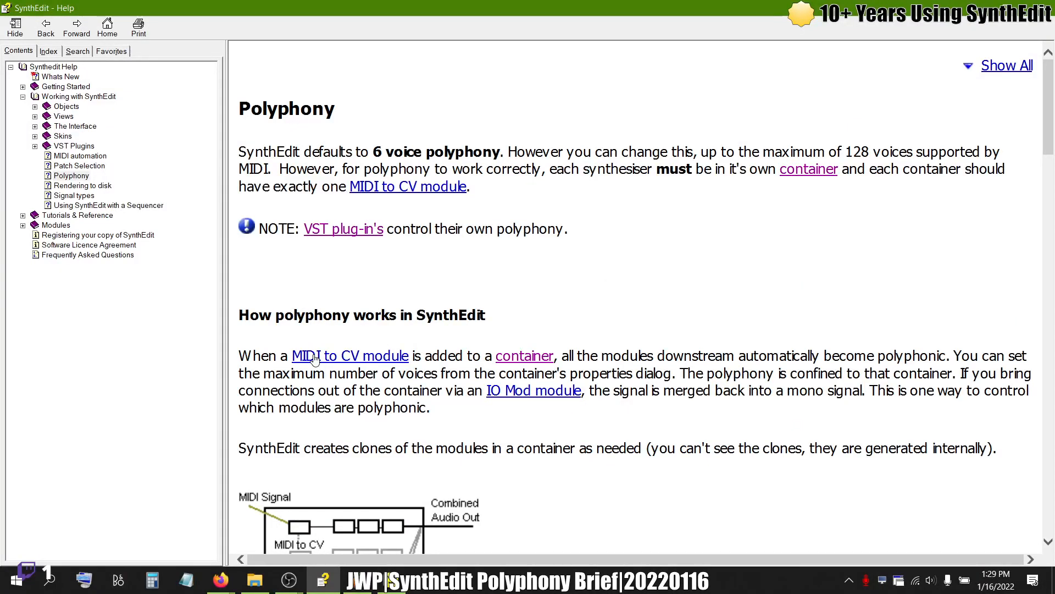
scroll(314, 359, down, 5)
- Switch to the SynthEdit Container, inspect the MIDI-CV 2 module's Debug window and close it
key(alt+Tab)
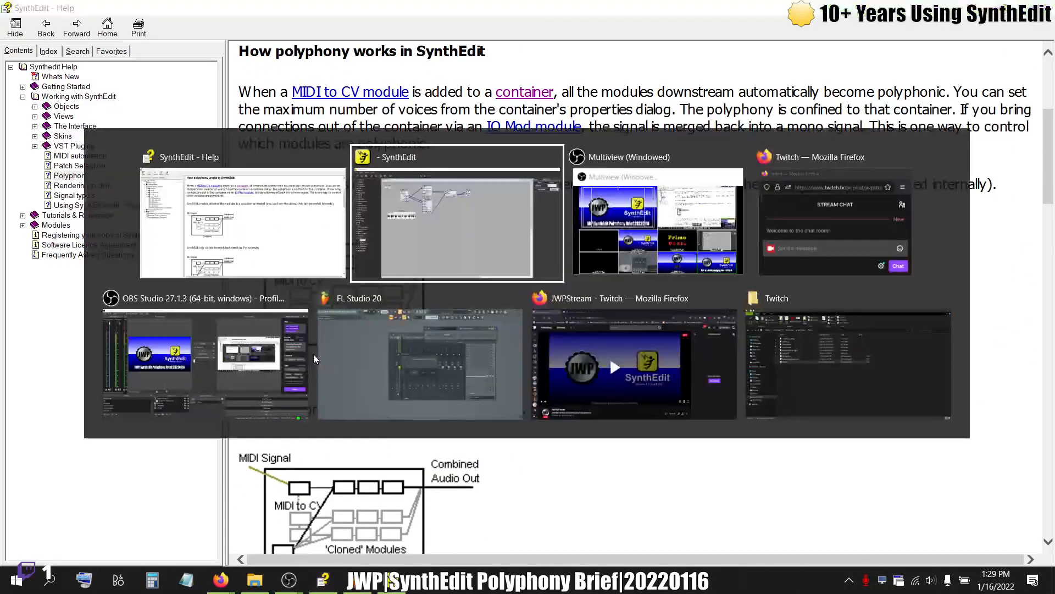
right_click(263, 143)
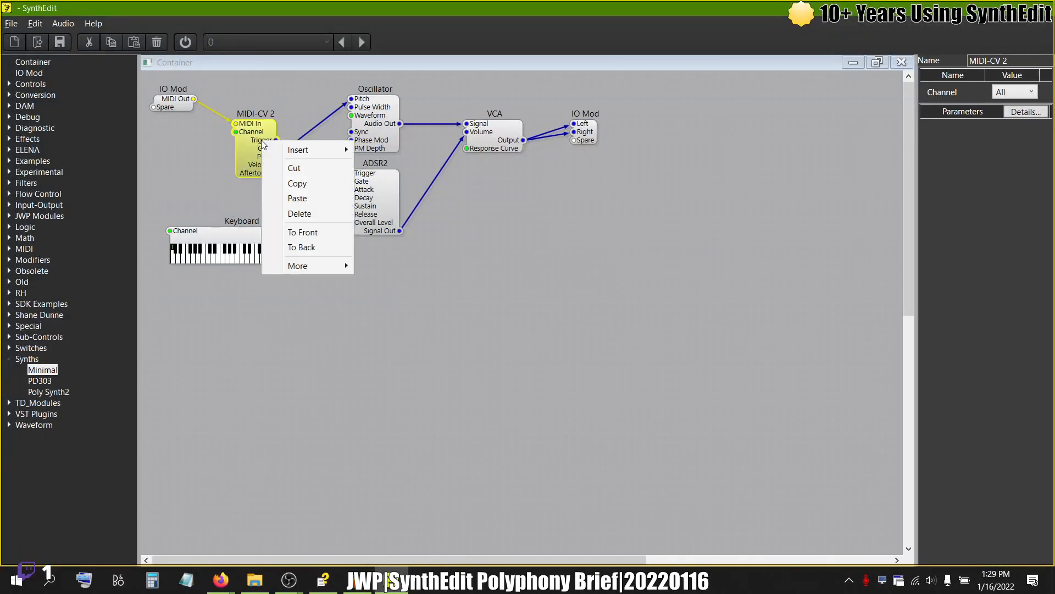
mouse_move(297, 266)
click(405, 282)
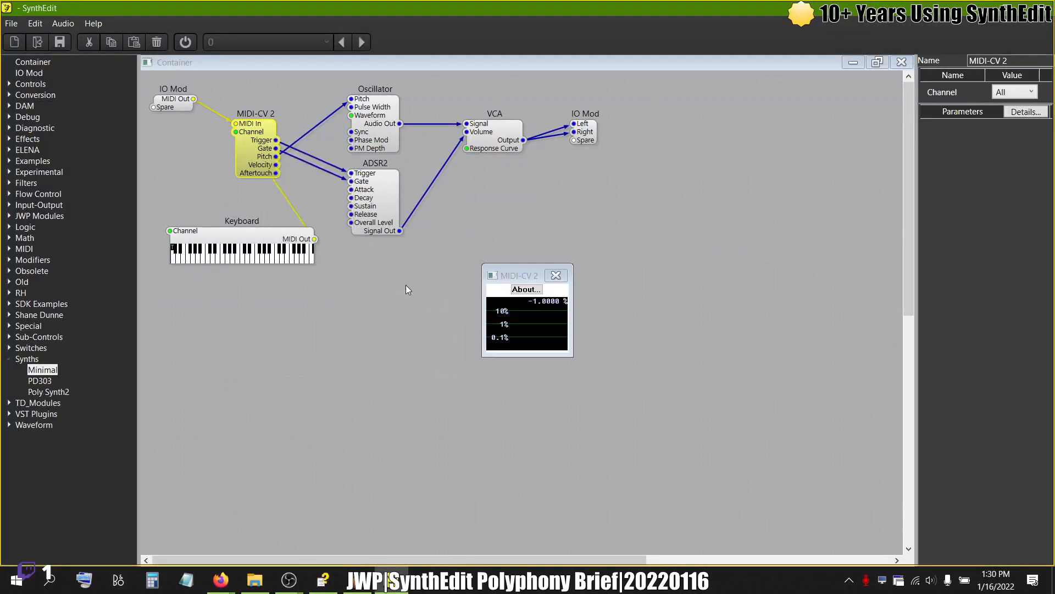
drag(516, 268, 441, 247)
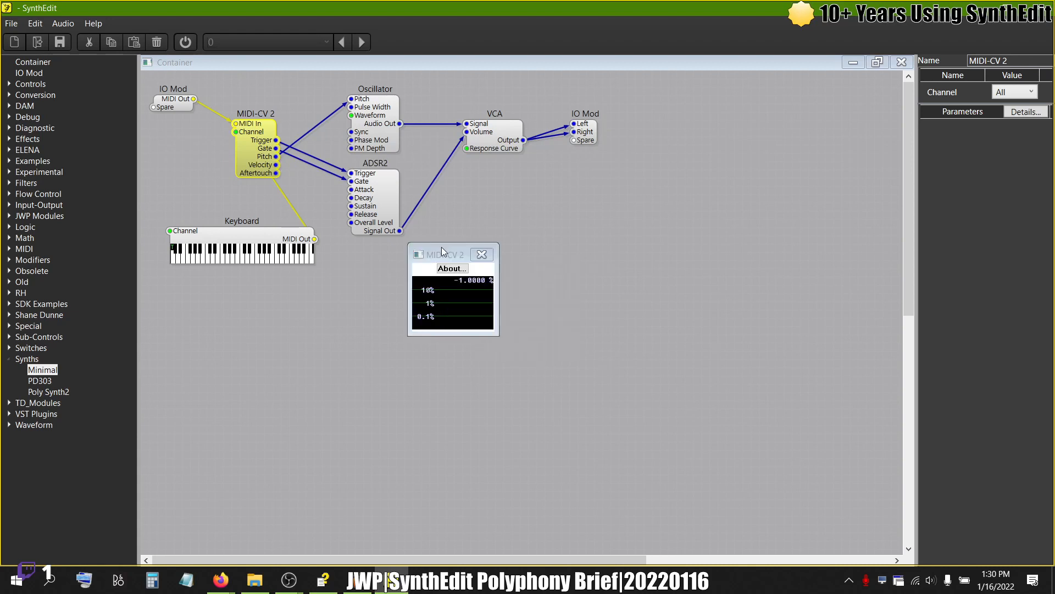
click(481, 252)
- Open the ADSR2 module's Debug window, turn the audio on and close the window
right_click(387, 194)
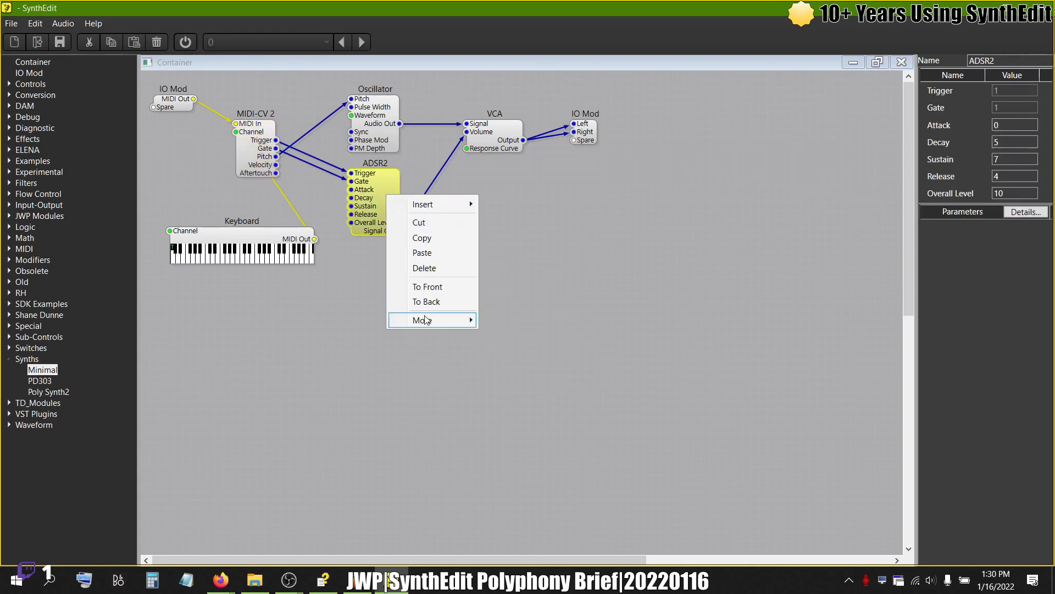
mouse_move(427, 321)
click(503, 335)
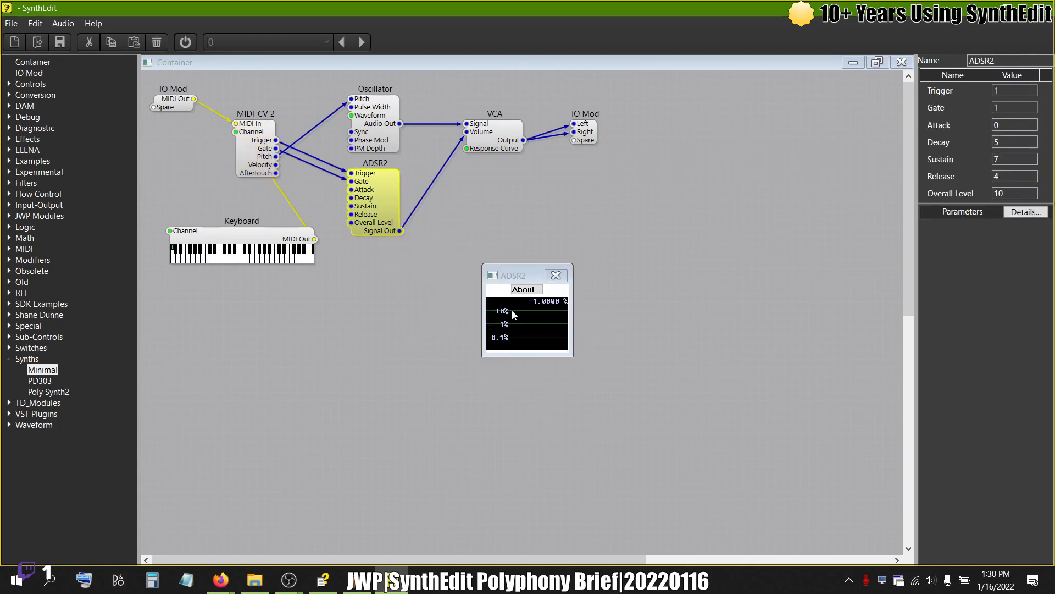
click(185, 44)
click(556, 275)
- Inspect the MIDI-CV 2 module's Debug window with the audio running and close it
right_click(258, 147)
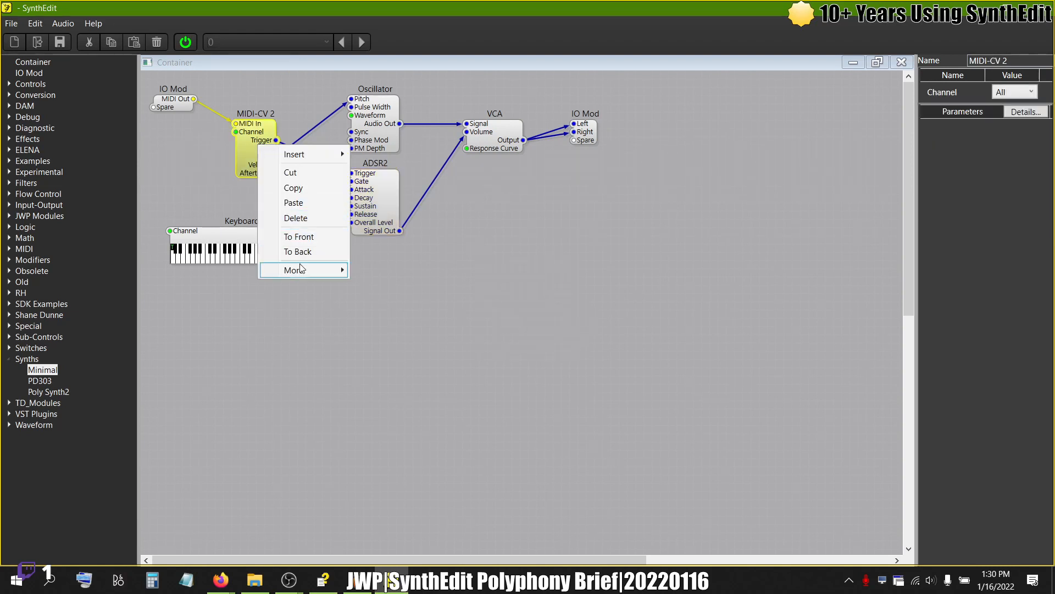
mouse_move(308, 270)
click(423, 285)
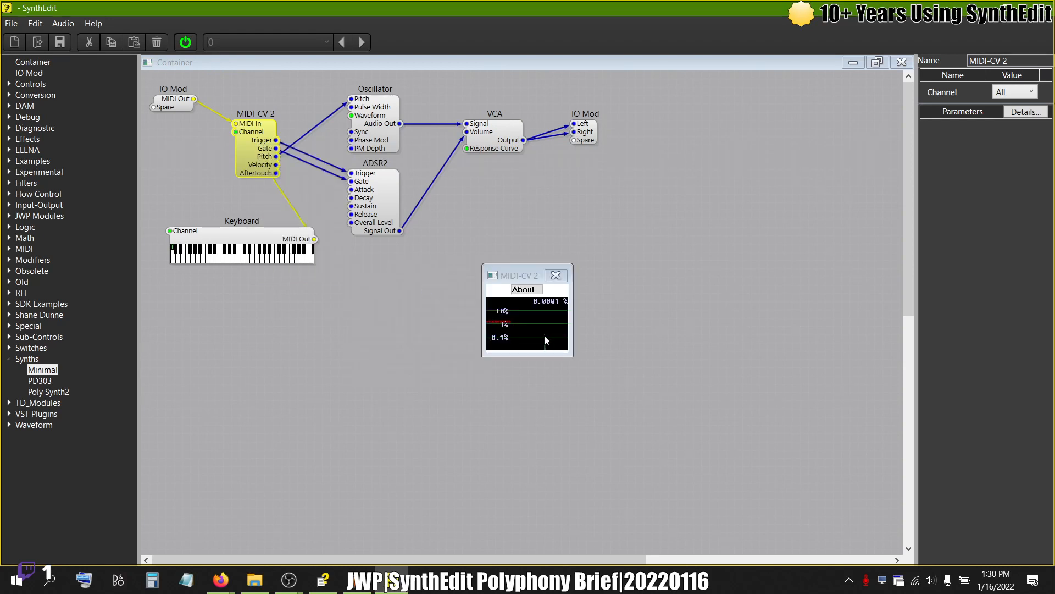
click(556, 275)
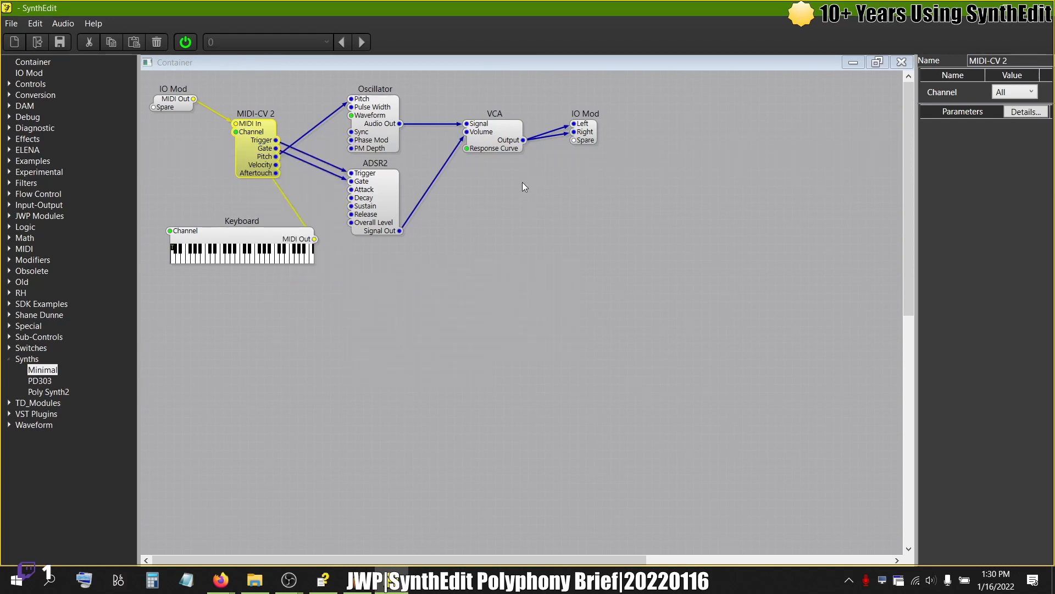
- Open the VCA module's Debug window, examine its readout and close the window
right_click(504, 142)
mouse_move(537, 264)
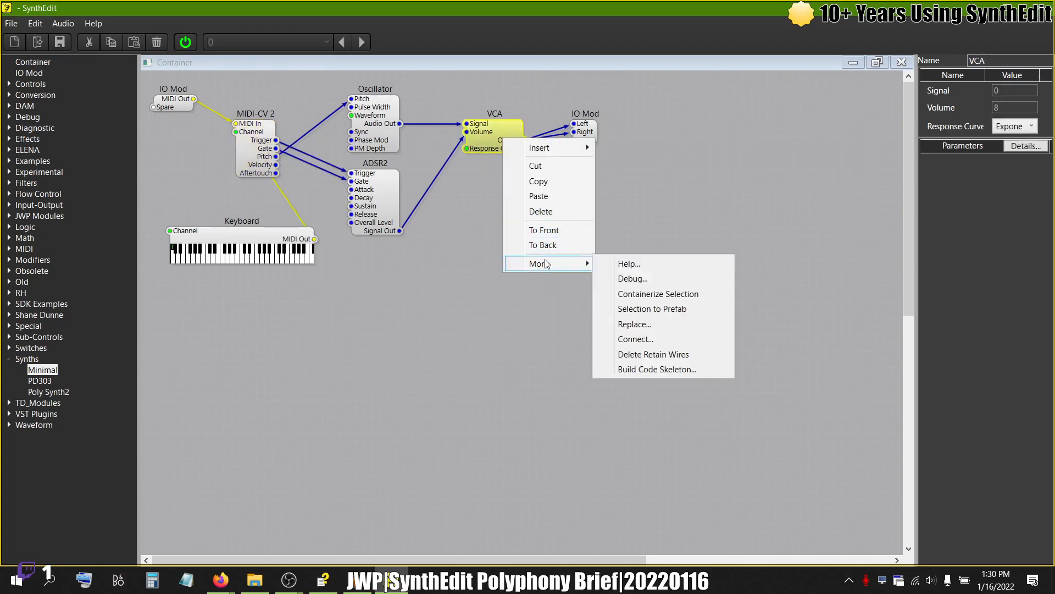
click(628, 284)
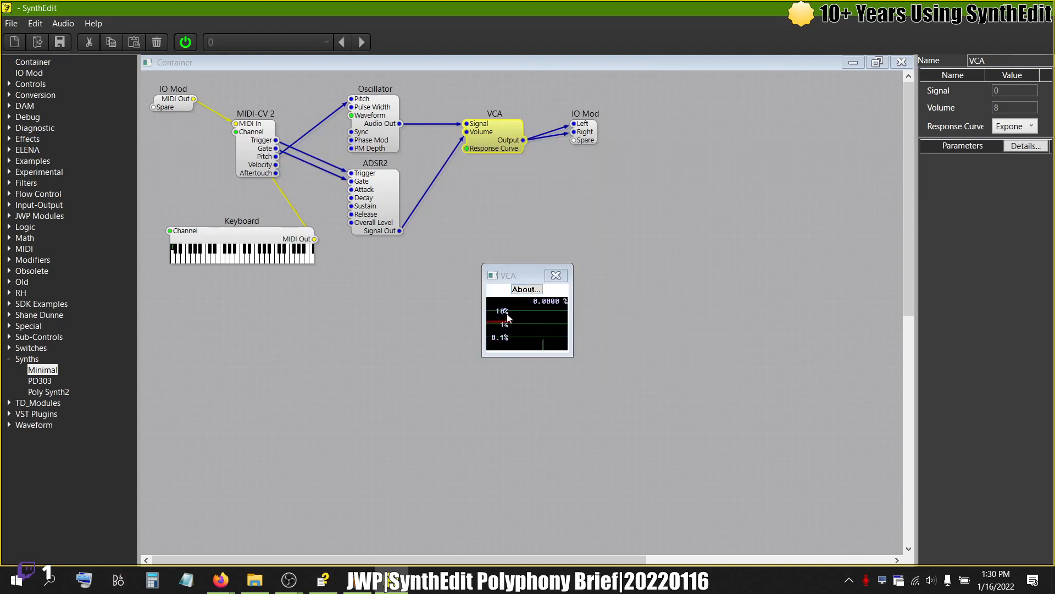
click(562, 276)
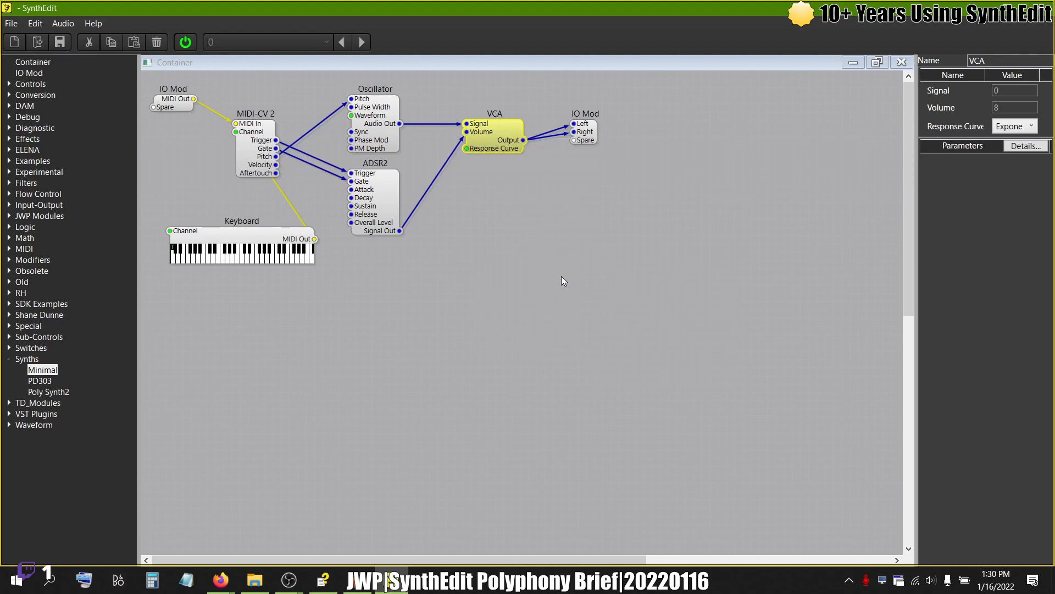
- Insert a Polyphony Control module from the MIDI category and place it in the empty area below the ADSR2 module
click(9, 359)
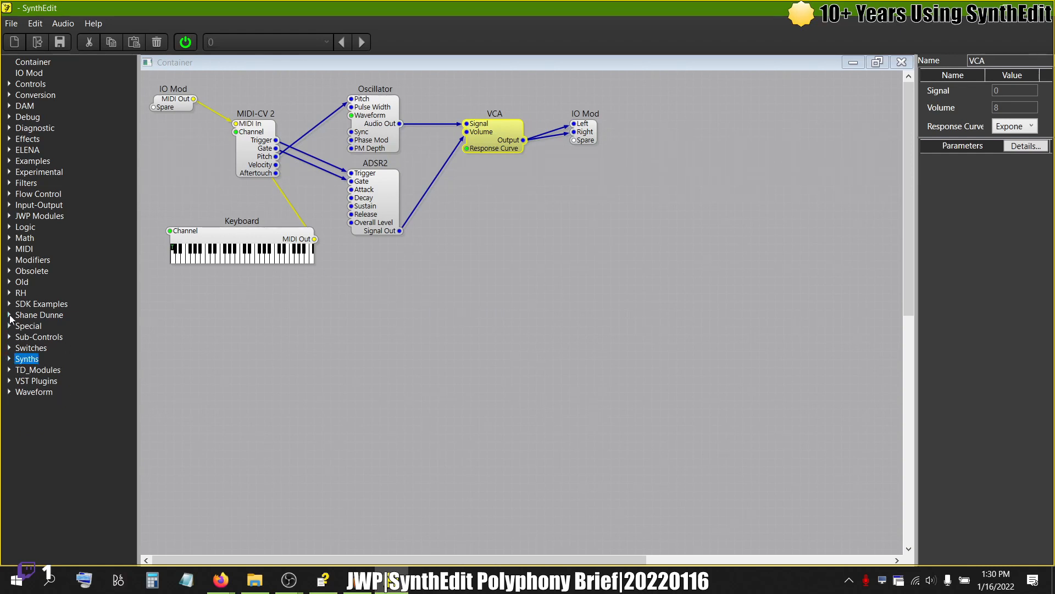
click(10, 250)
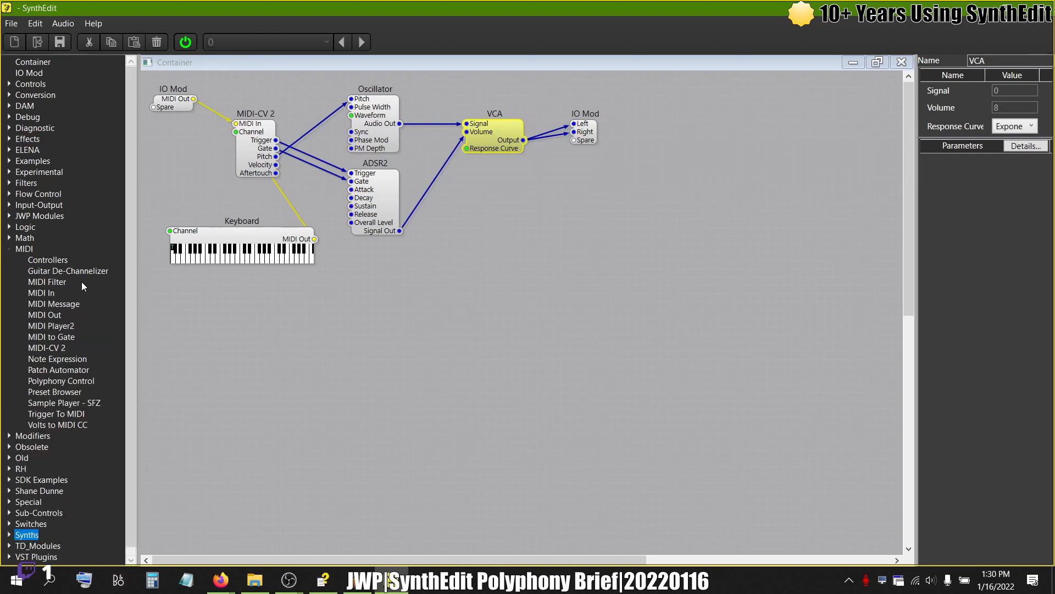
drag(60, 380, 422, 276)
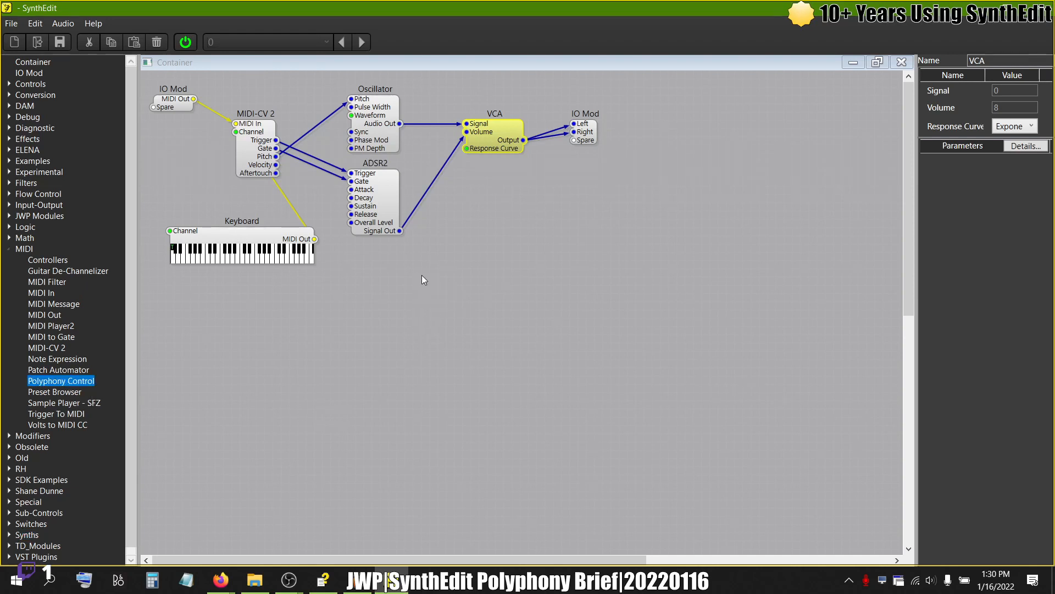
drag(458, 323, 490, 291)
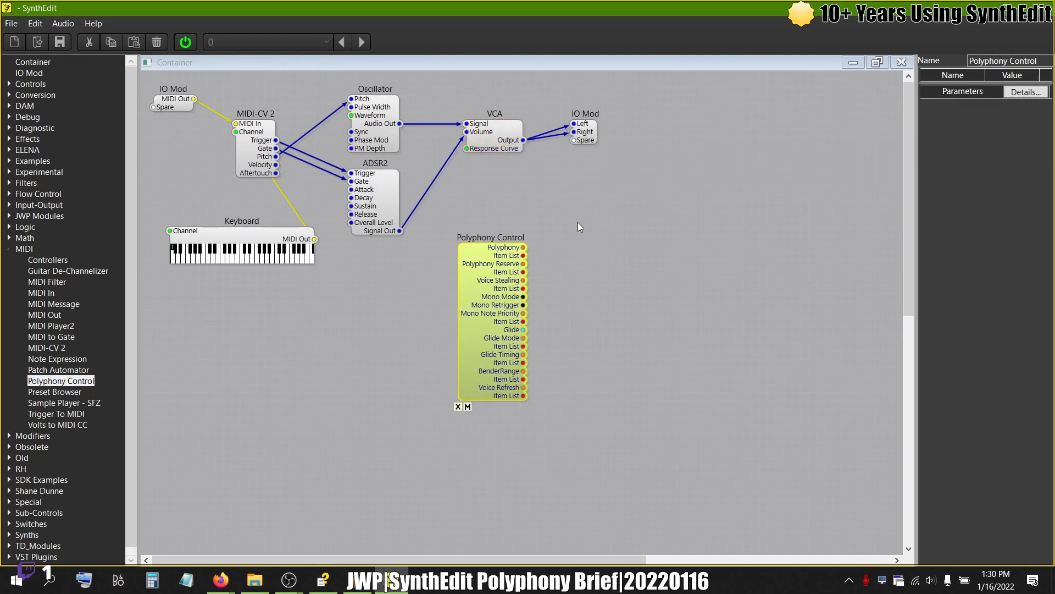
click(551, 245)
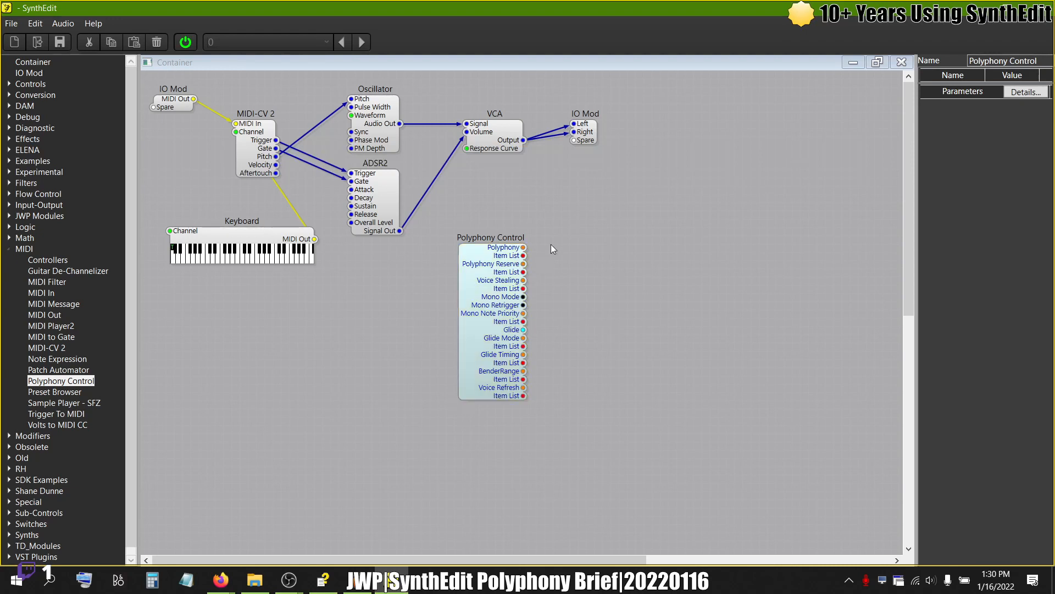
click(9, 250)
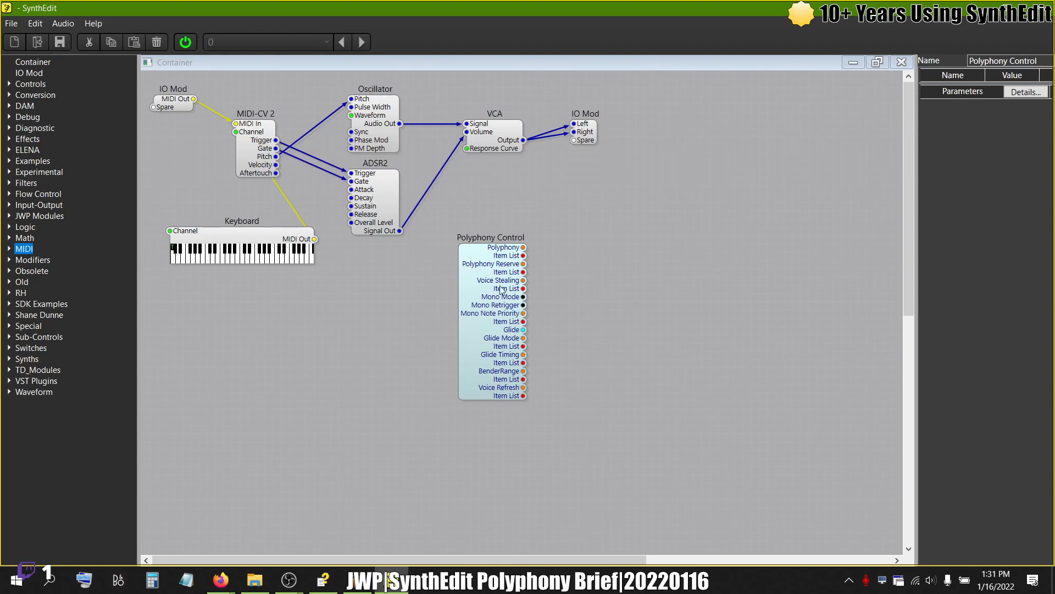
drag(499, 279, 421, 346)
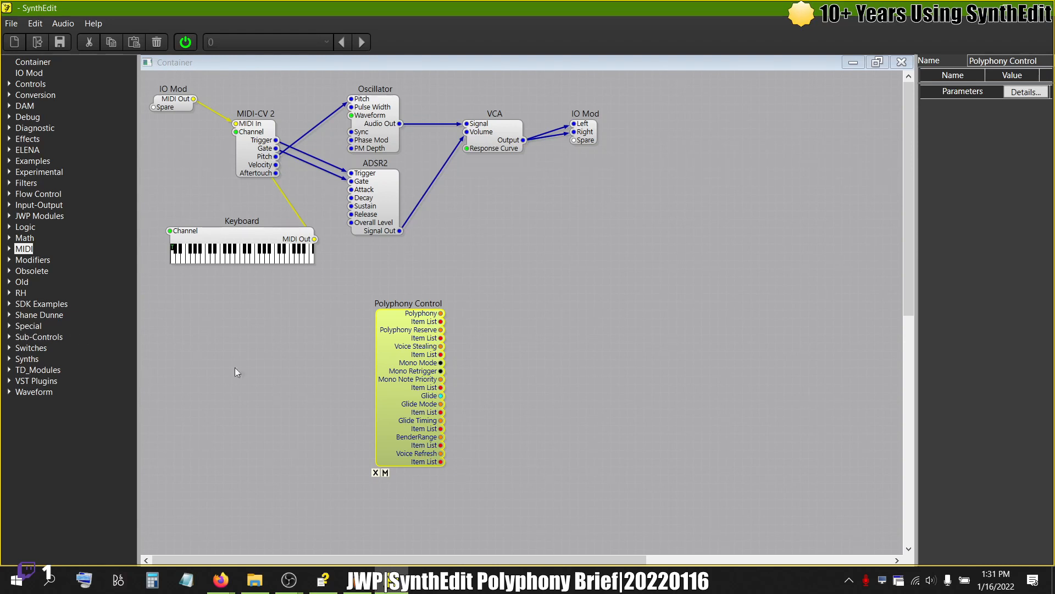
- Browse the Sub-Controls modules and insert a Slider from the Controls category below the output IO Mod
click(9, 337)
scroll(78, 300, down, 7)
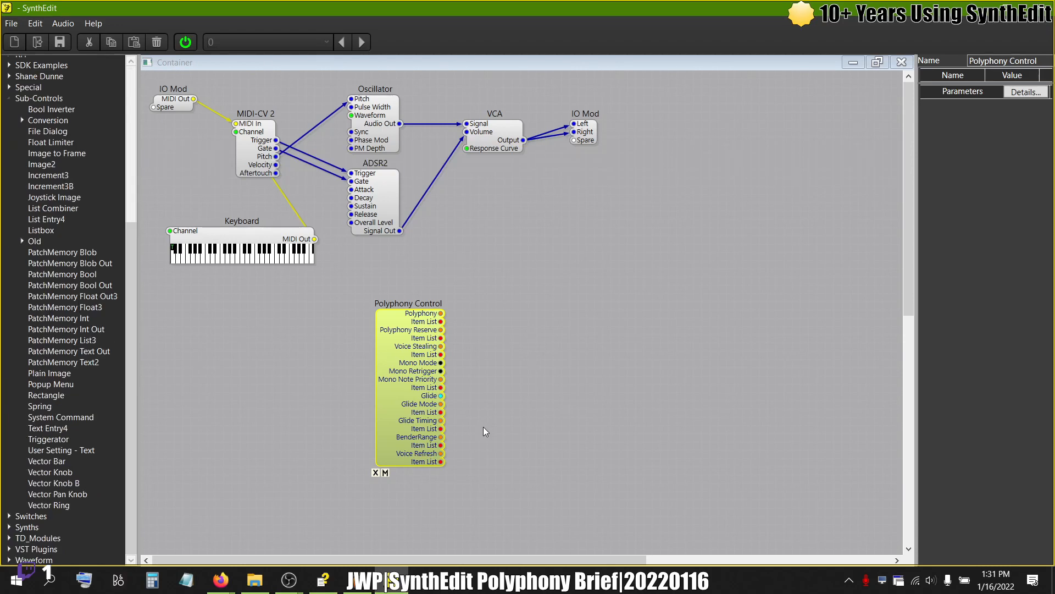
scroll(77, 157, up, 10)
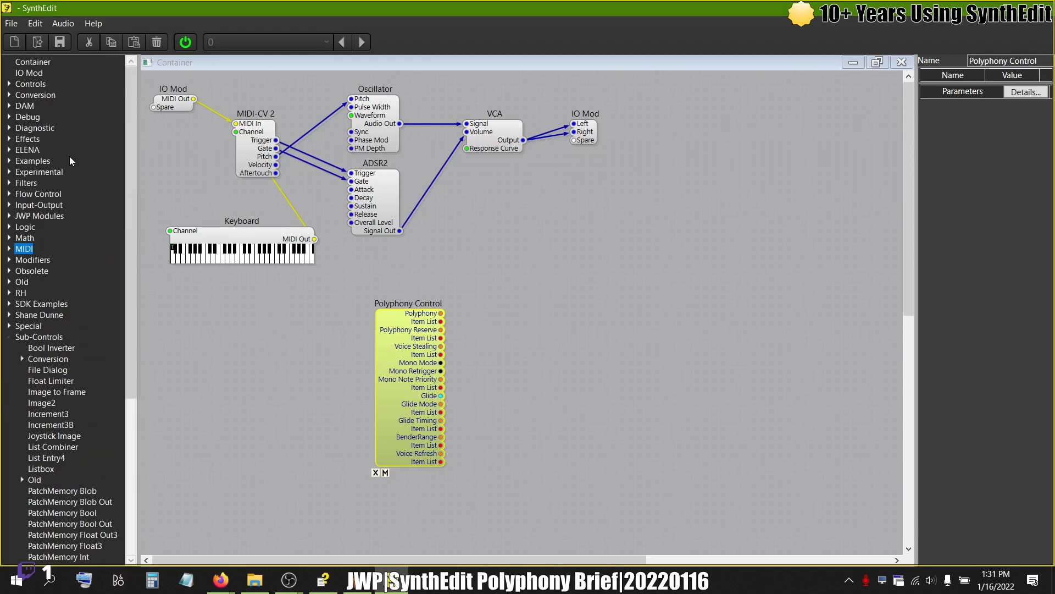
click(9, 84)
drag(39, 326, 616, 237)
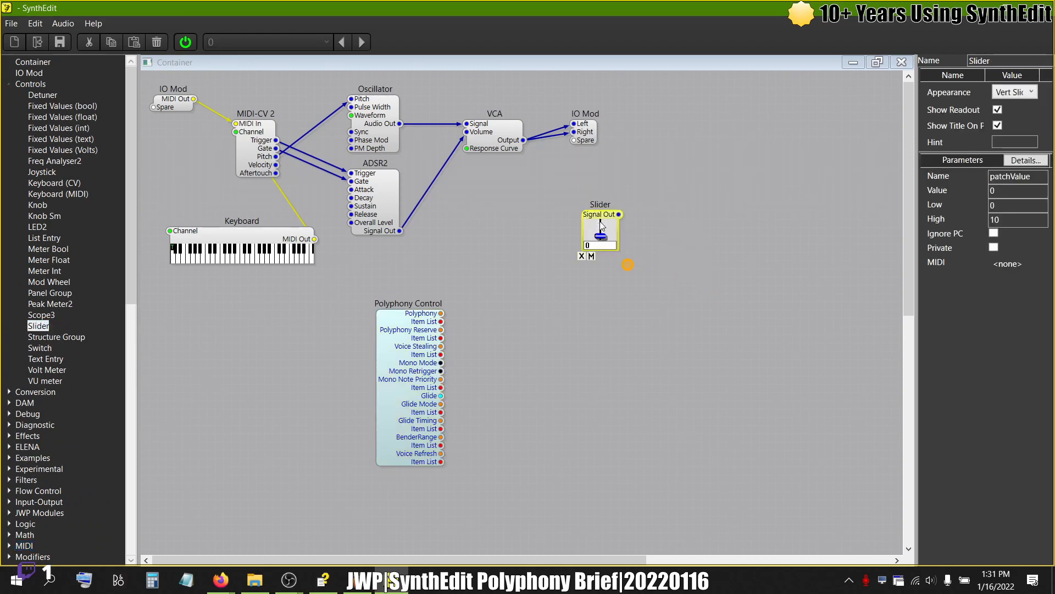
- Check the Slider's Appearance options and switch its Show Readout option off and back on
click(1015, 92)
click(1015, 93)
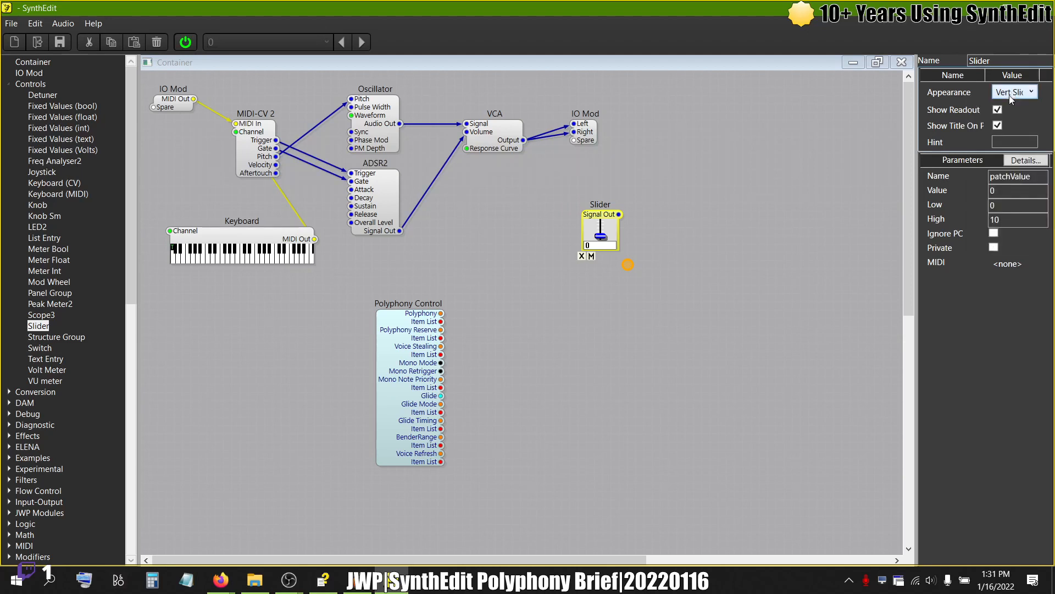
click(998, 110)
click(998, 111)
- Open the Container's Panel Edit view and move the Slider to the upper middle of the blue panel, clear of the keyboard
right_click(747, 197)
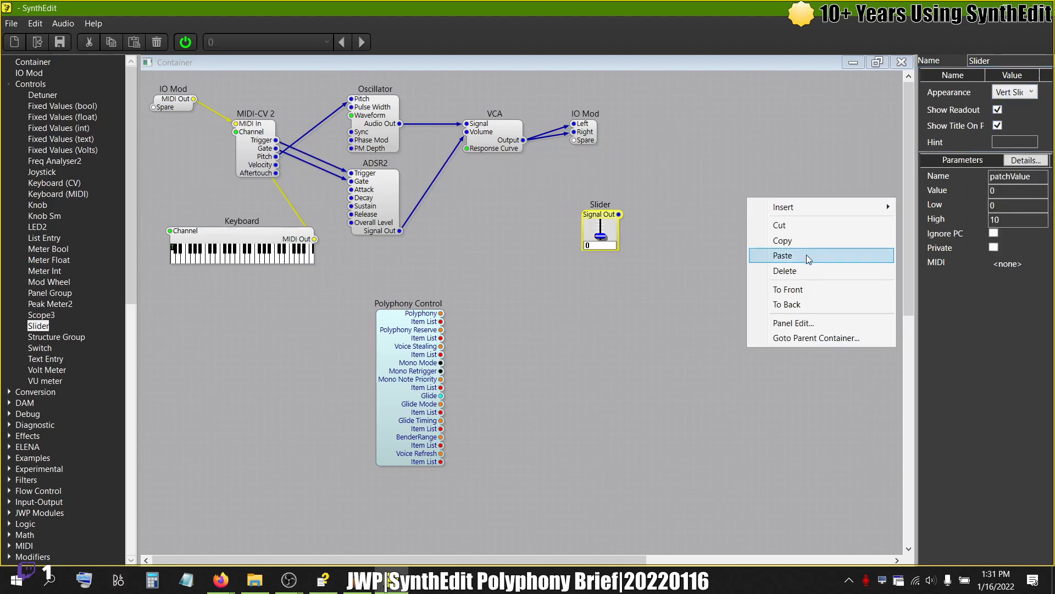
click(794, 320)
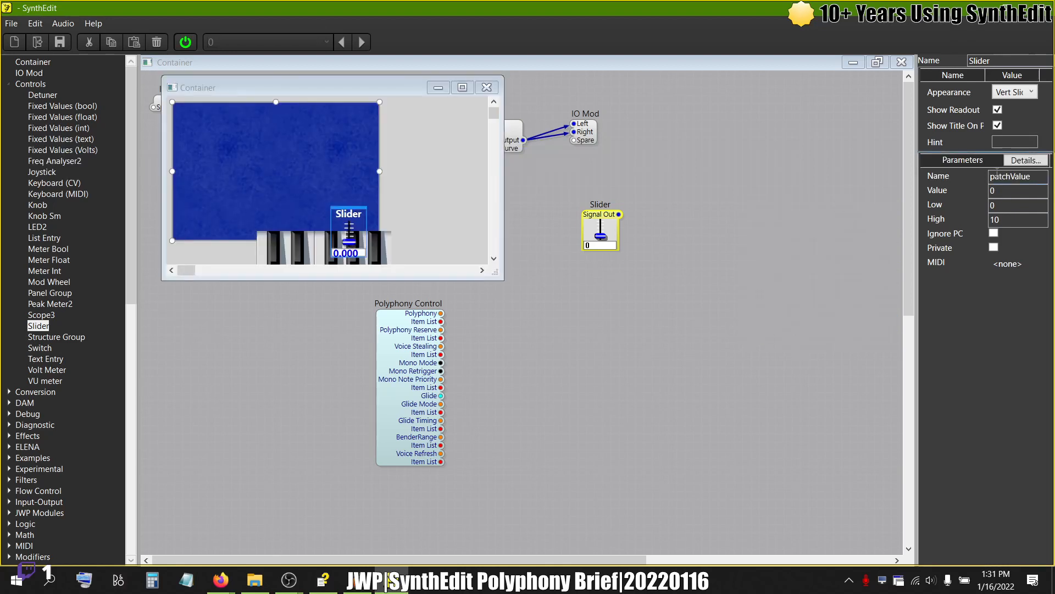
click(998, 126)
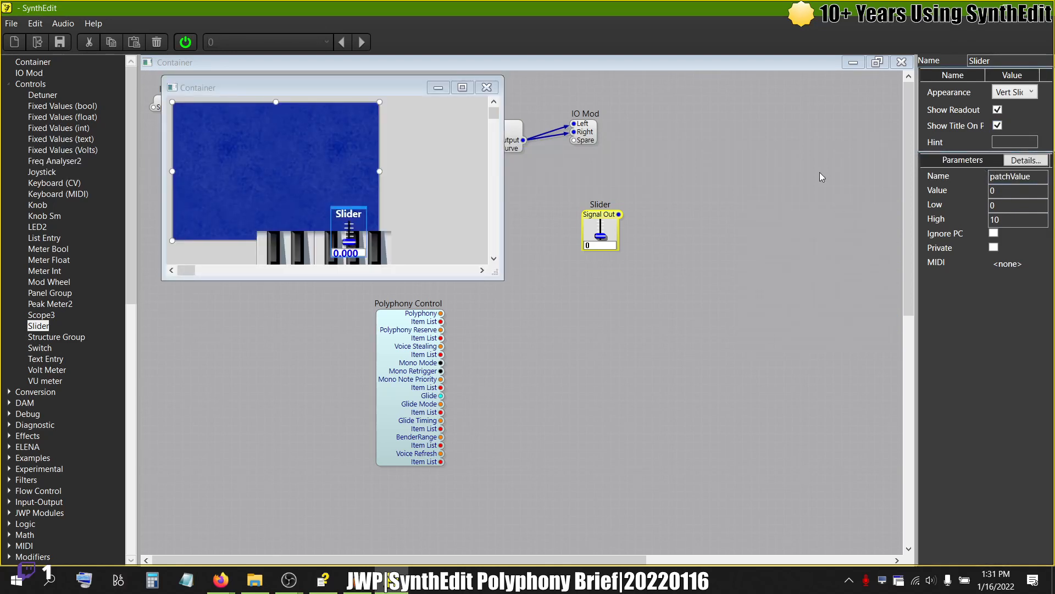
drag(345, 212, 267, 114)
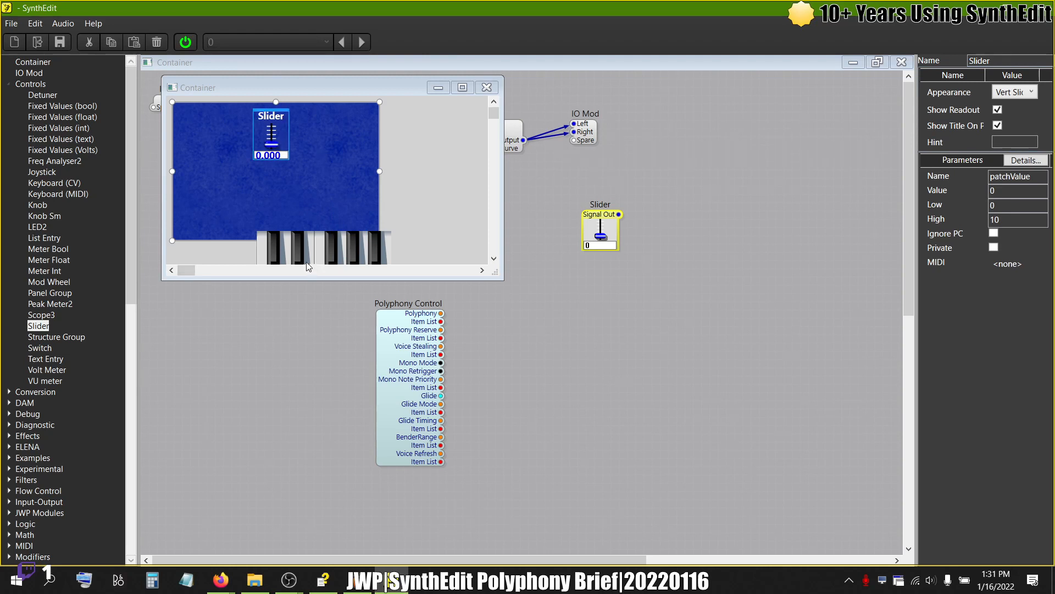
click(316, 232)
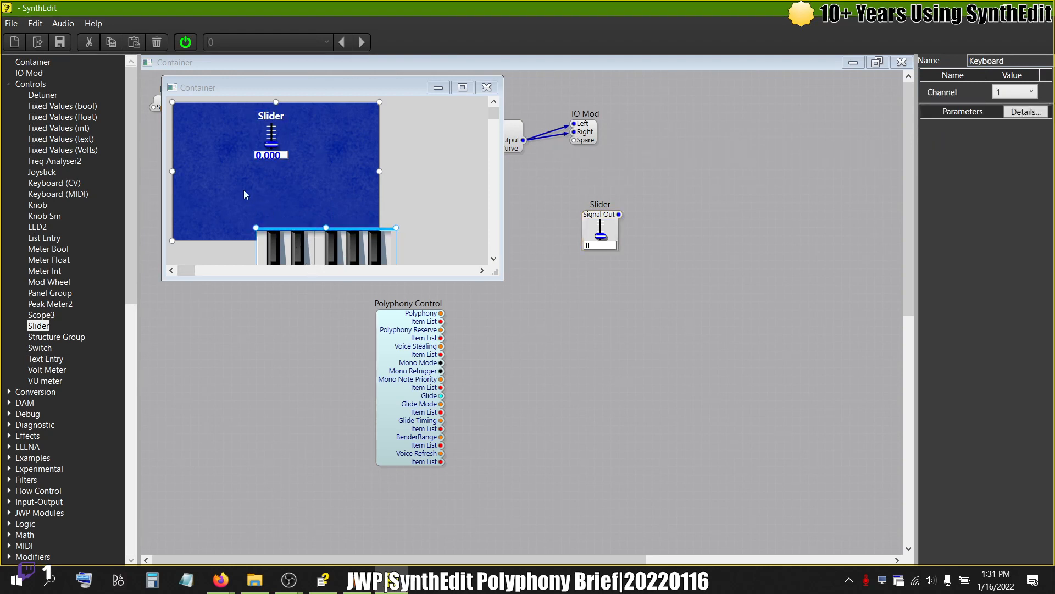
scroll(345, 229, down, 2)
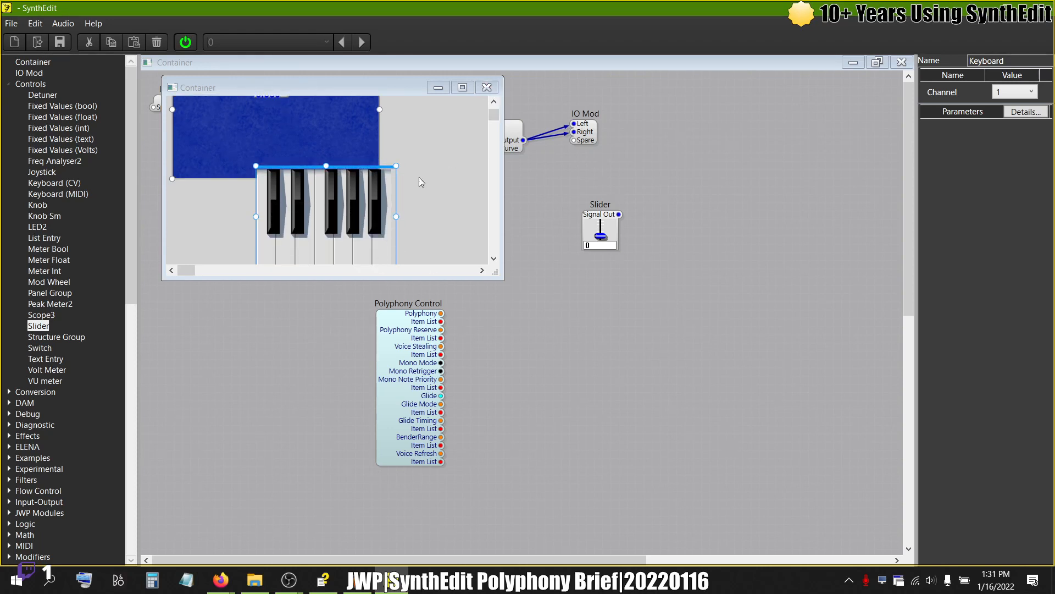
scroll(419, 177, up, 2)
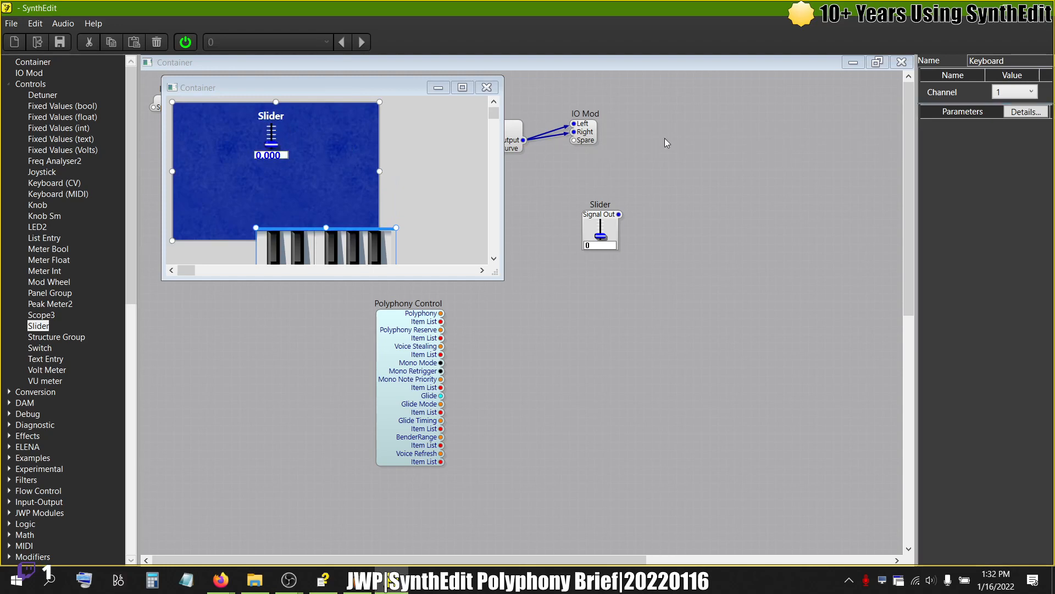
- Select the Slider in the structure view and restore the Container window to show structure and panel together
click(606, 199)
click(606, 200)
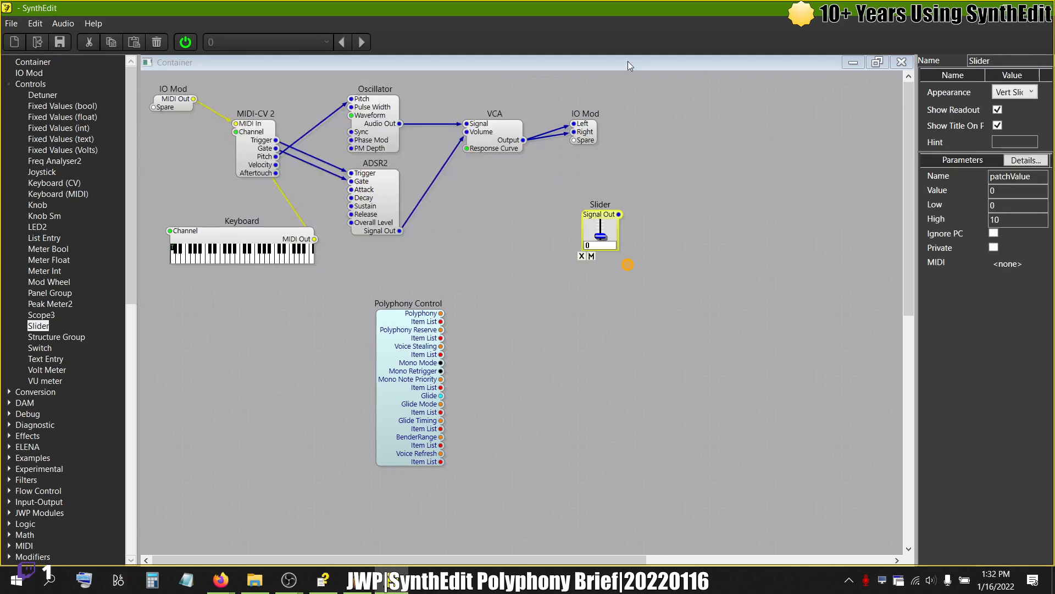
click(878, 62)
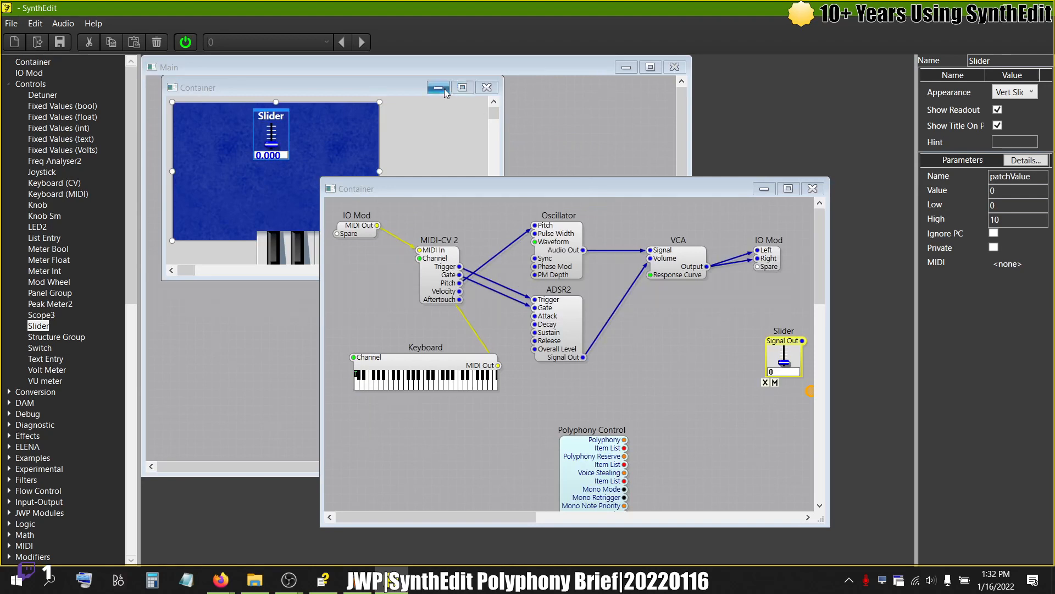
- Switch the Slider's Show Readout and Show Title options off and back on to compare its look on the panel
click(998, 111)
click(997, 110)
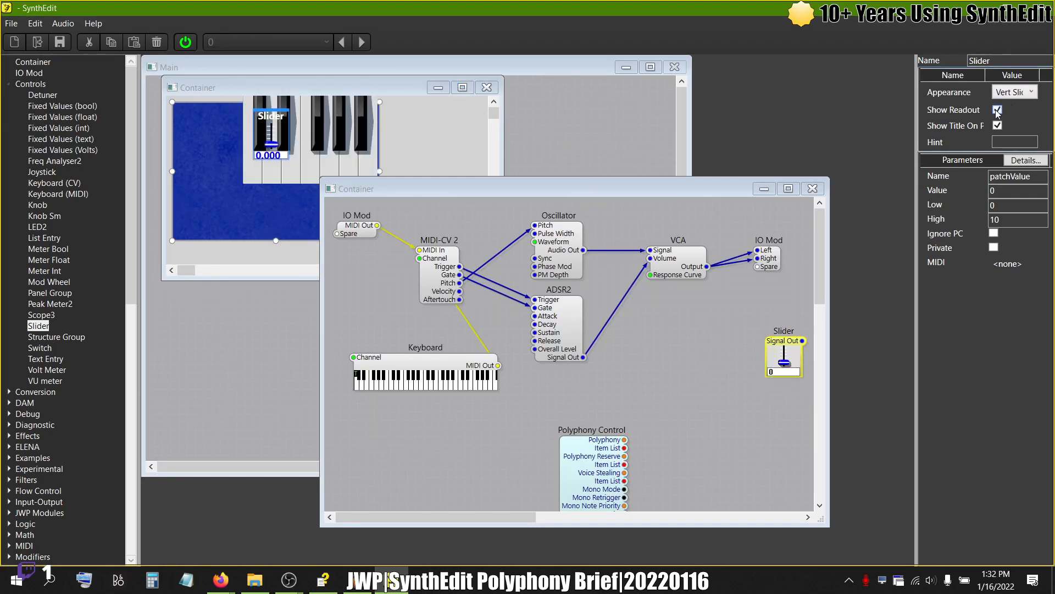
click(998, 125)
click(998, 126)
click(381, 142)
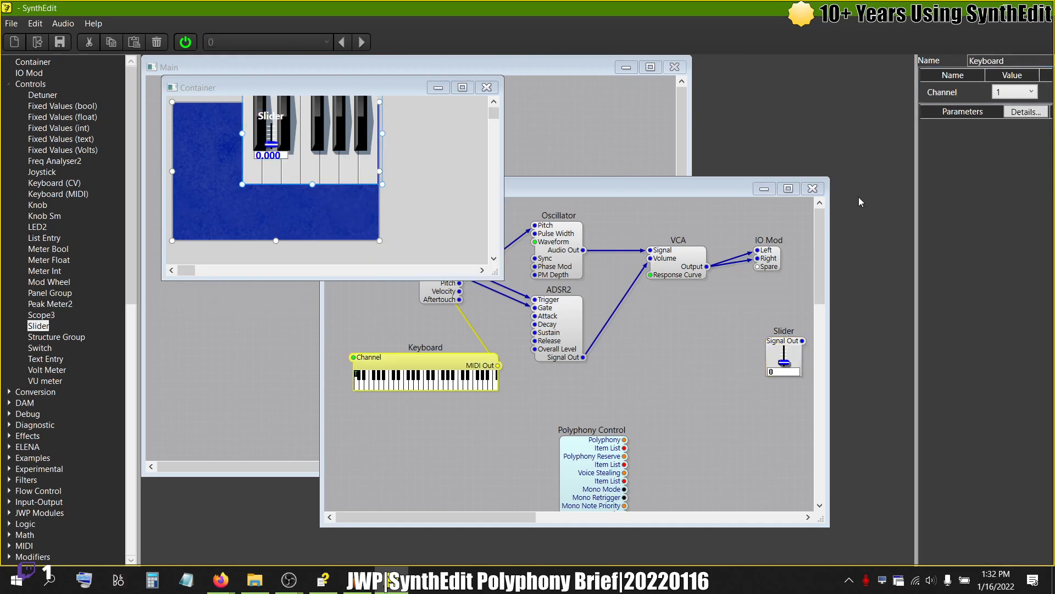
click(784, 341)
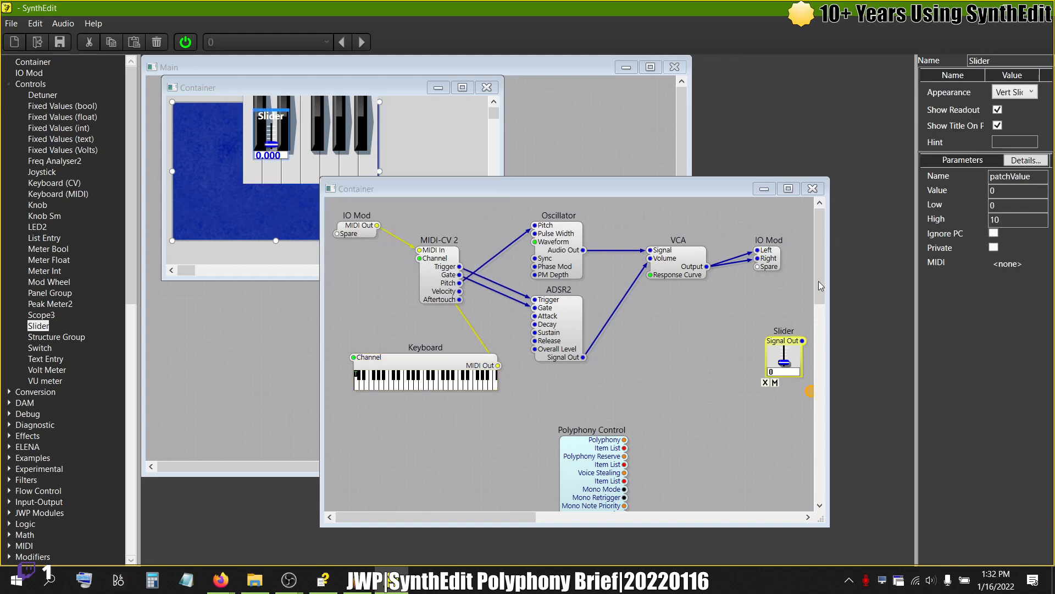
click(998, 110)
click(998, 111)
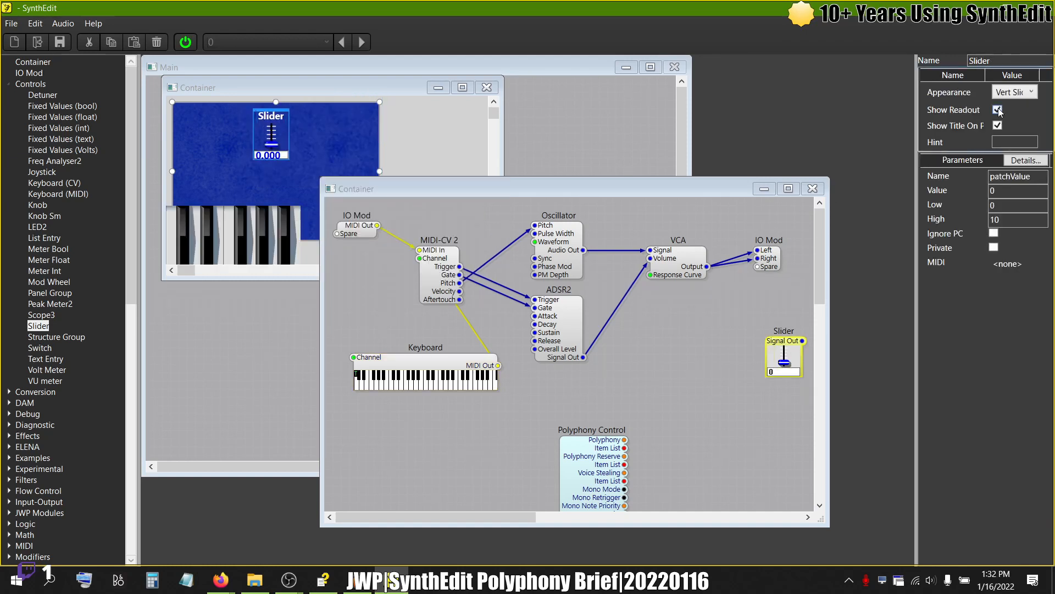
click(998, 127)
click(999, 126)
- Cycle the Slider's Appearance through Knob and Button to Plain Button and review the list of available styles
click(1019, 91)
click(1016, 94)
scroll(1016, 94, down, 2)
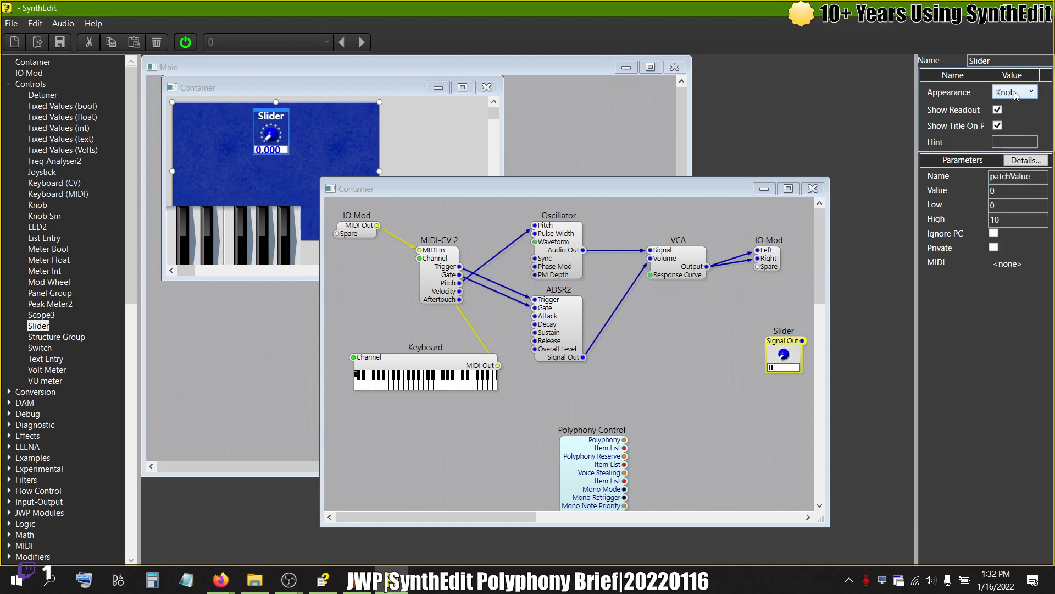
scroll(1016, 95, down, 1)
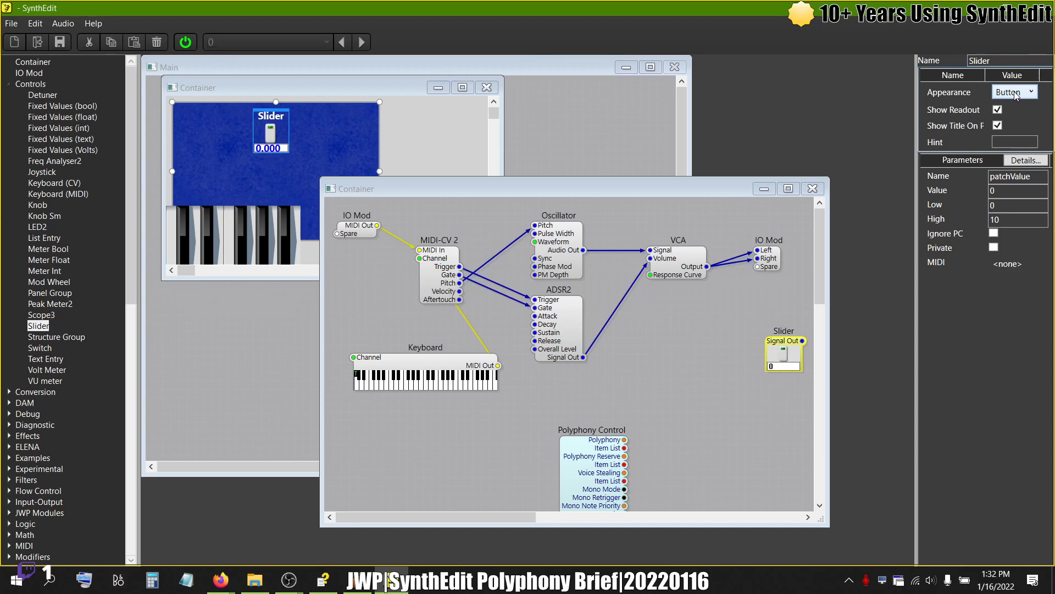
scroll(1015, 94, down, 1)
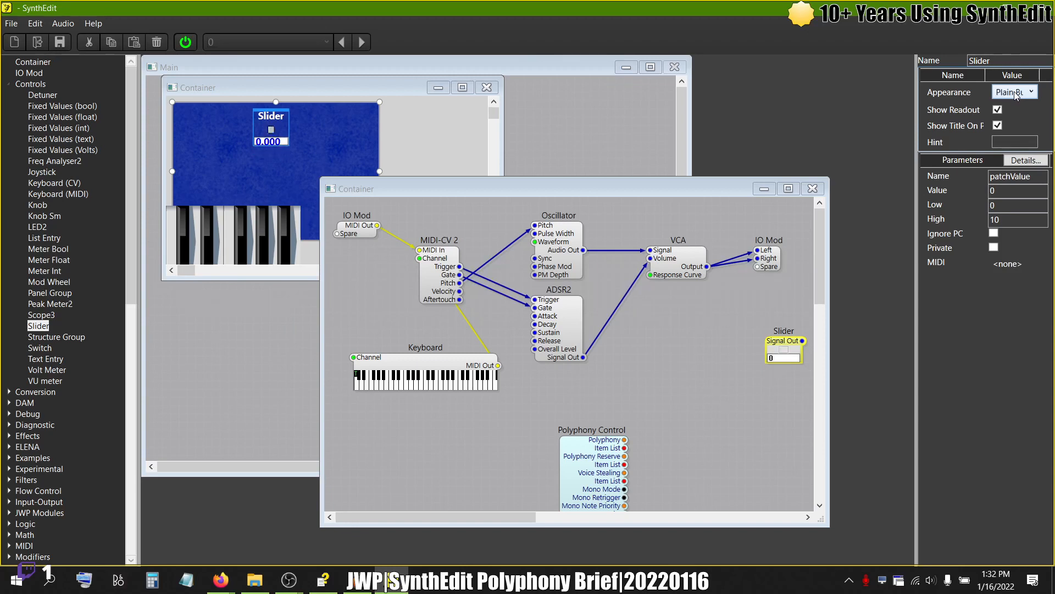
click(1015, 92)
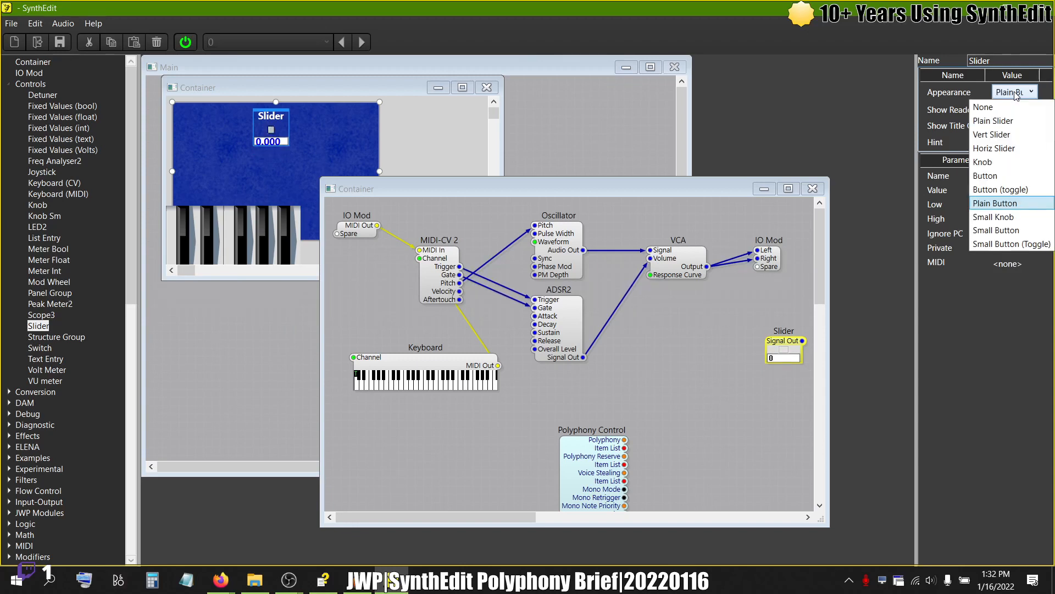
click(1016, 93)
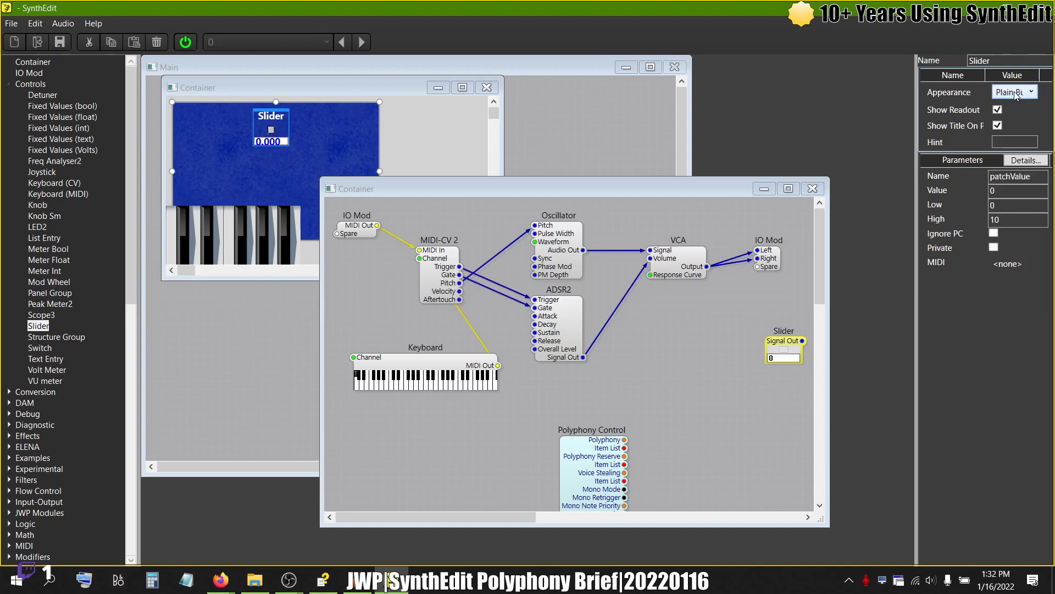
- Compare the Slider's Plain Button, Small Button and Small Button (Toggle) appearances and try the button on the panel
scroll(1016, 95, down, 1)
scroll(1016, 95, down, 1)
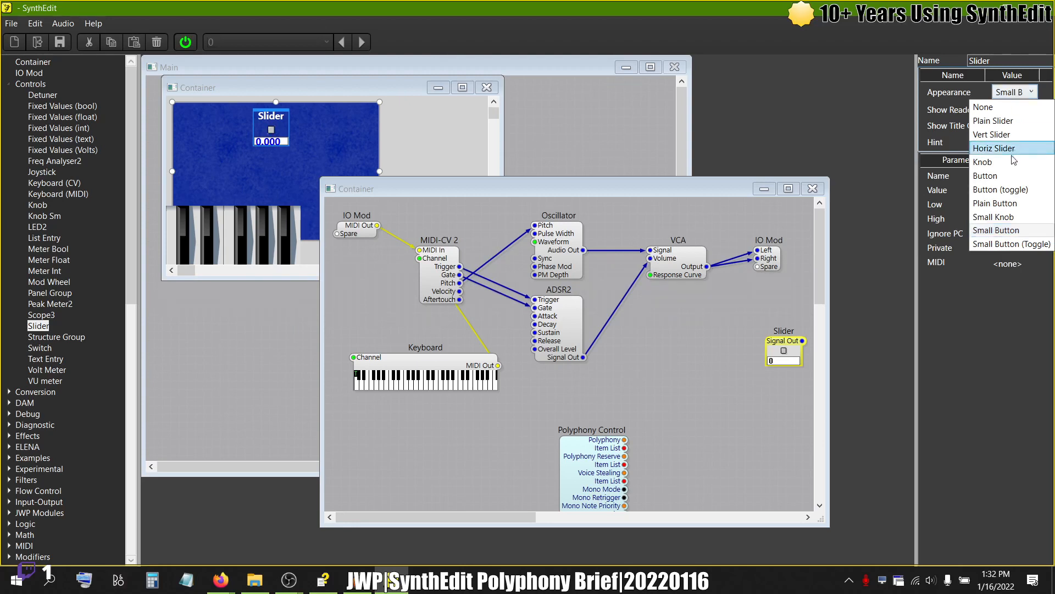
click(1005, 203)
click(1023, 93)
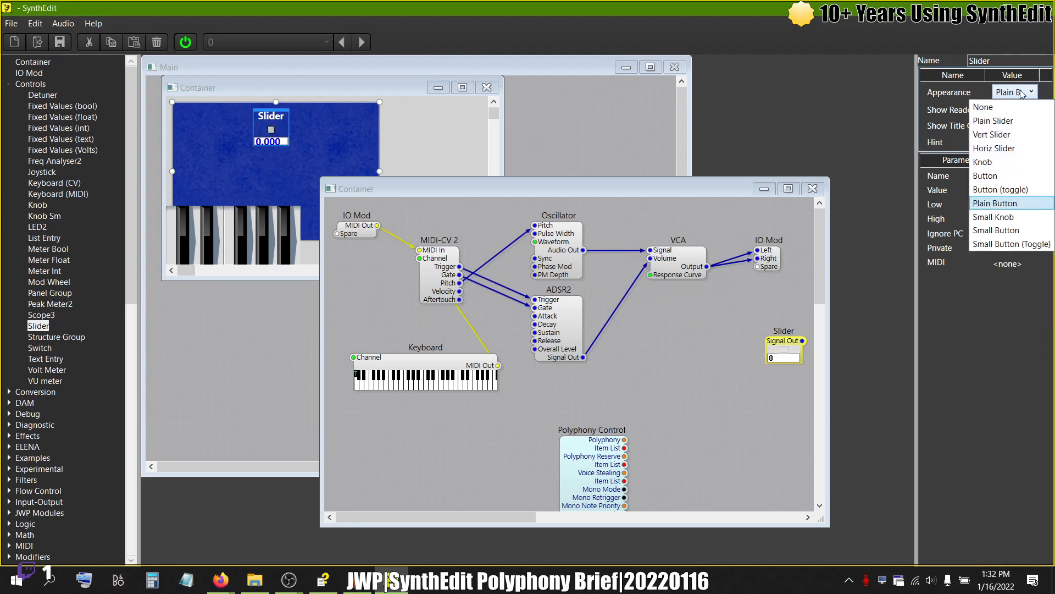
click(1017, 229)
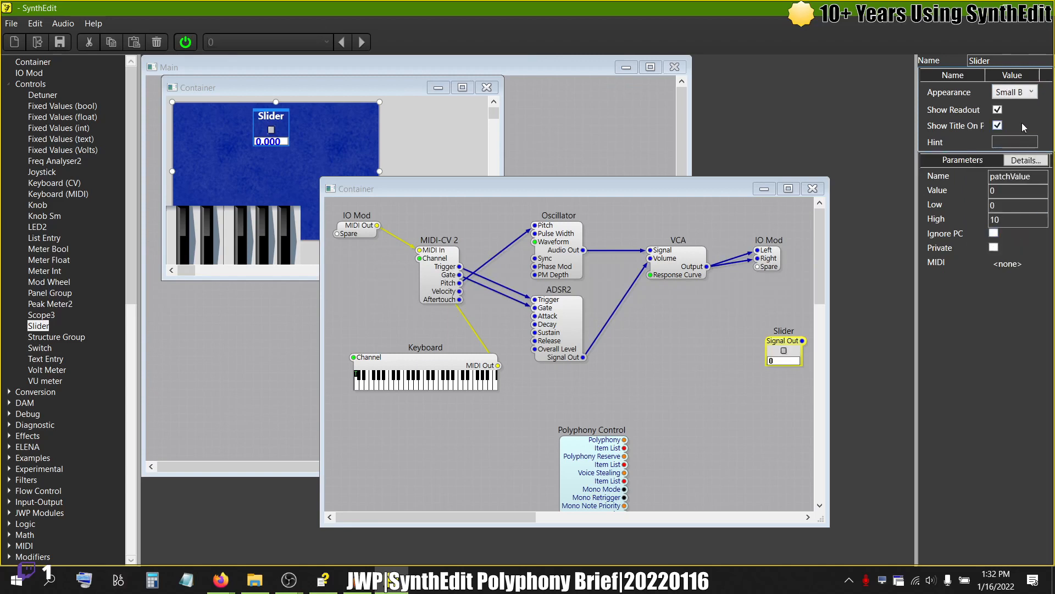
click(1021, 92)
click(1008, 245)
click(271, 132)
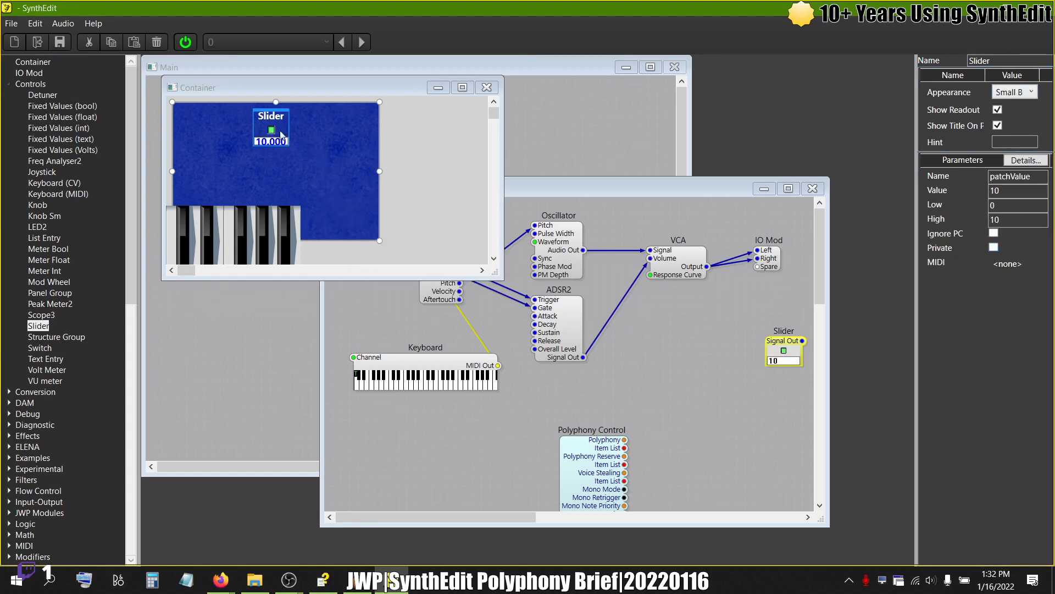
- Set the Slider's Appearance to Small Button and test its response on the panel
click(1012, 94)
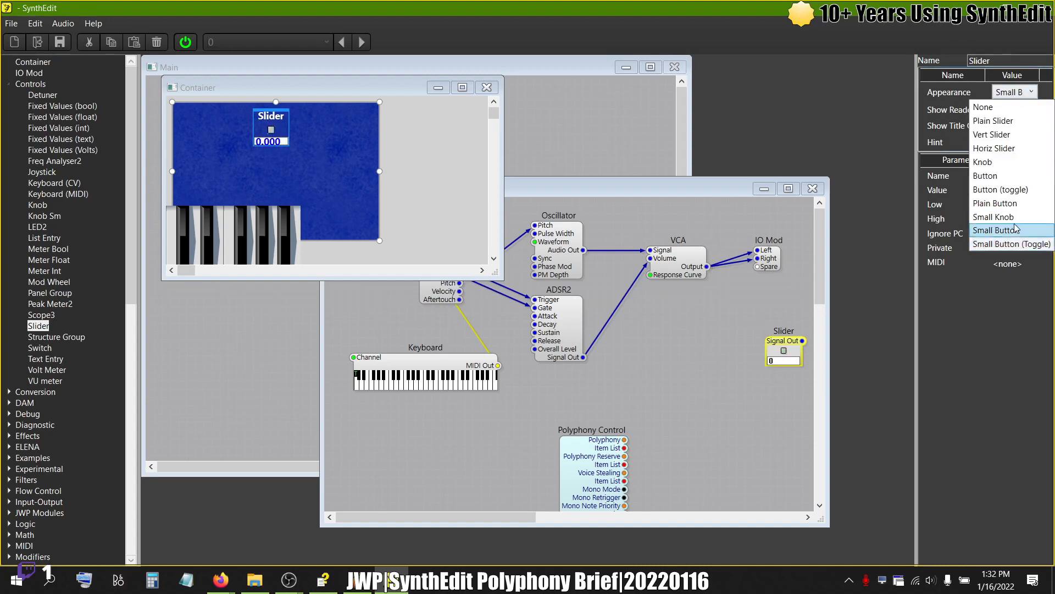
click(1011, 228)
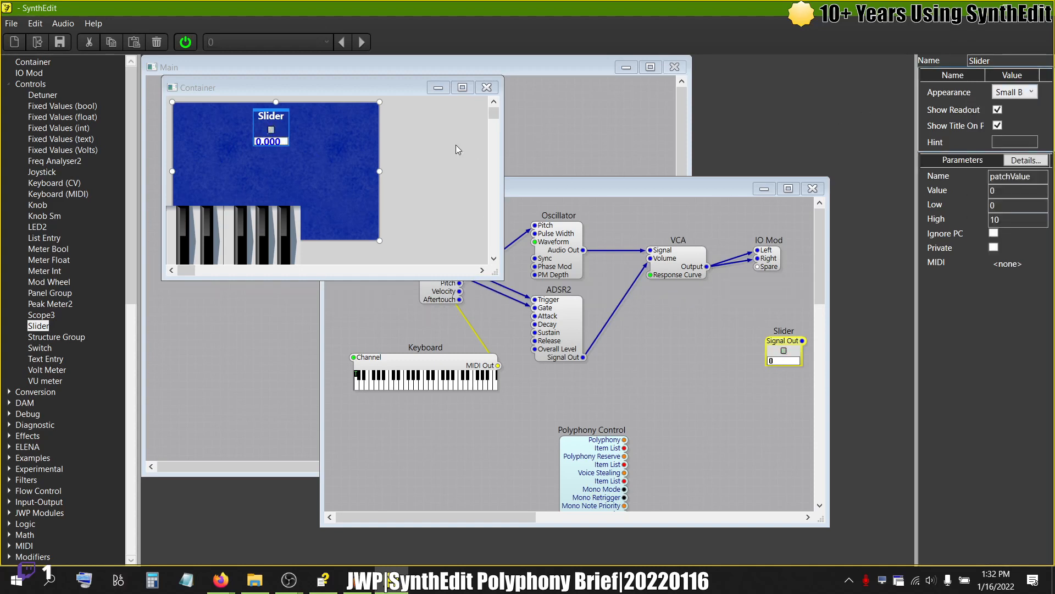
click(272, 131)
click(272, 132)
click(273, 135)
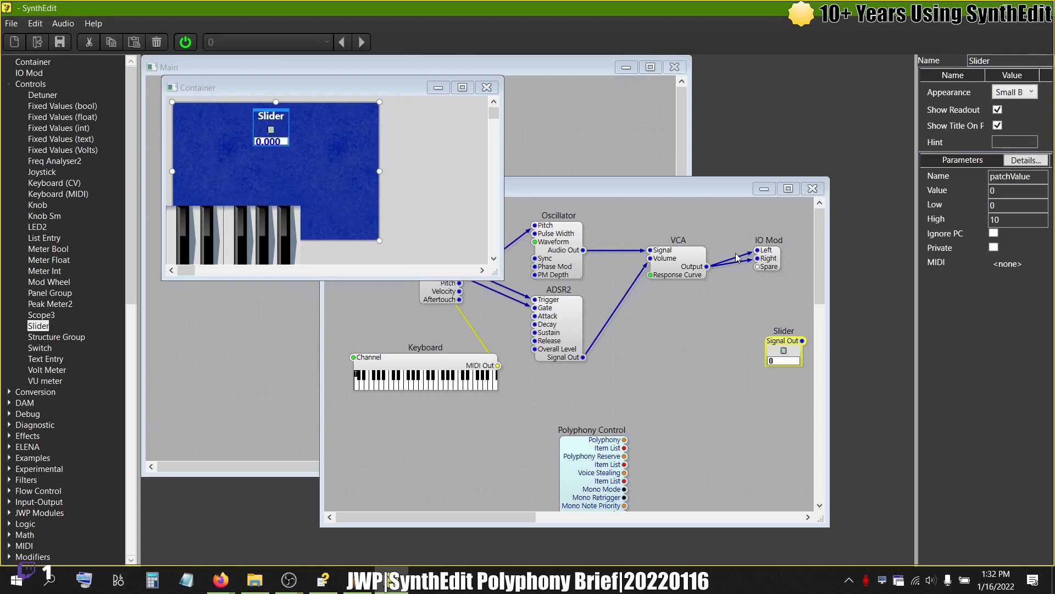
- Change the Slider's Appearance to Knob and turn it to 10, then to Vert Slider and lower it to about 6.44
click(1025, 93)
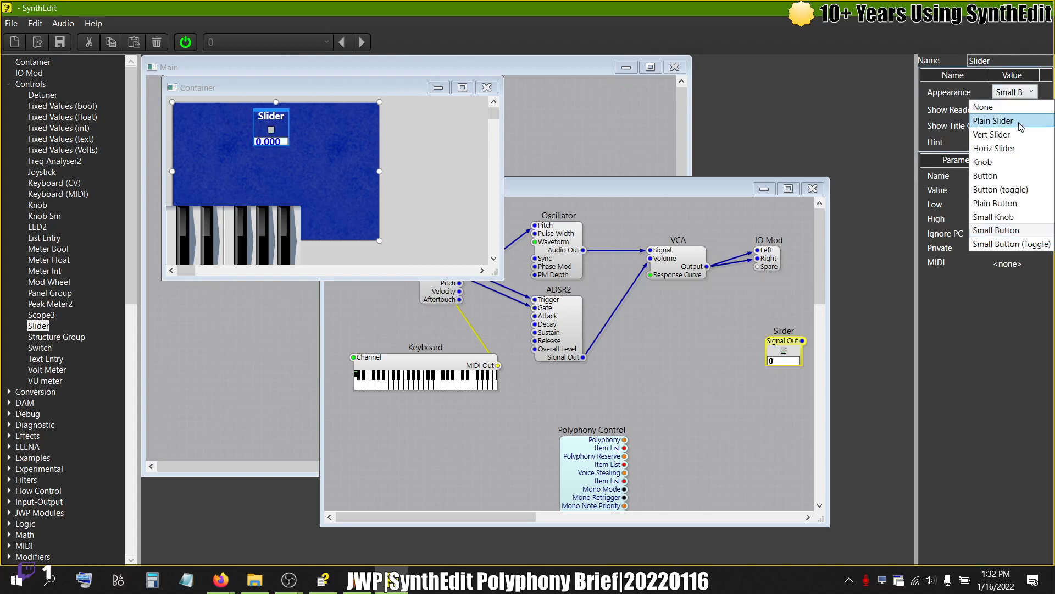
click(1011, 162)
drag(270, 133, 205, 145)
click(1032, 93)
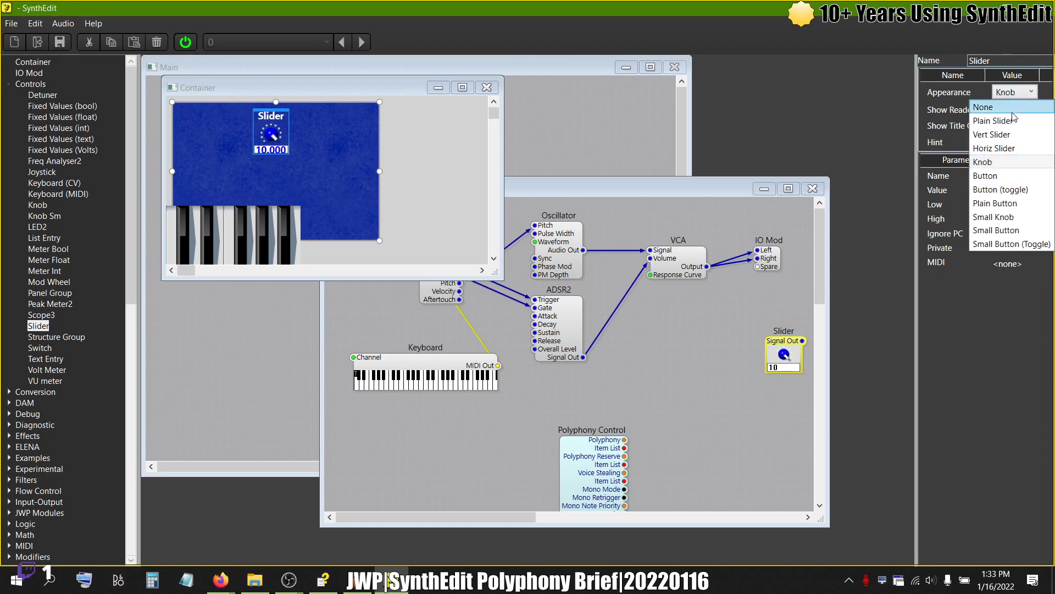
click(1010, 135)
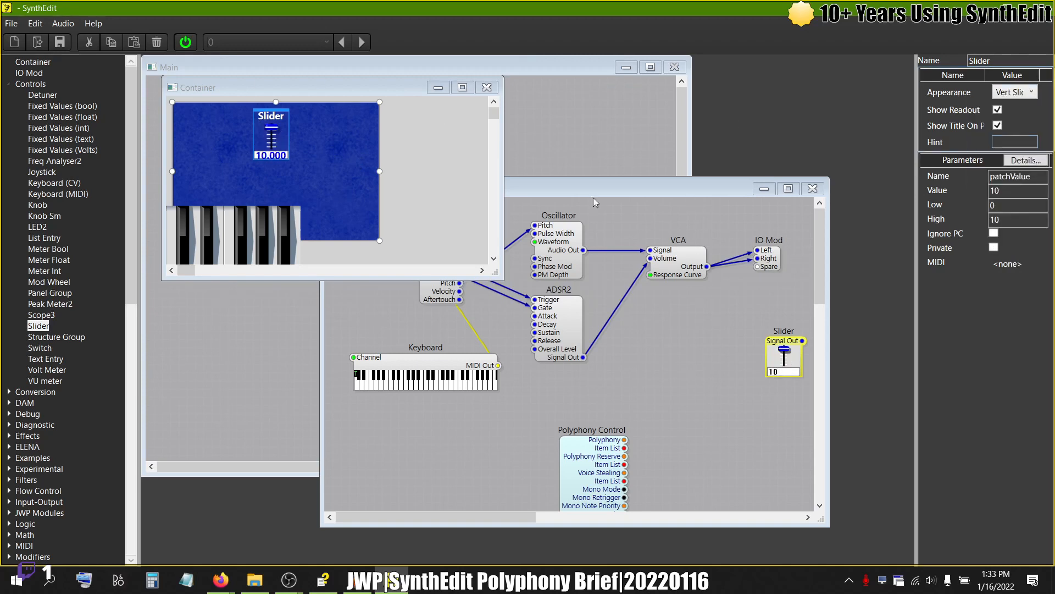
drag(275, 135, 281, 185)
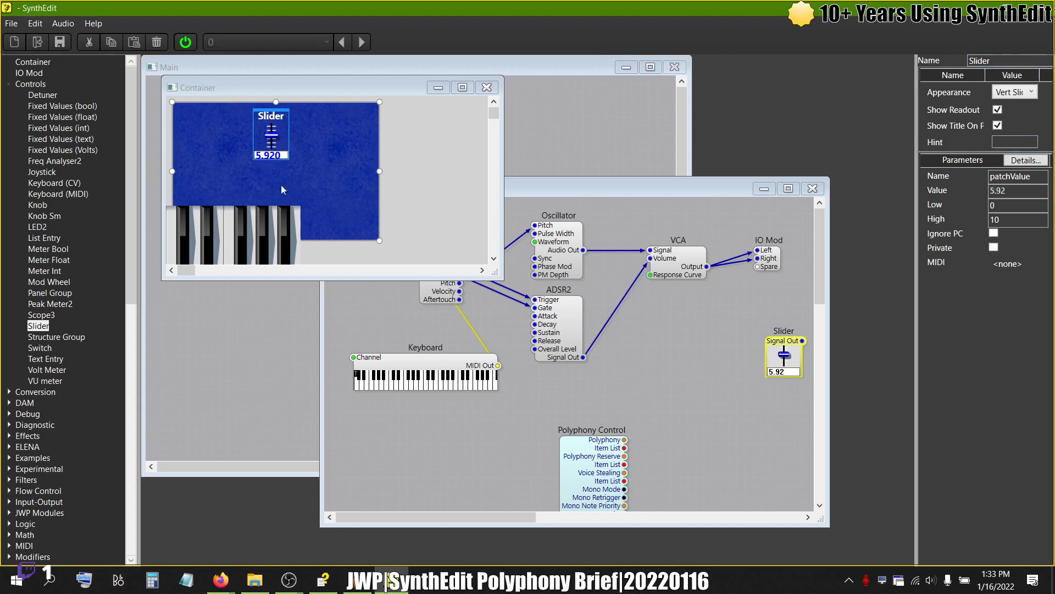
click(1024, 95)
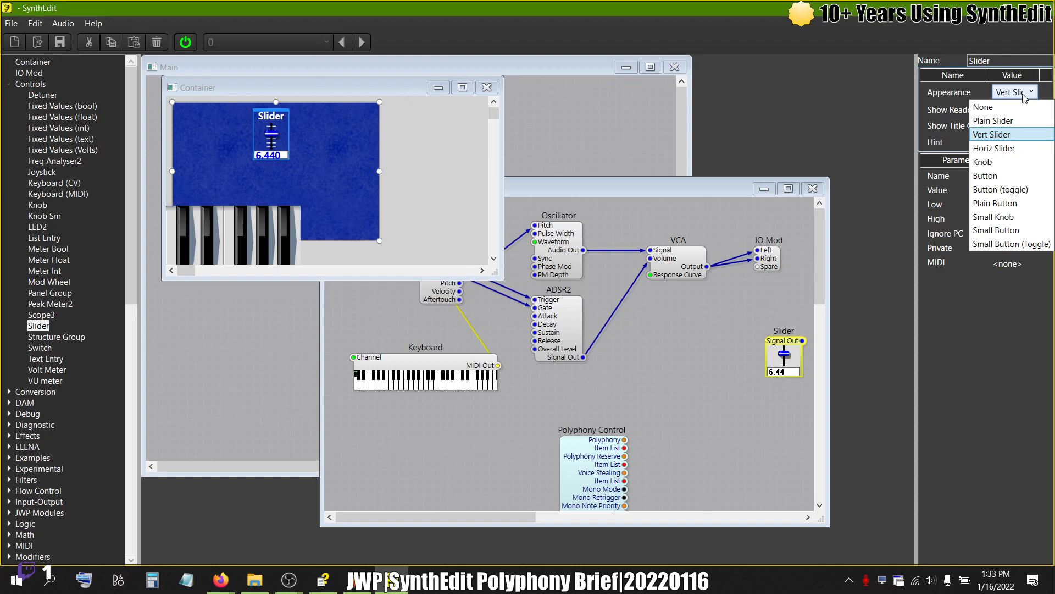
click(1024, 94)
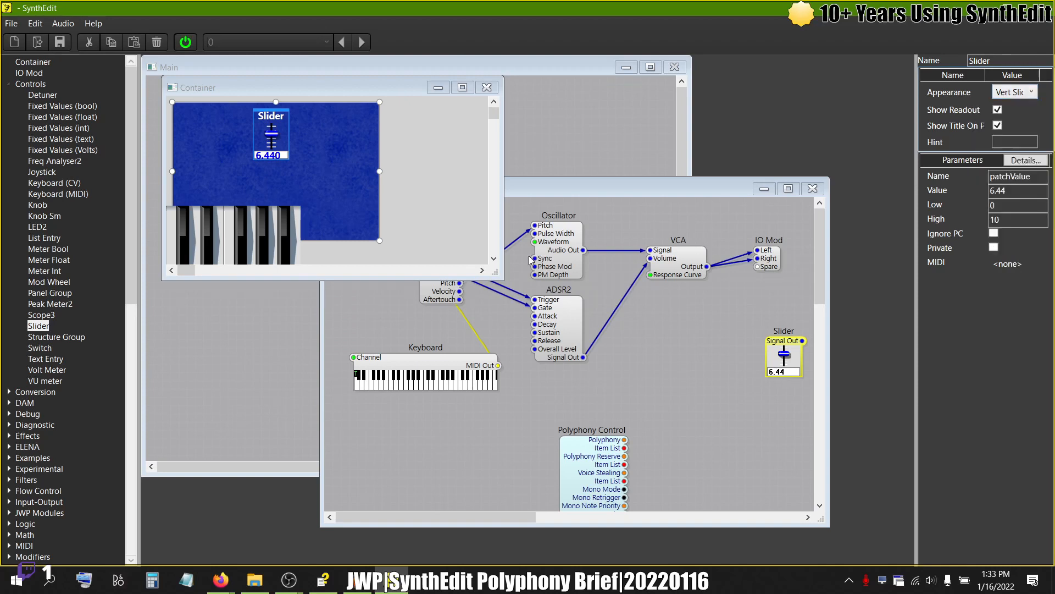
- Close the Container's panel window and delete the Slider from the structure view
click(486, 88)
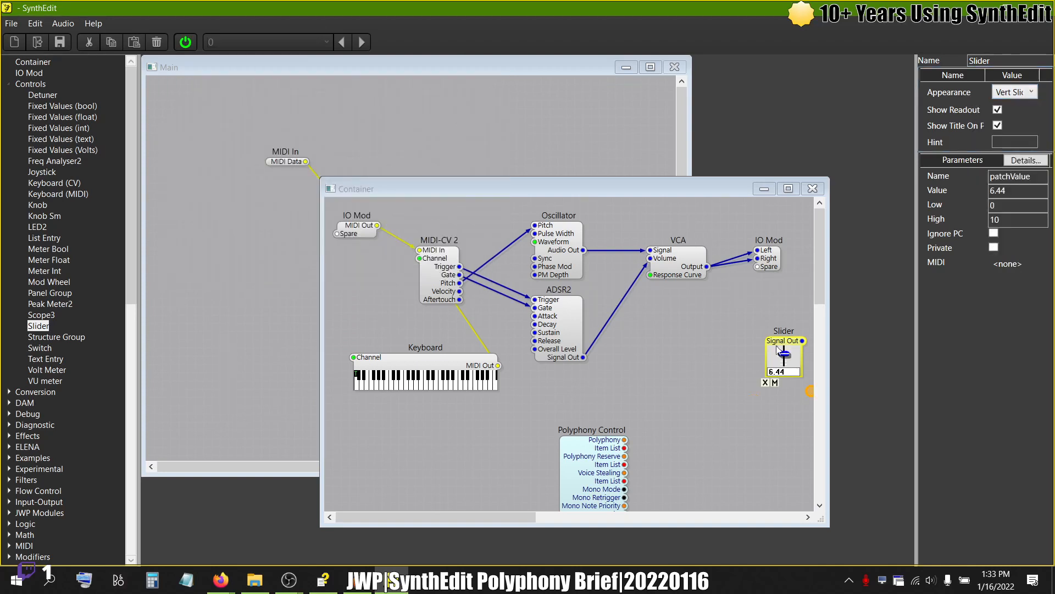
drag(777, 348, 661, 340)
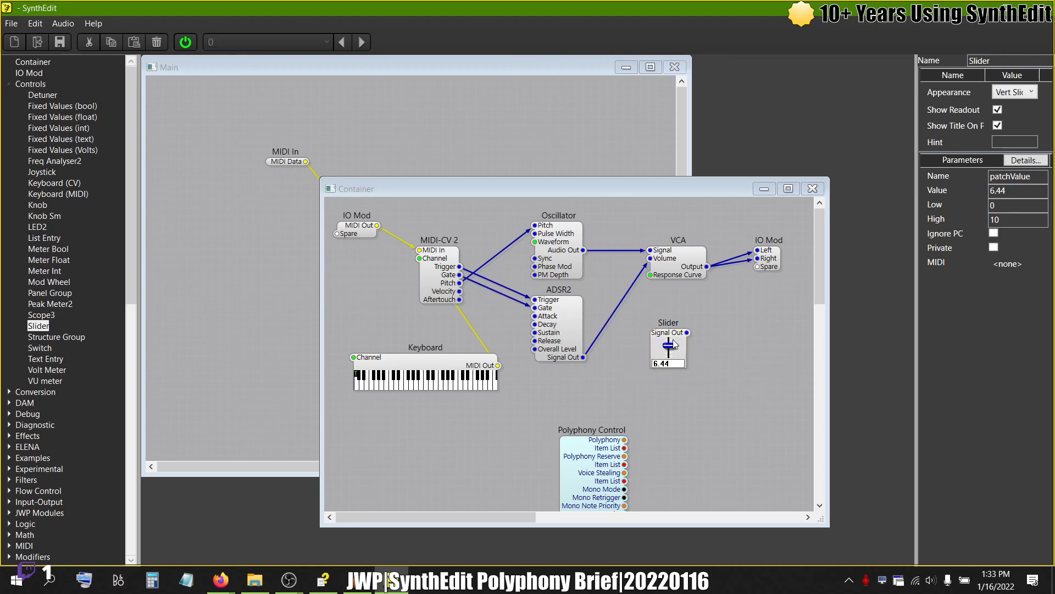
key(Delete)
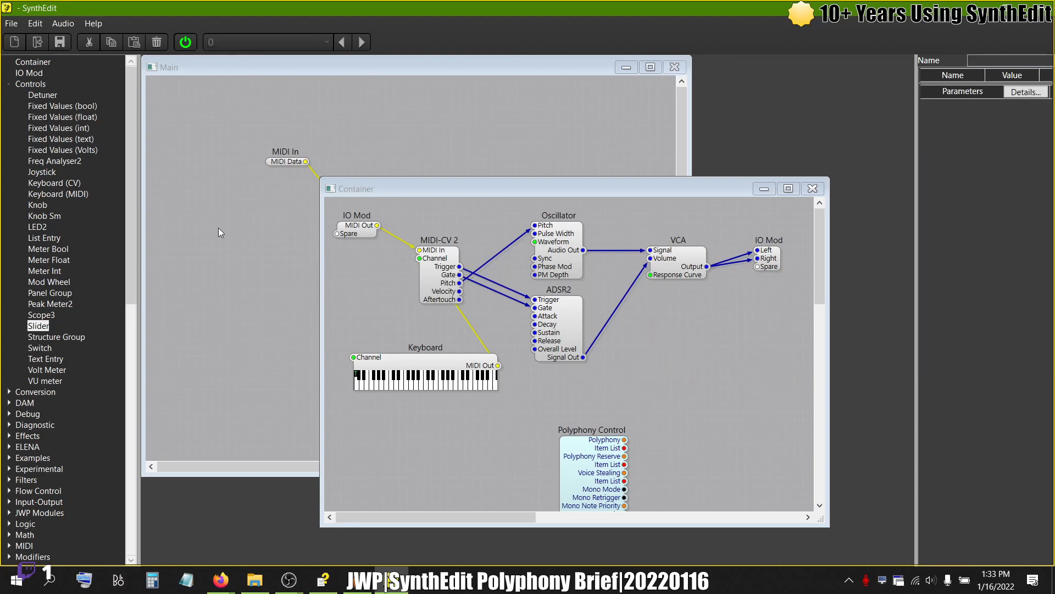
- Collapse the Controls module category, and move and enlarge the Container window with the whole Polyphony Control module in view
double_click(17, 86)
scroll(757, 389, down, 3)
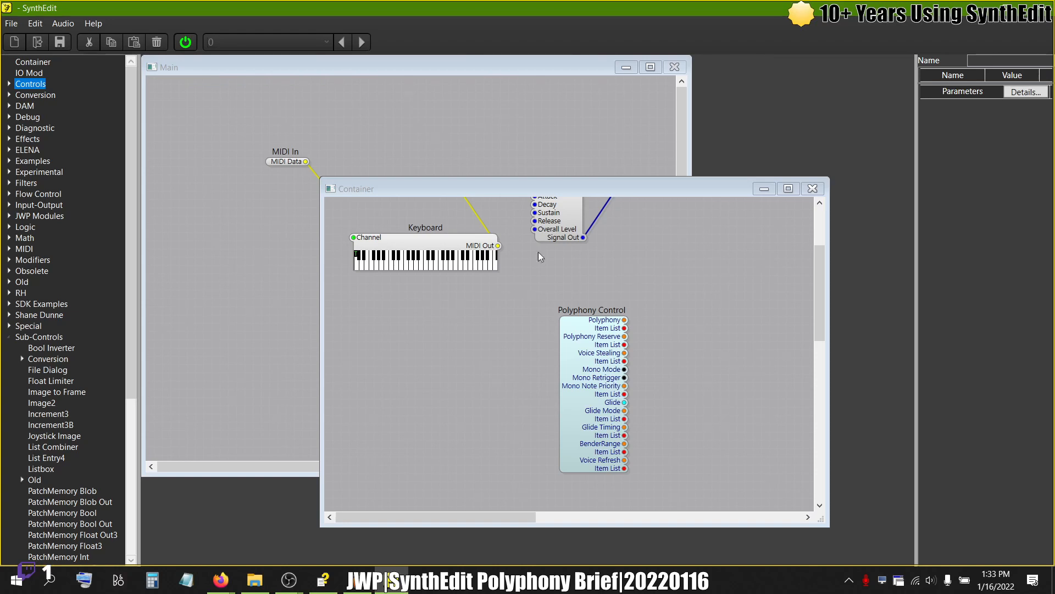
drag(509, 190, 343, 80)
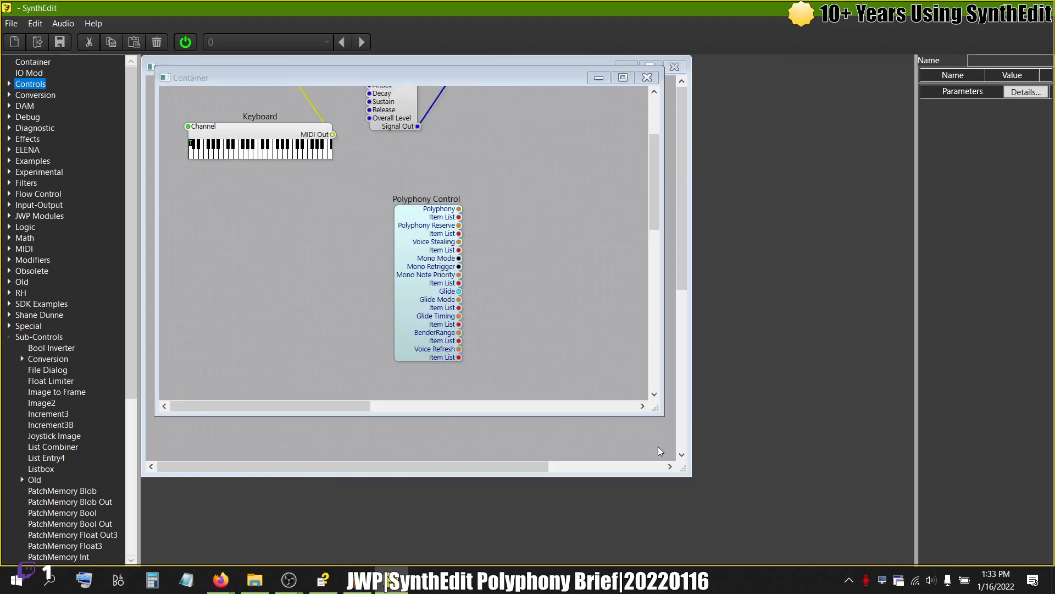
drag(655, 408, 804, 486)
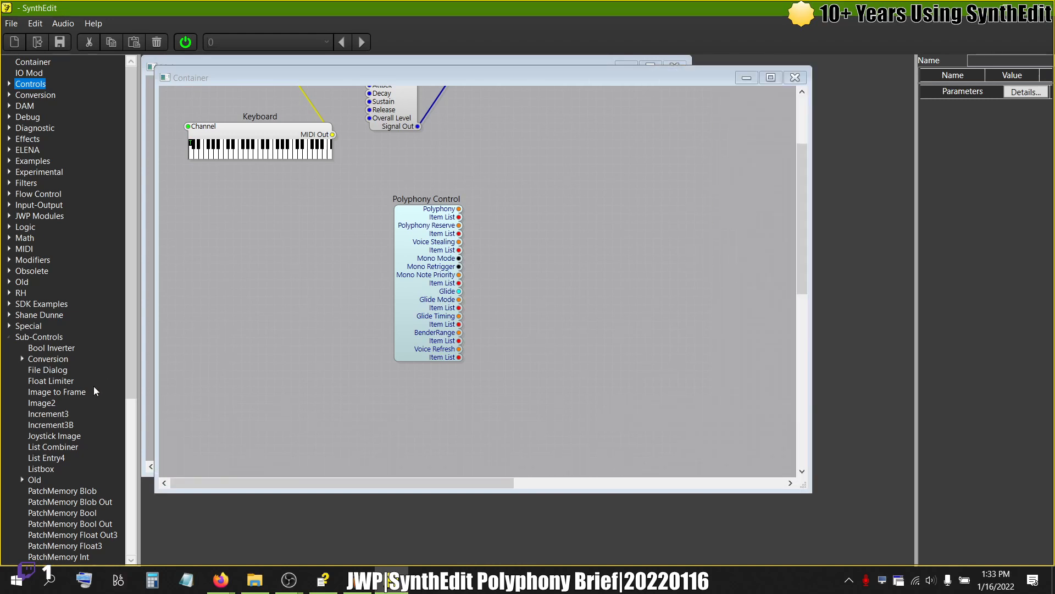
- Add a PatchMemory List3 module from Sub-Controls and position it at the lower right of Polyphony Control
scroll(94, 390, down, 7)
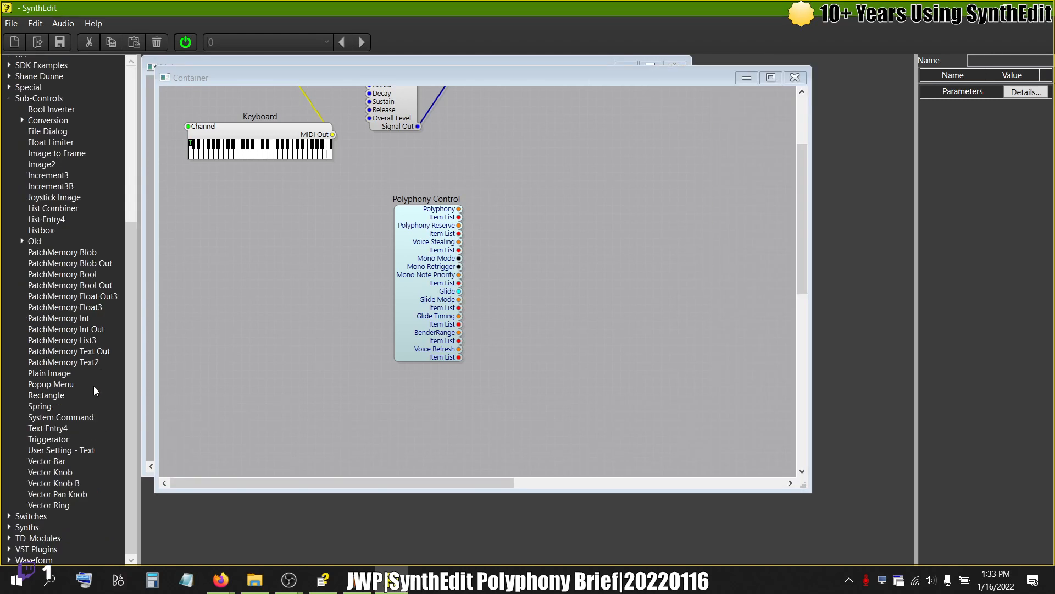
drag(79, 338, 15, 107)
click(9, 98)
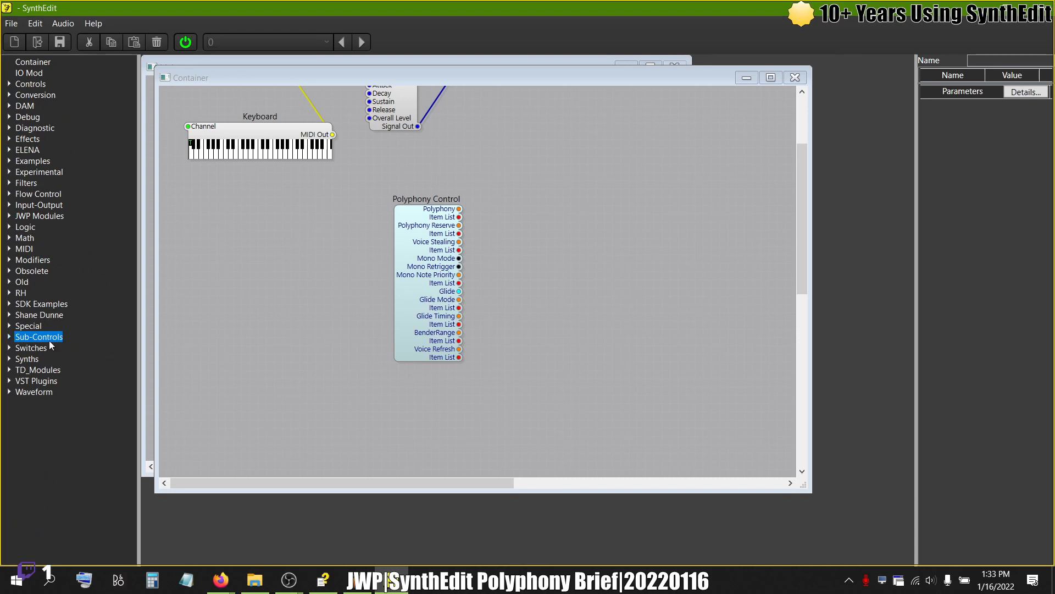
click(10, 341)
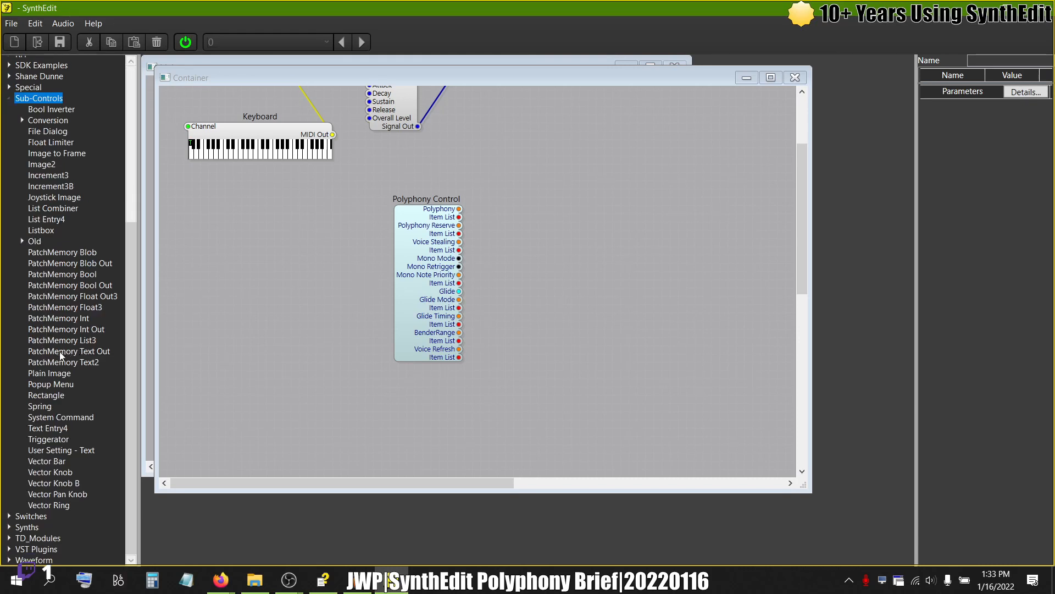
drag(61, 340, 604, 286)
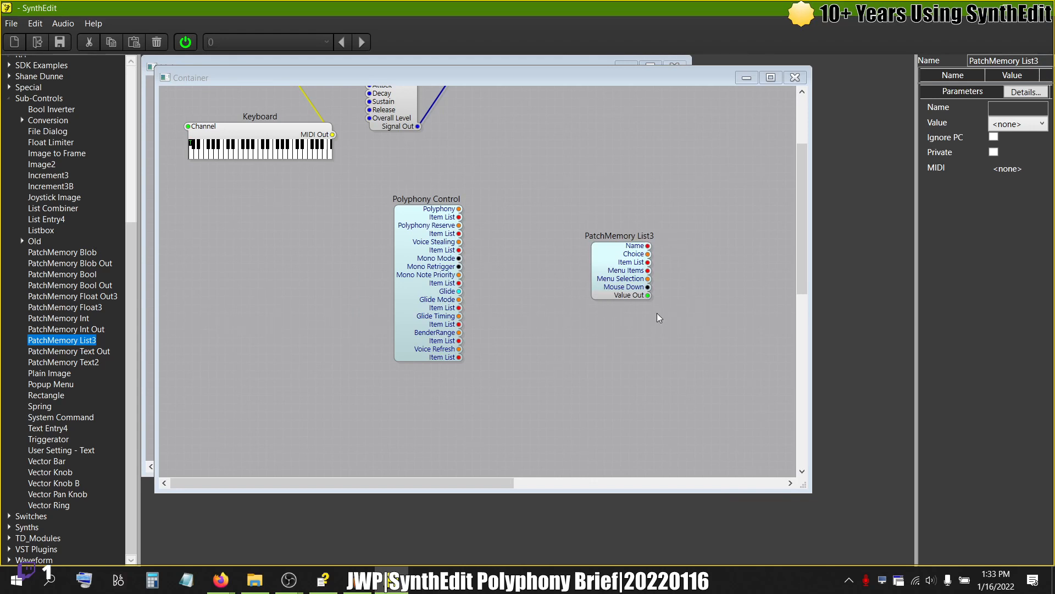
drag(621, 268, 572, 355)
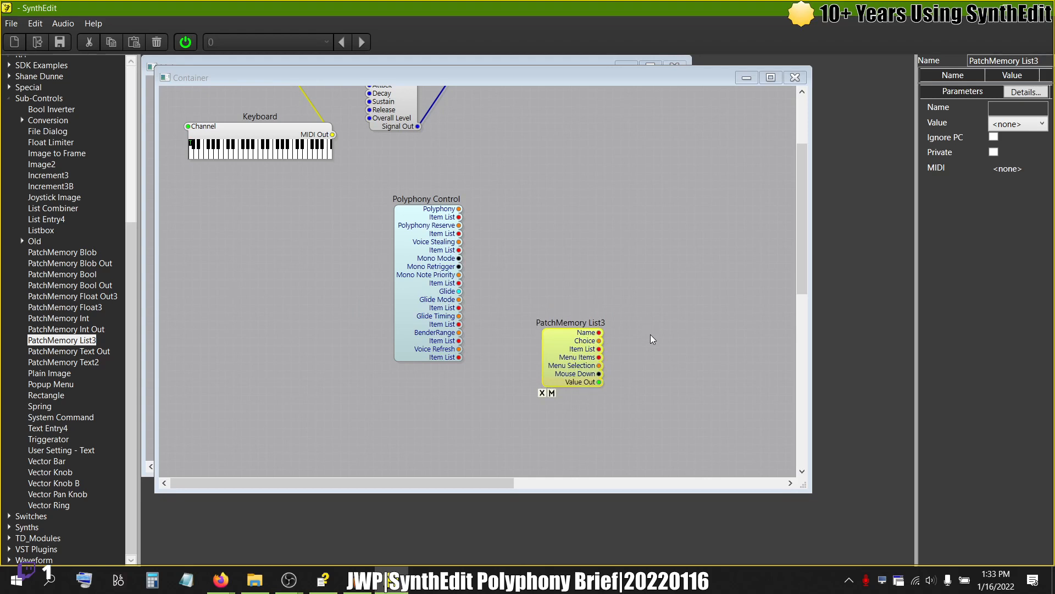
- Compare the pins of Polyphony Control and PatchMemory List3, then delete the PatchMemory List3
click(465, 261)
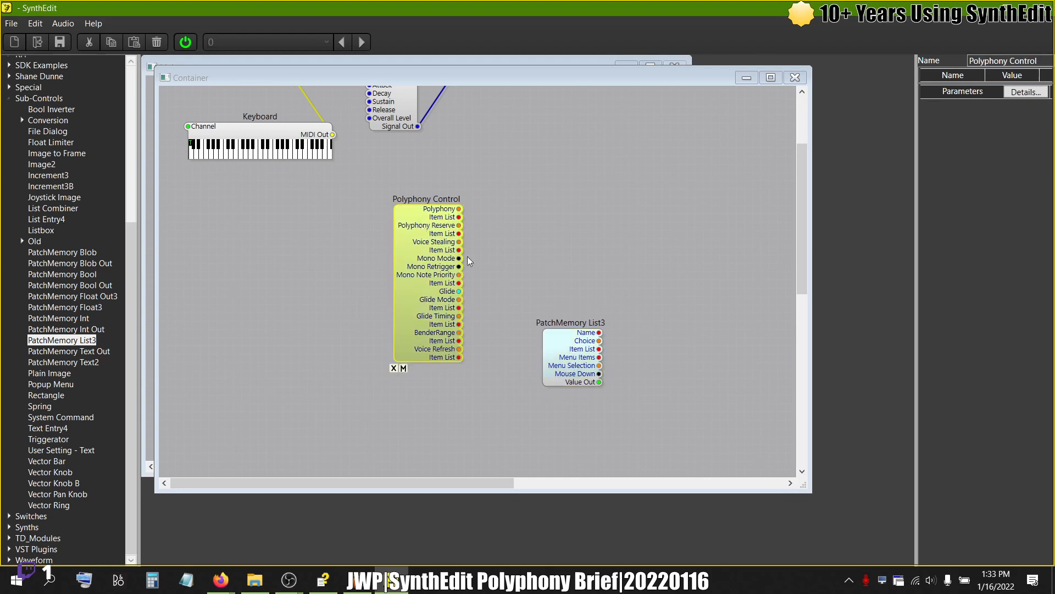
click(555, 338)
click(560, 309)
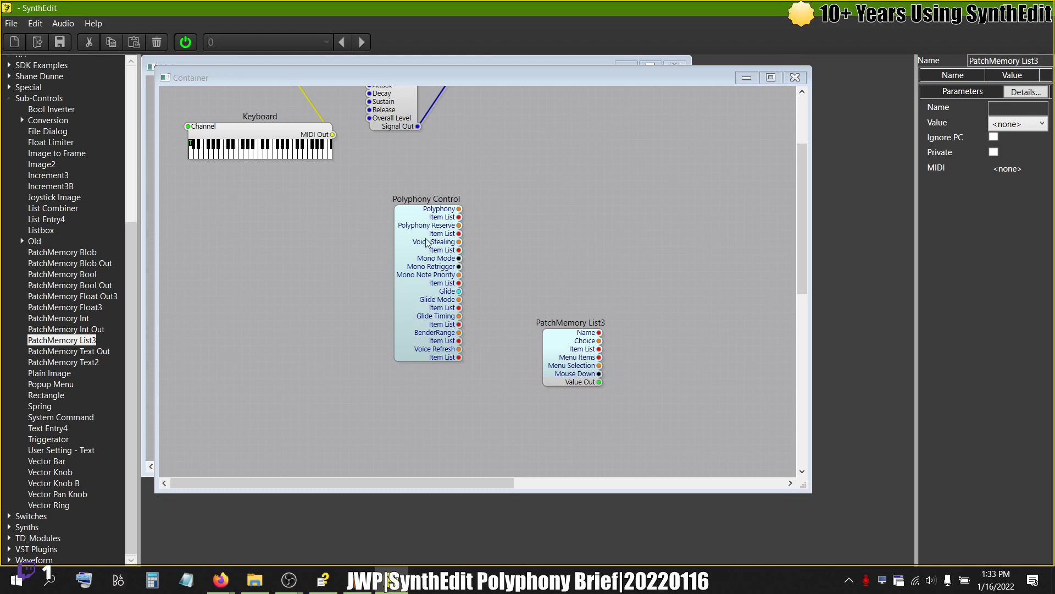
click(566, 360)
key(Delete)
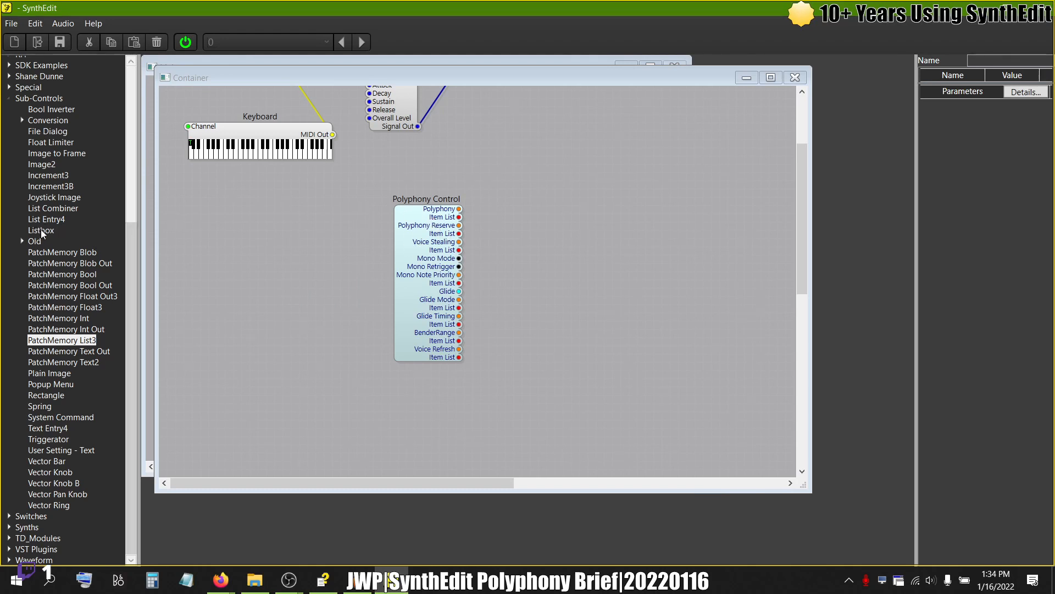
- Add a List Entry4 module to the right of Polyphony Control and make its display area shorter and slightly wider
drag(37, 220, 41, 219)
drag(605, 195, 605, 195)
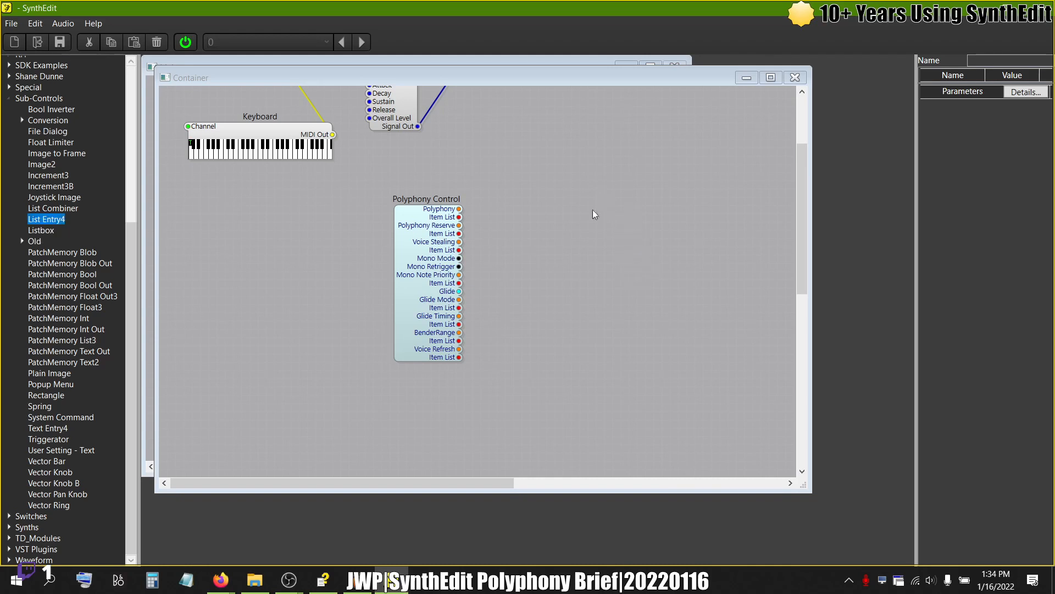
click(641, 223)
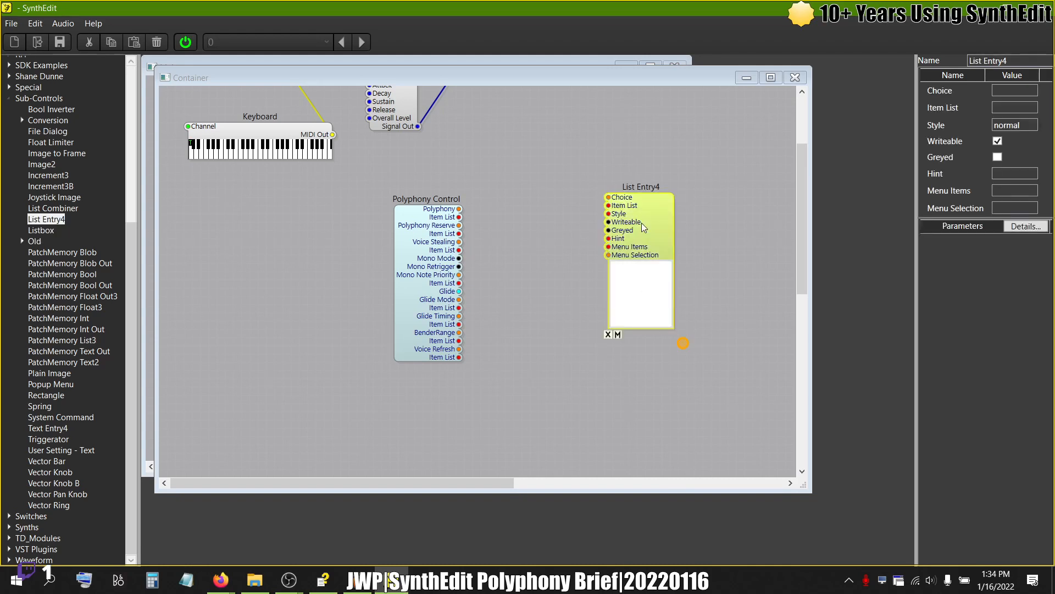
drag(681, 343, 694, 300)
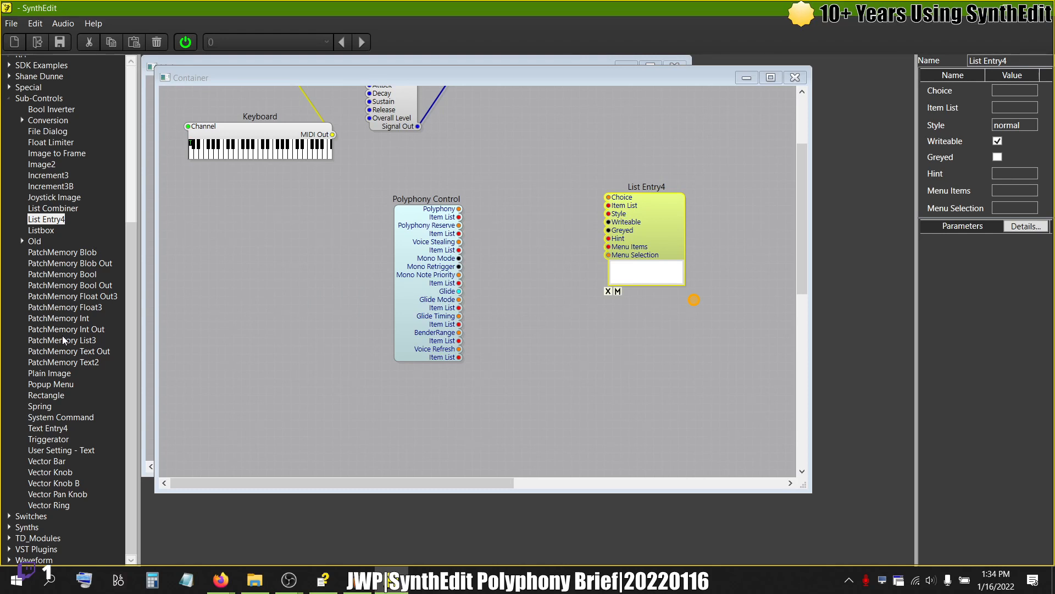
drag(61, 340, 550, 356)
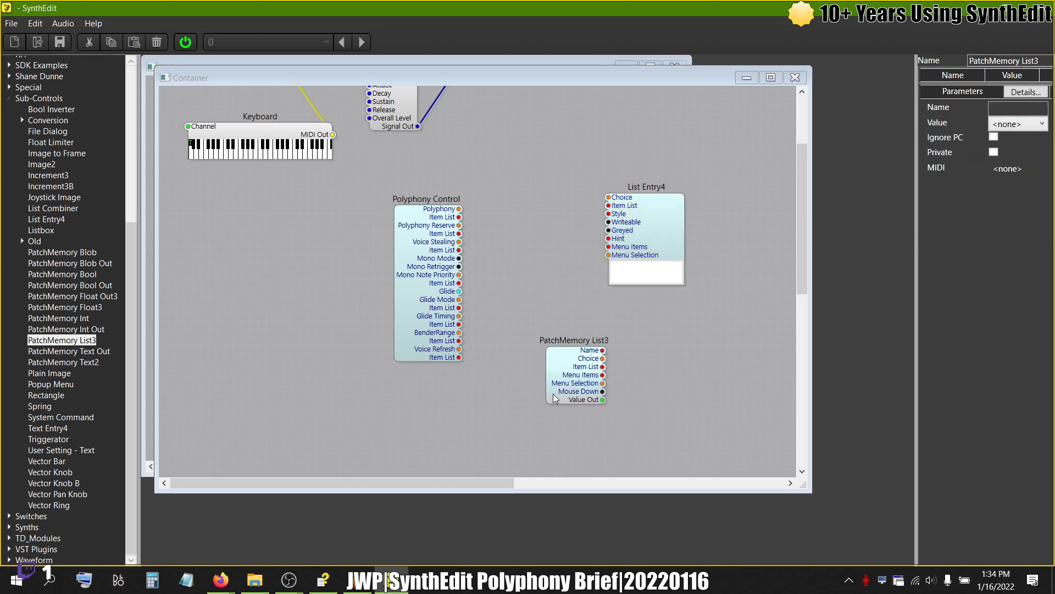
click(583, 368)
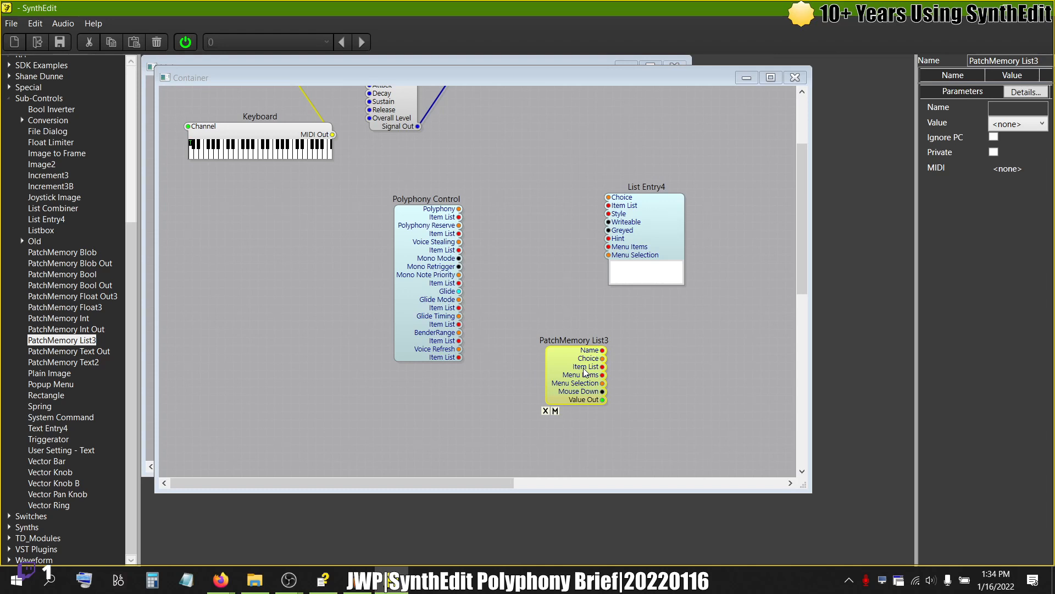
key(Delete)
- Move the List Entry4 closer to Polyphony Control, place a second List Entry4 directly beneath it, and select both
drag(641, 225, 608, 211)
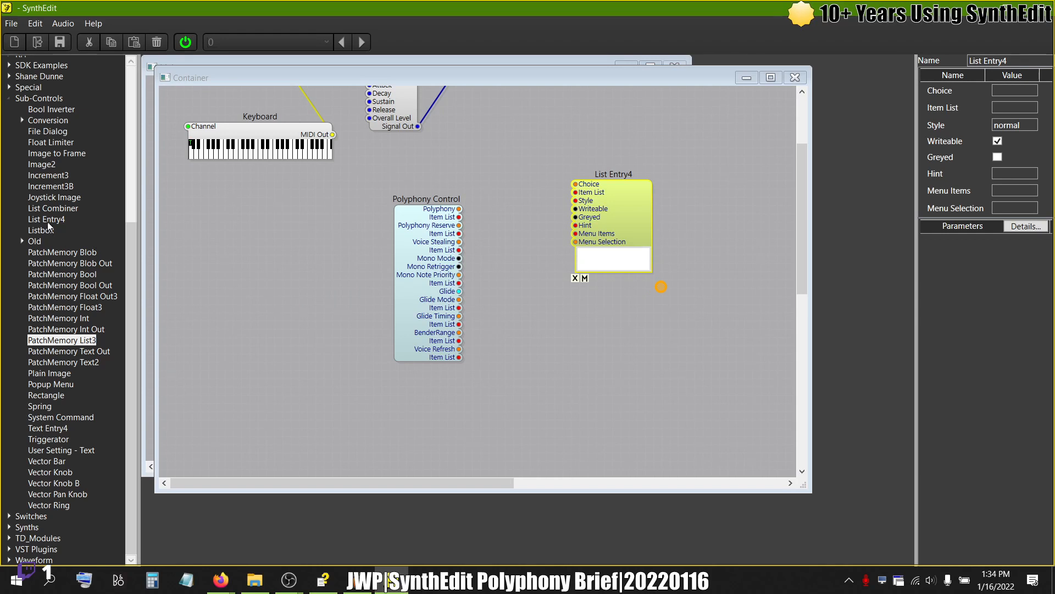
drag(47, 220, 259, 229)
drag(625, 339, 625, 339)
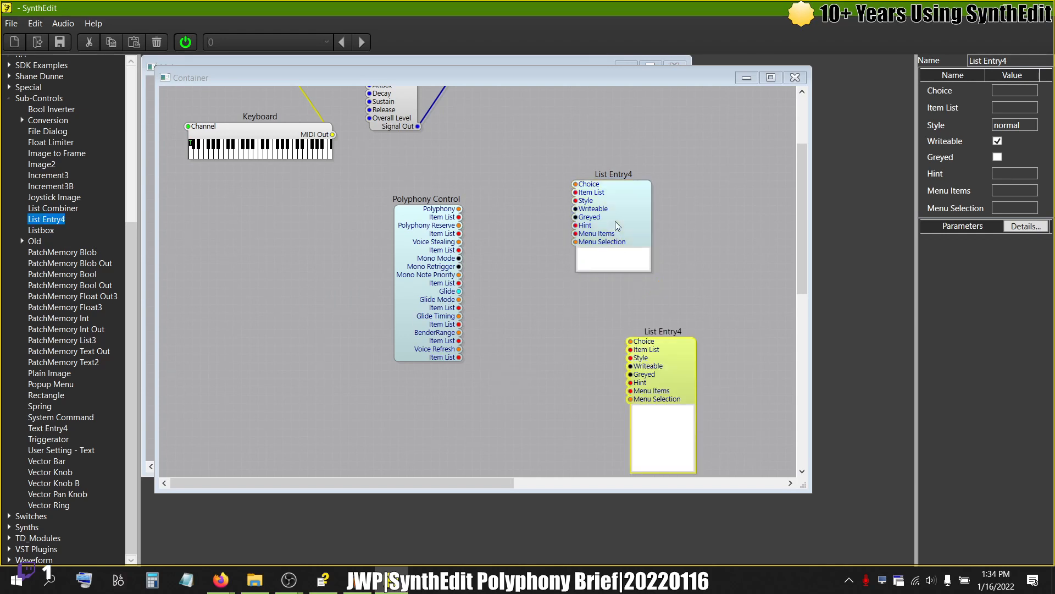
drag(664, 390, 612, 328)
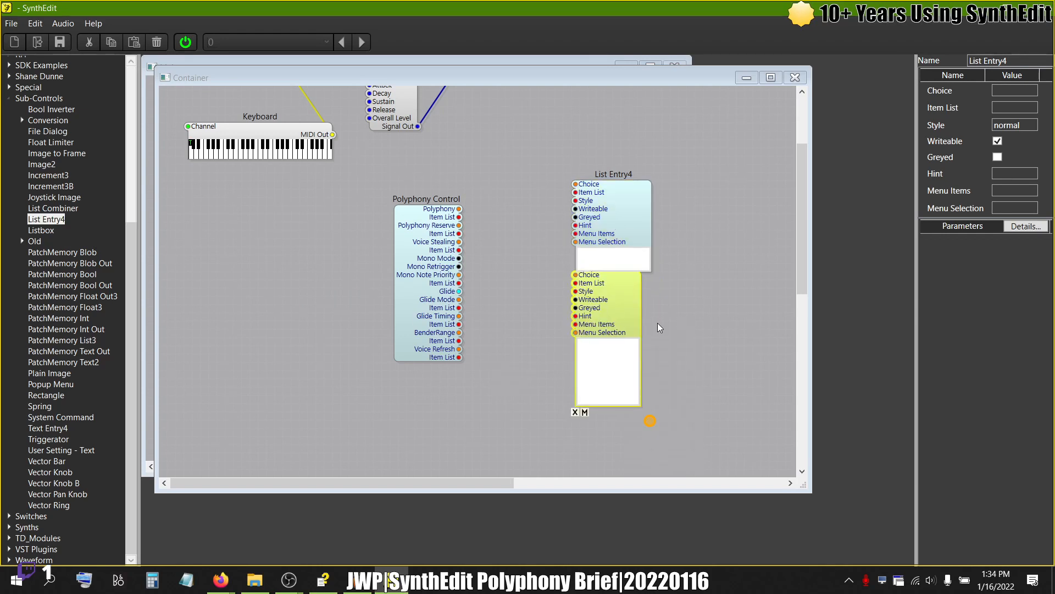
click(616, 230)
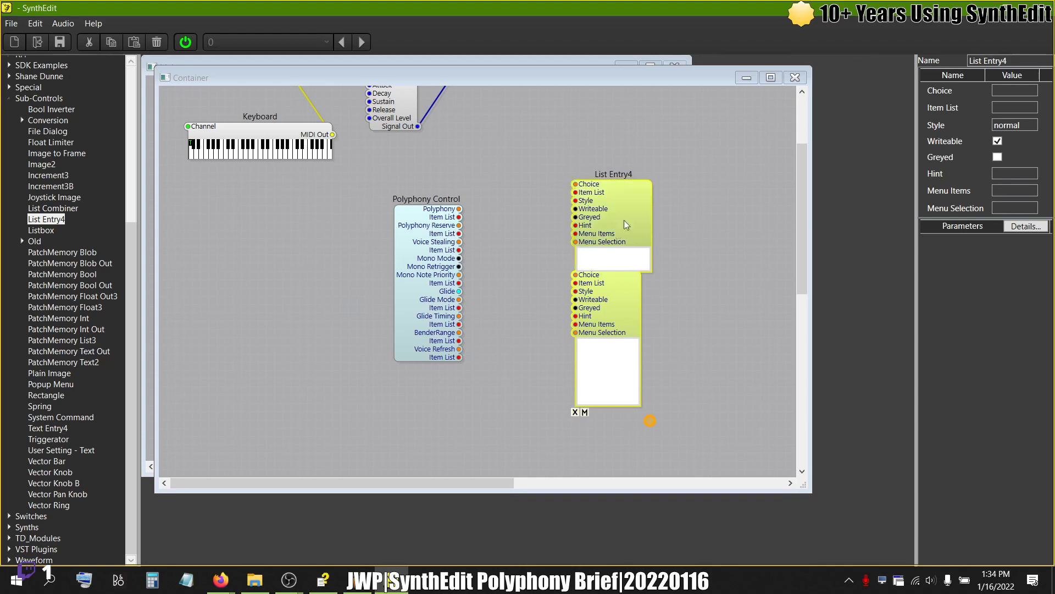
- Delete the two overlapping List Entry4 modules and reopen the Container at the Polyphony Control
key(Delete)
click(794, 77)
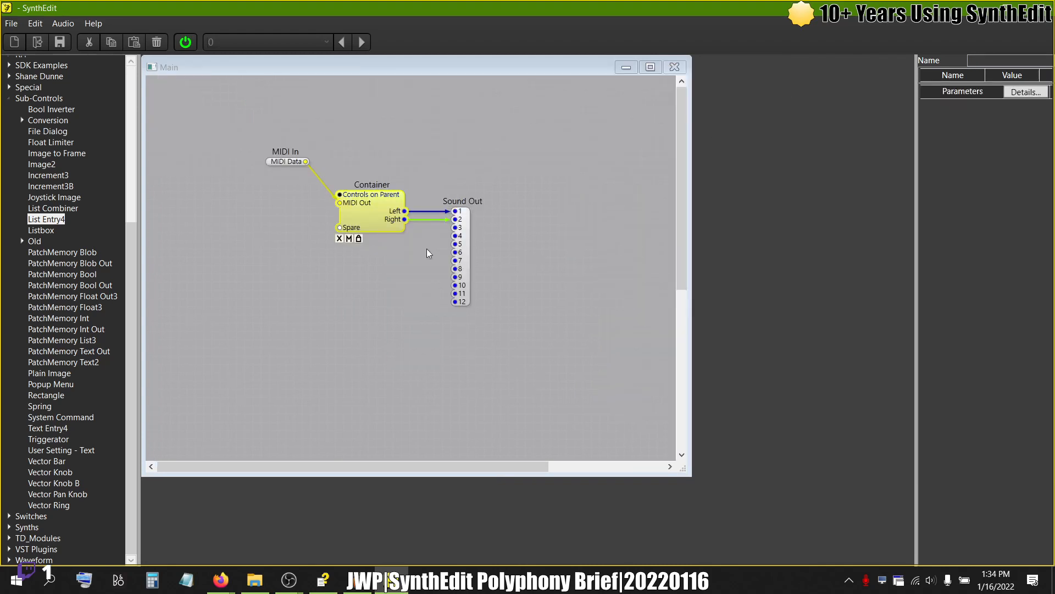
double_click(376, 203)
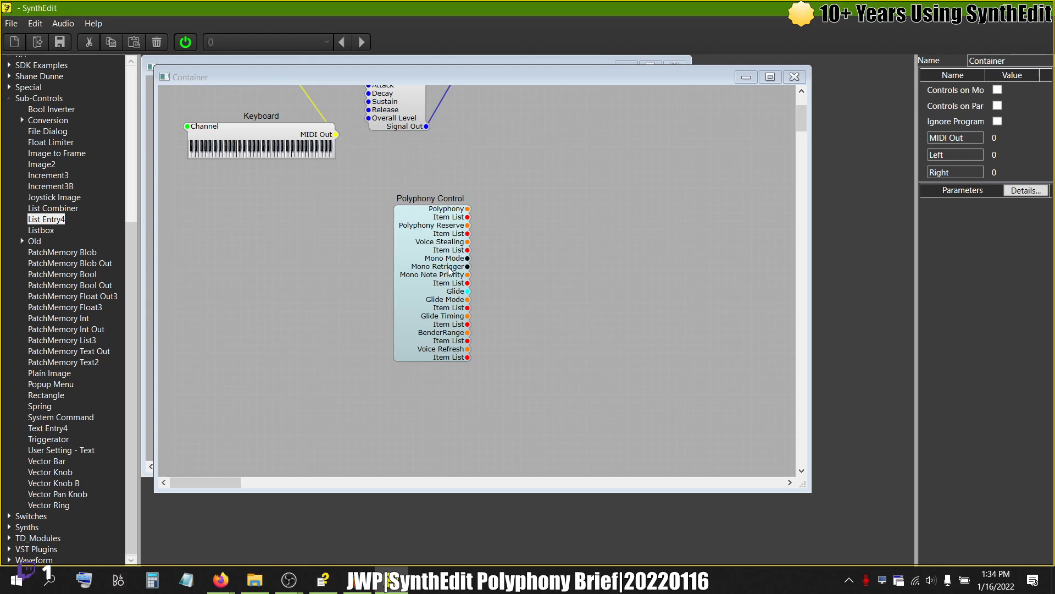
scroll(496, 246, up, 3)
scroll(496, 245, down, 3)
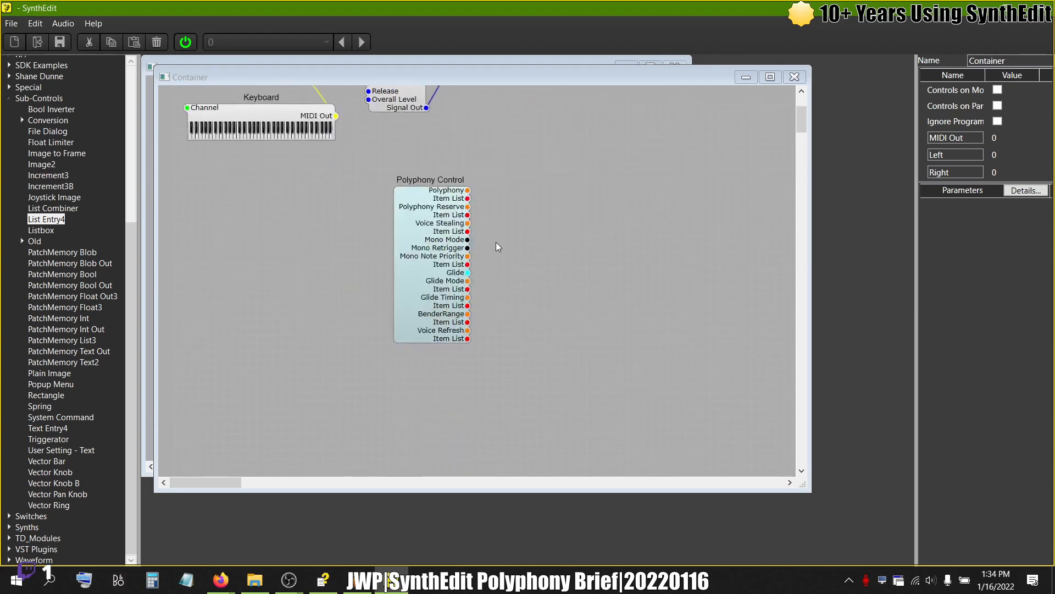
scroll(496, 246, up, 1)
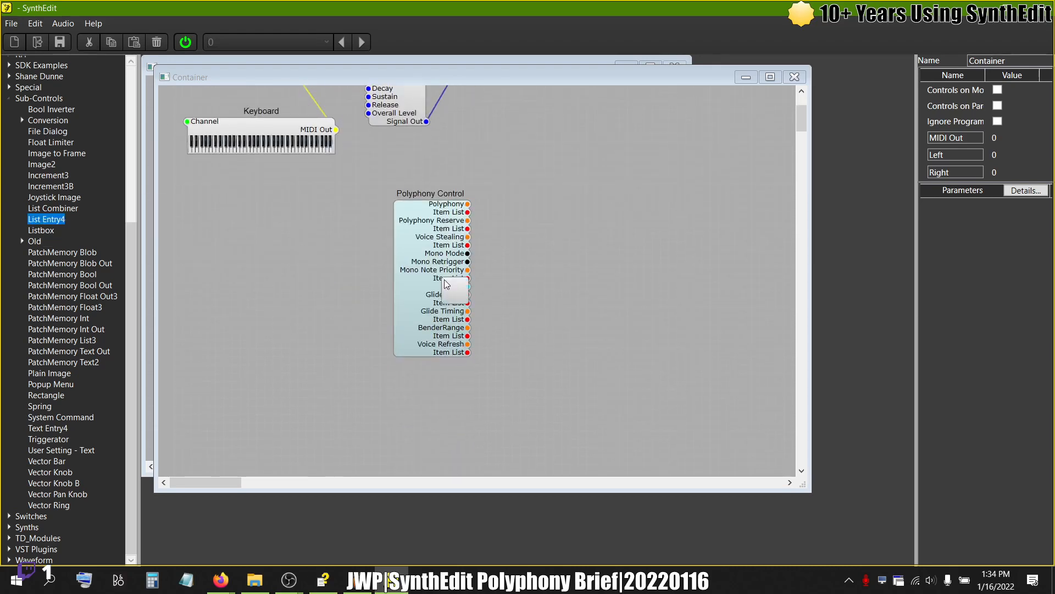
- Add a List Entry4 module beside Polyphony Control and resize its display to a single-line height
drag(614, 335, 631, 294)
drag(607, 250, 589, 227)
drag(582, 263, 582, 280)
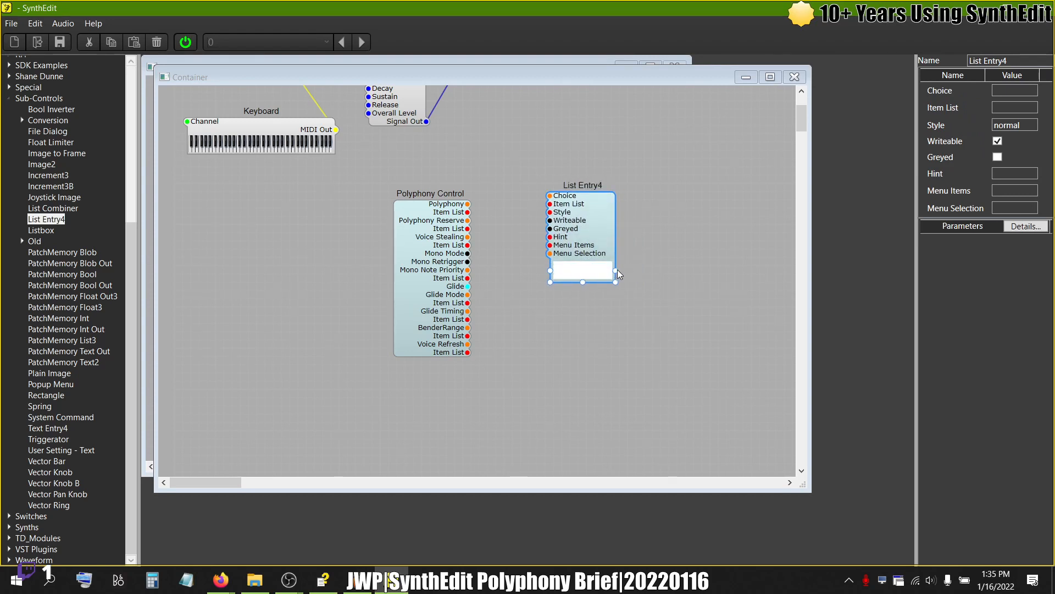
drag(618, 270, 615, 272)
click(795, 78)
double_click(380, 219)
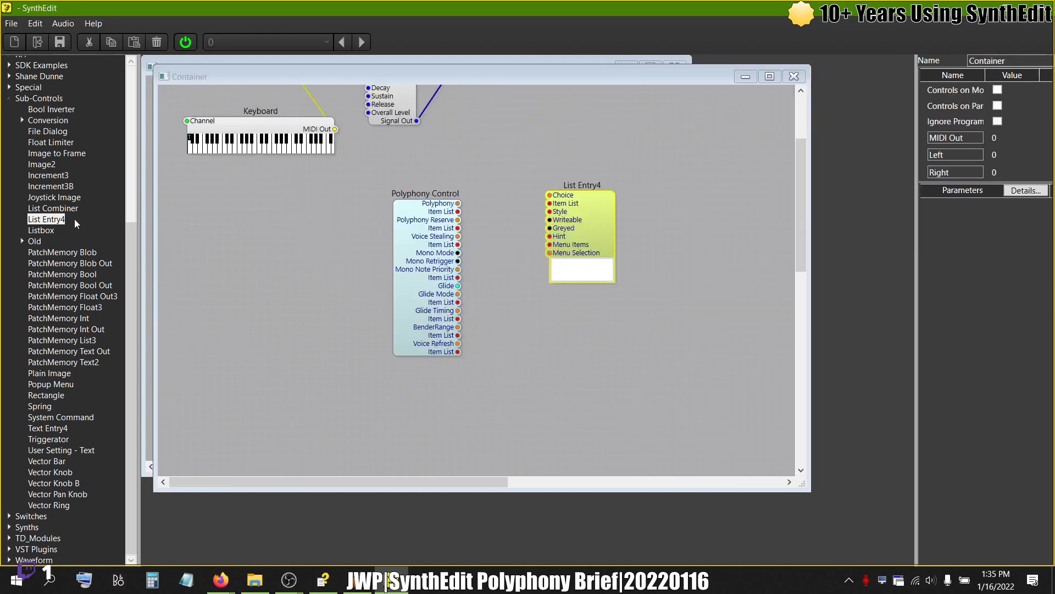
drag(74, 219, 88, 222)
drag(636, 359, 638, 367)
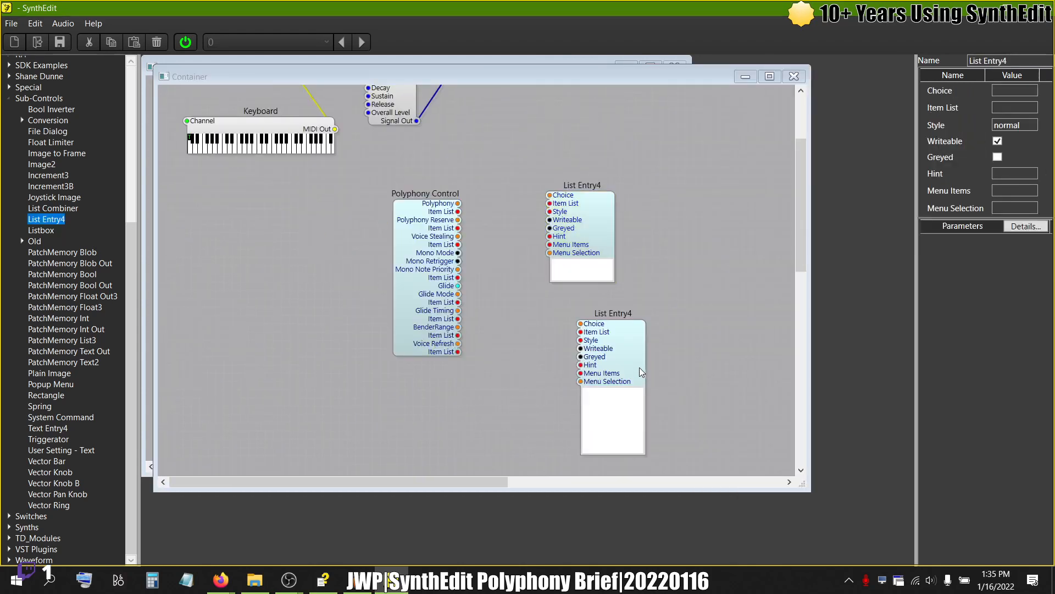
click(614, 361)
drag(662, 459, 659, 422)
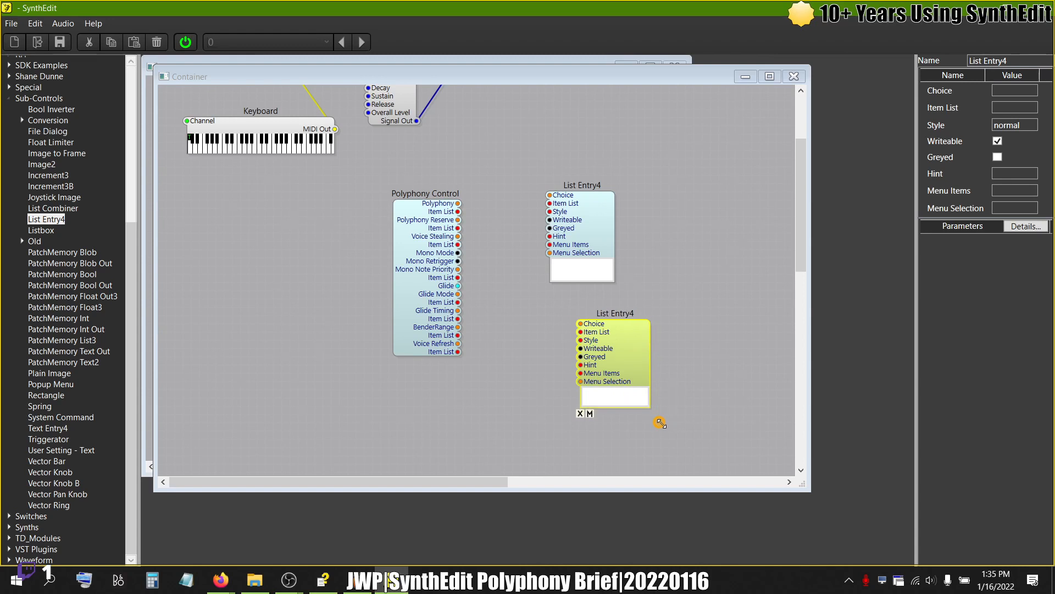
click(589, 231)
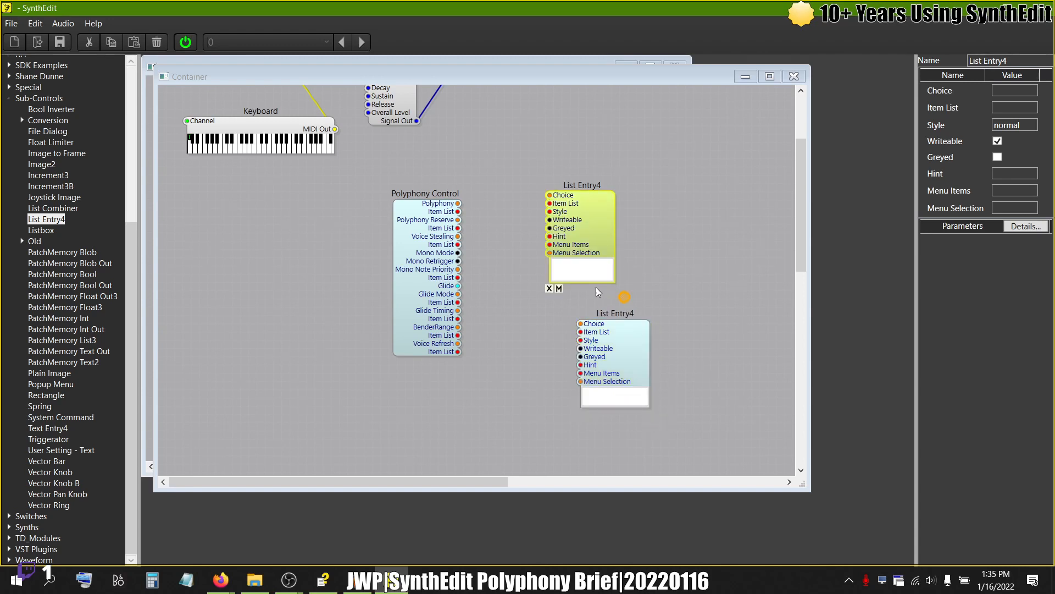
click(632, 365)
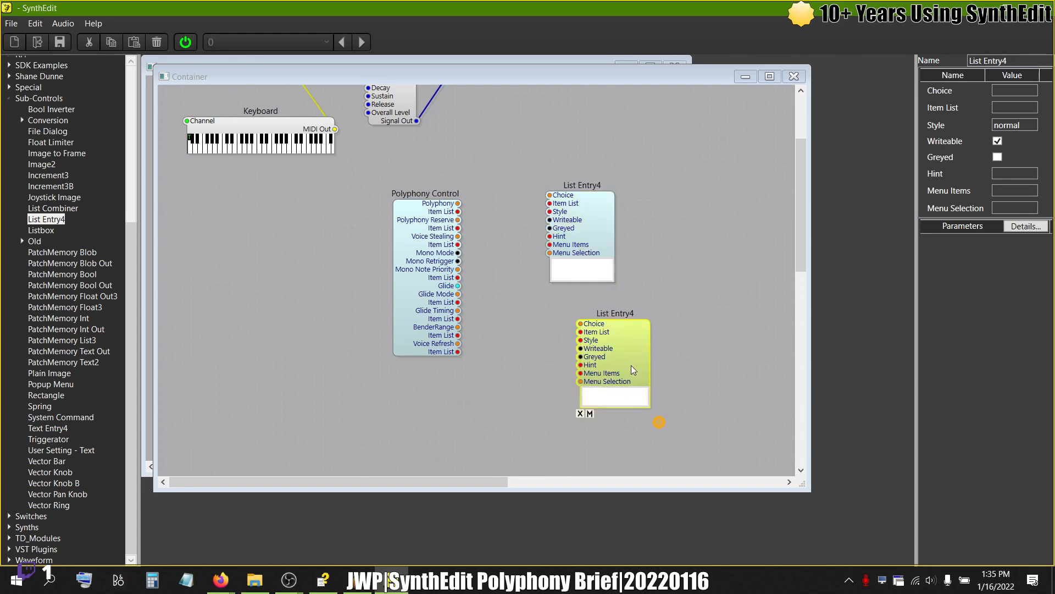
key(Delete)
click(795, 77)
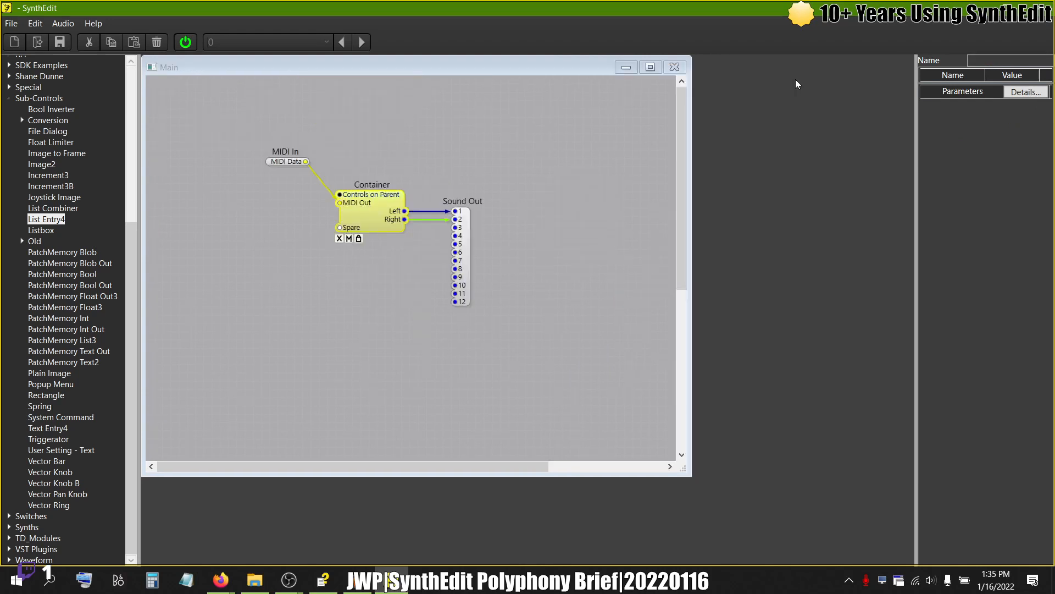
double_click(361, 219)
click(604, 222)
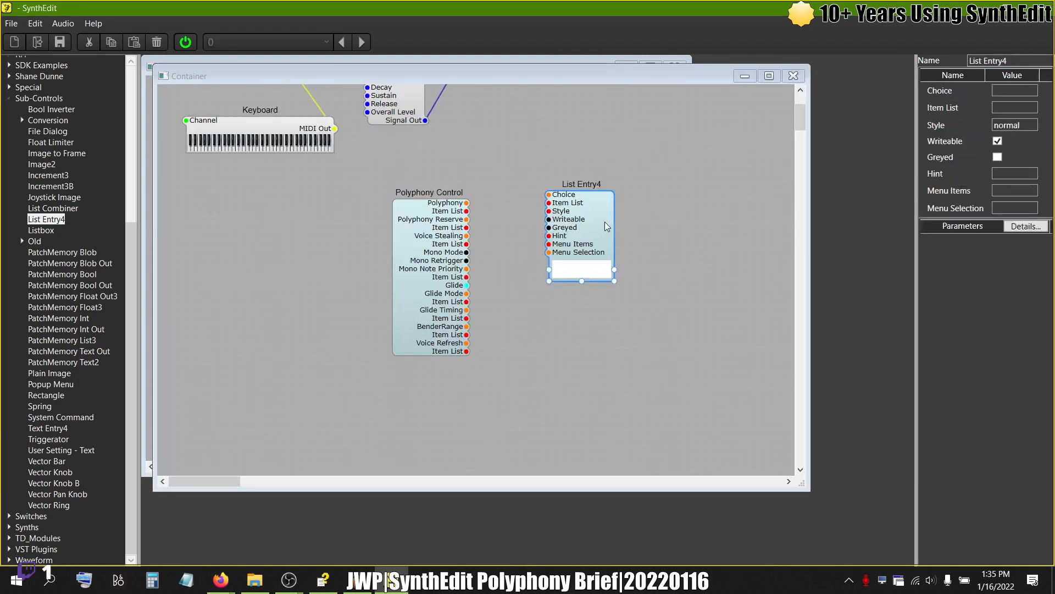
drag(49, 221, 605, 329)
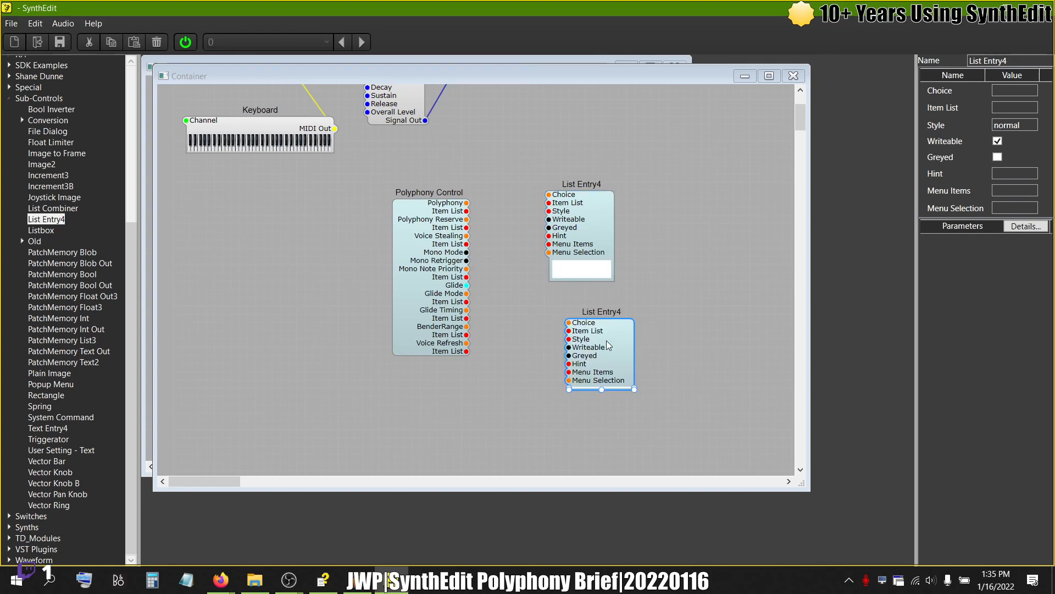
key(ctrl+z)
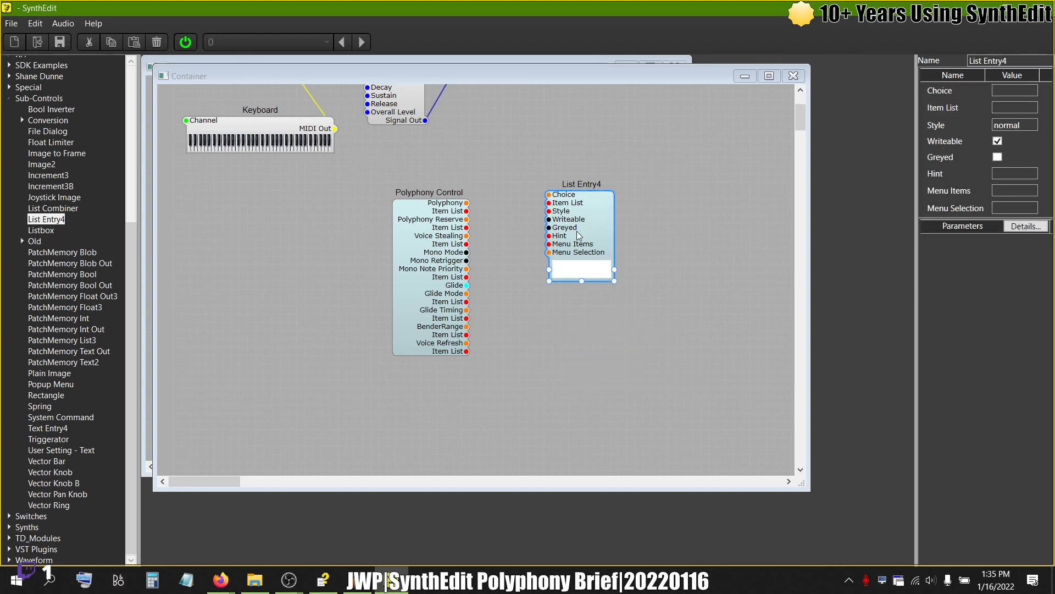
- Duplicate the List Entry4 directly beneath the original and move both, together with Polyphony Control, up toward the ADSR2
key(ctrl+v)
drag(624, 252, 567, 326)
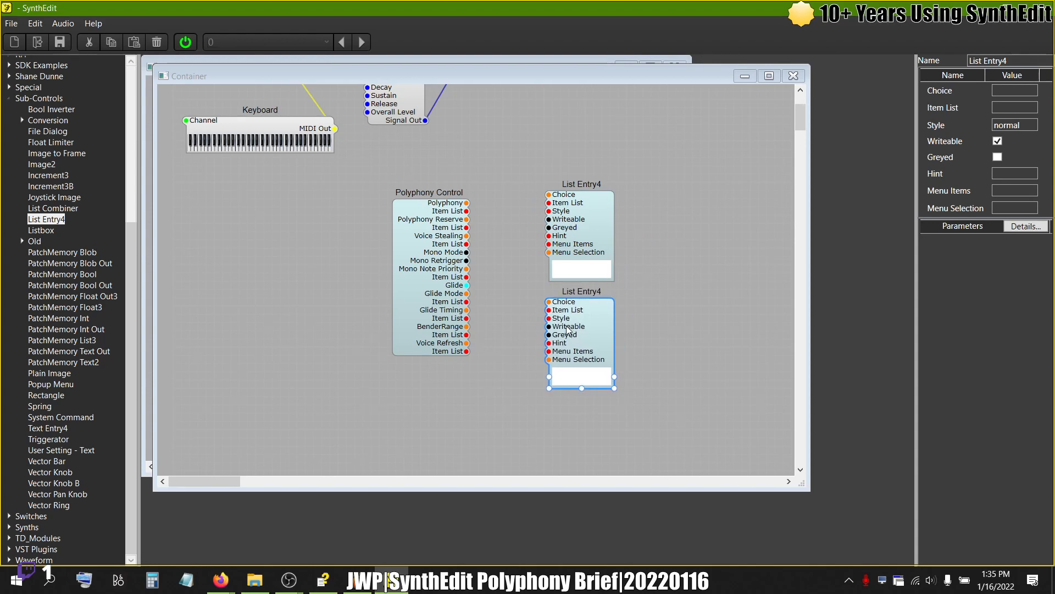
click(769, 76)
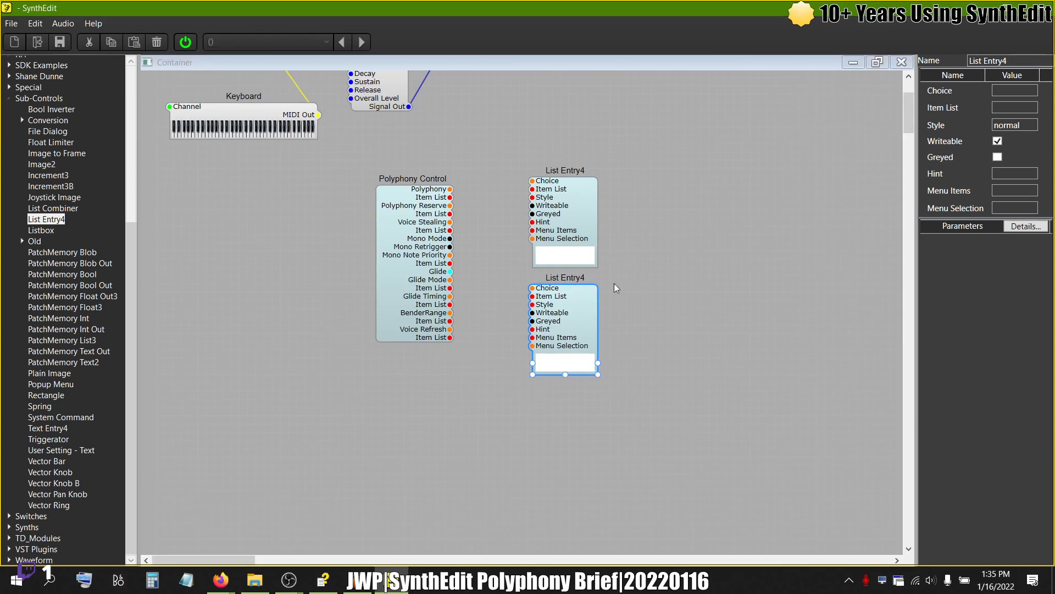
drag(617, 424, 351, 168)
drag(390, 239, 365, 189)
- Paste a third List Entry4 and place it beneath the other two
click(619, 312)
right_click(619, 312)
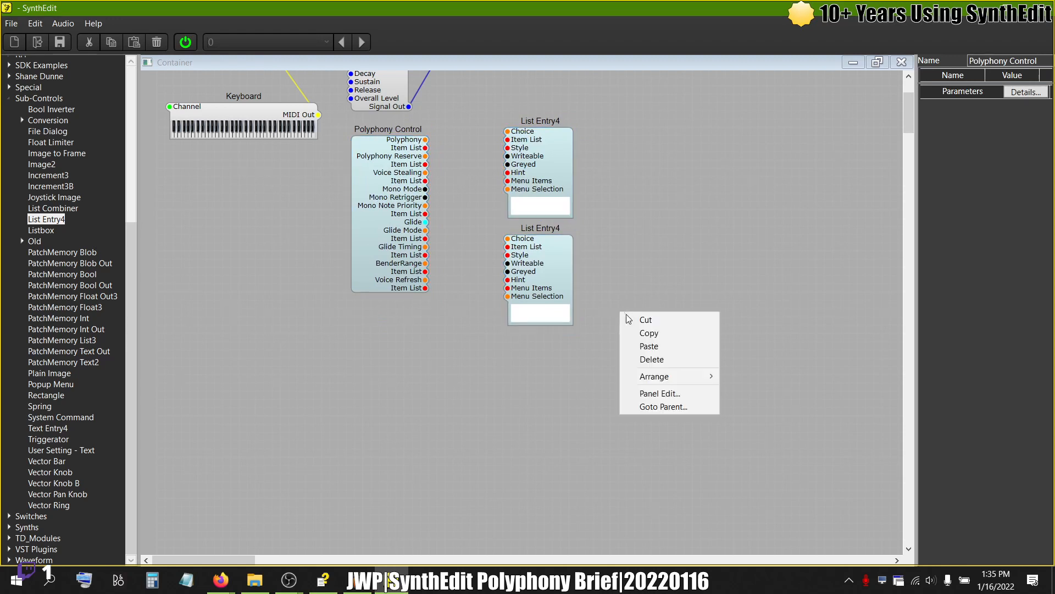
click(649, 346)
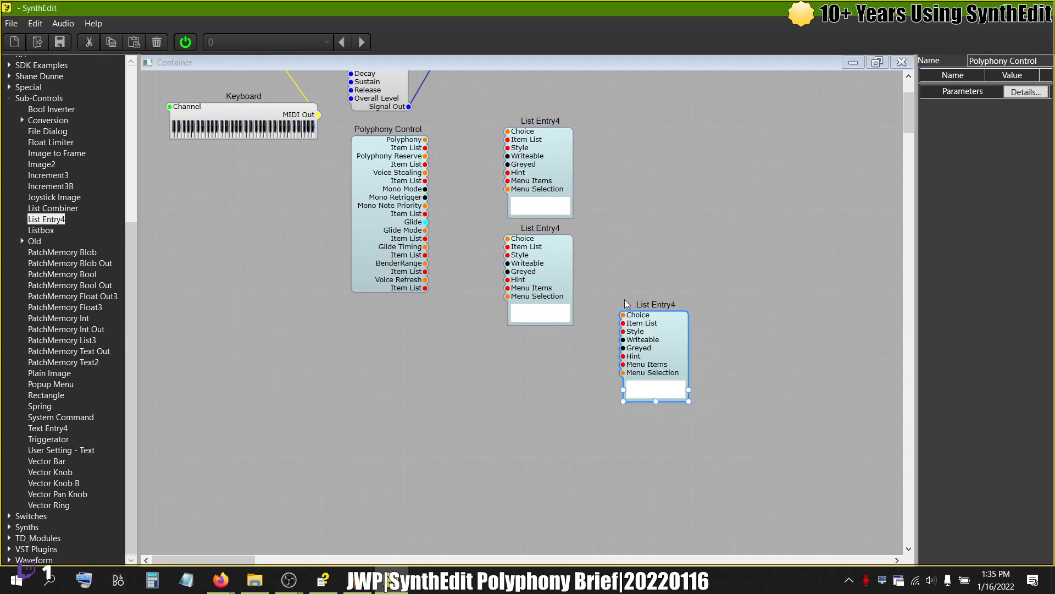
drag(643, 345, 523, 373)
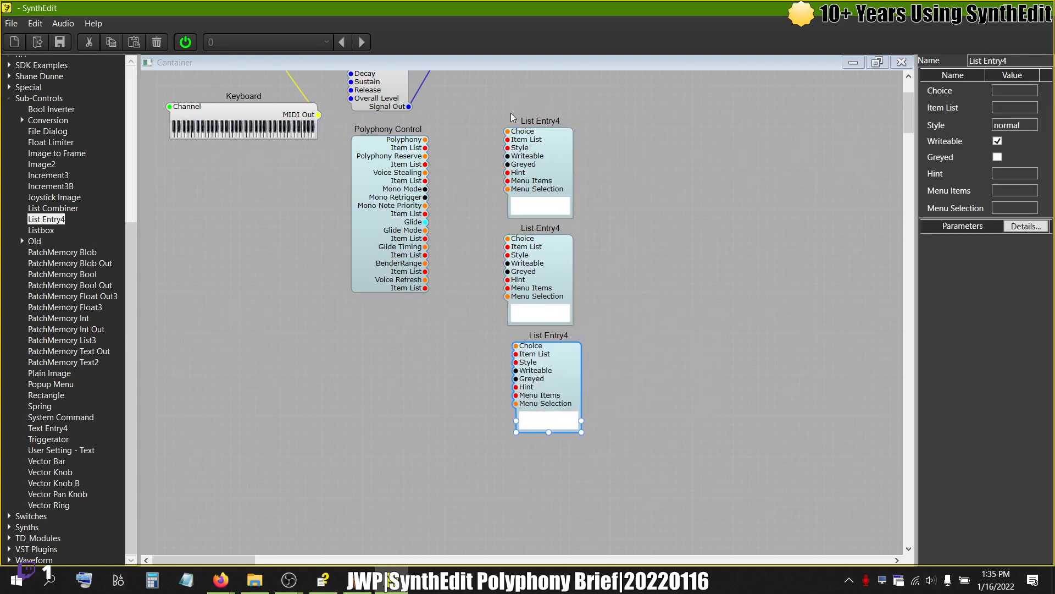
- Wire Polyphony and Polyphony Reserve, each with its Item List, to the Choice and Item List pins of the first and second List Entry4
click(507, 135)
drag(507, 135, 427, 149)
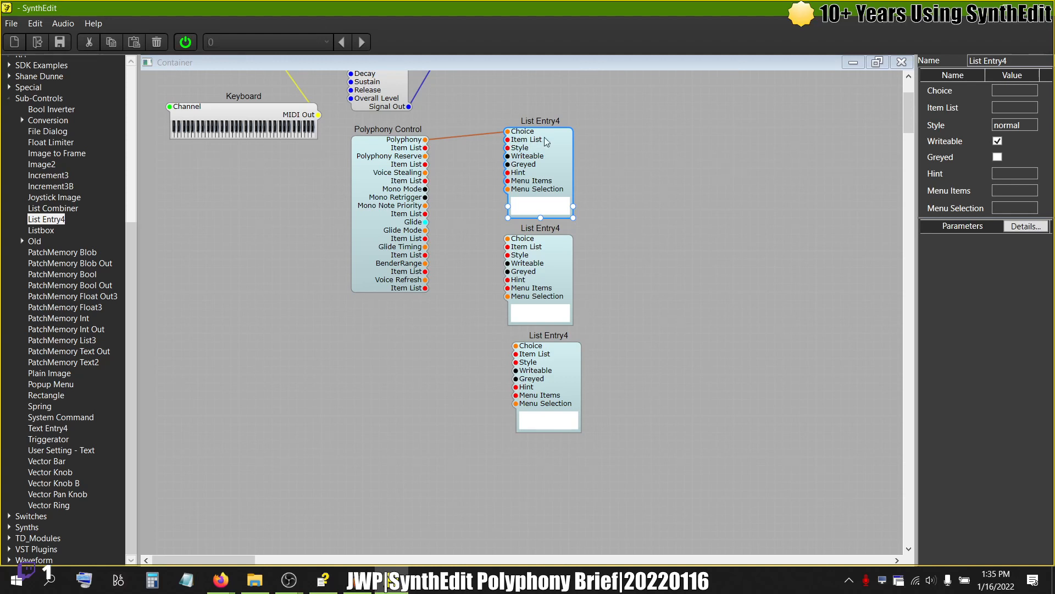
click(429, 138)
scroll(440, 183, up, 3)
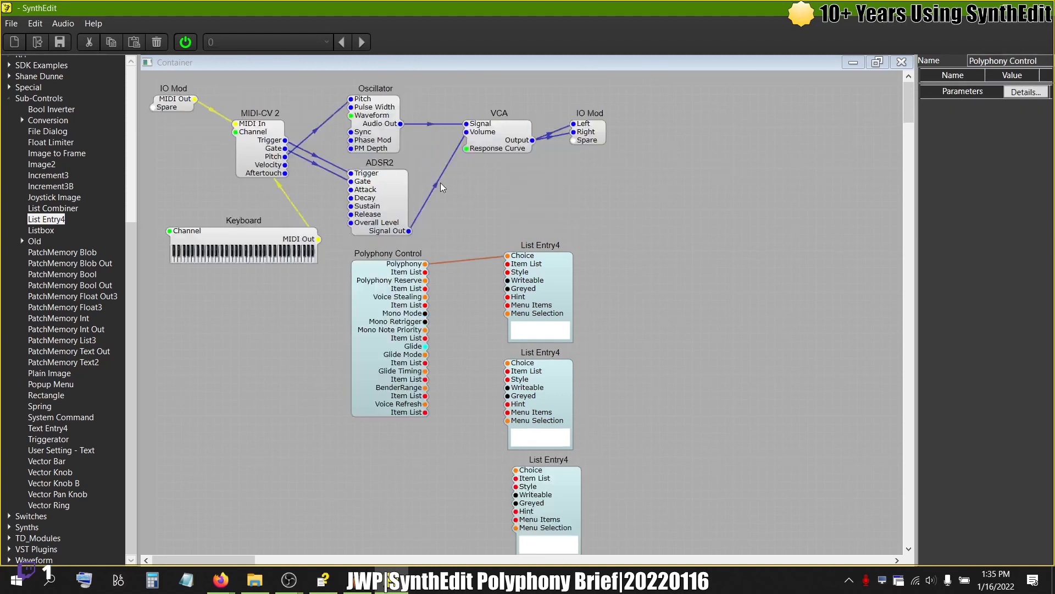
click(388, 198)
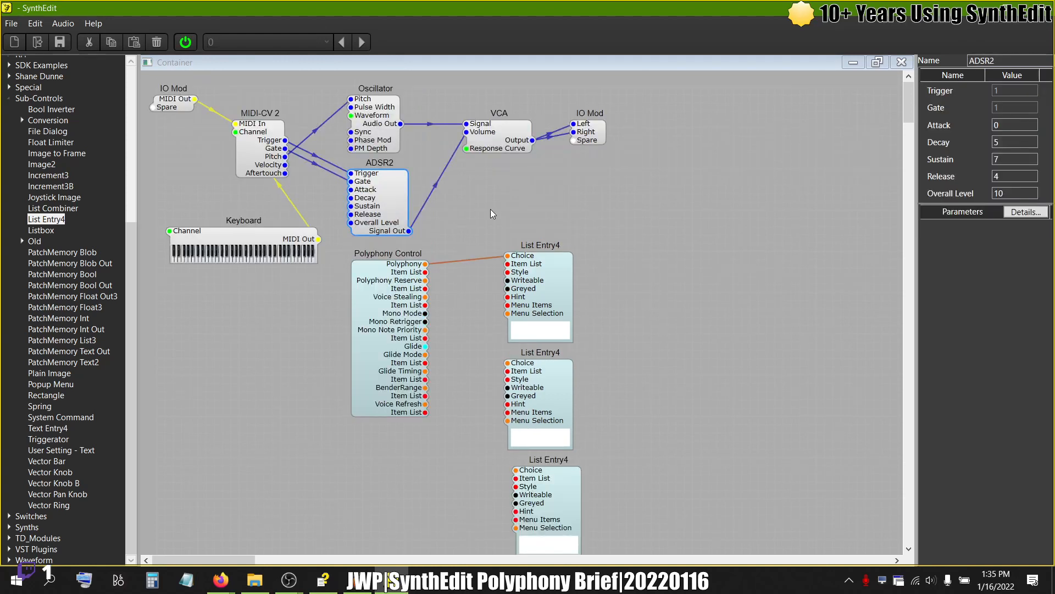
click(522, 232)
drag(425, 272, 507, 264)
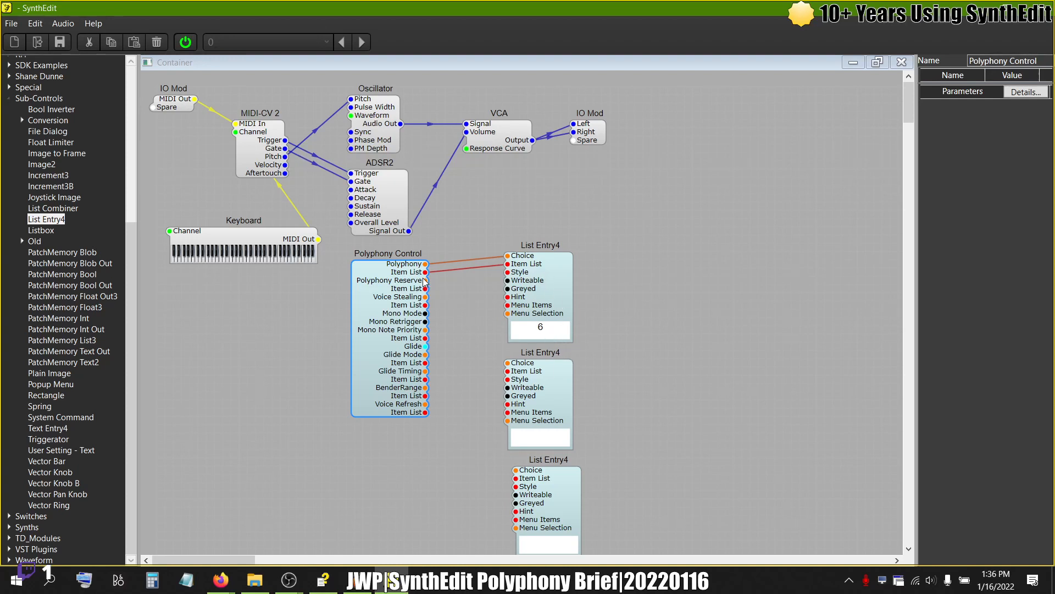
drag(424, 280, 507, 371)
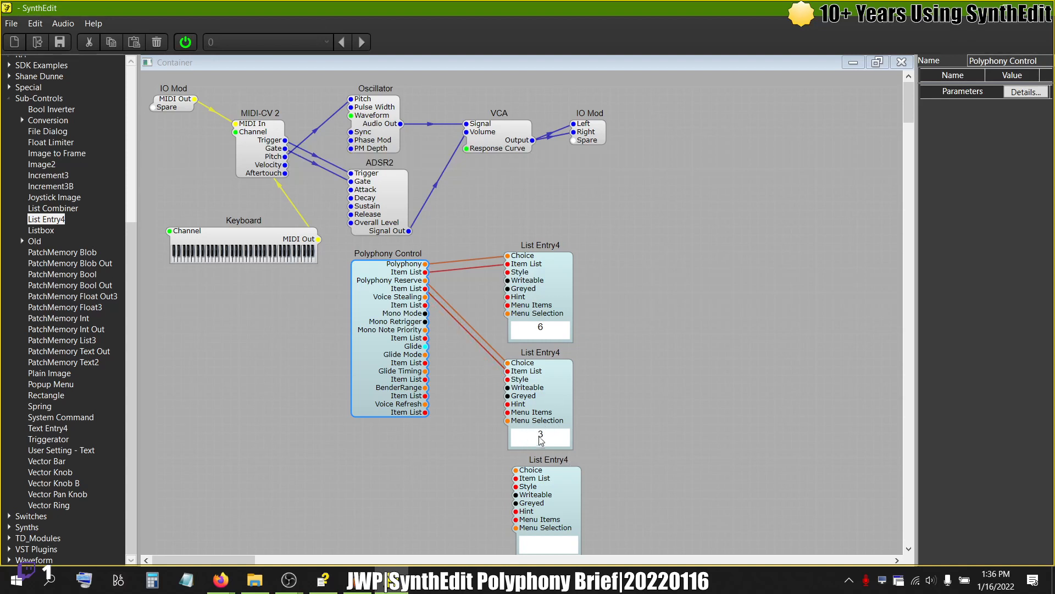
- Move the two connected List Entry4 modules up and delete the unconnected third one
drag(614, 448, 498, 226)
drag(534, 277, 535, 203)
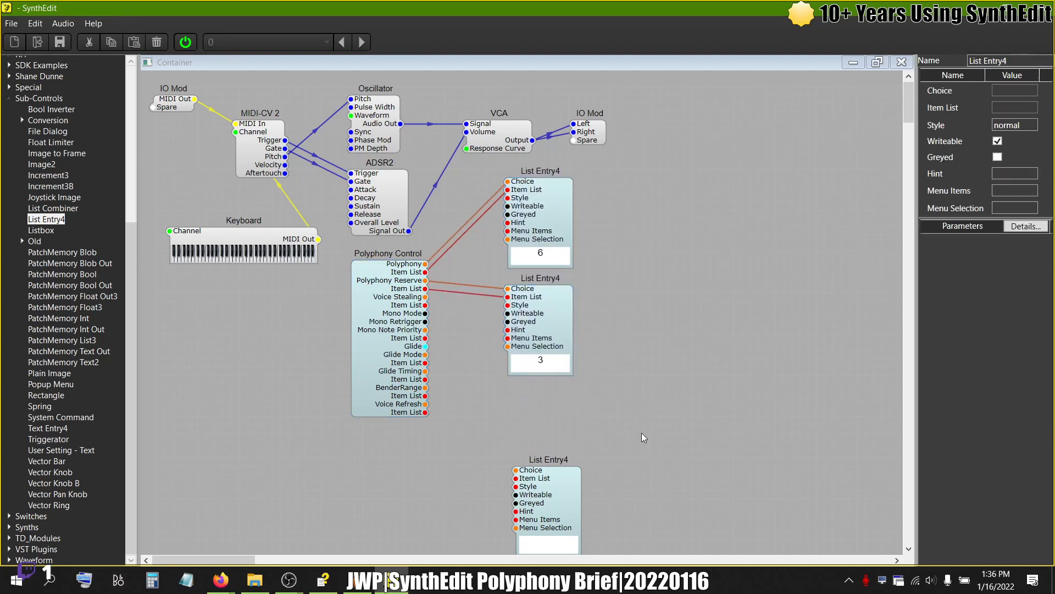
drag(532, 507, 522, 433)
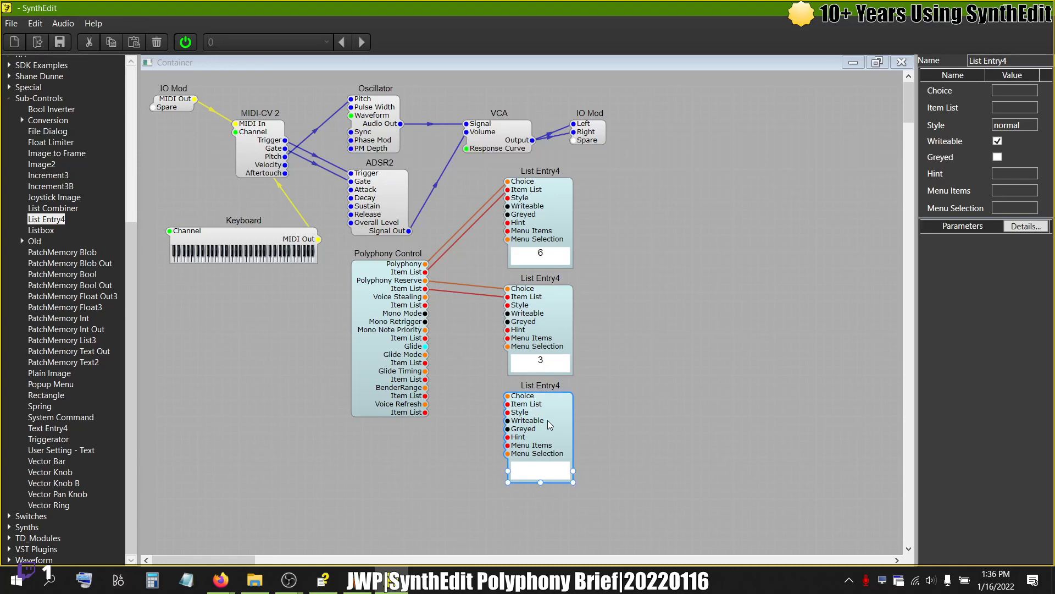
key(Delete)
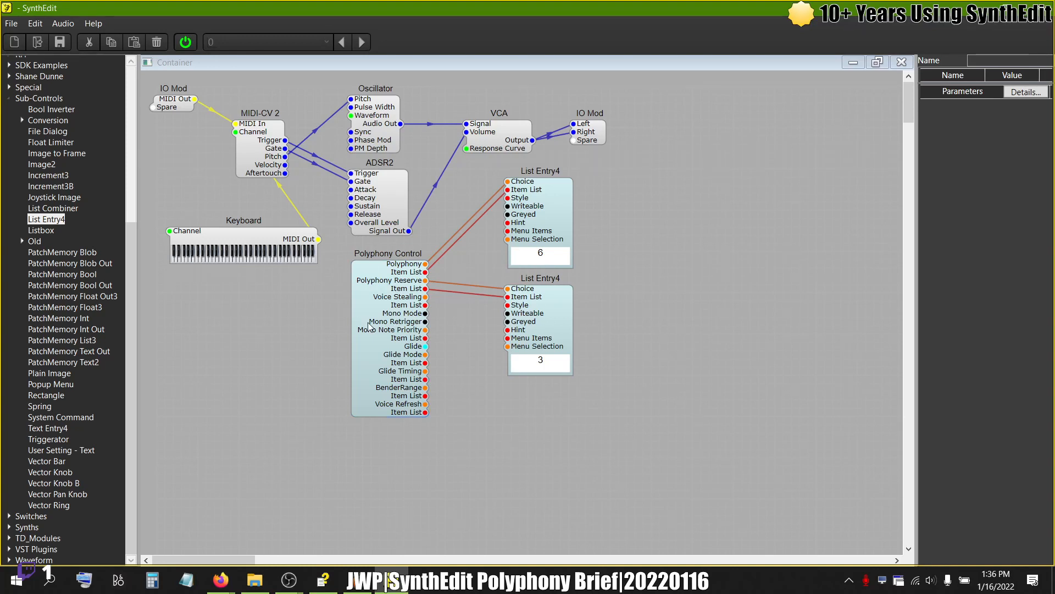
- Move Polyphony Control down and left, and restack the two List Entry4 modules just right of it, below the VCA
drag(369, 325, 352, 350)
drag(546, 316, 537, 377)
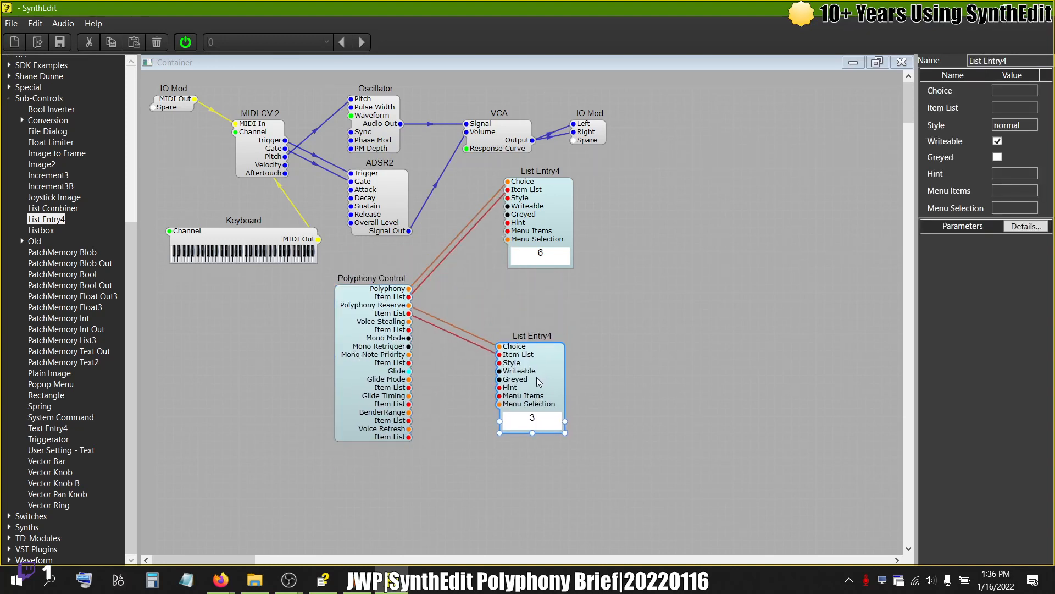
drag(541, 230, 533, 288)
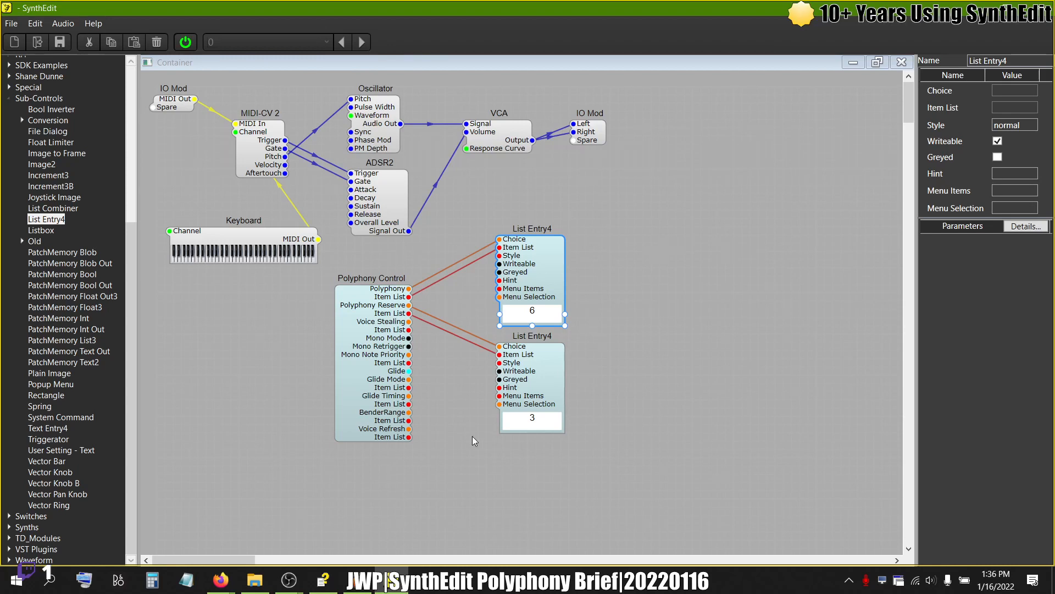
drag(661, 465, 470, 212)
drag(532, 265, 523, 198)
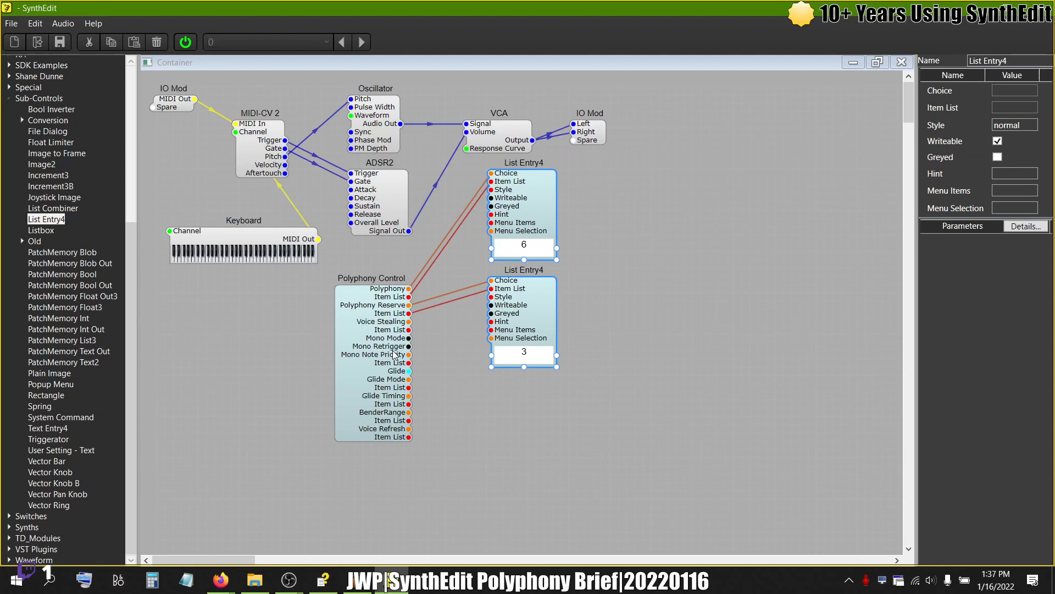
click(595, 246)
- Add a Text Entry4 module in the empty area right of the List Entry4 modules and enlarge its text field to one line
click(527, 211)
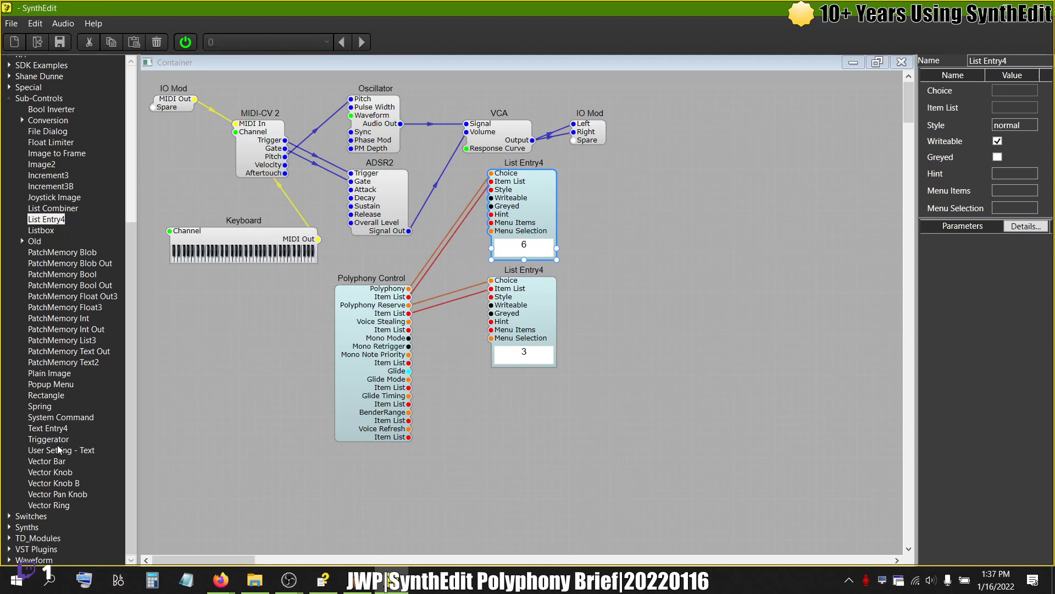
drag(54, 429, 678, 313)
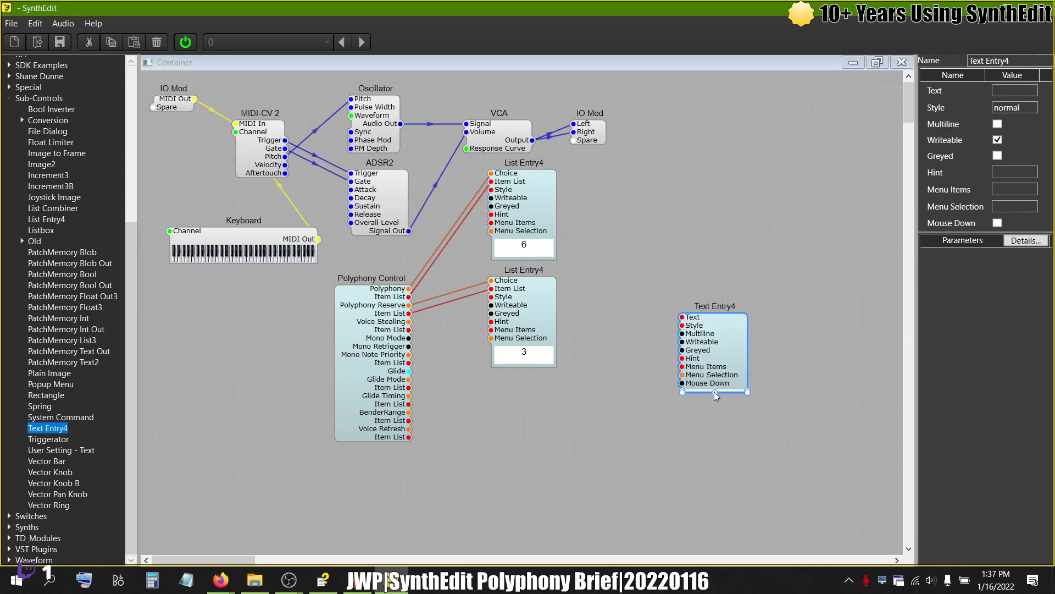
drag(714, 392, 714, 407)
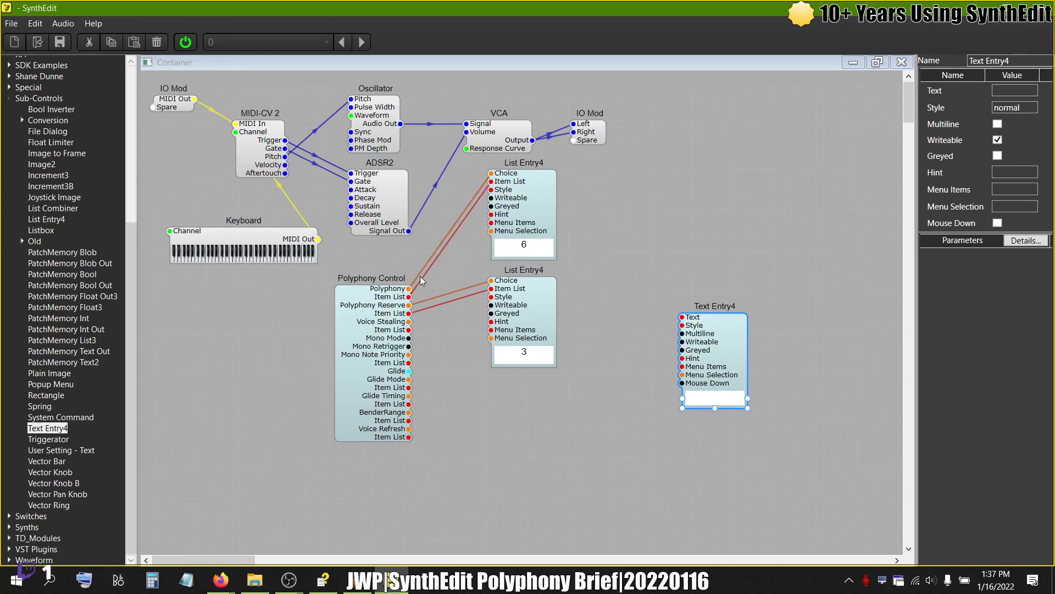
- Examine the full range of voice counts offered by the List Entry4 wired to Polyphony, without choosing another value
click(528, 247)
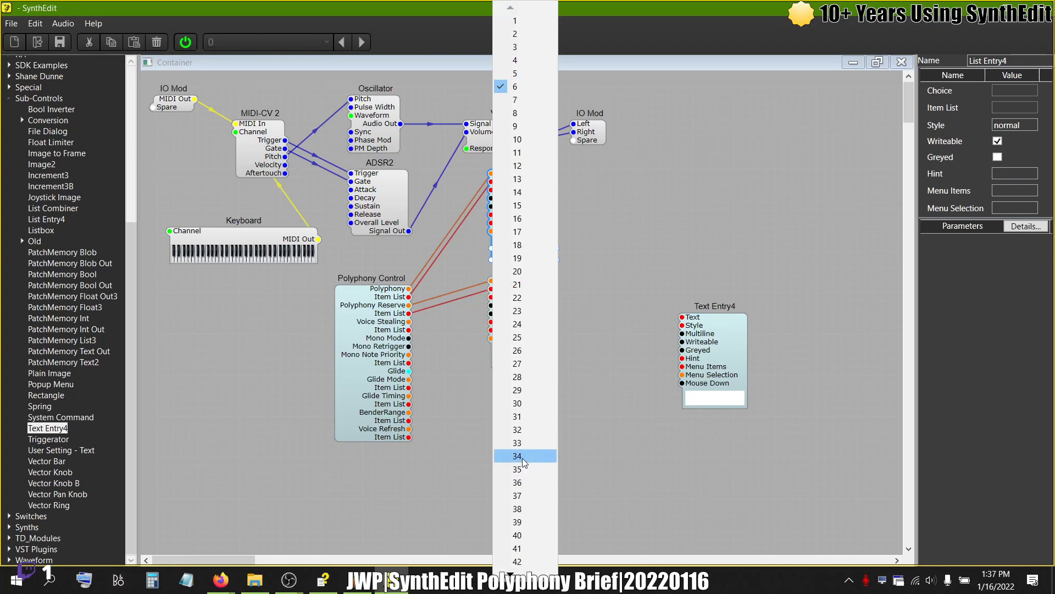
mouse_move(517, 574)
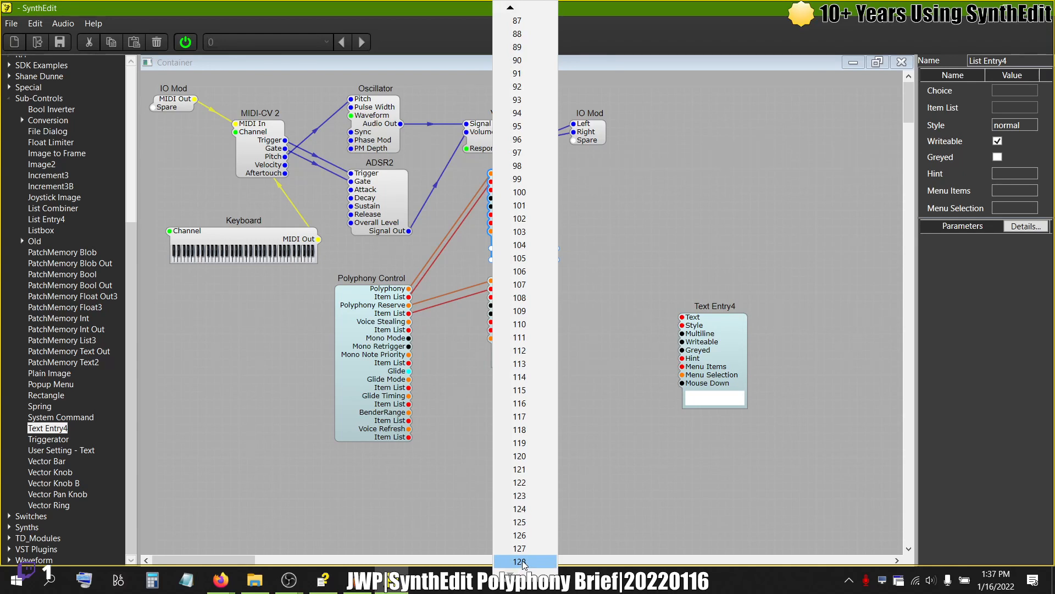
click(592, 369)
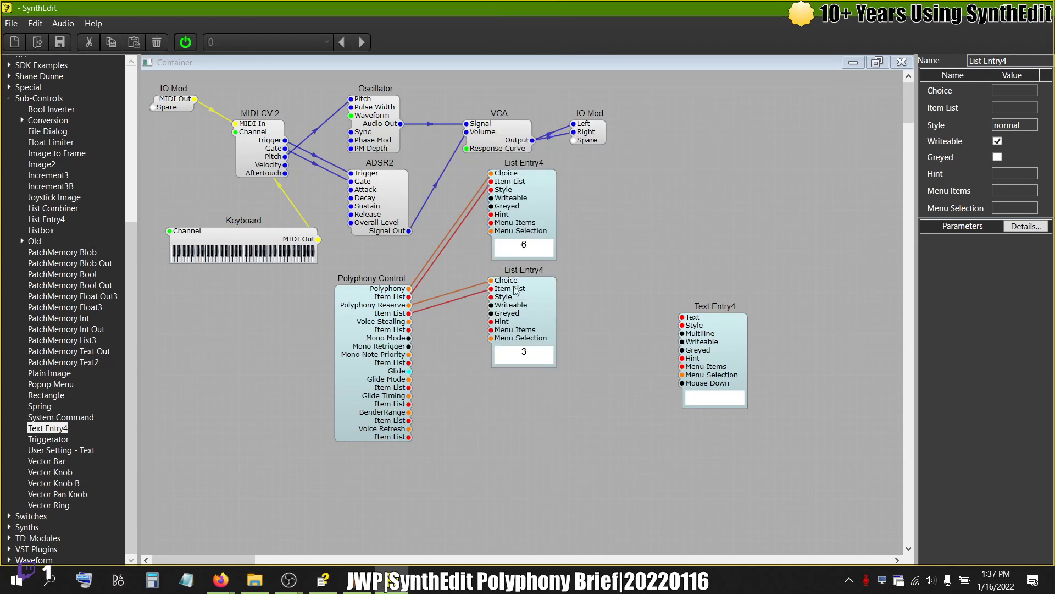
- Try a polyphony of 24 in the upper List Entry4 and return it to 6
click(525, 248)
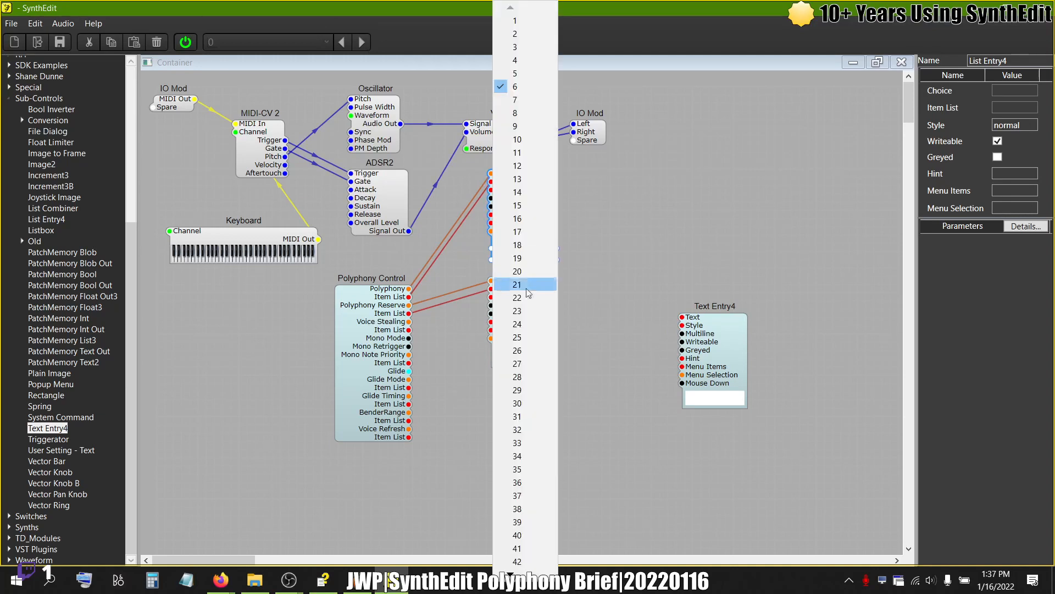
click(528, 326)
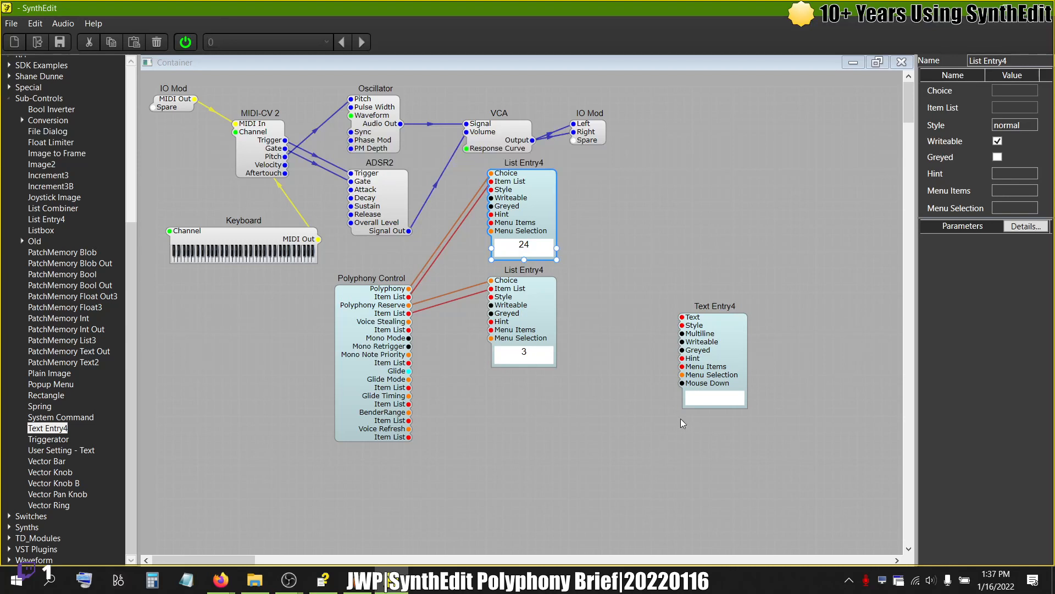
click(535, 251)
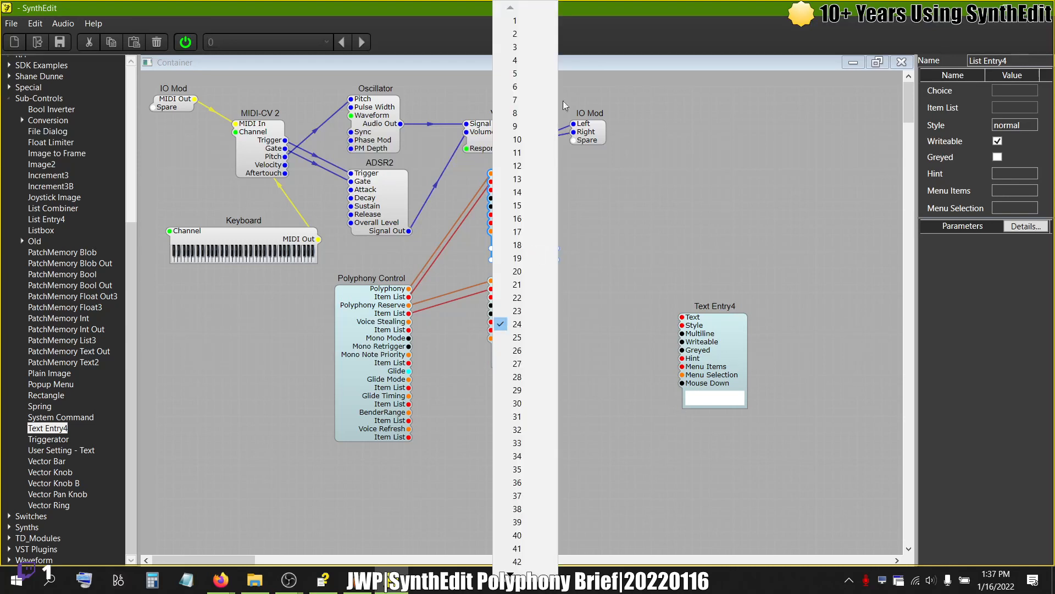
click(535, 86)
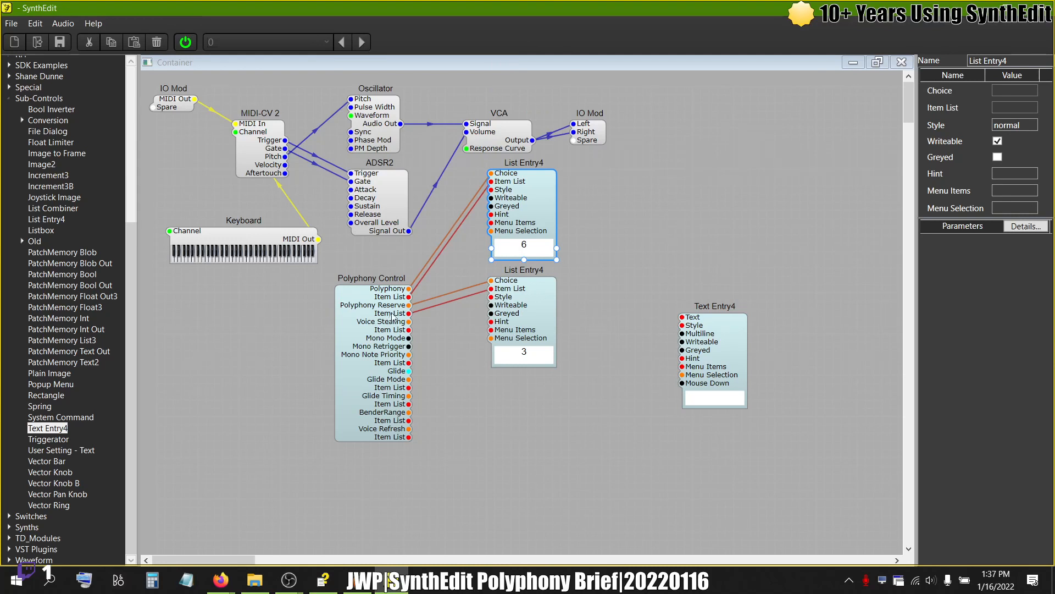
- Lower Polyphony Control and wire its Polyphony Item List to Text Entry4's Text pin, then enlarge Text Entry4 beside the List Entry4 modules
drag(389, 345, 356, 419)
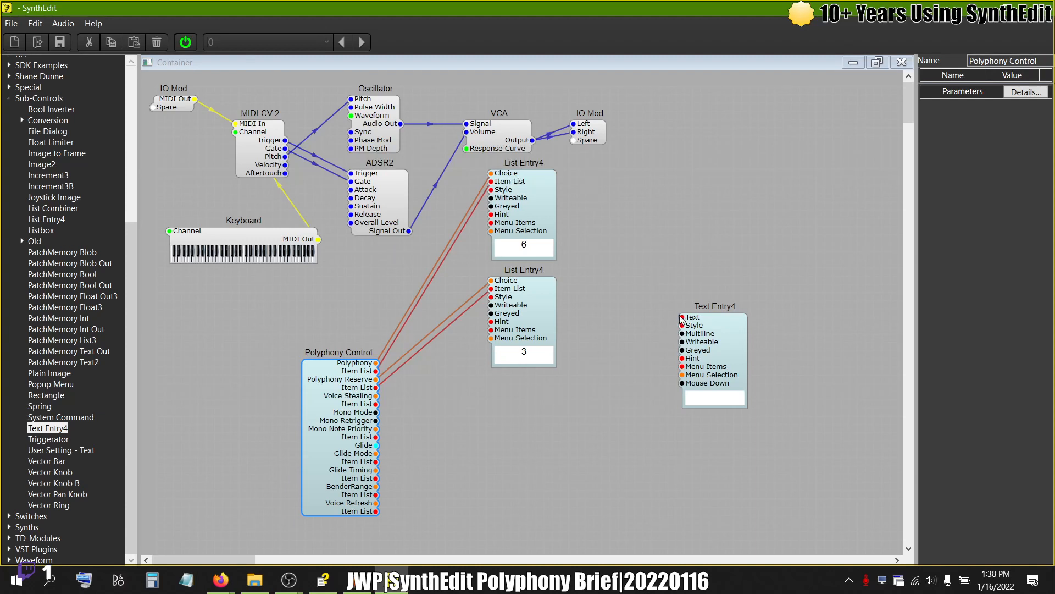
drag(681, 316, 383, 375)
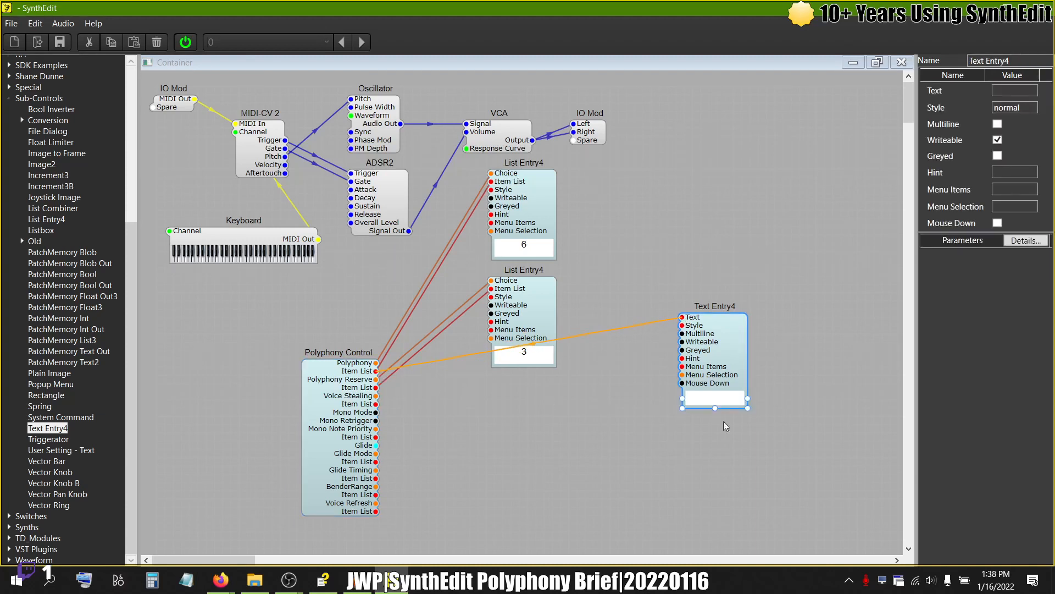
drag(721, 350, 670, 249)
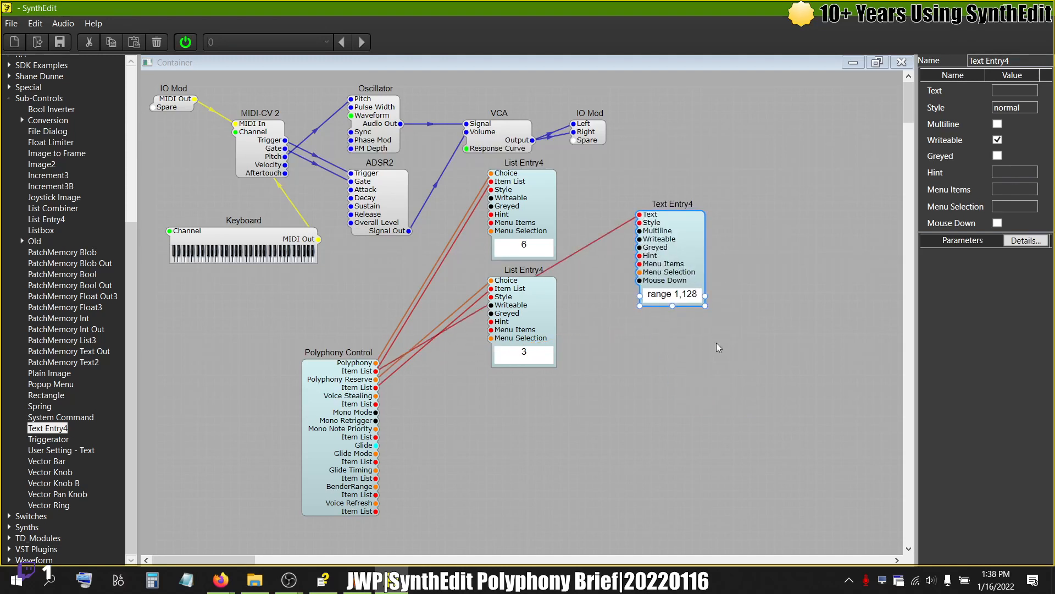
drag(706, 306, 812, 367)
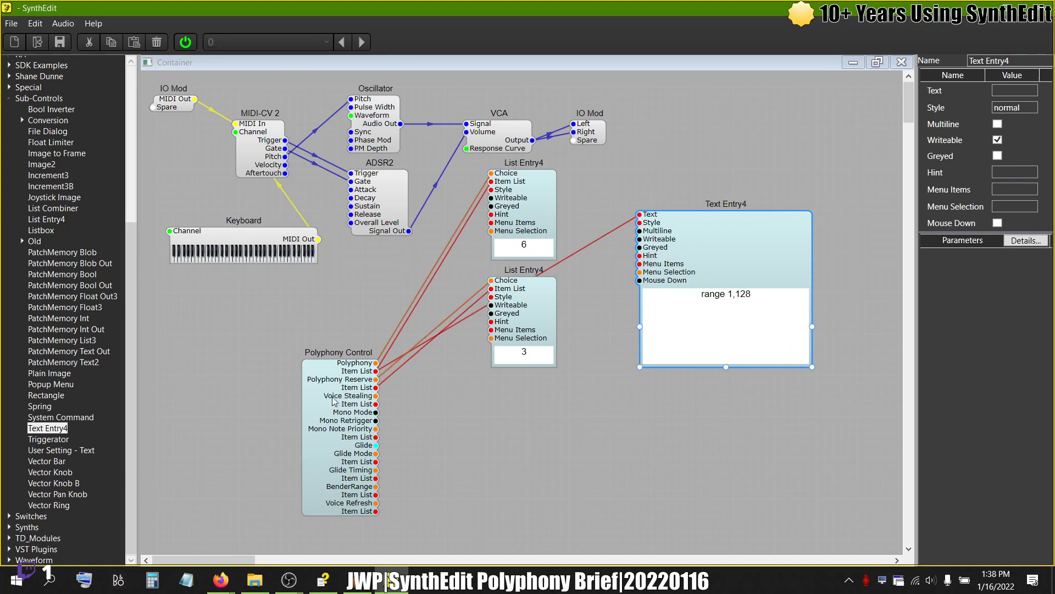
- Change the item list text in Text Entry4 to "range 1,256" and check the upper List Entry4's choices
click(762, 300)
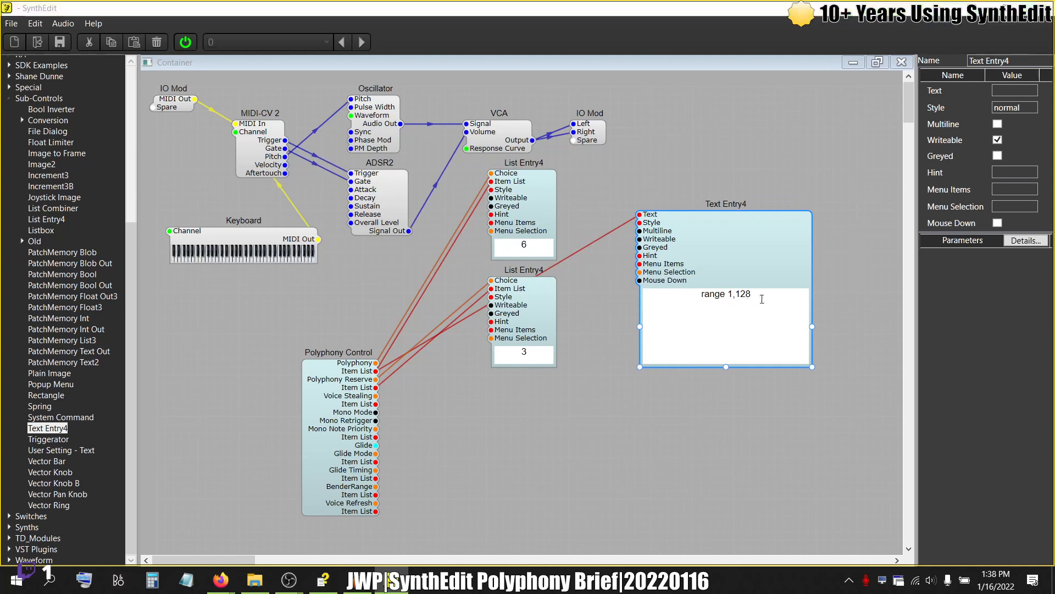
click(786, 334)
key(BackSpace)
key(BackSpace)
key(BackSpace)
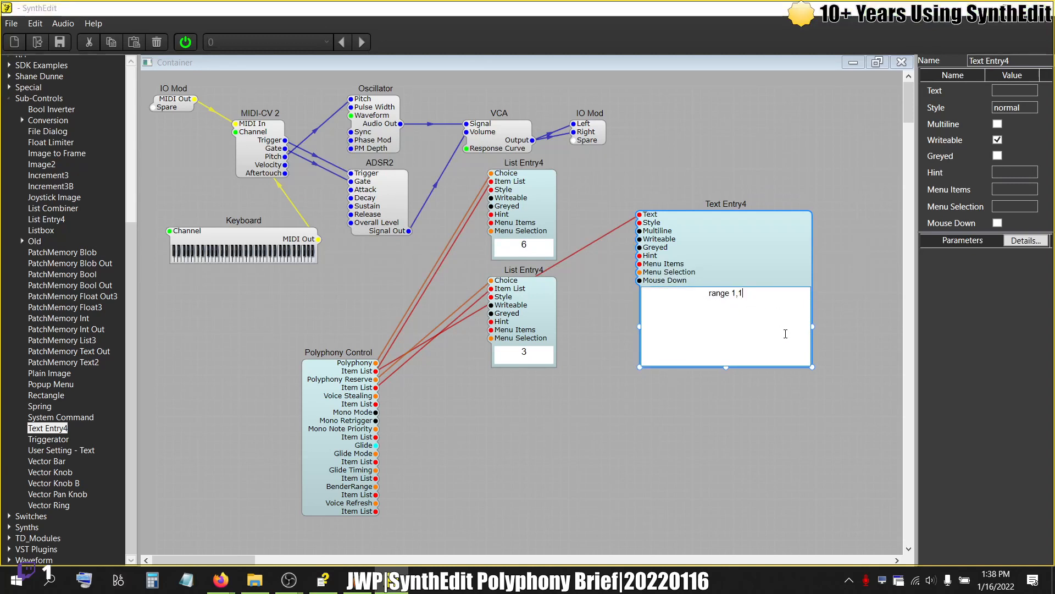
text(256)
key(Return)
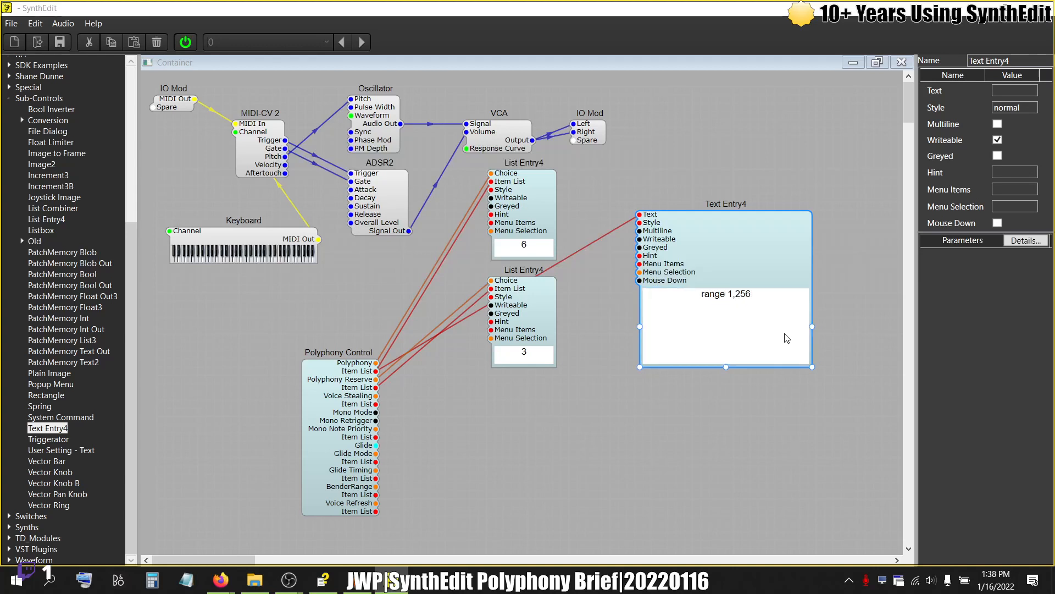
click(525, 245)
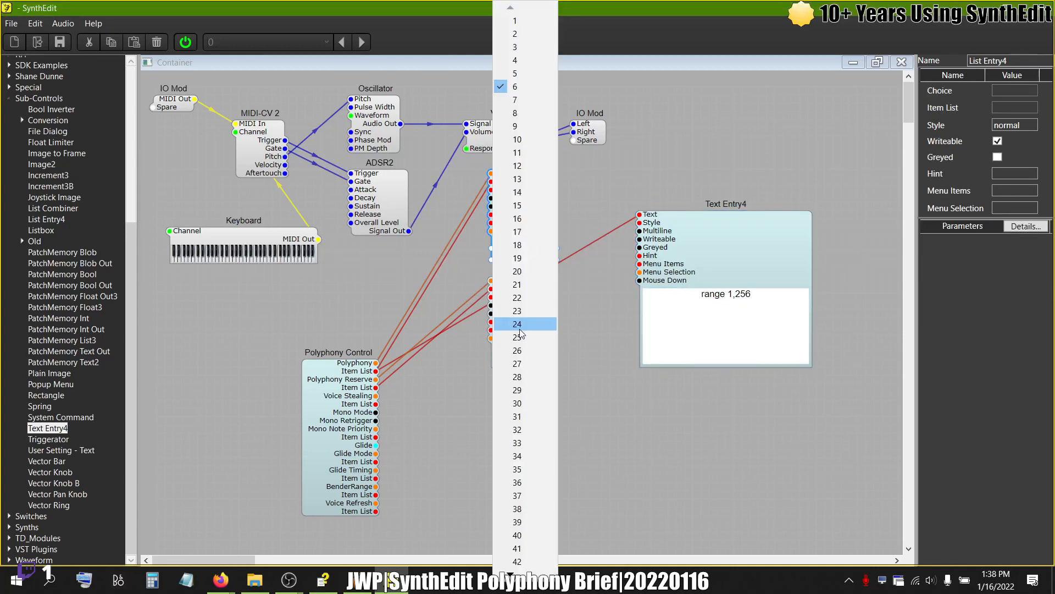
- Change the item list text in Text Entry4 to "range 0,256"
click(736, 299)
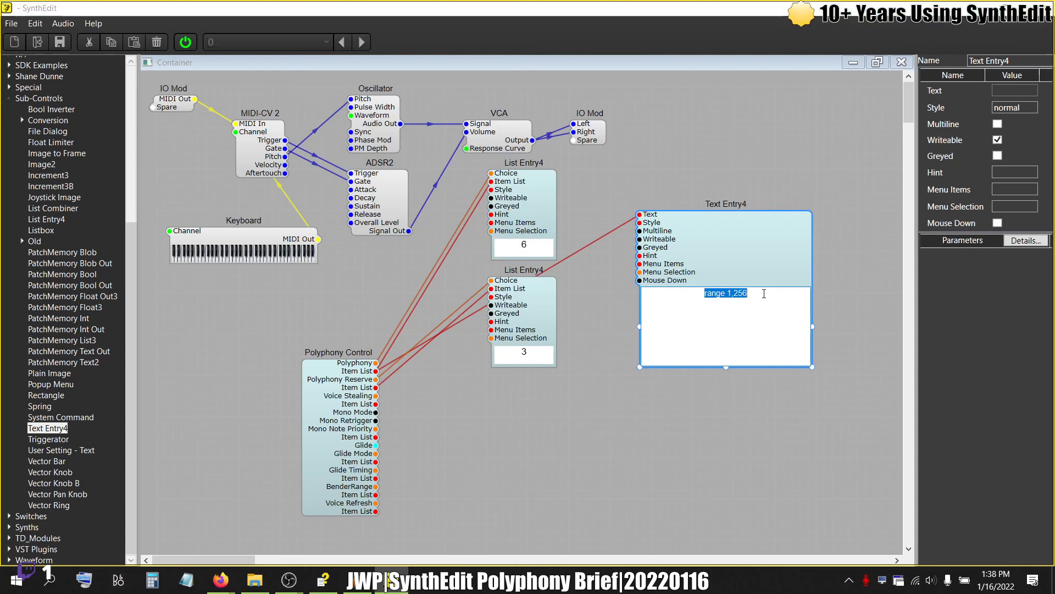
click(729, 297)
key(BackSpace)
key(Delete)
text(0)
key(Return)
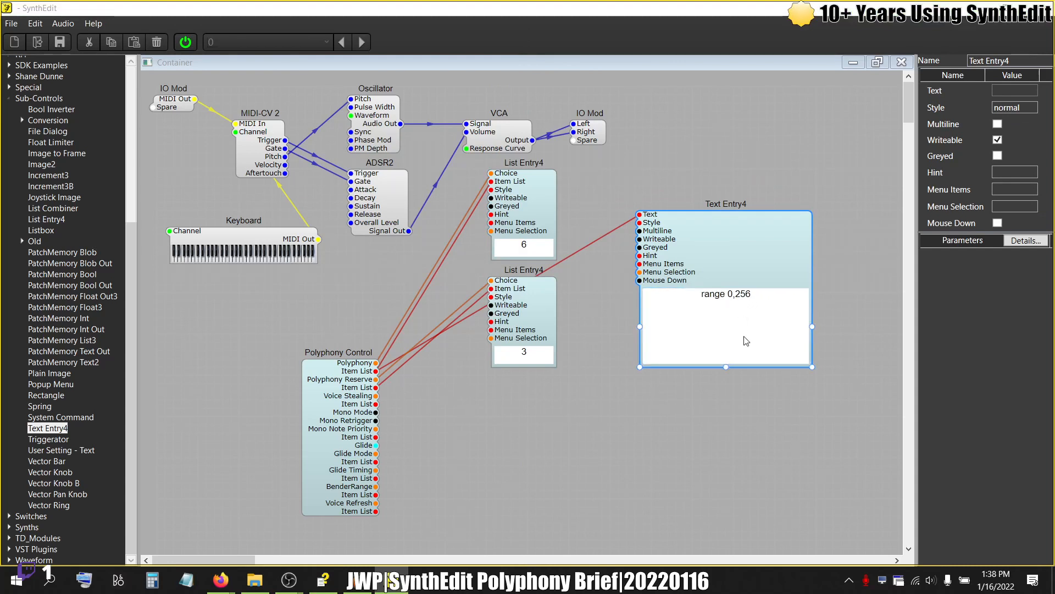
- Test the Keyboard with the polyphony in the upper List Entry4 set to 0, and again with it set to 1
click(540, 249)
click(522, 22)
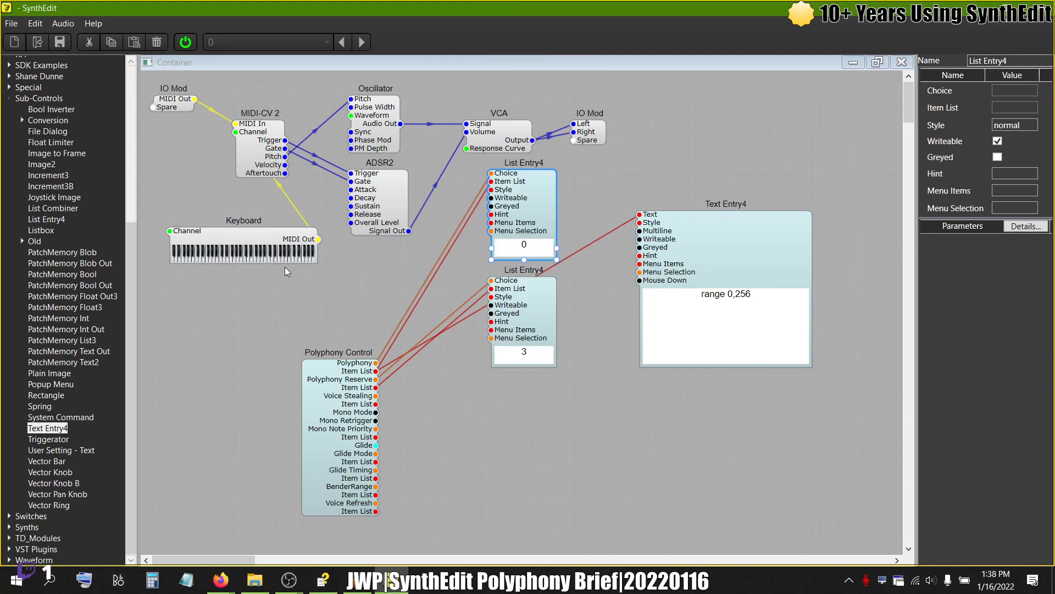
click(257, 255)
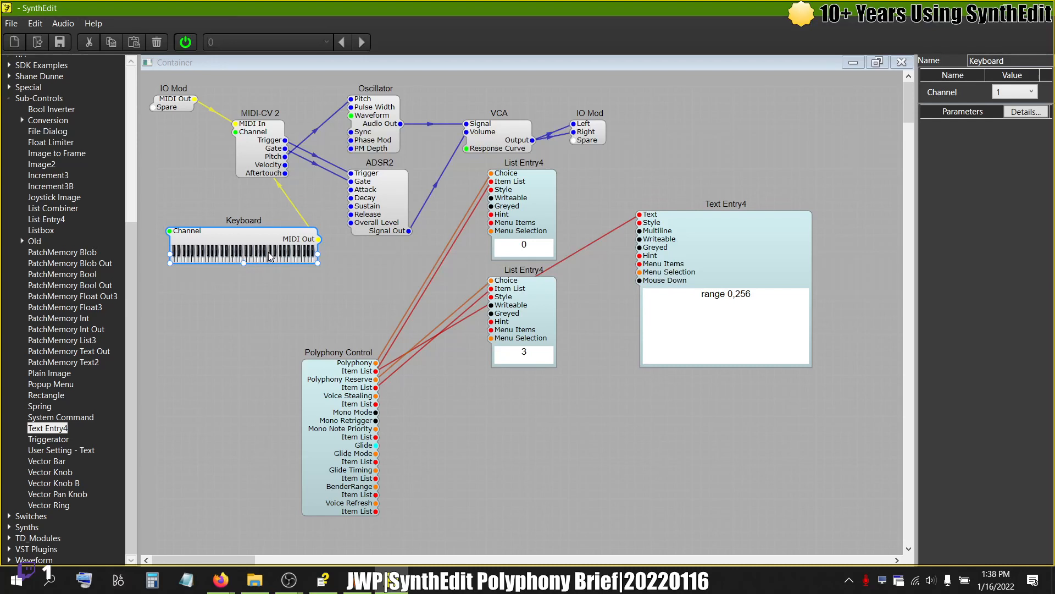
click(525, 247)
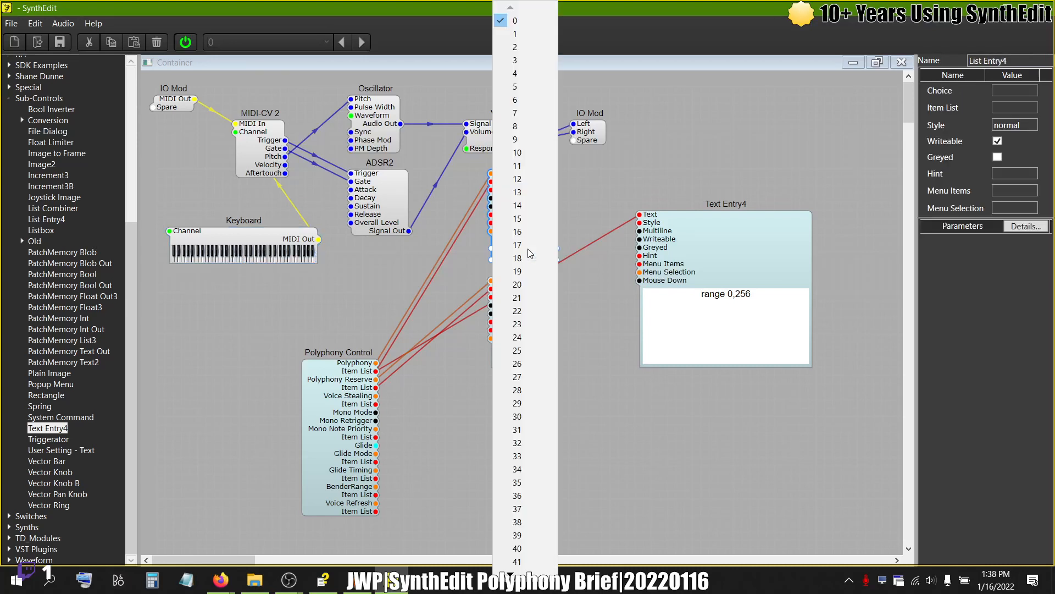
click(526, 35)
click(262, 257)
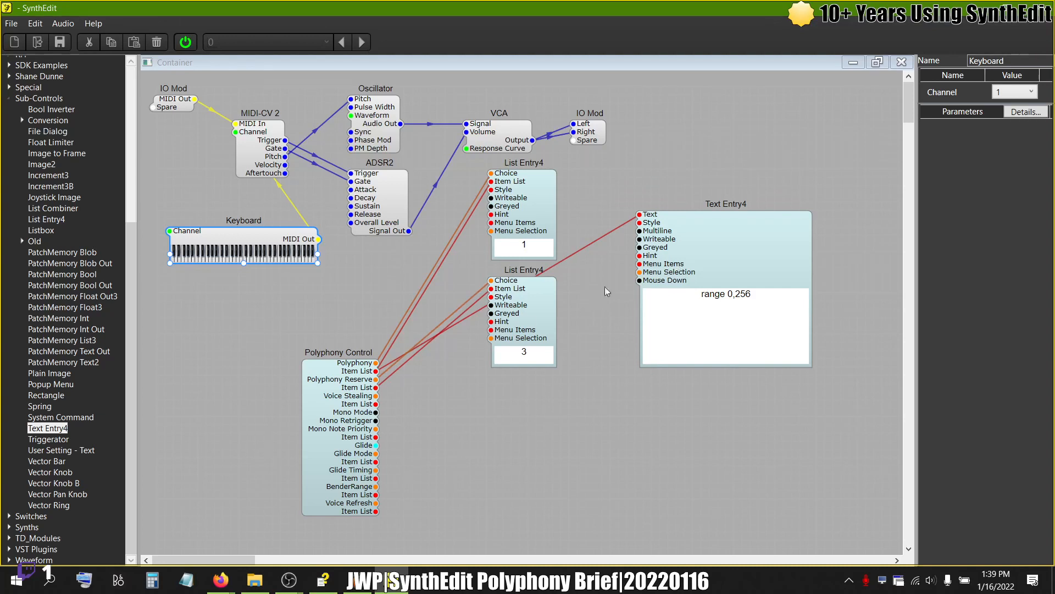
- Move the lower List Entry4 down beside Polyphony Control, and shift Text Entry4 down and left so its wire runs clear
drag(725, 252, 724, 248)
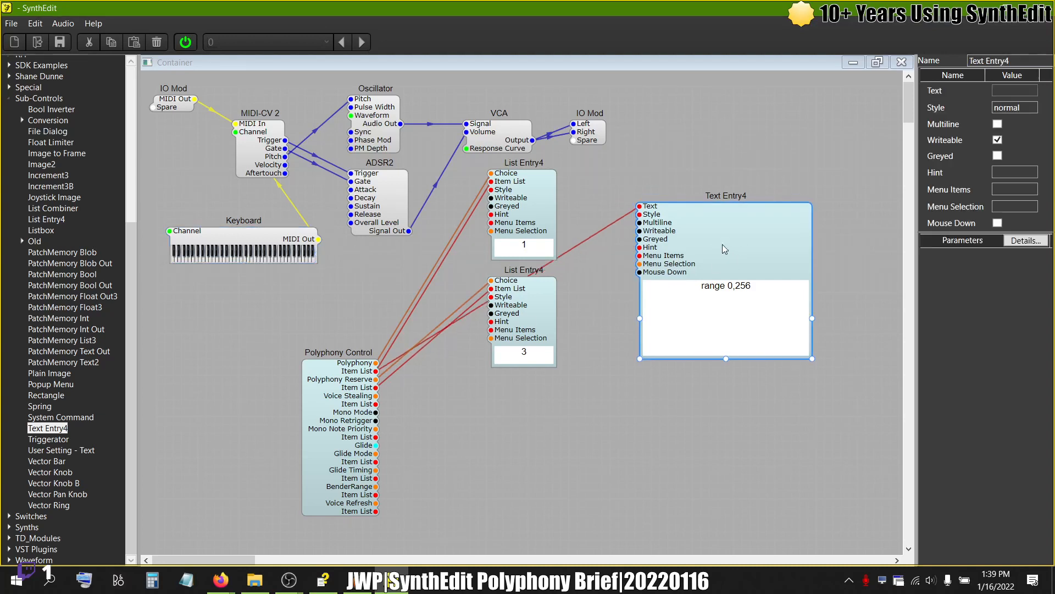
drag(527, 334, 526, 441)
drag(685, 251, 658, 289)
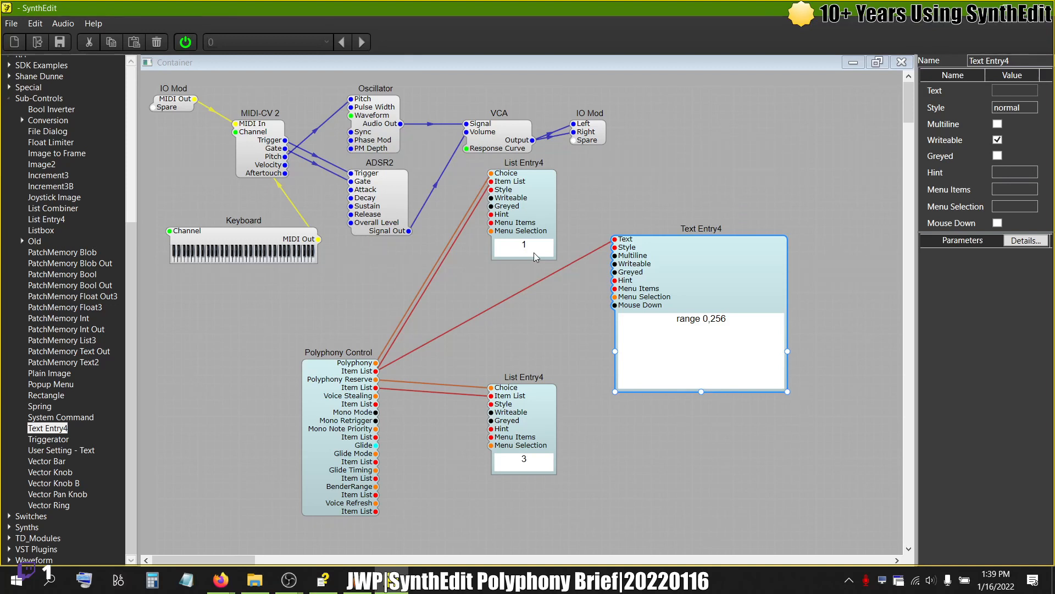
- Restore the lower limit in Text Entry4 so the item list text reads "range 1,256"
click(702, 323)
click(707, 319)
key(BackSpace)
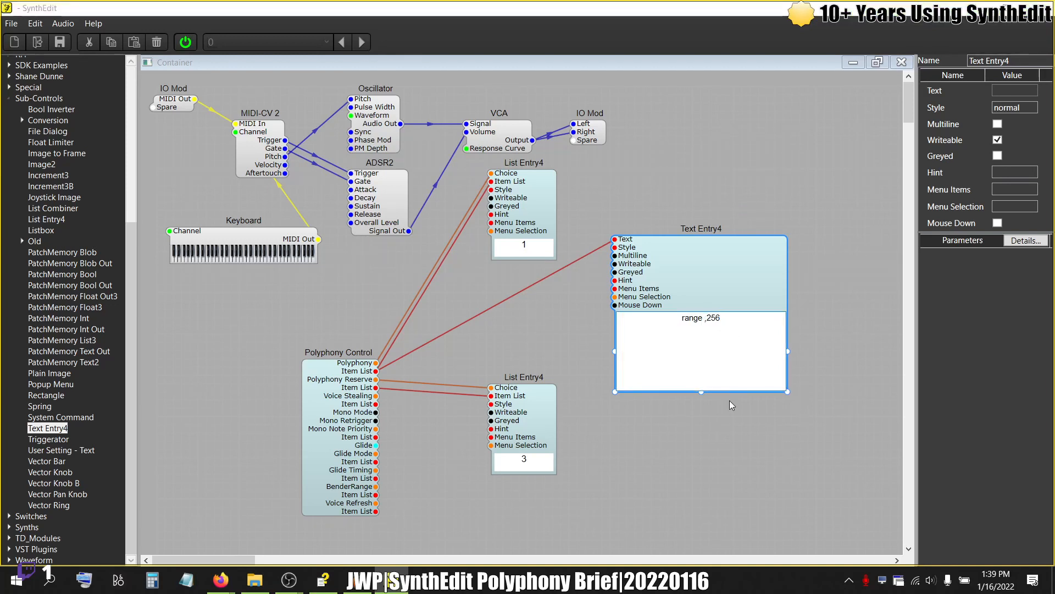
text(1)
key(Return)
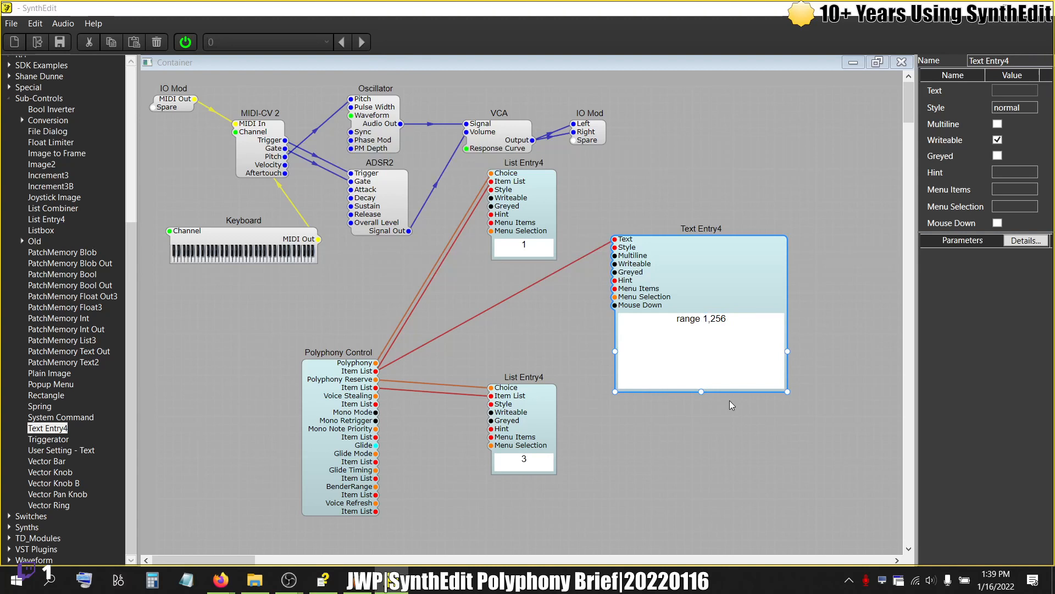
- Replace the range text in Text Entry4 with the explicit item list "1,2,3,5,6"
click(744, 323)
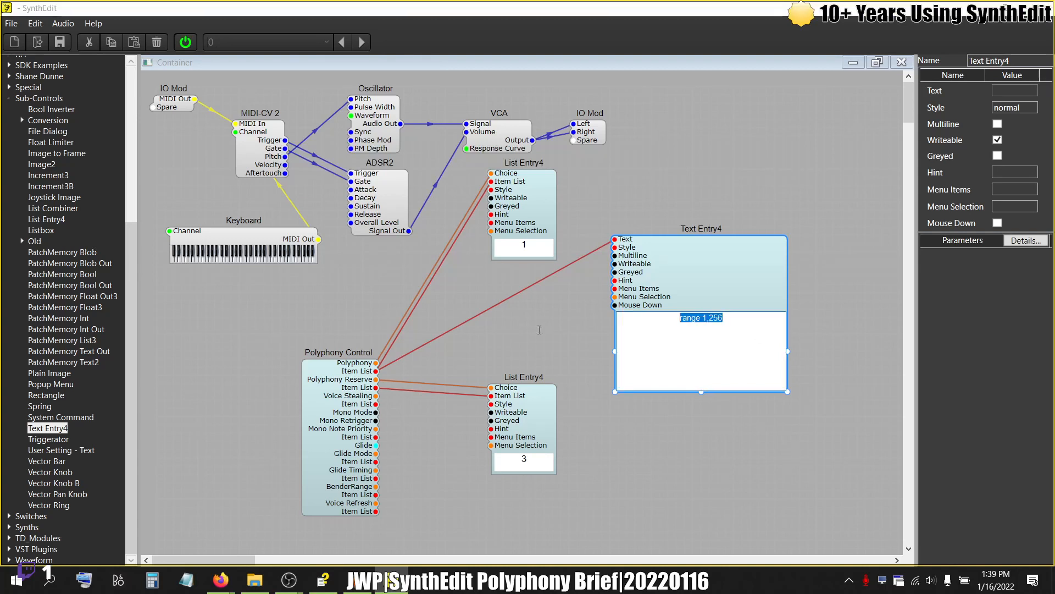
click(688, 256)
click(699, 326)
click(699, 320)
key(shift+Home)
drag(725, 318, 568, 308)
key(BackSpace)
text(1,2,3,54,)
key(BackSpace)
key(BackSpace)
text(,5)
key(BackSpace)
text(6)
key(Return)
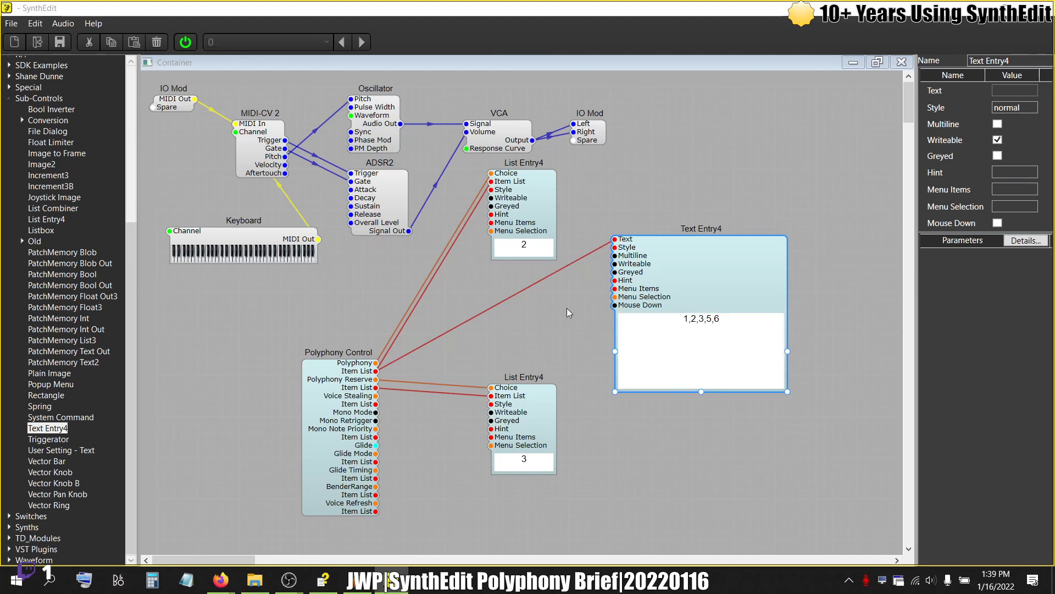
- Check the custom polyphony choices in the upper List Entry4, try 6, and set it to 1
click(521, 245)
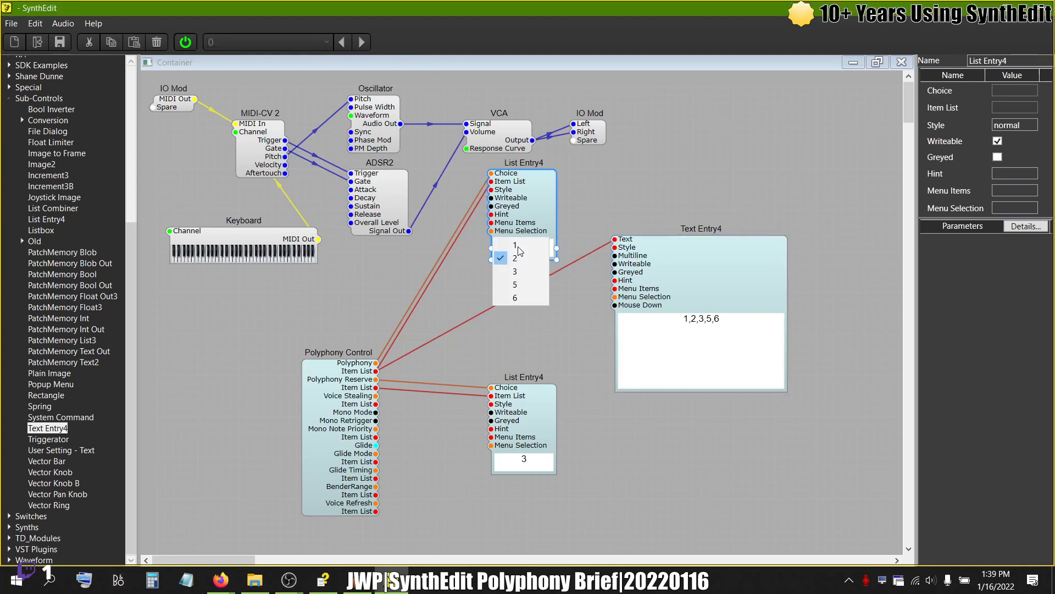
click(531, 279)
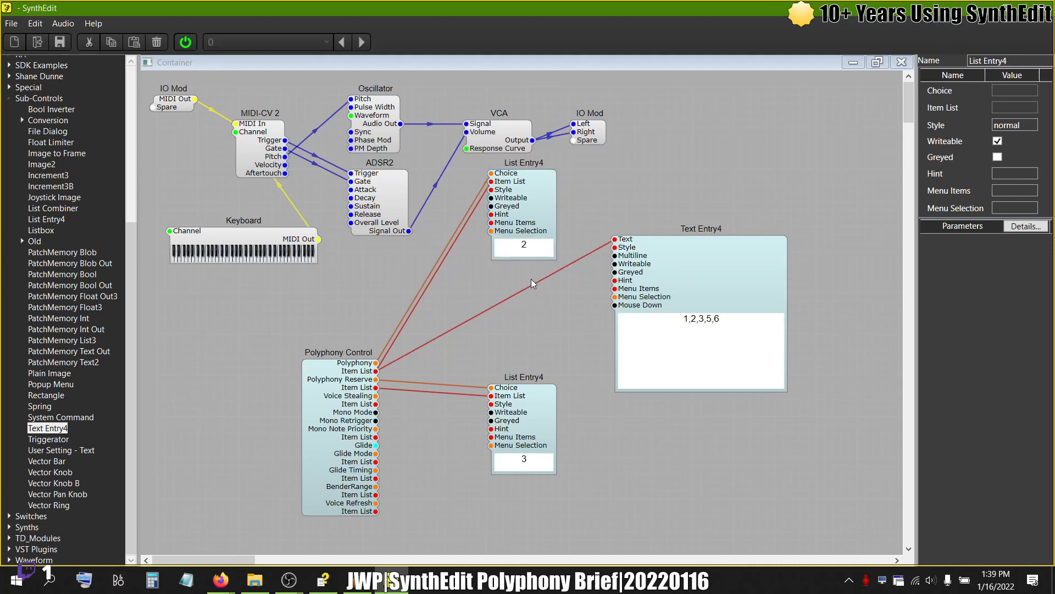
click(522, 251)
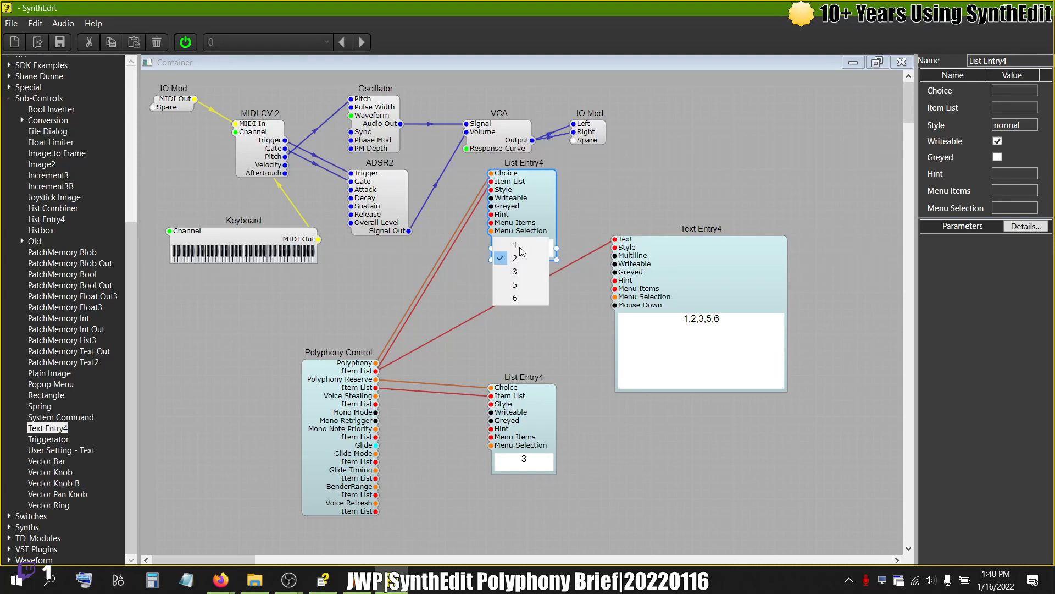
click(518, 299)
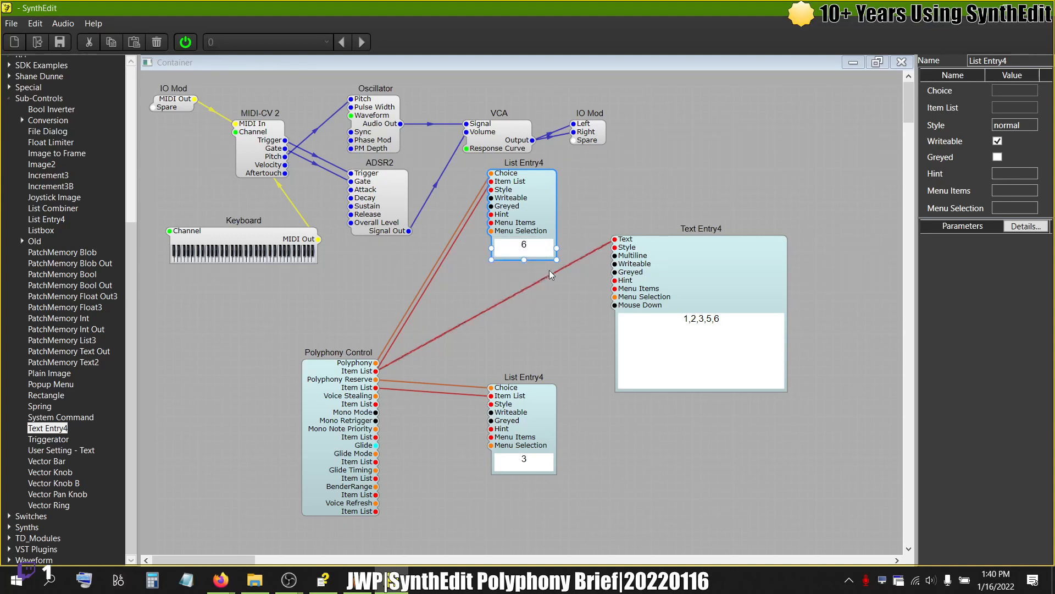
click(517, 250)
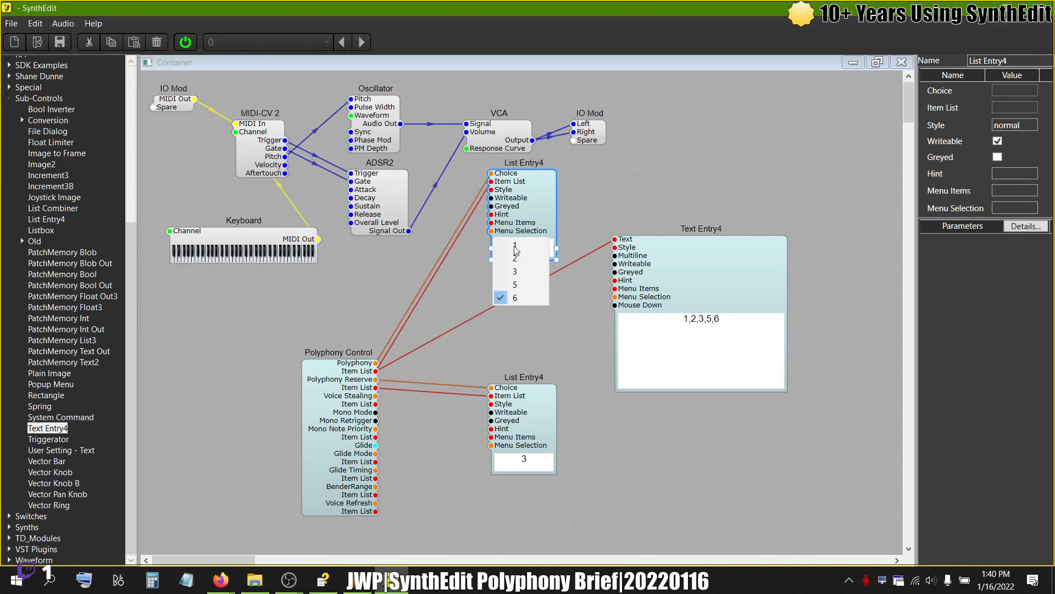
click(522, 245)
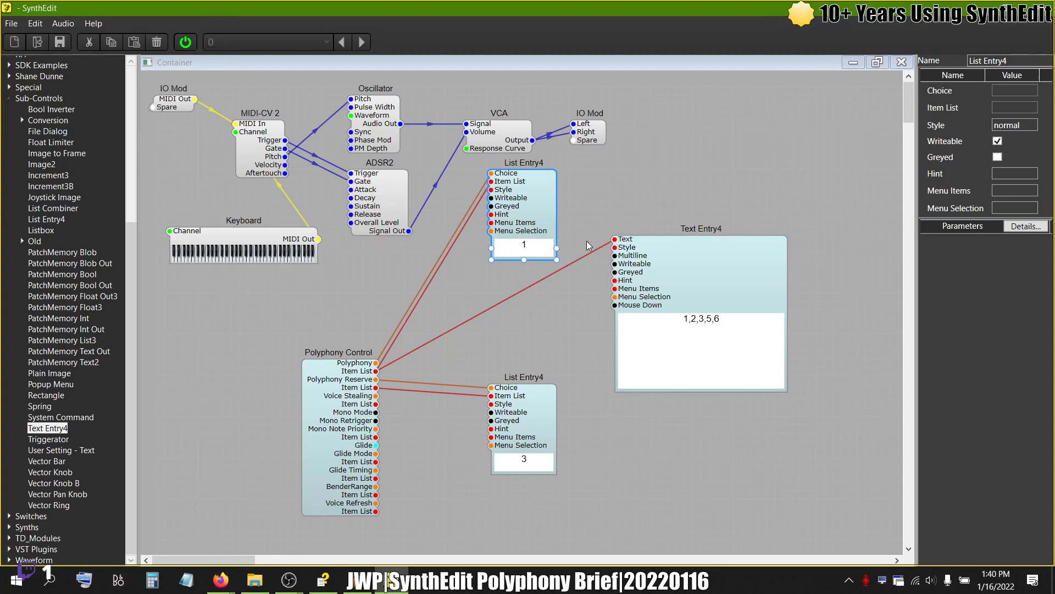
click(525, 247)
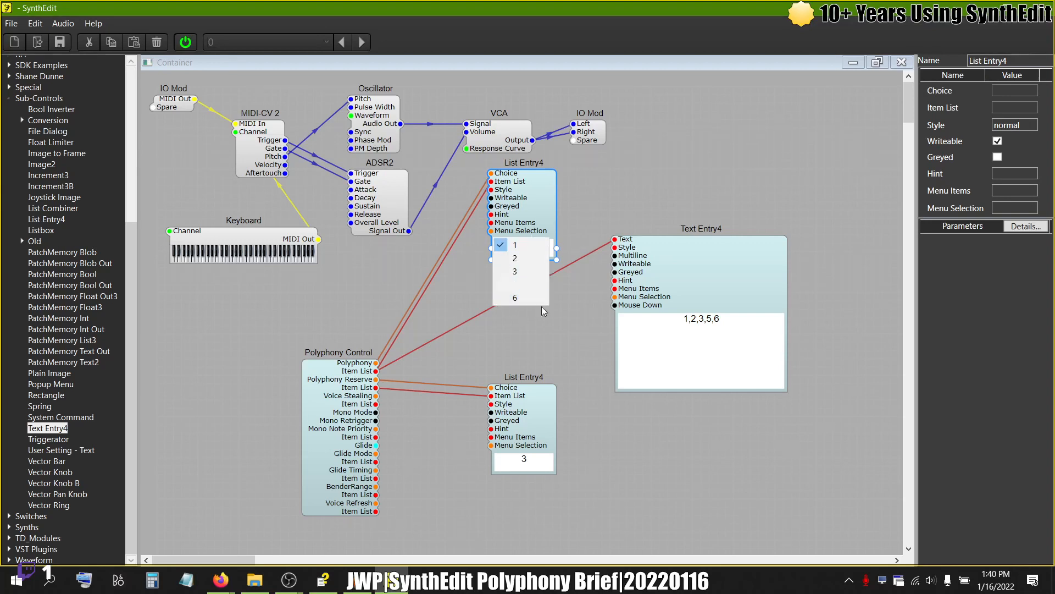
click(581, 220)
- Change the last item of the list in Text Entry4 to 600 and choose 600 in the upper List Entry4
click(749, 327)
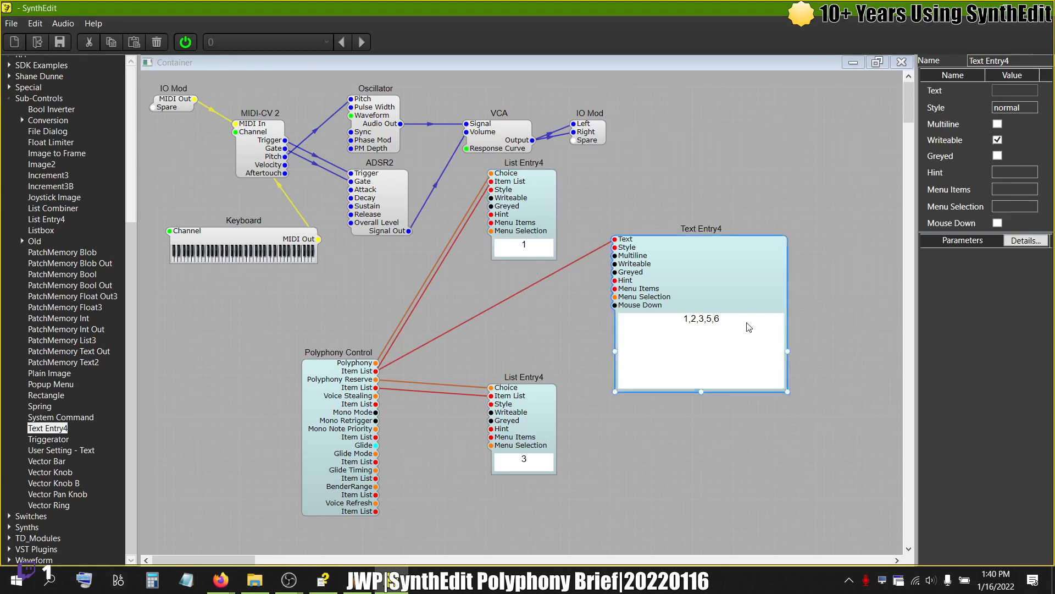
click(749, 328)
click(723, 325)
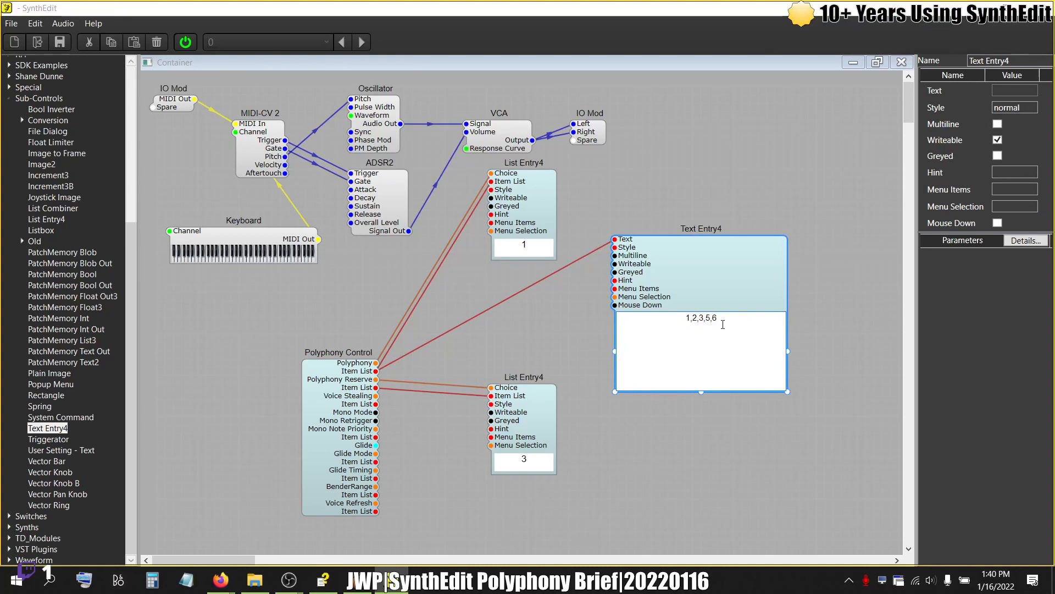
text(00)
key(Return)
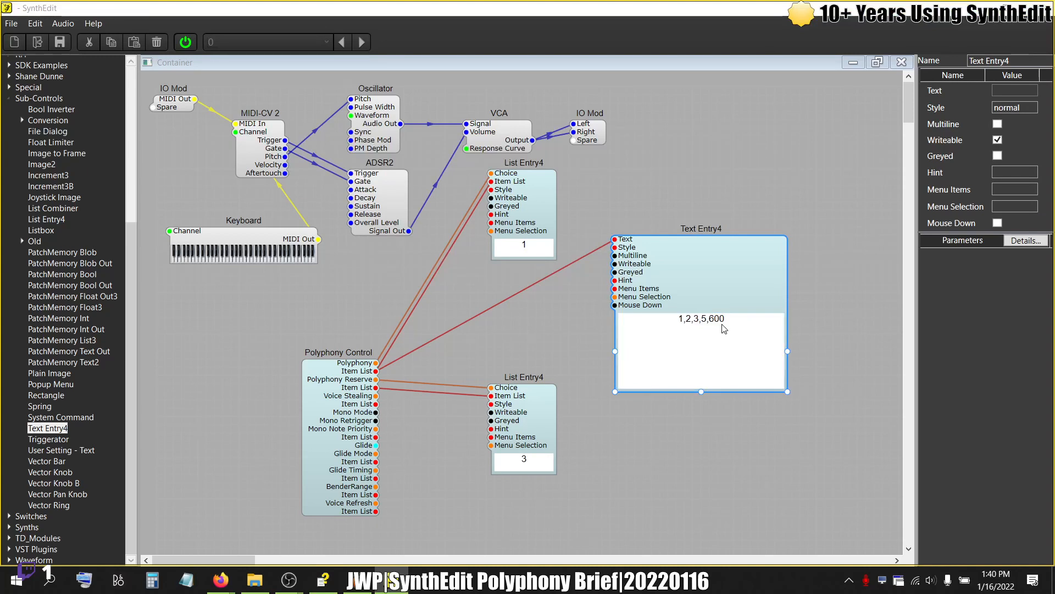
click(547, 249)
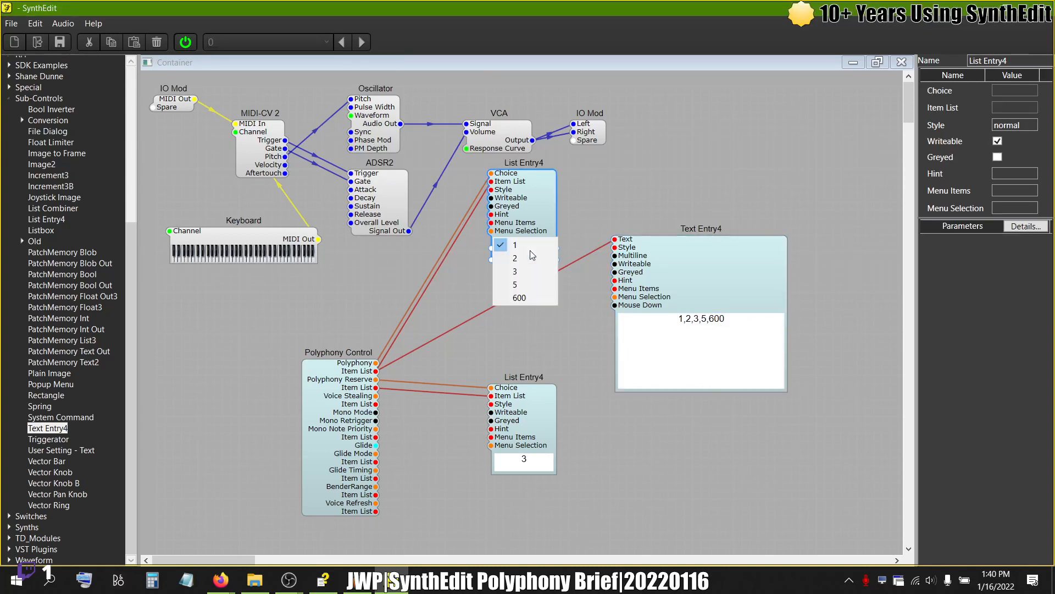
click(523, 297)
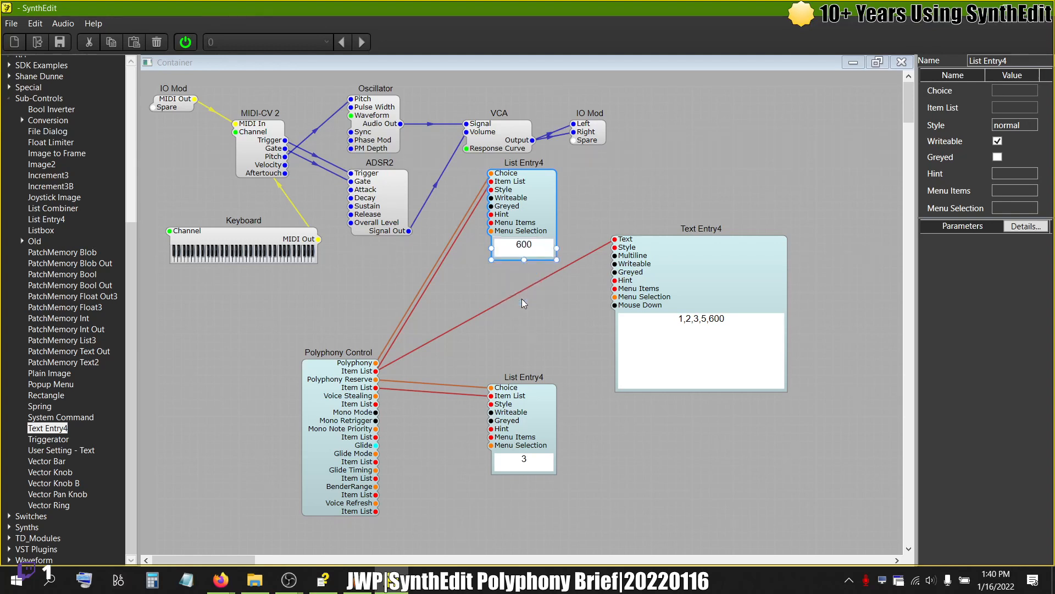
- Replace the last item in Text Entry4 with "Six" and choose Six in the upper List Entry4
click(730, 316)
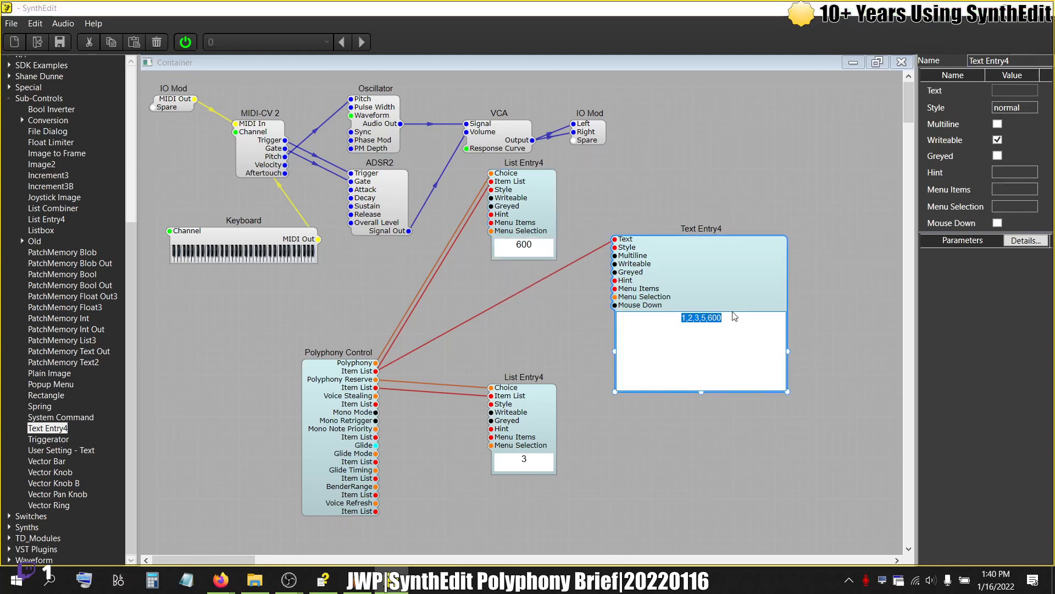
click(728, 321)
key(BackSpace)
key(BackSpace)
key(BackSpace)
text(Six)
key(Return)
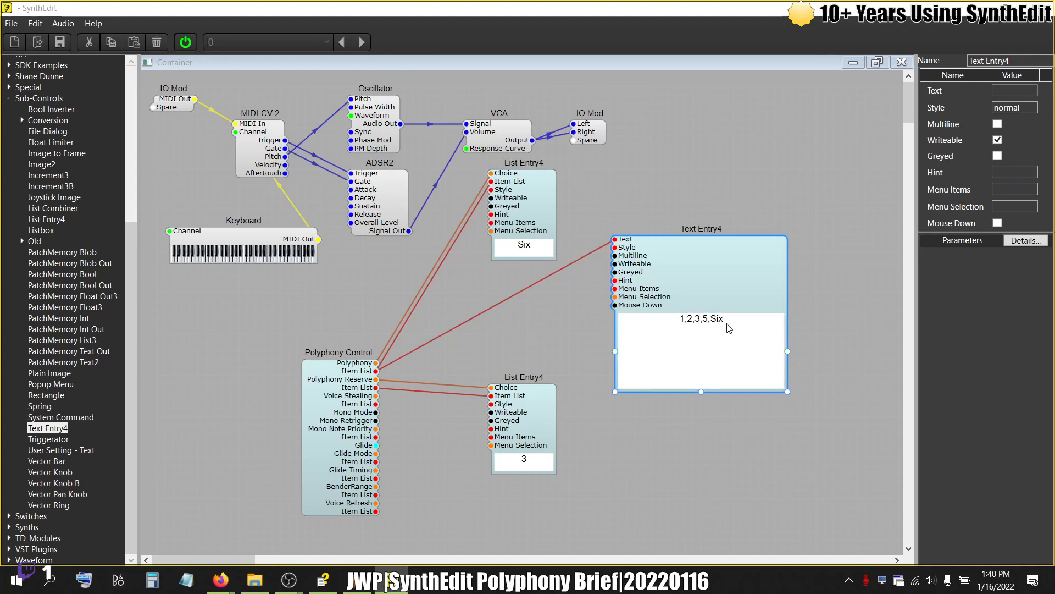
click(526, 247)
click(519, 297)
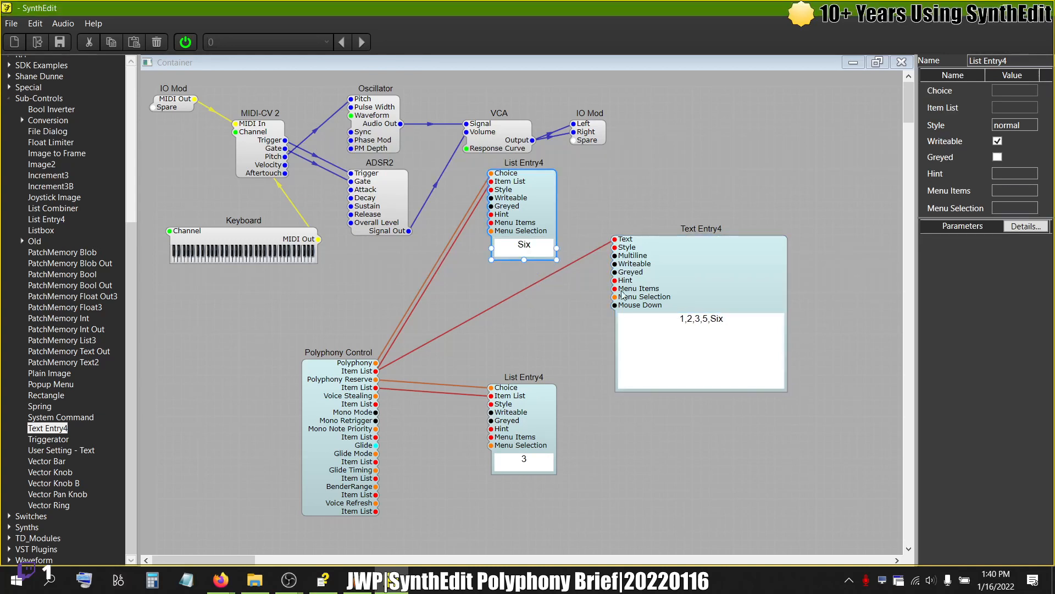
- Replace the last item in Text Entry4 with "Fifty" and choose Fifty in the upper List Entry4
click(741, 322)
click(741, 322)
key(BackSpace)
key(BackSpace)
key(BackSpace)
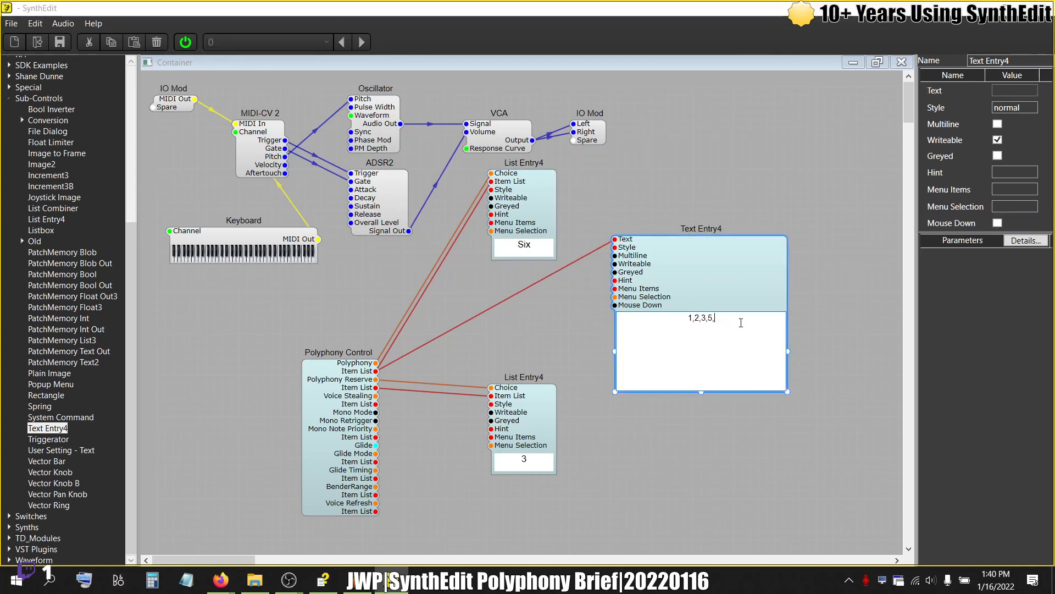
text(Fifty)
key(Return)
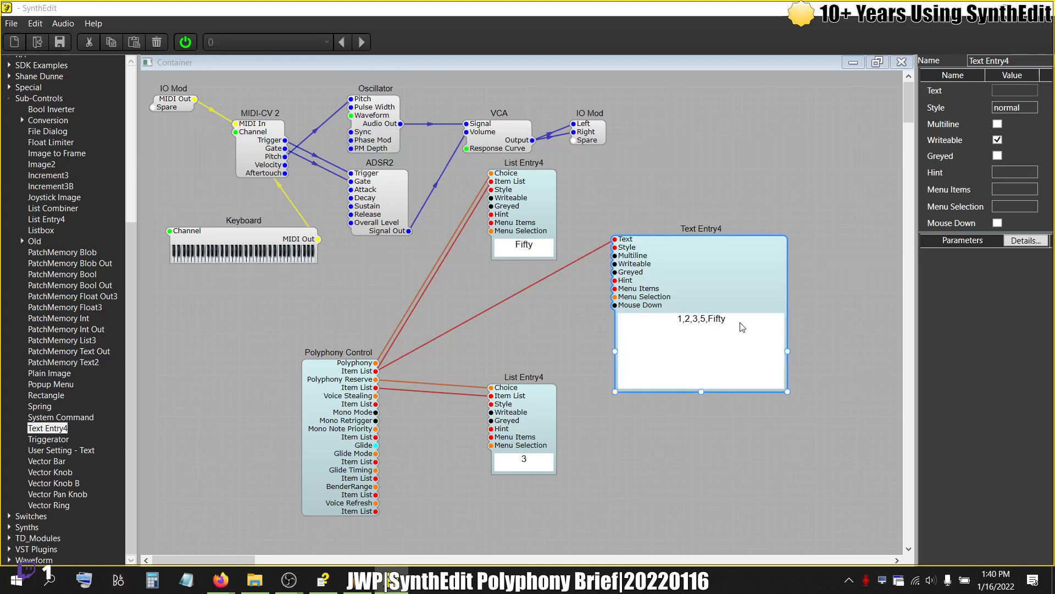
click(523, 245)
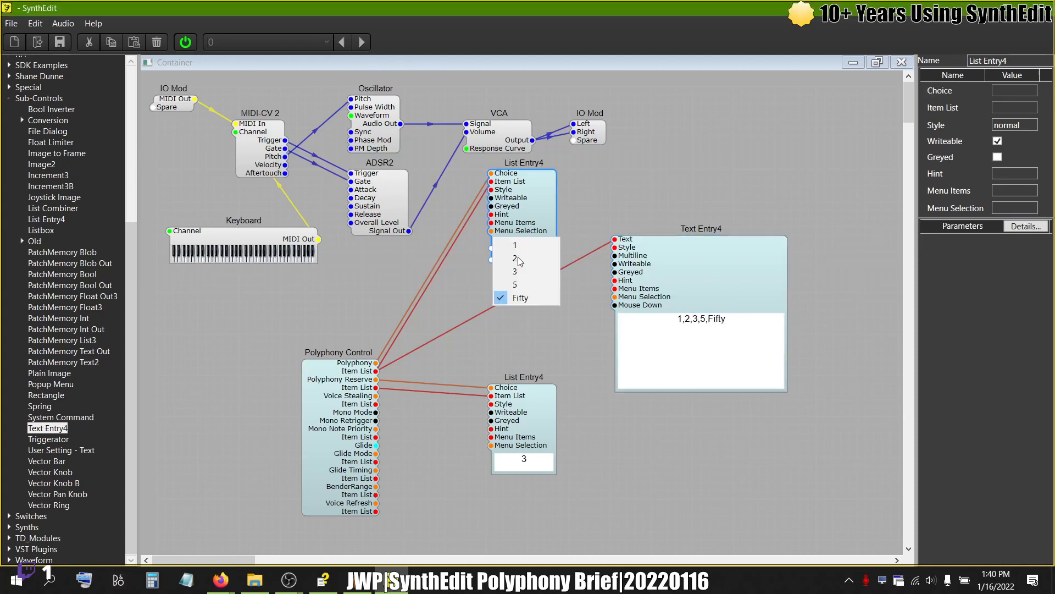
click(519, 298)
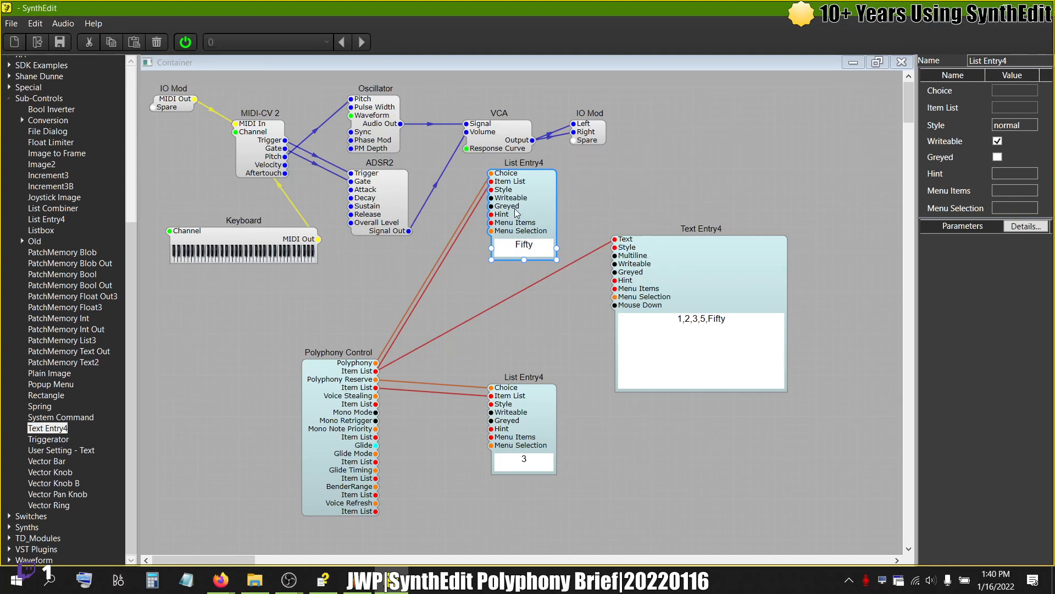
- Delete the wire from Polyphony Control's Item List to Text Entry4 and check the choices in the upper List Entry4
click(507, 299)
key(Delete)
click(524, 246)
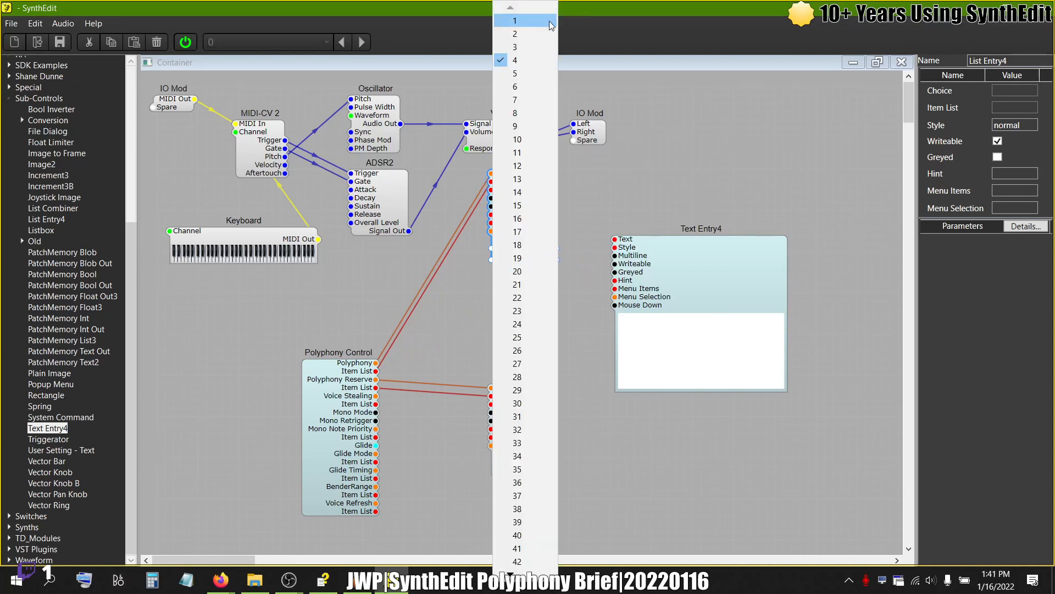
click(608, 186)
- Reconnect Text Entry4's Text pin to the polyphony Item List of Polyphony Control and move Text Entry4 slightly down
drag(615, 240, 376, 372)
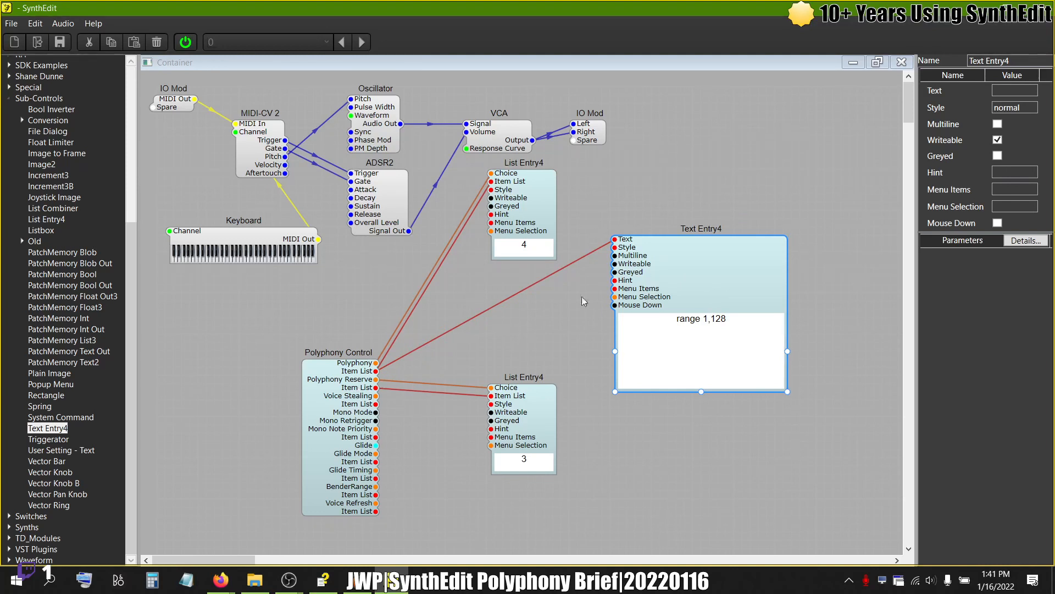
drag(730, 276, 738, 309)
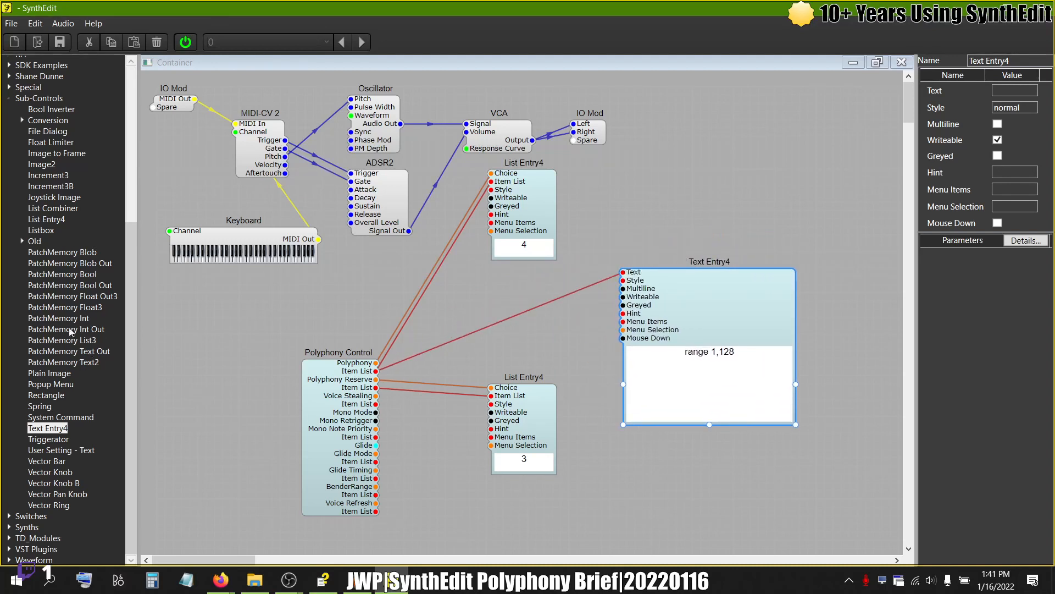
- Add a PatchMemory List3 and rewire Text Entry4's Text pin from Polyphony Control to the new module's Item List
drag(70, 339, 685, 170)
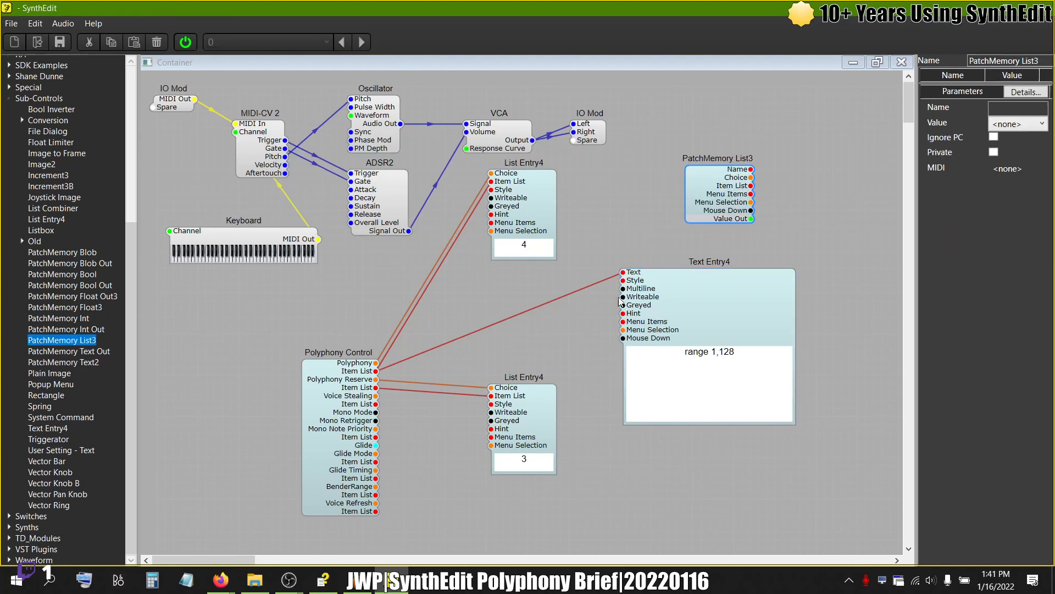
click(601, 282)
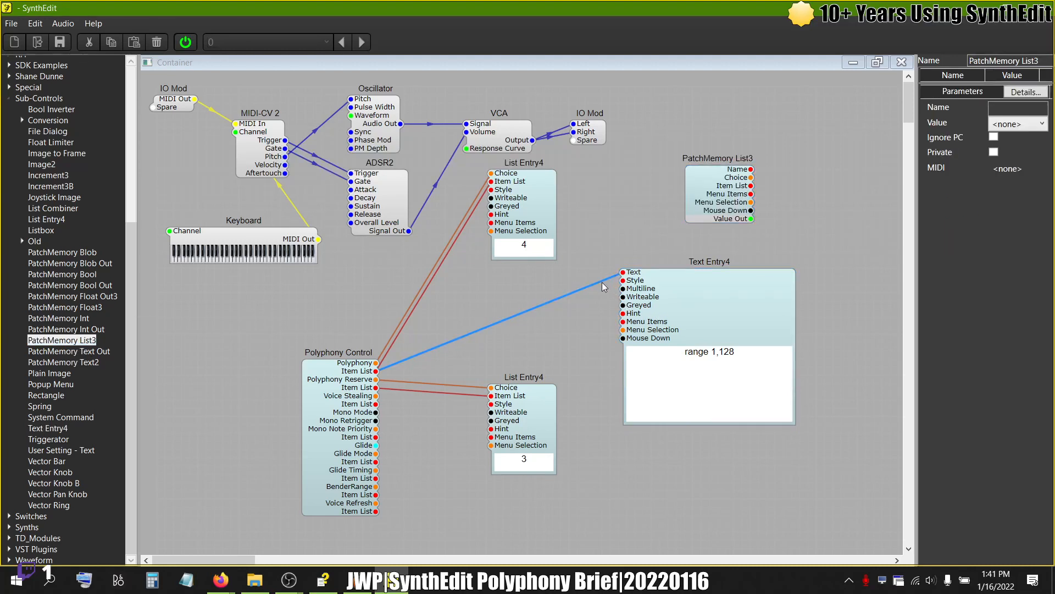
key(Delete)
drag(666, 302, 761, 292)
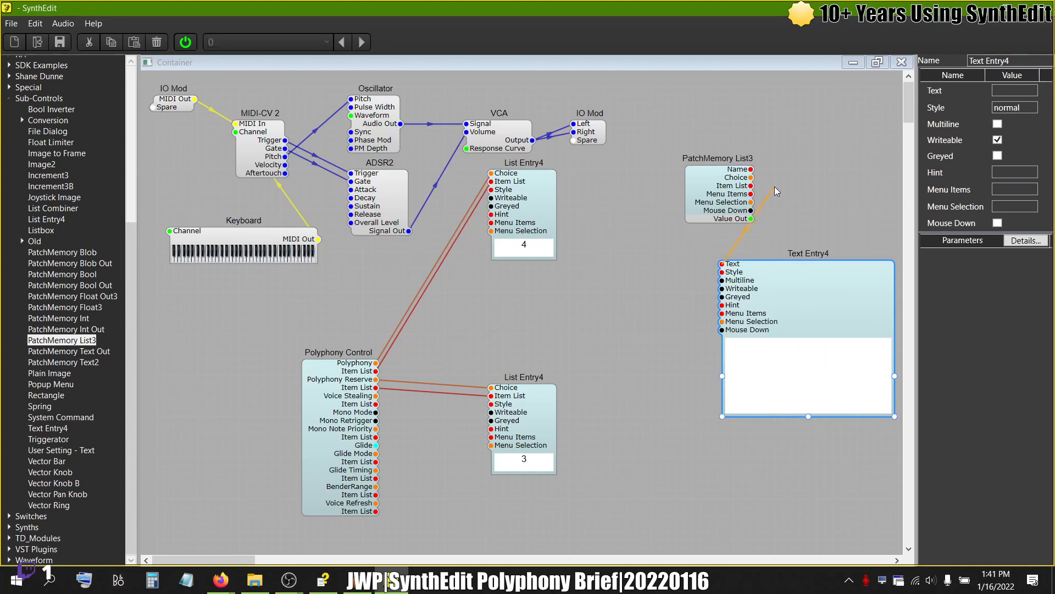
click(711, 190)
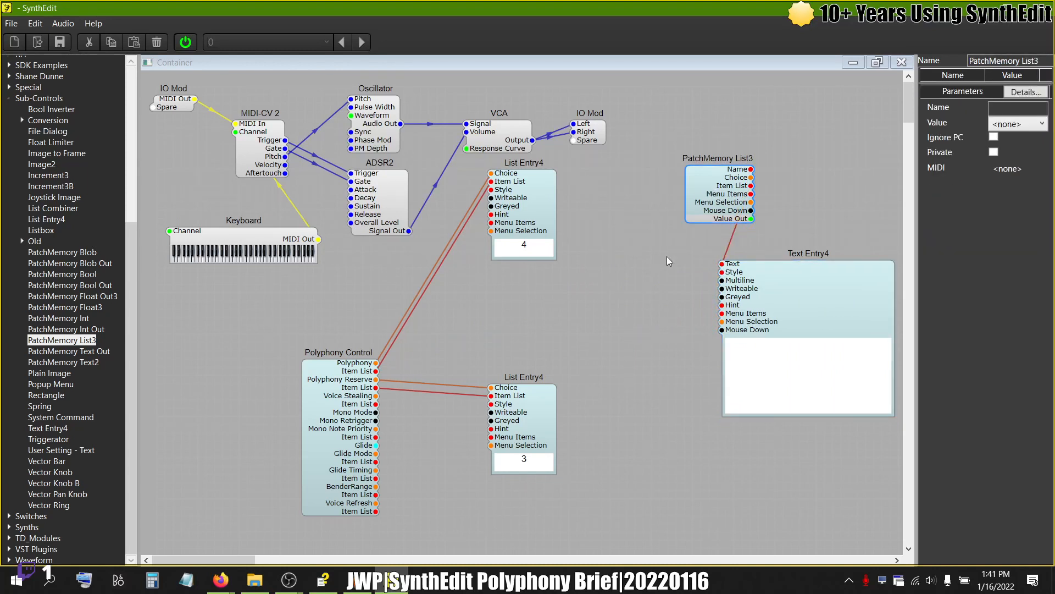
drag(699, 208, 621, 276)
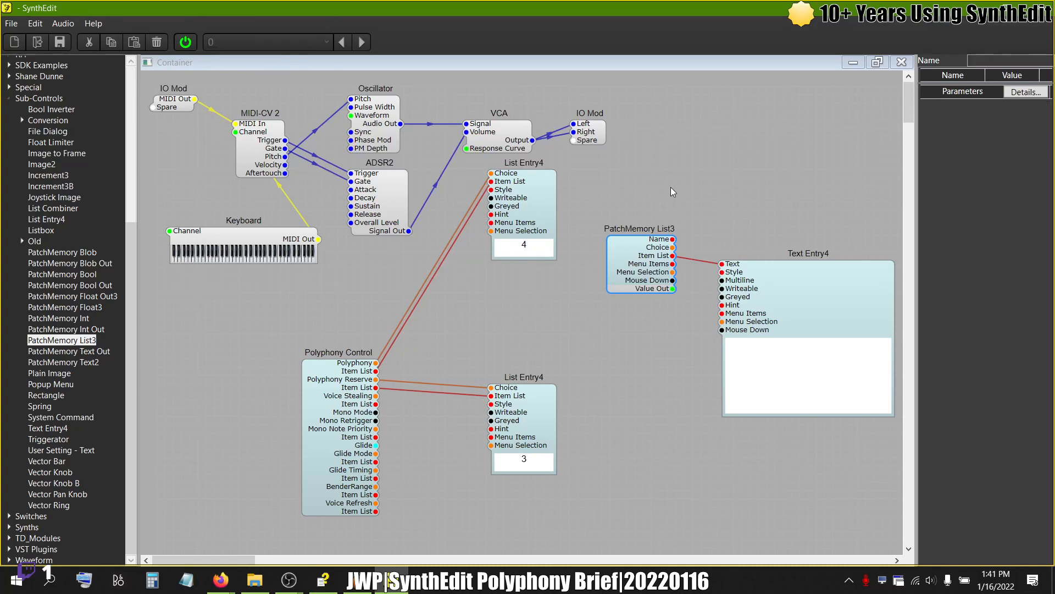
- Set the upper List Entry4 to 6 and move the lower List Entry4 up directly beneath it
click(524, 244)
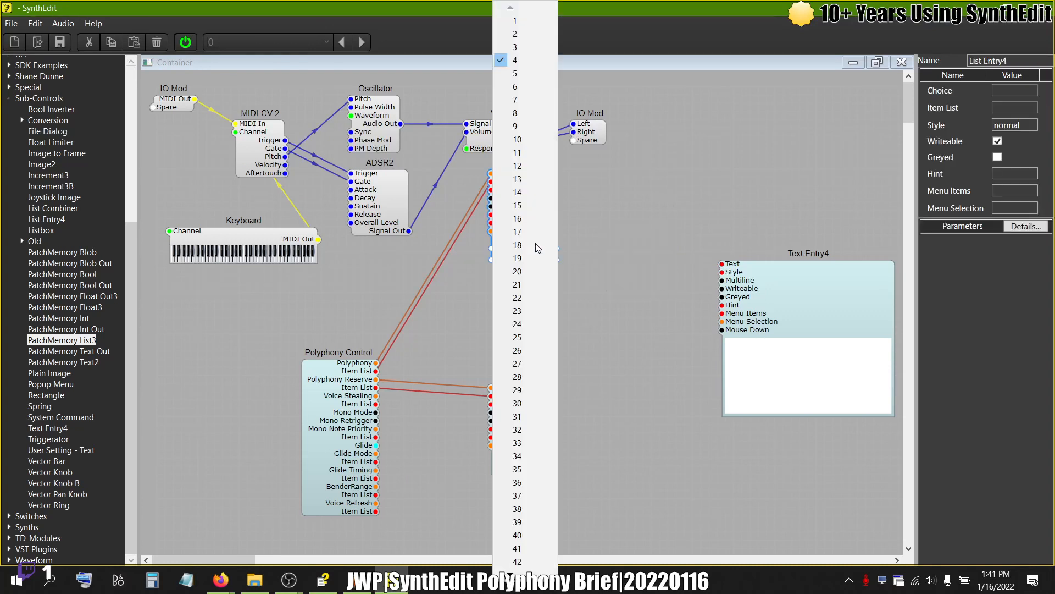
click(531, 87)
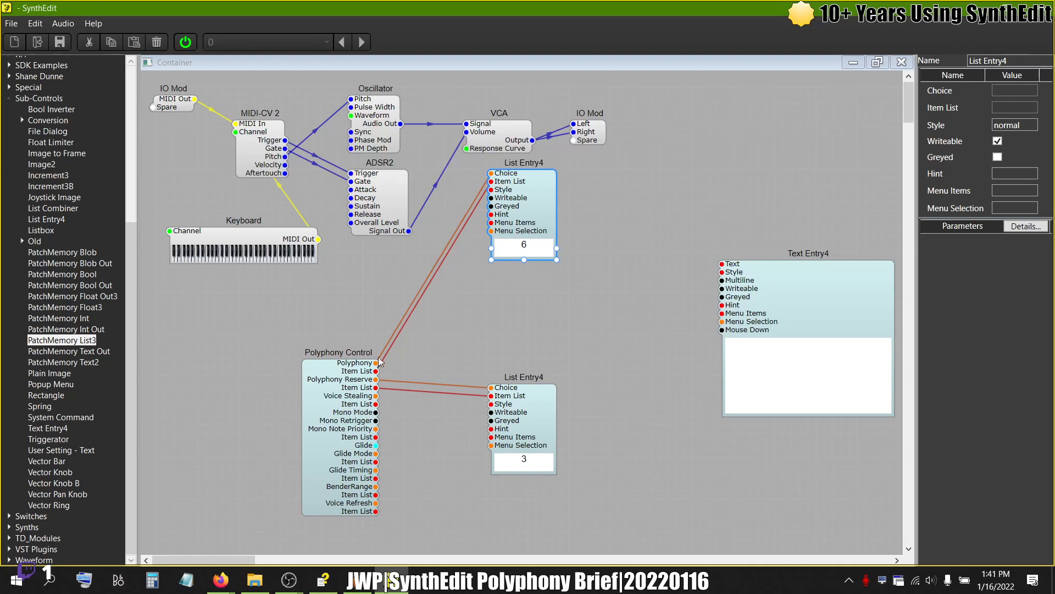
drag(523, 403, 514, 299)
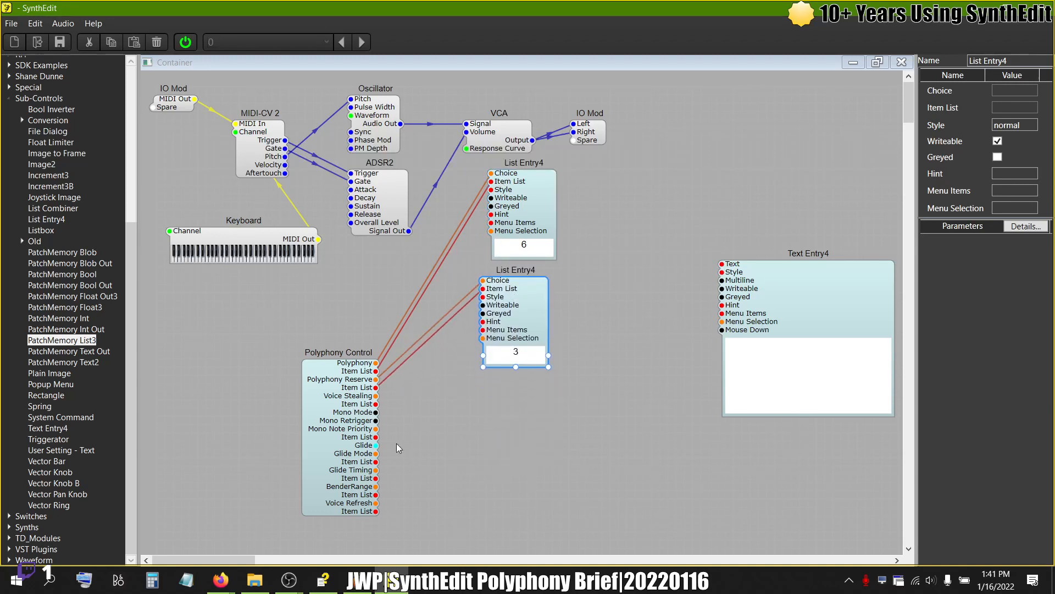
- Move the disconnected Text Entry4 to the empty area below and right of the List Entry4 modules
drag(771, 307, 618, 368)
drag(532, 367, 630, 266)
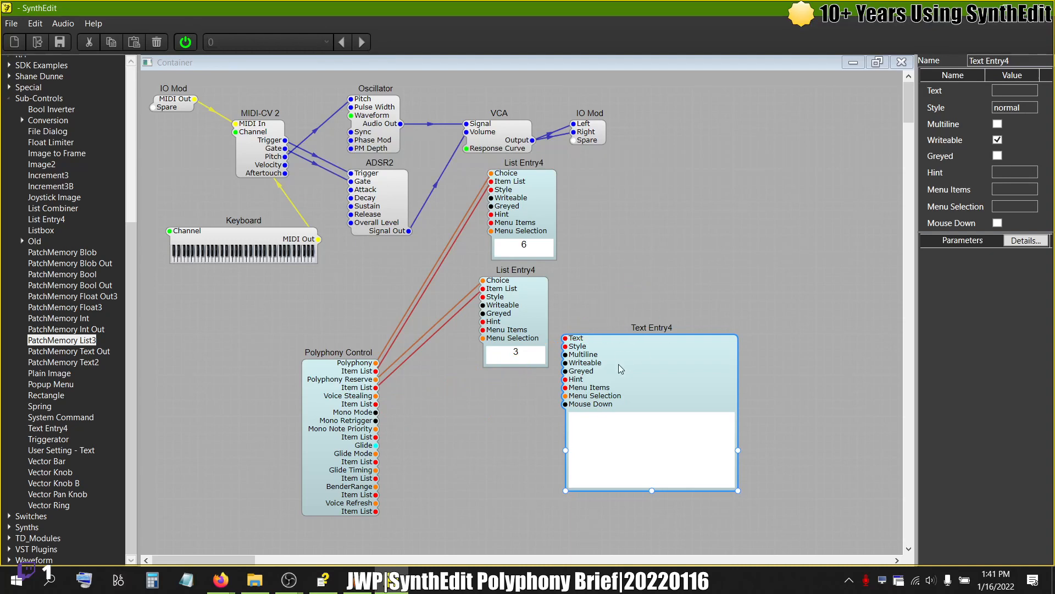
drag(619, 364, 628, 403)
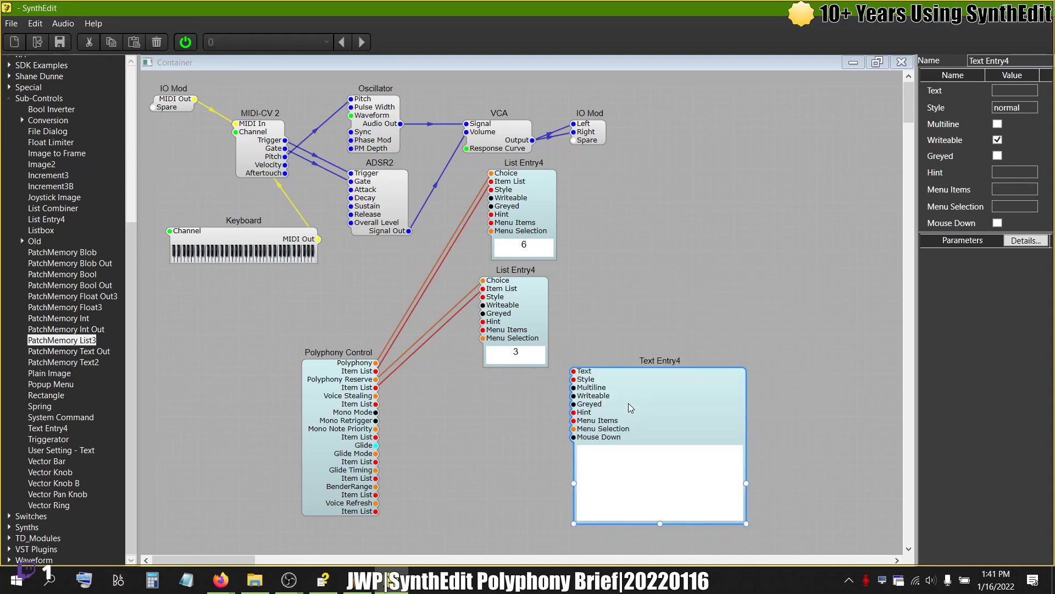
scroll(628, 403, down, 4)
scroll(628, 404, up, 2)
drag(654, 268, 652, 297)
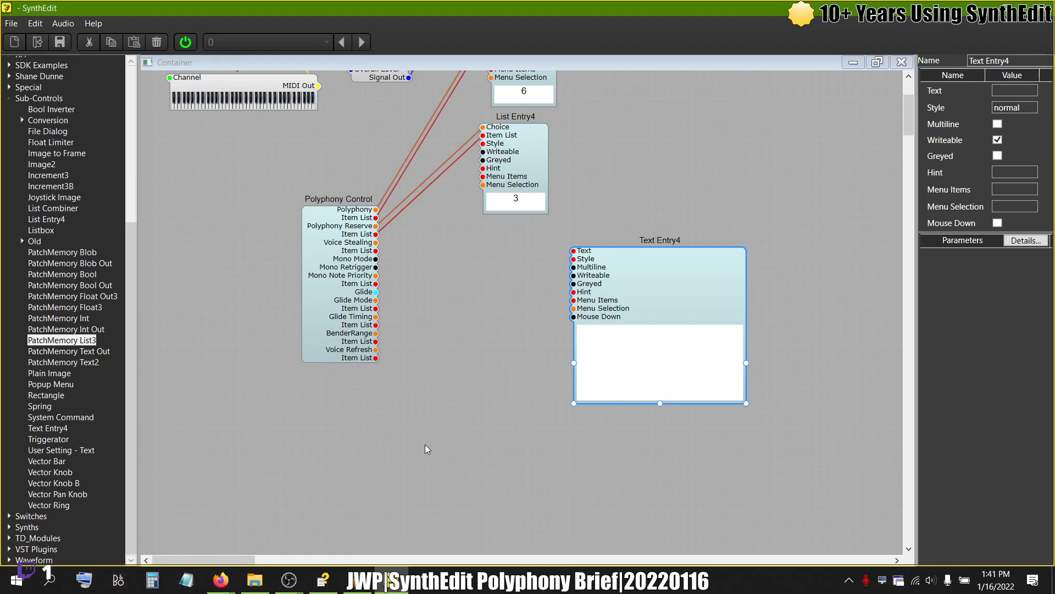
- Switch to the OBS Multiview and Twitch stream chat windows to bring them up over the SynthEdit patch
key(alt+Tab)
key(alt+Tab)
key(alt+Tab)
key(alt+Tab)
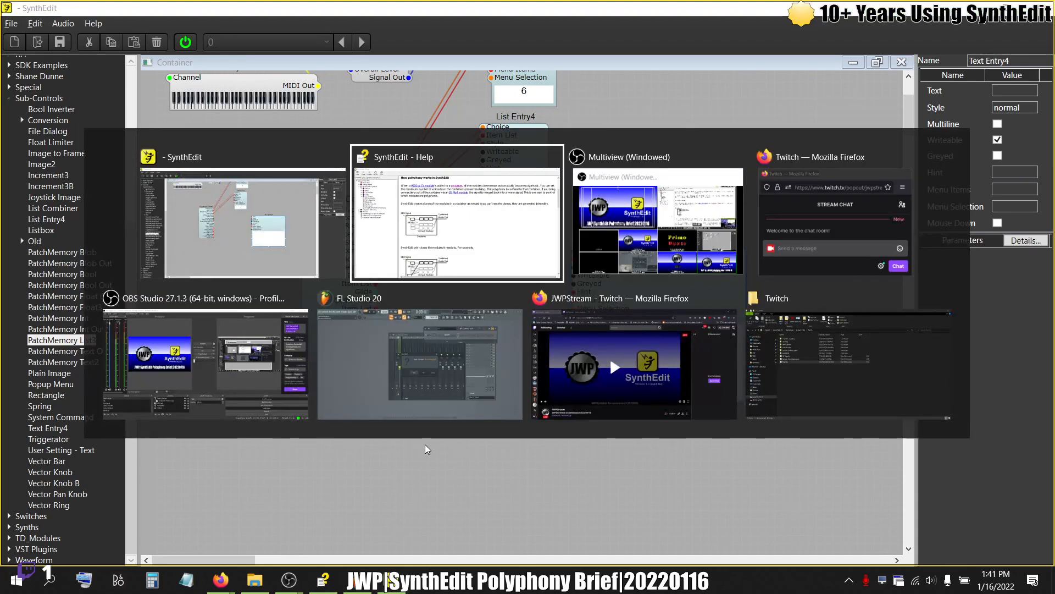
key(alt+Tab)
key(alt+Tab)
key(alt+Tab)
key(alt+Tab)
key(alt+Tab)
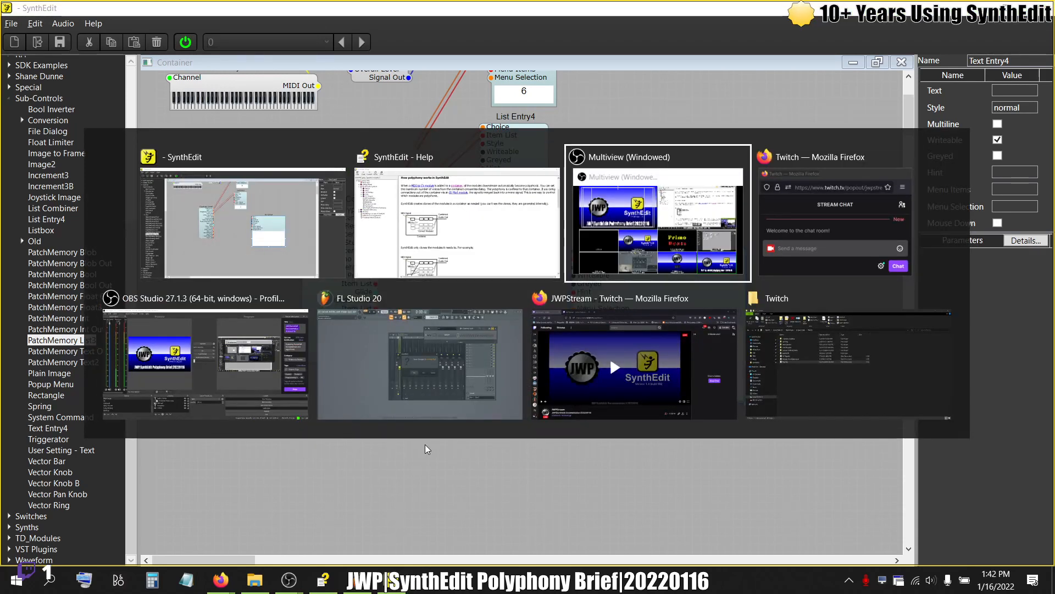
key(alt+Tab)
key(alt+Tab)
key(alt+Tab)
key(alt+Tab)
key(alt+Tab)
key(alt+Tab)
key(alt+Tab)
key(alt+Tab)
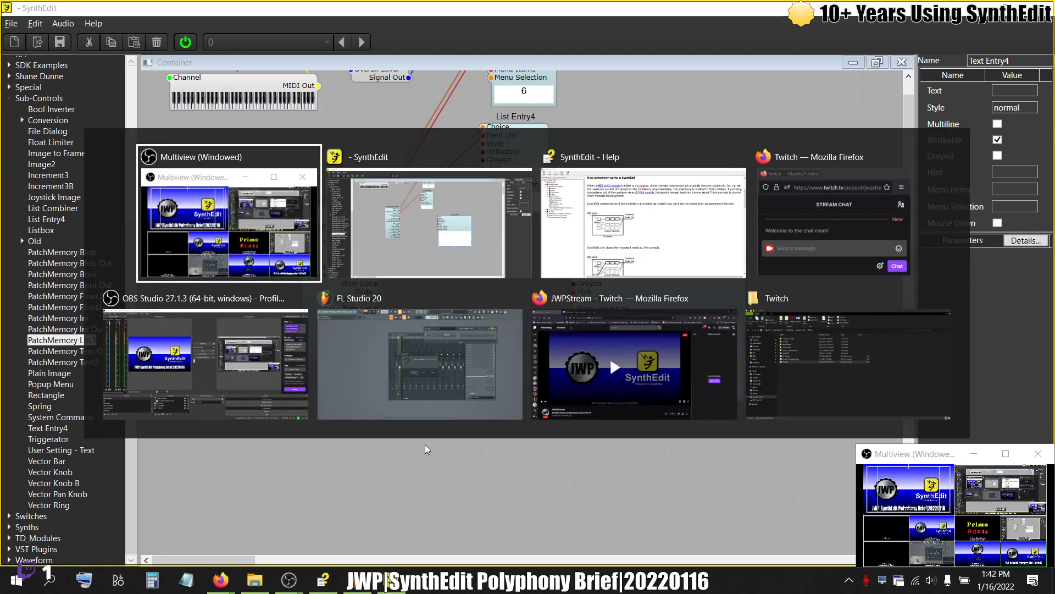
key(alt+Tab)
key(alt+Tab)
key(alt+Tab)
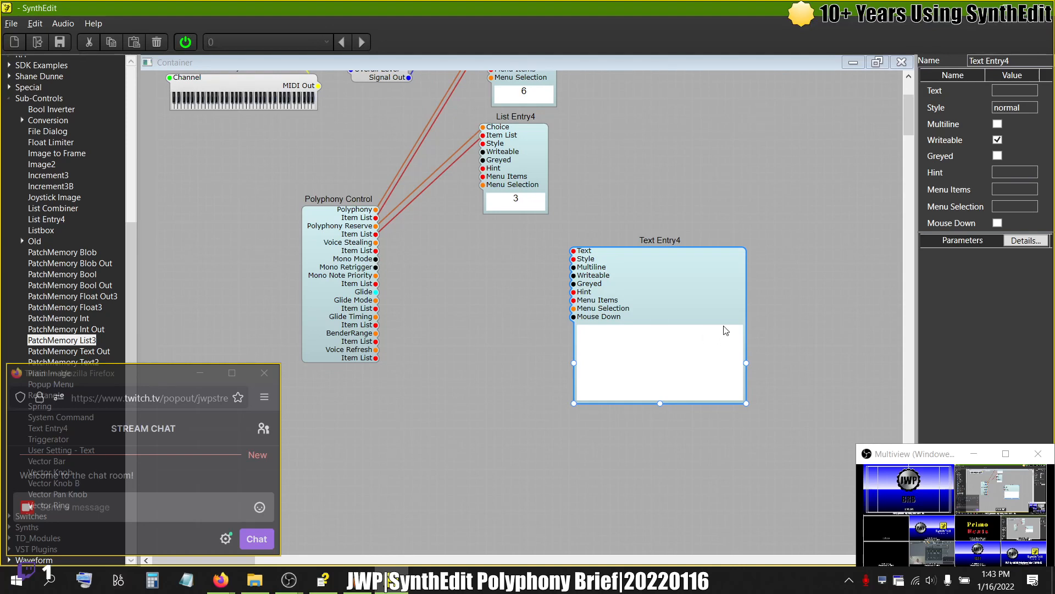
- Duplicate the lower List Entry4, place the copy below it beside Polyphony Control, and delete Text Entry4
drag(678, 302, 717, 276)
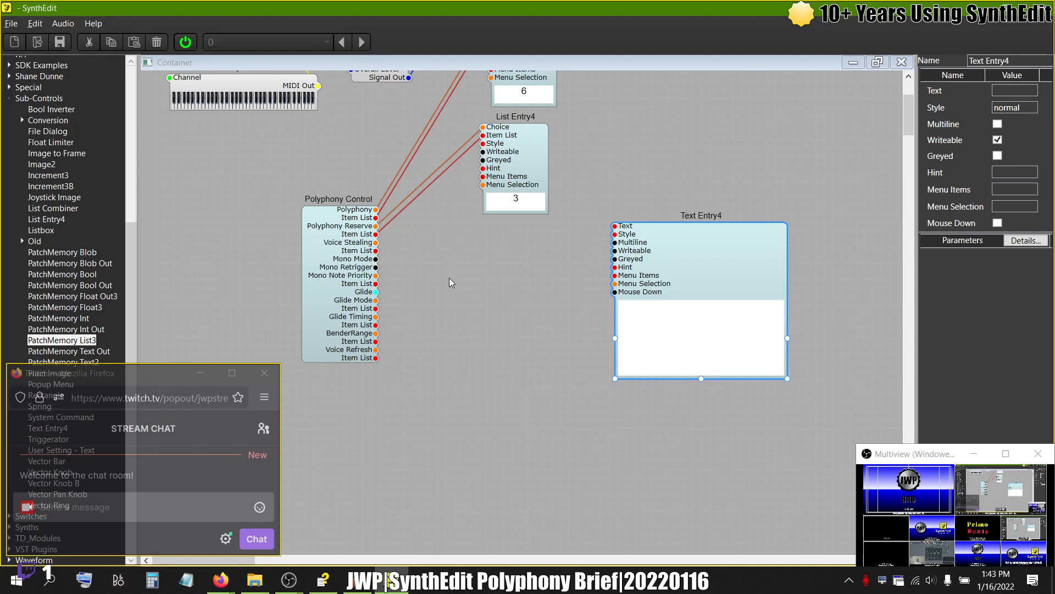
click(507, 157)
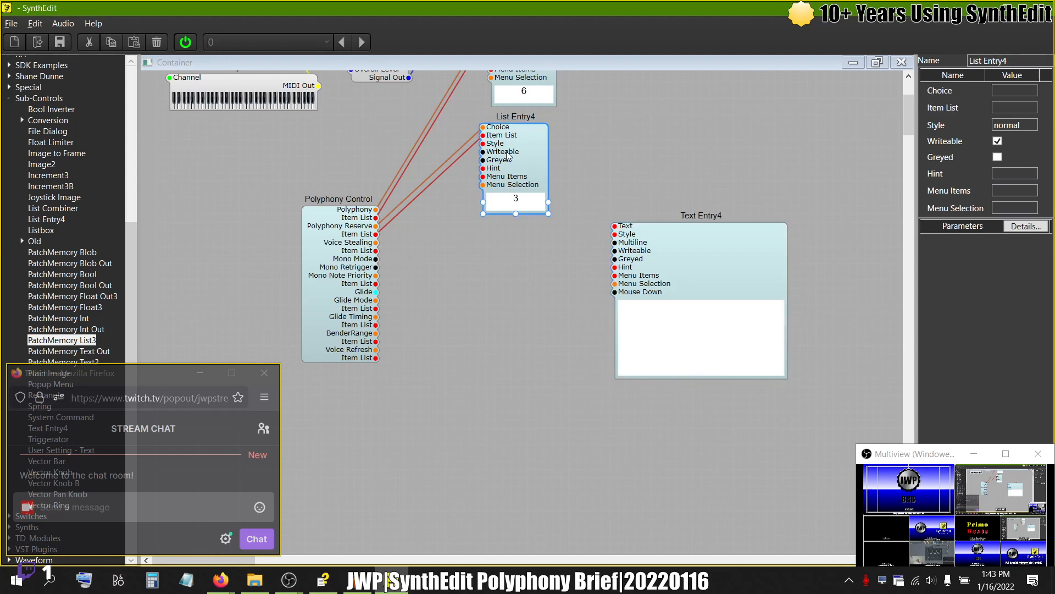
key(ctrl+c)
key(ctrl+v)
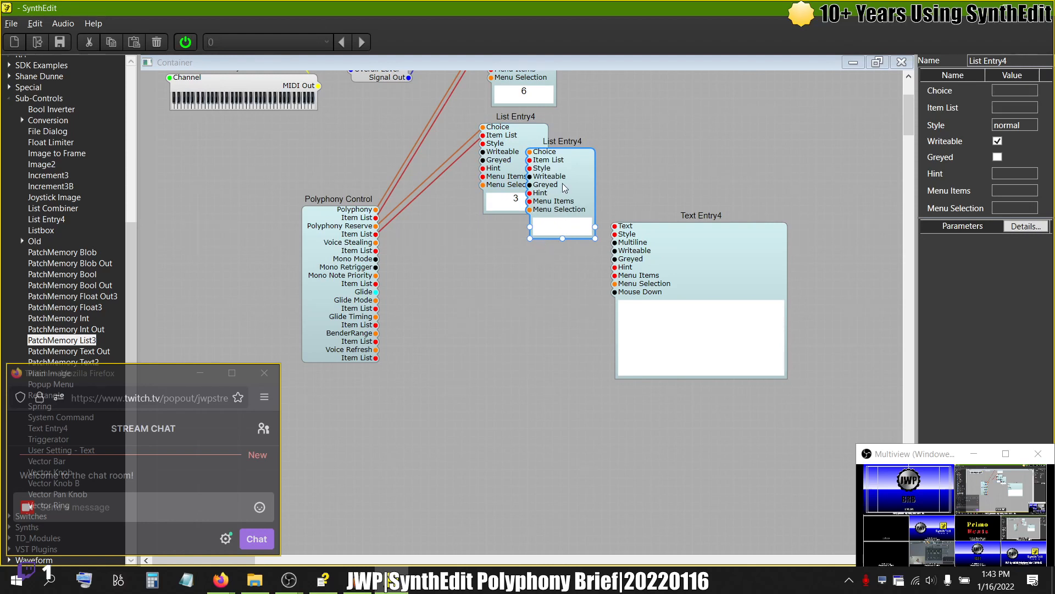
drag(559, 187, 534, 310)
click(702, 273)
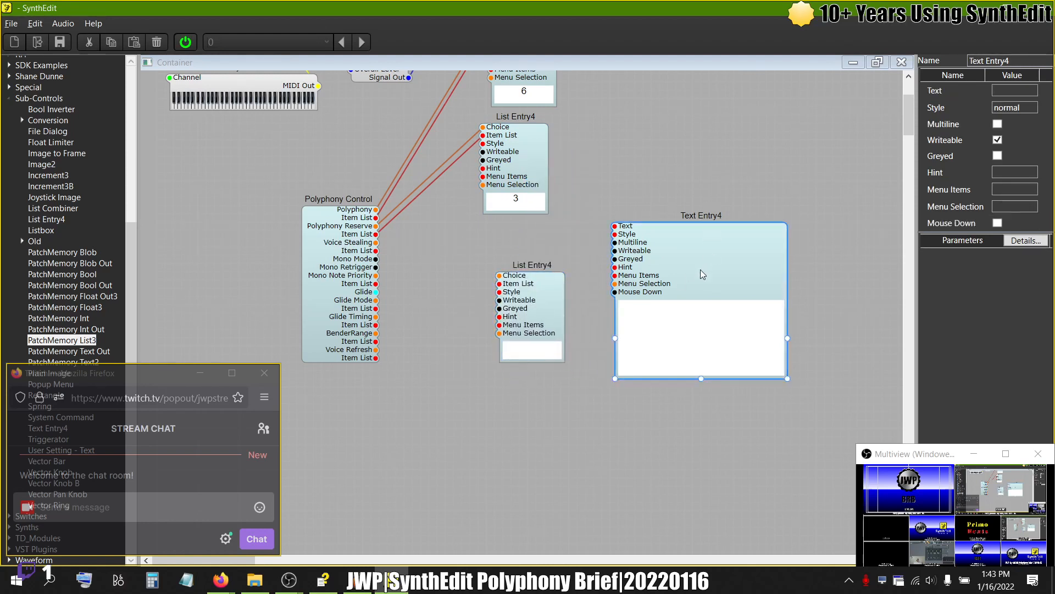
key(Delete)
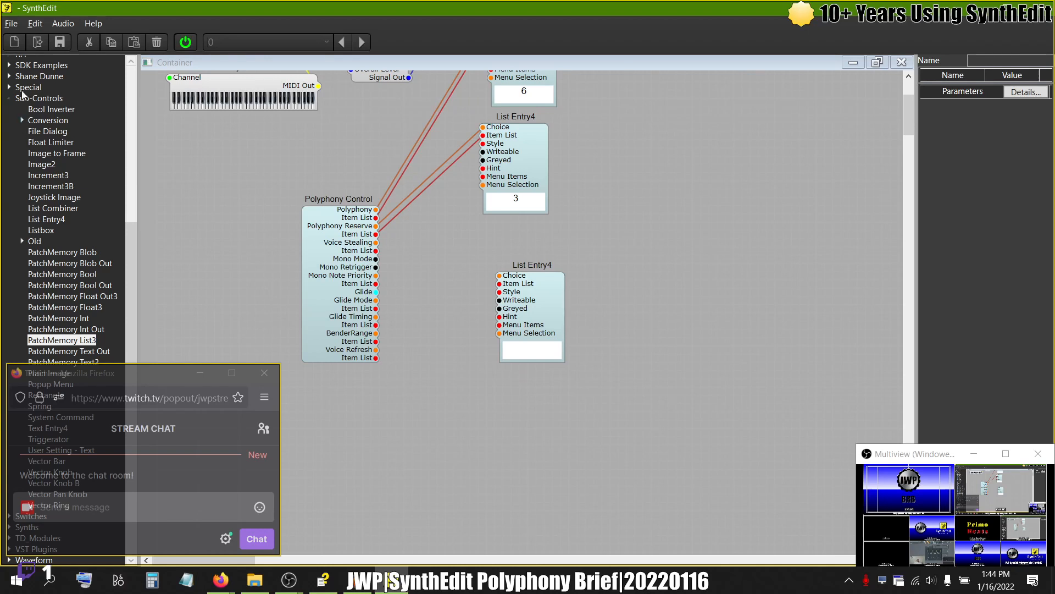
- Add a Bool To Int module and wire Polyphony Control's Mono Mode through it to the Choice pin of the unconnected List Entry4, shifting that list aside
click(22, 120)
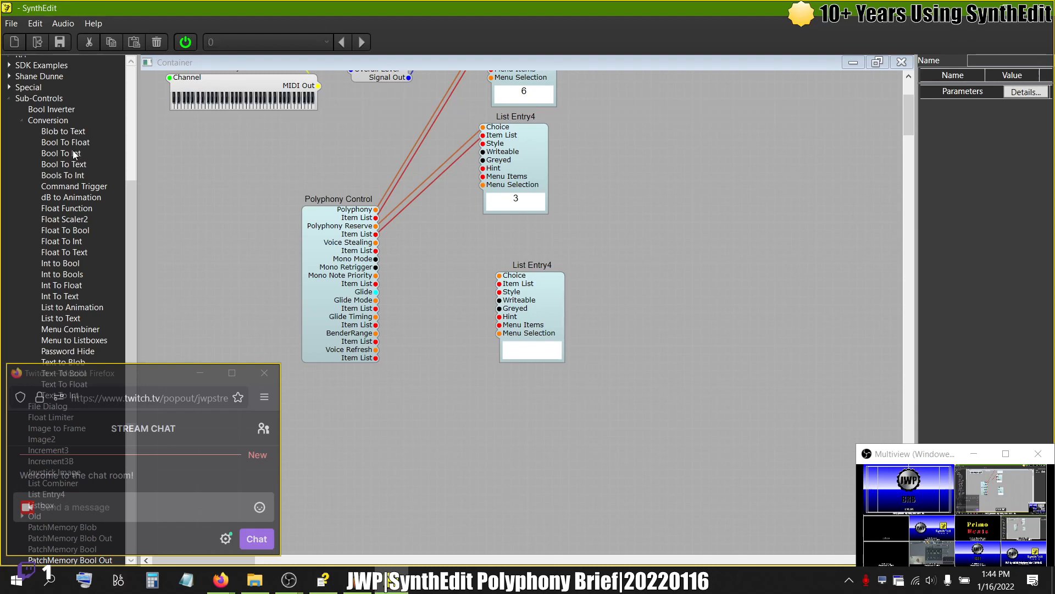
drag(80, 156, 407, 345)
drag(414, 283, 413, 283)
drag(527, 304, 568, 271)
drag(444, 288, 376, 259)
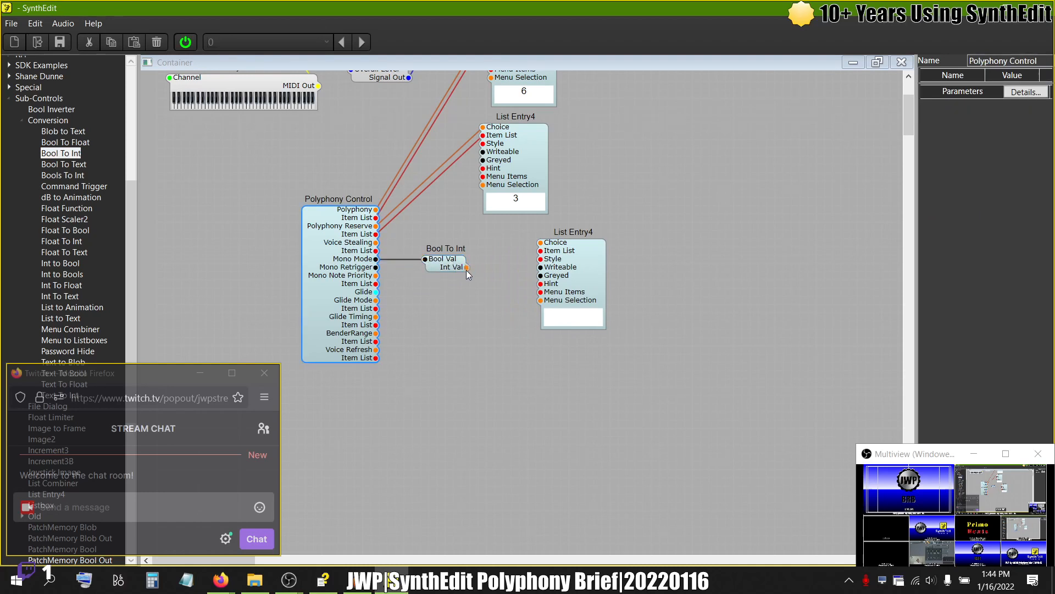
drag(466, 268, 540, 242)
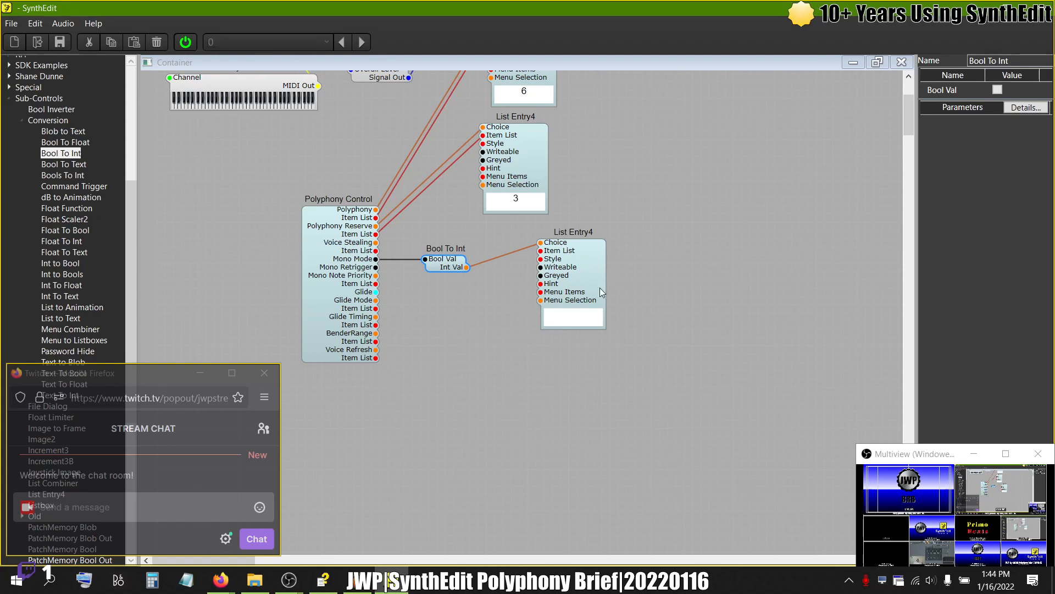
- Add a Text Entry4 module in the empty area beside the Mono Mode List Entry4
click(586, 291)
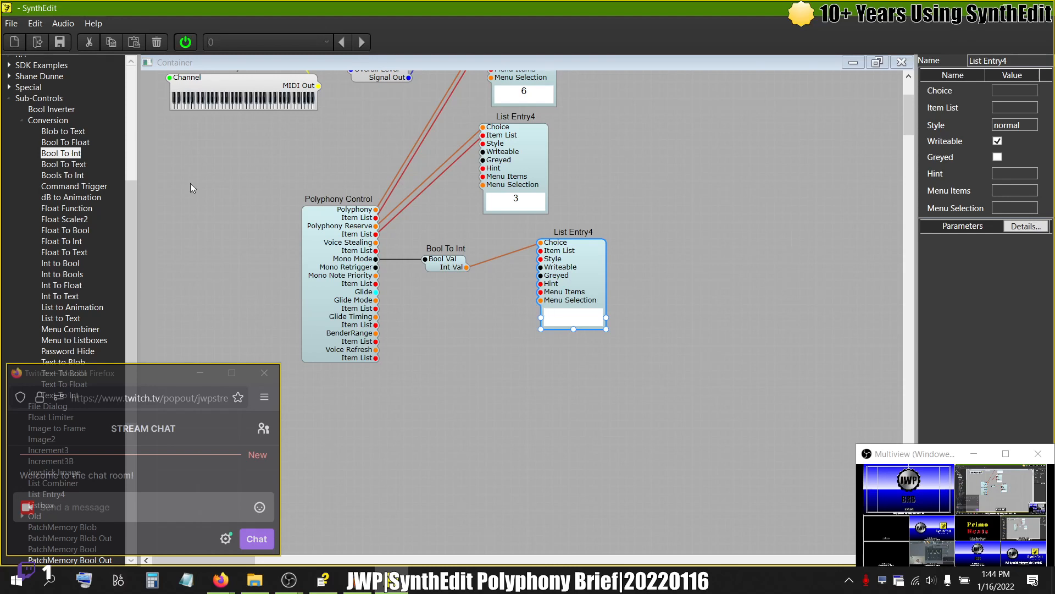
click(21, 120)
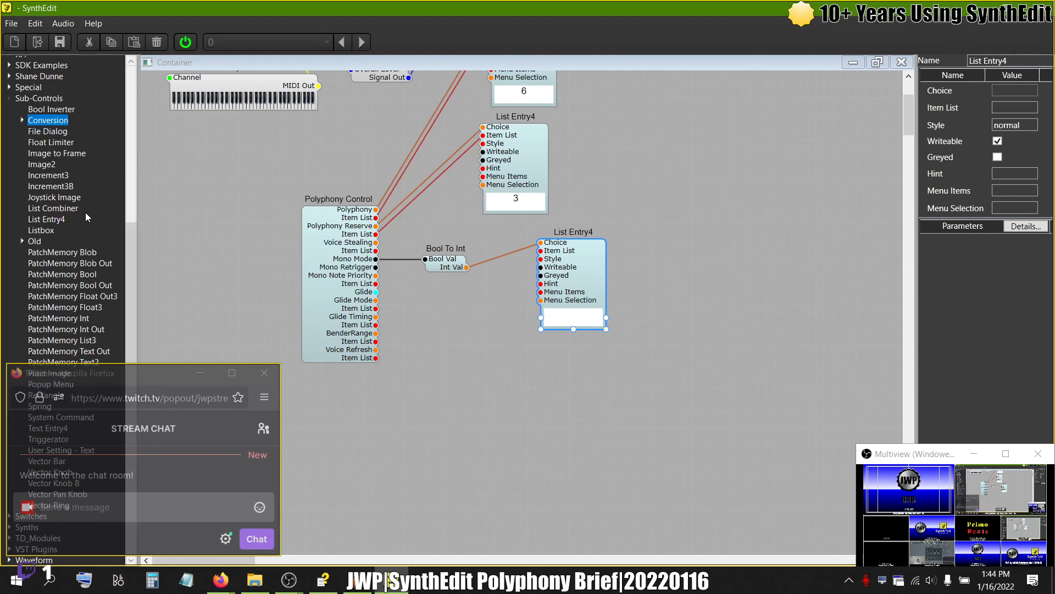
drag(61, 430, 613, 211)
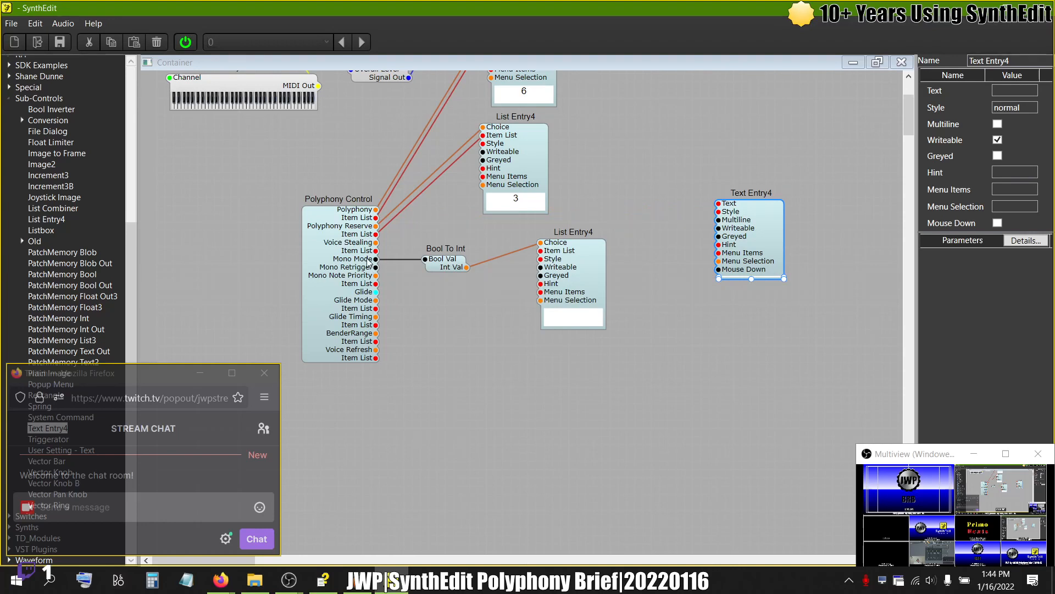
- Give the Mono Mode List Entry4 the item list On,Off and switch its selection to Off and back to On
click(585, 270)
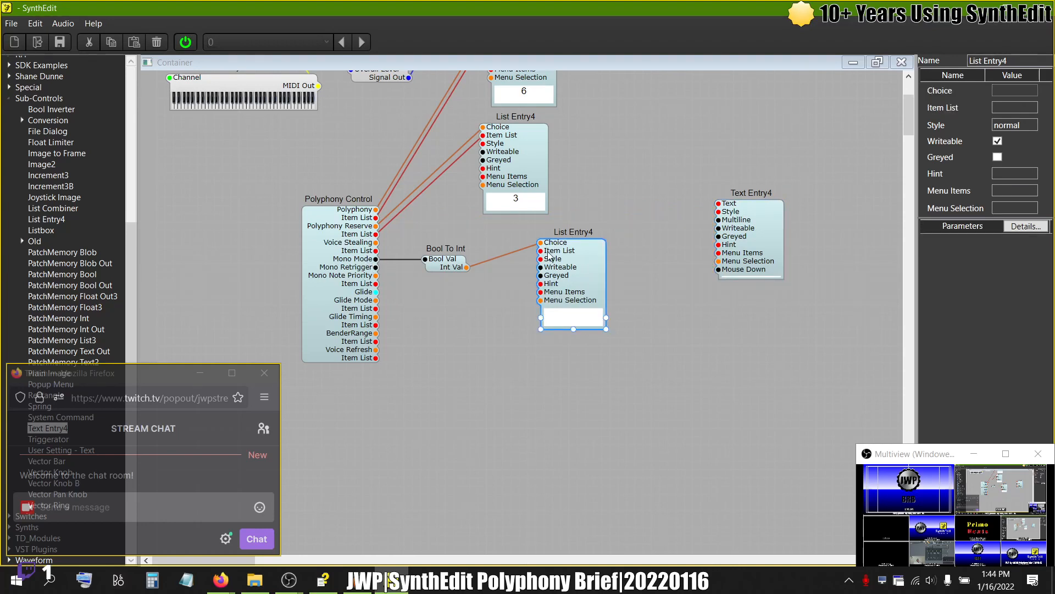
click(1015, 107)
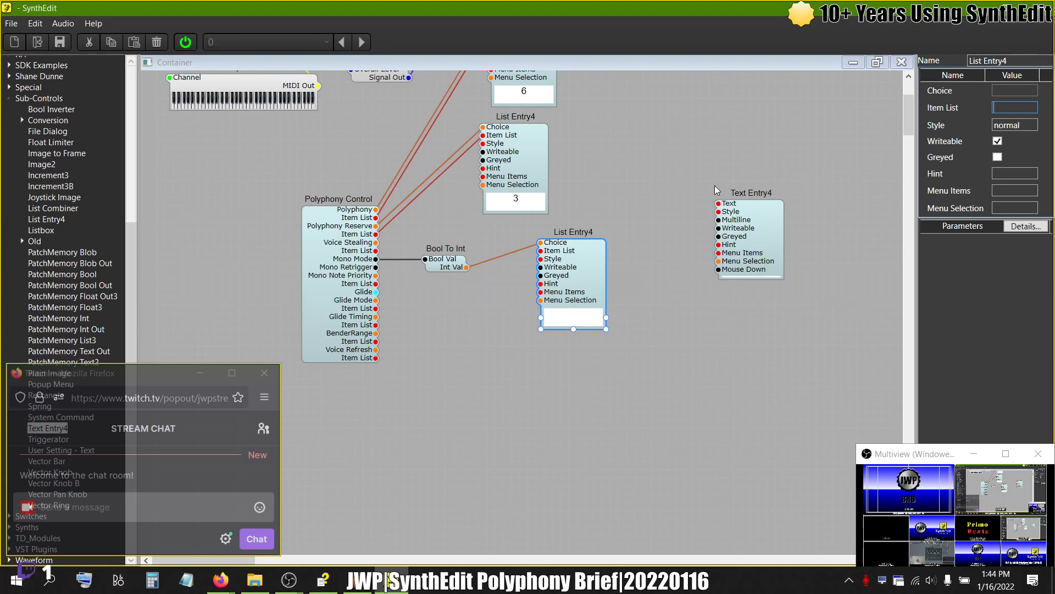
text(On,Off)
key(Return)
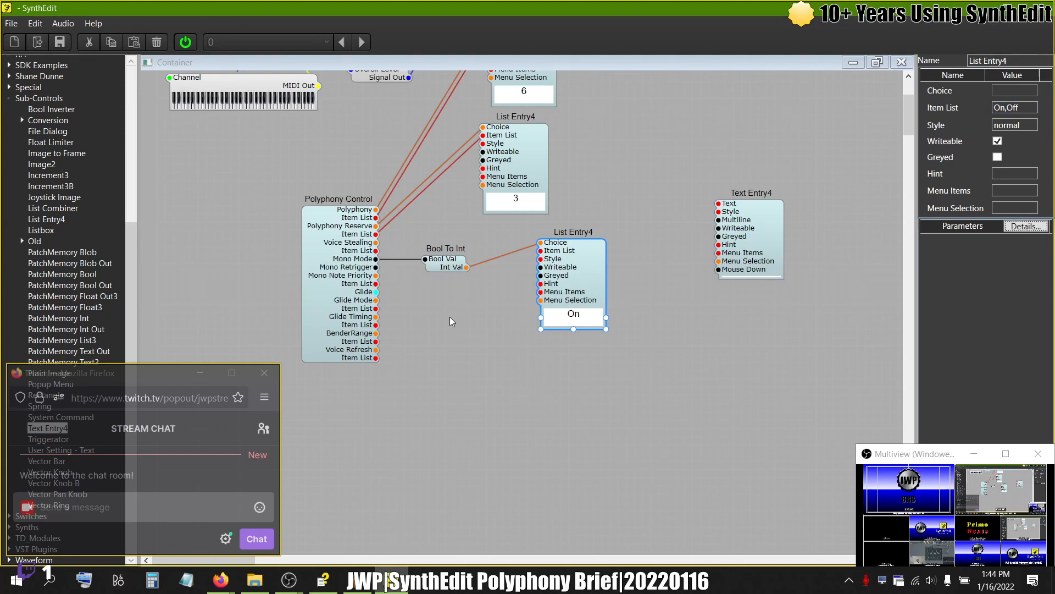
click(566, 318)
click(568, 328)
click(584, 323)
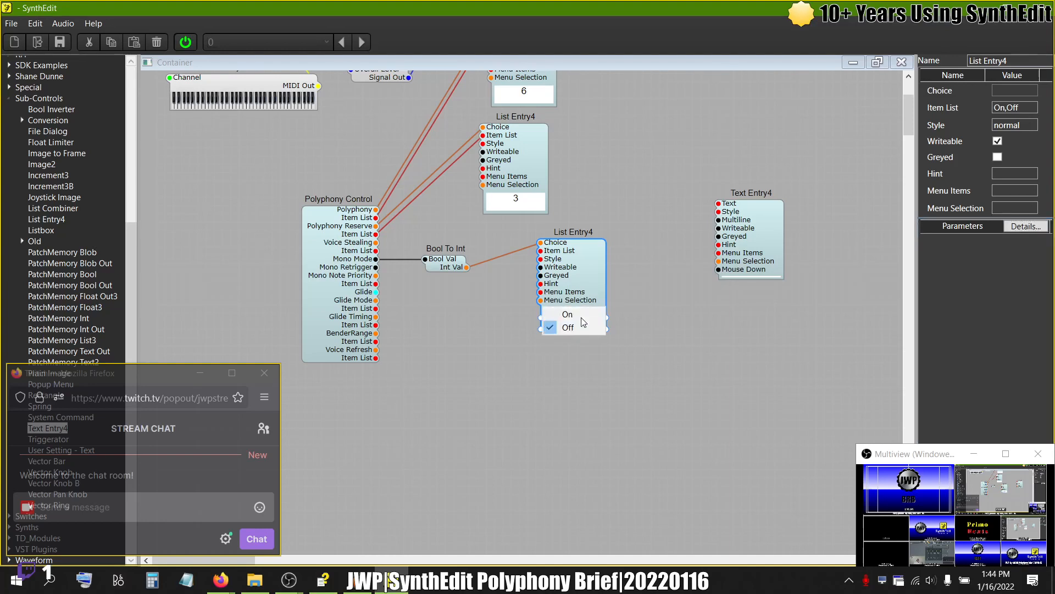
click(569, 314)
- Delete the unconnected Text Entry4 module
scroll(510, 342, up, 3)
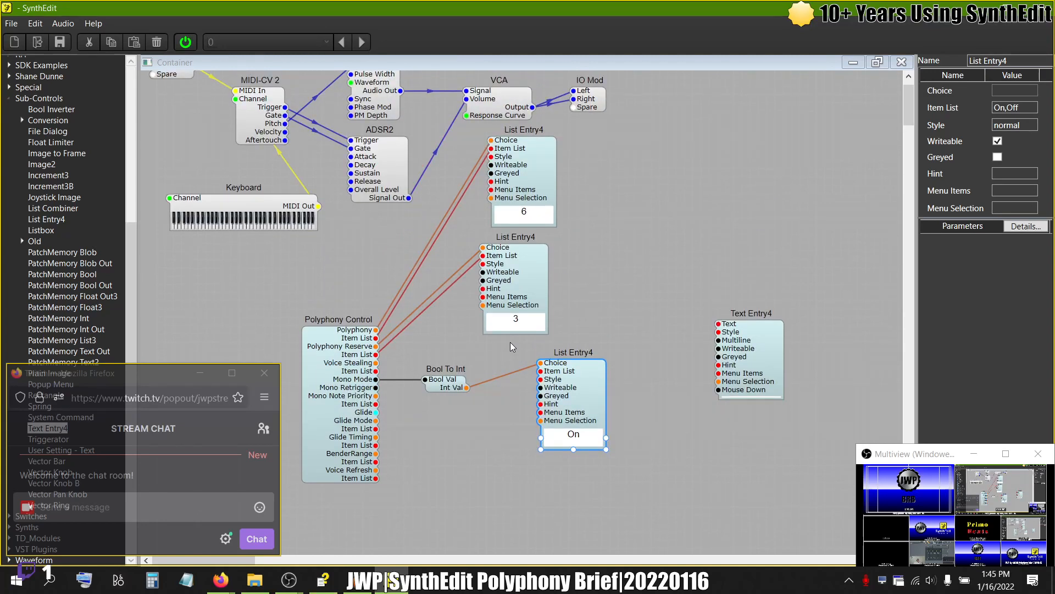
click(741, 354)
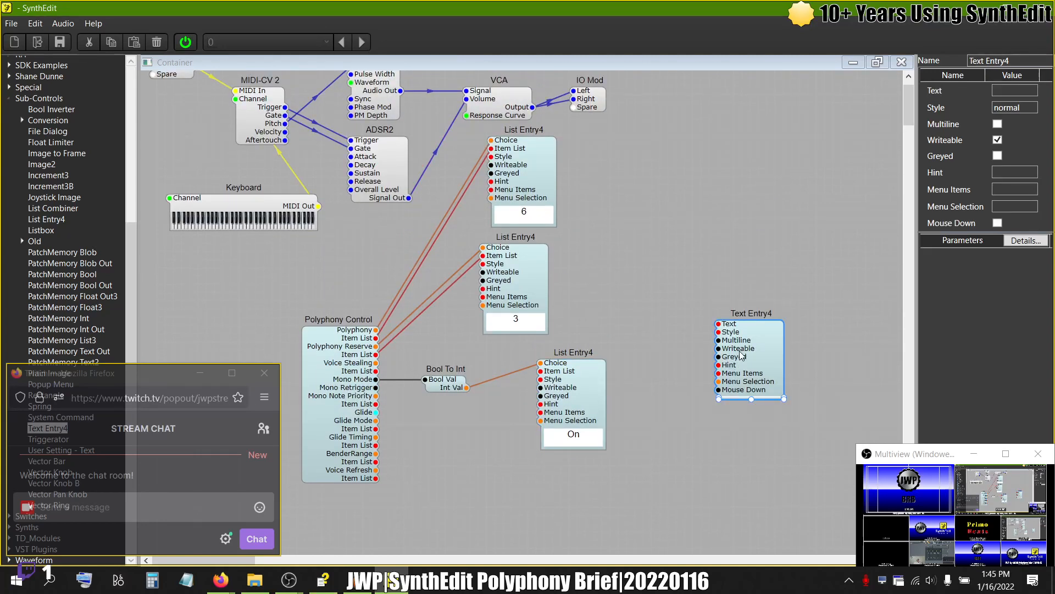
key(Delete)
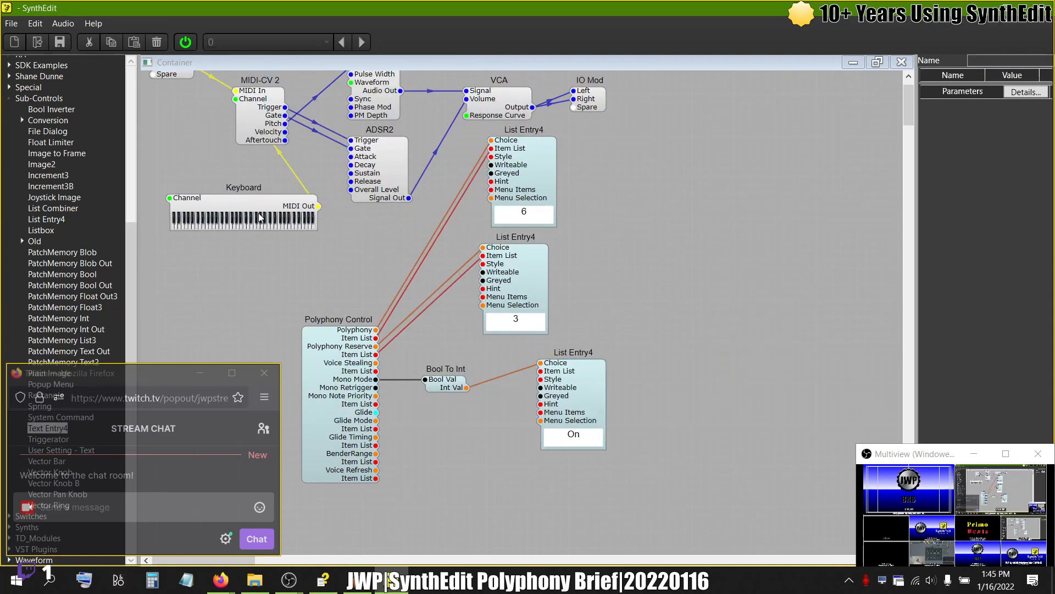
- Close the Container view, reopen the Container from the main patch, and play a few Keyboard notes before stopping the audio
click(902, 62)
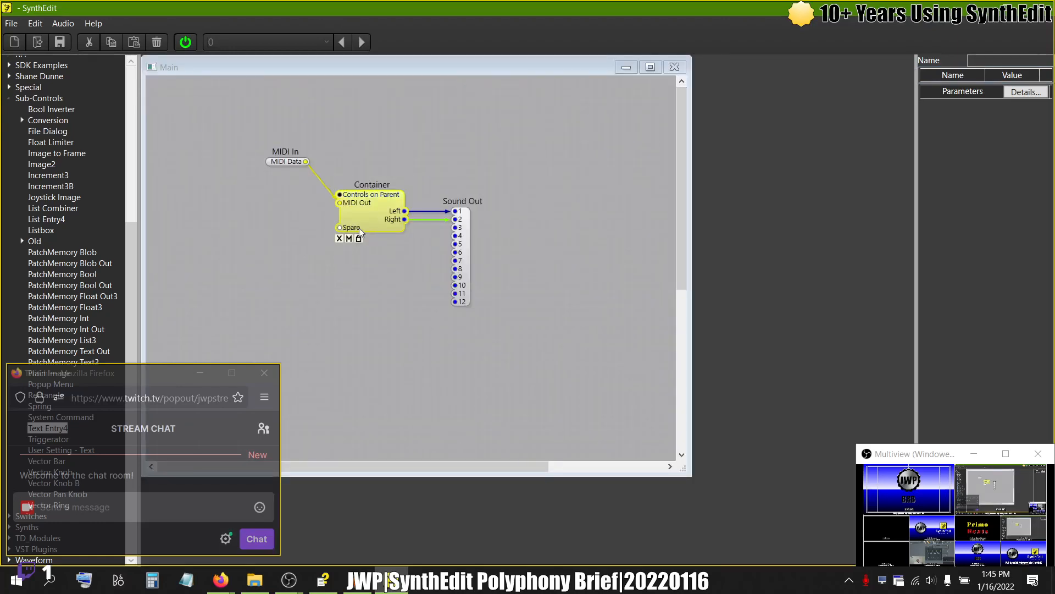
double_click(369, 207)
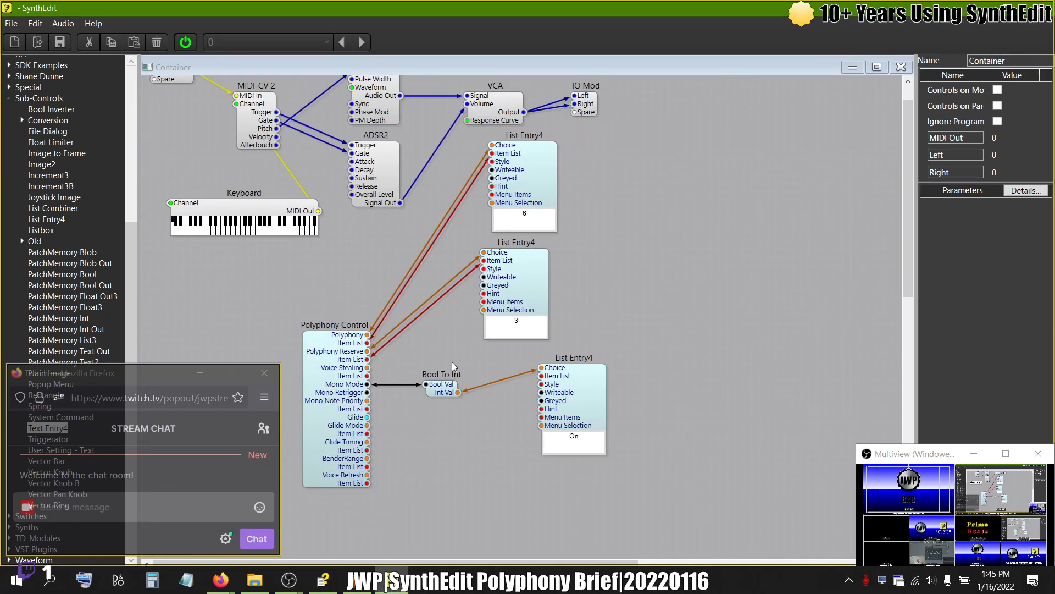
click(175, 222)
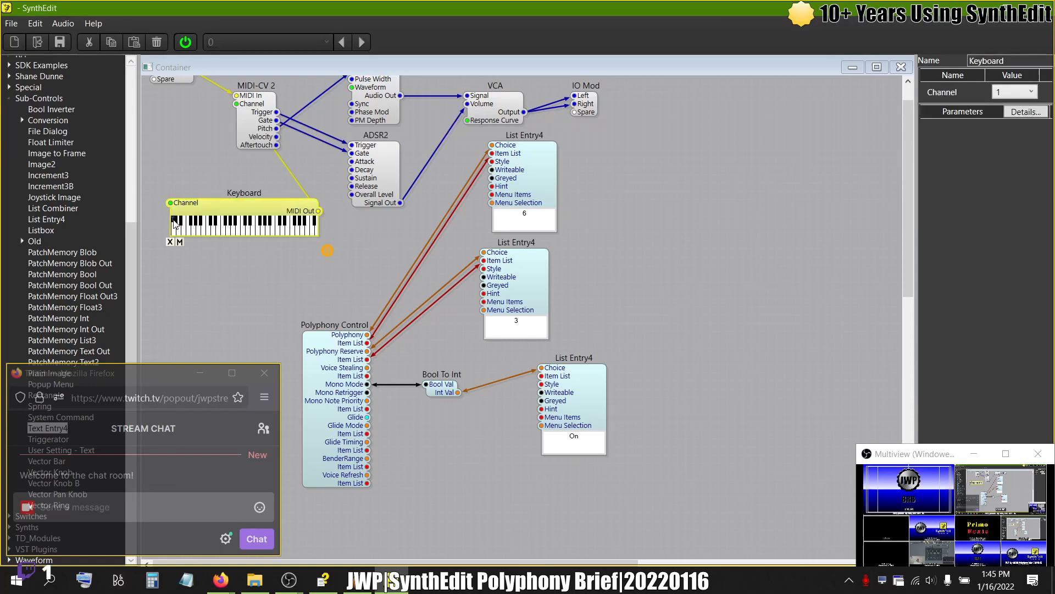
click(214, 231)
click(187, 46)
- Change the Mono Mode List Entry4's item list to Off,On
click(580, 413)
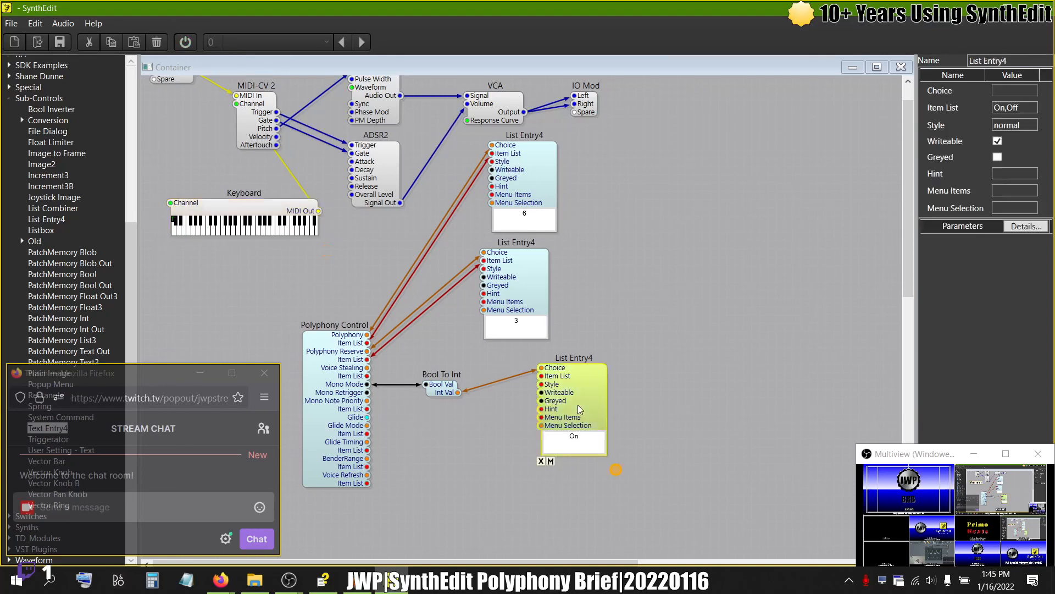
click(1032, 110)
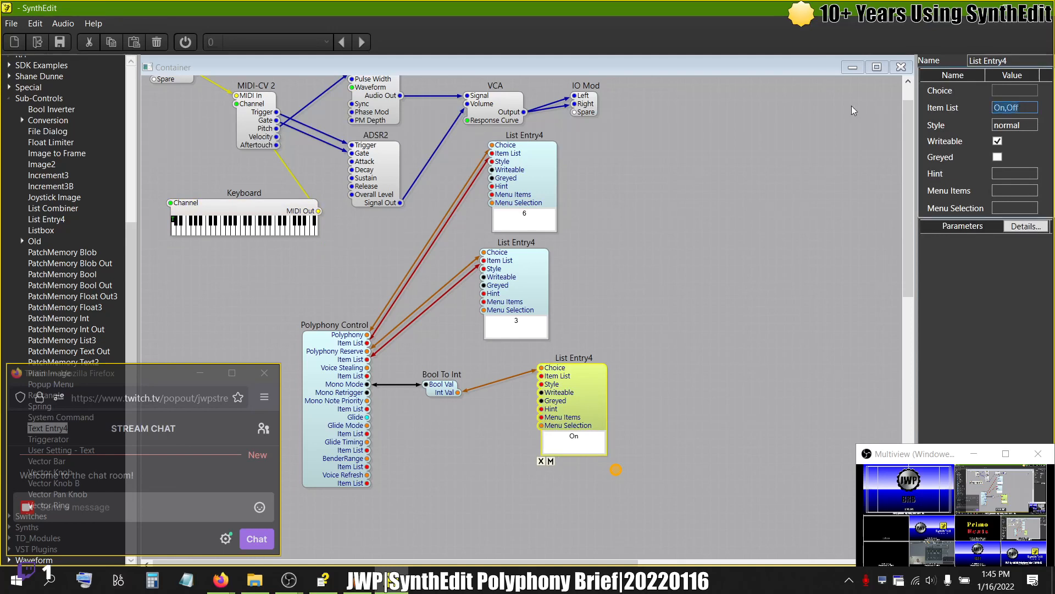
text(Off,On)
key(Return)
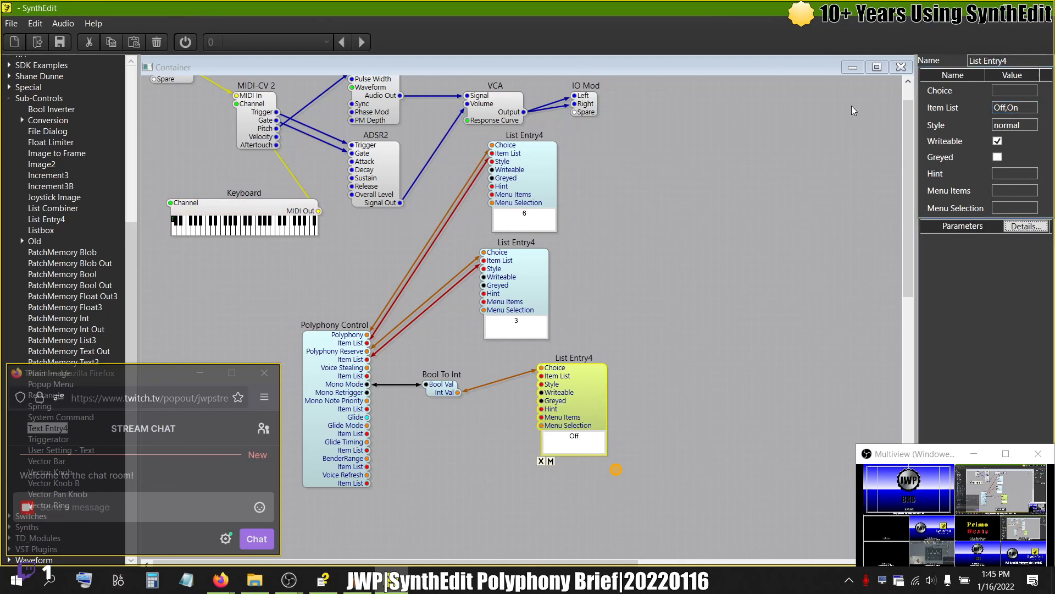
- Test several Keyboard notes with audio running, and move the Mono Mode List Entry4 down level with the Bool To Int output
click(185, 42)
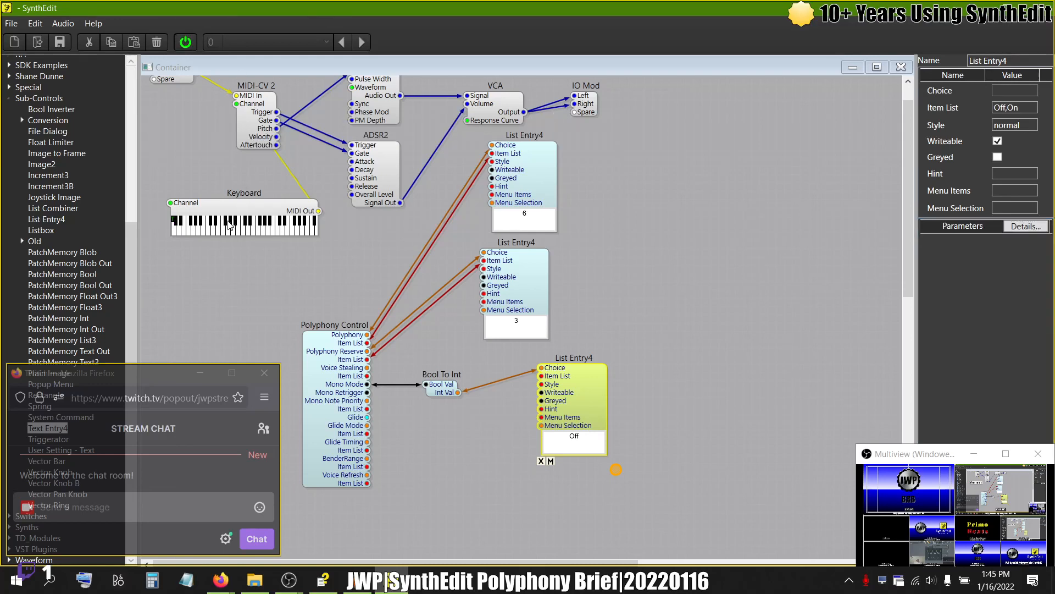
click(210, 231)
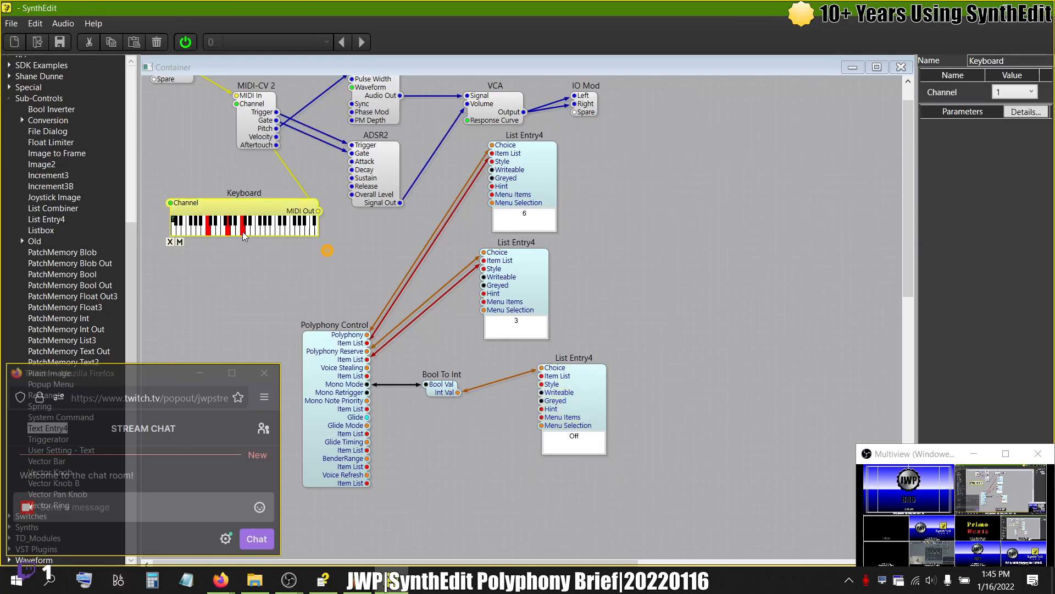
click(186, 42)
drag(580, 402, 585, 424)
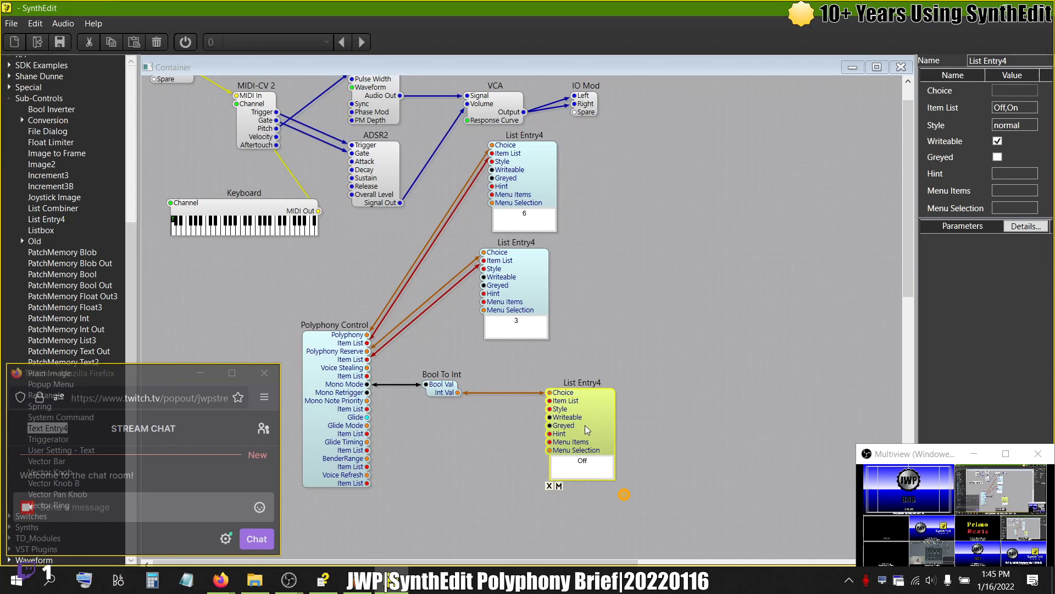
- Set the Polyphony List Entry4 to 1 and play notes on the Keyboard with audio running
click(535, 223)
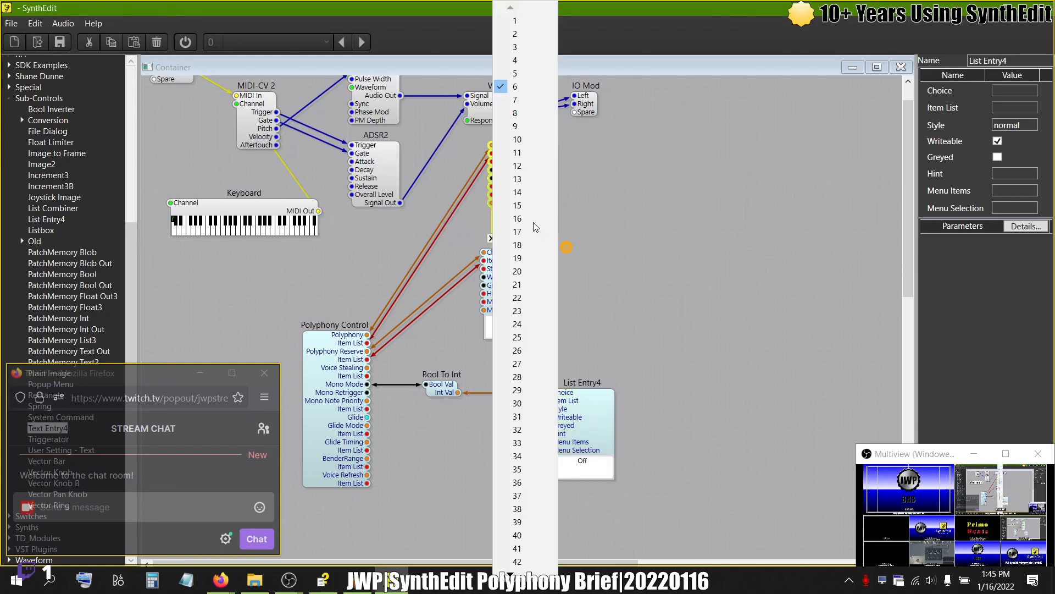
click(533, 31)
click(185, 41)
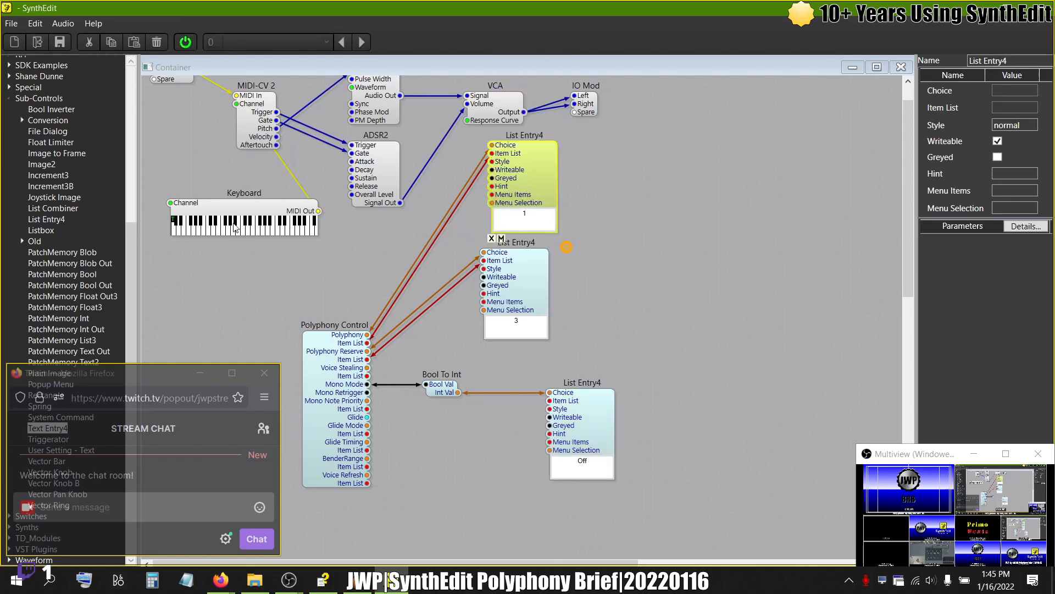
click(211, 234)
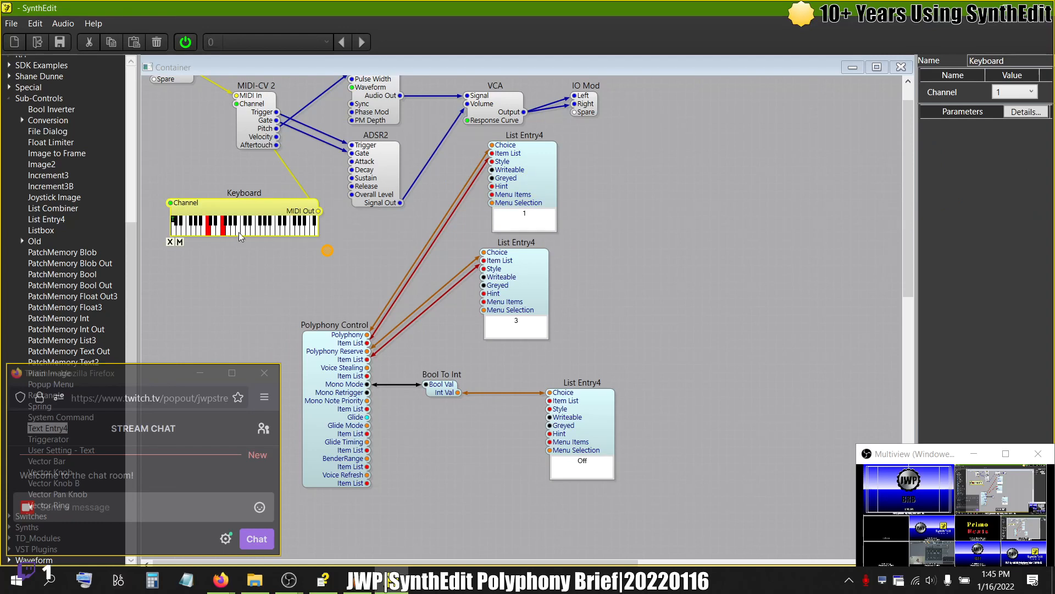
click(185, 42)
- Set the Polyphony List Entry4 to 6
click(516, 225)
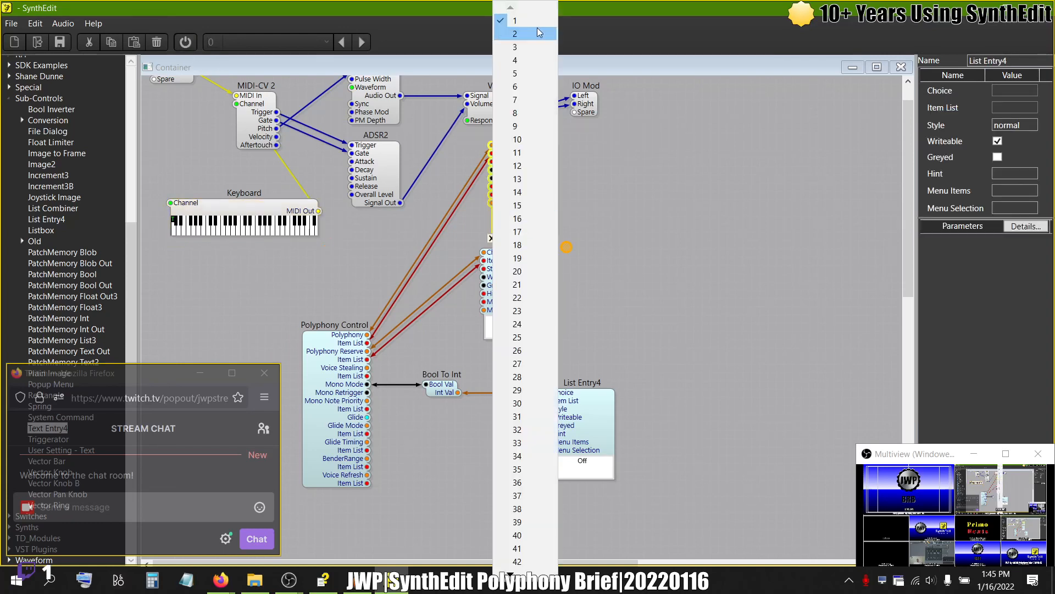
click(526, 73)
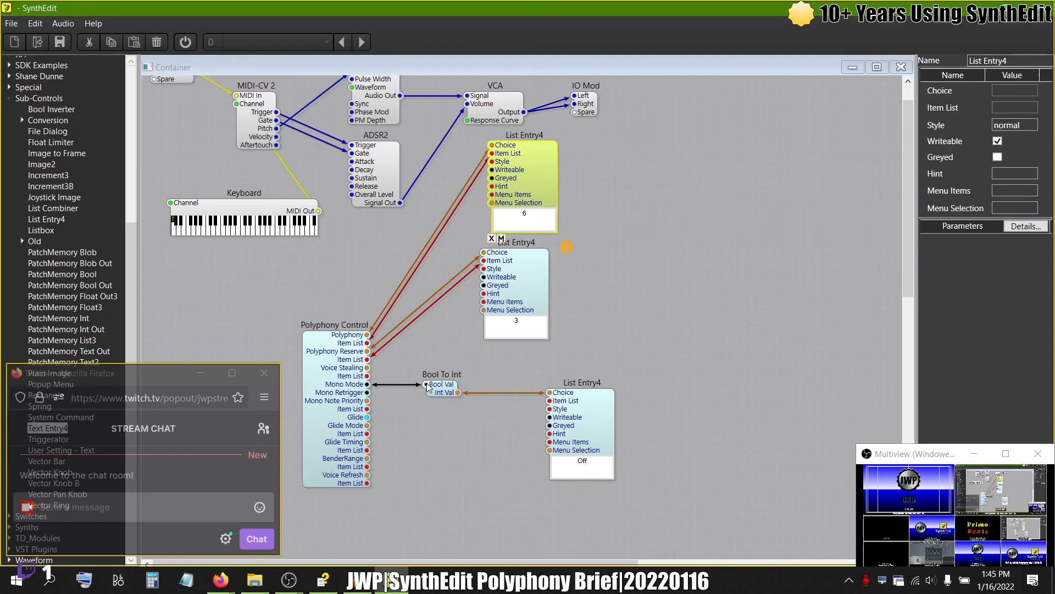
click(595, 433)
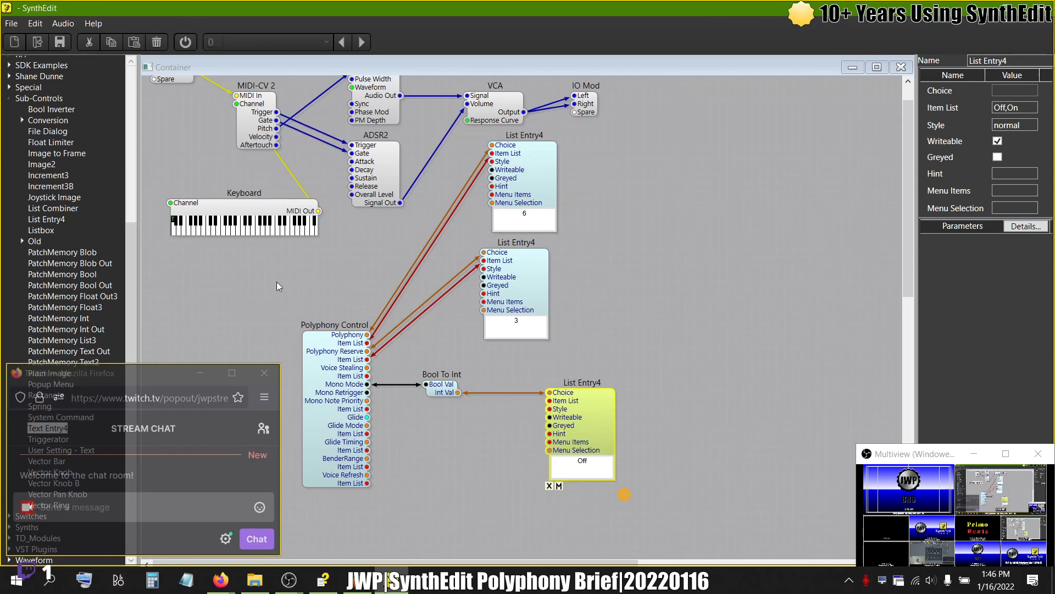
click(24, 122)
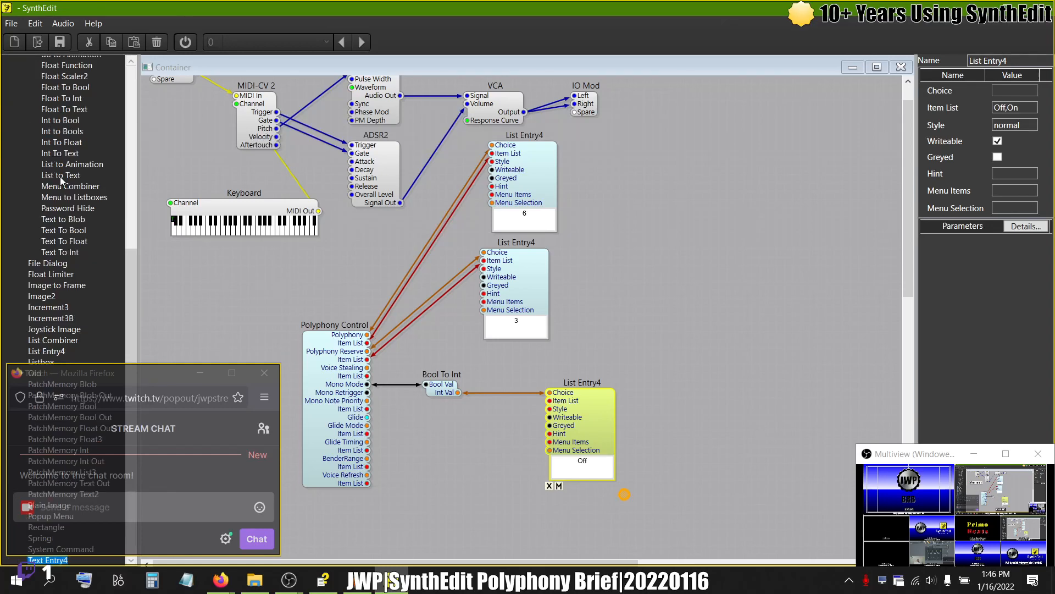
scroll(60, 180, up, 12)
scroll(60, 180, down, 15)
scroll(61, 180, up, 10)
scroll(61, 180, down, 2)
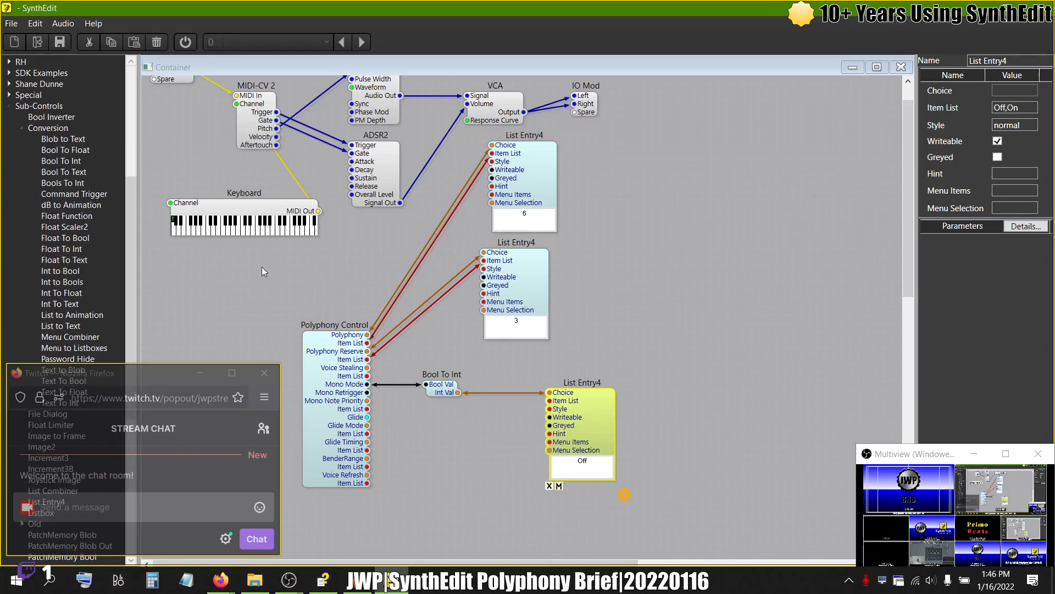
click(22, 127)
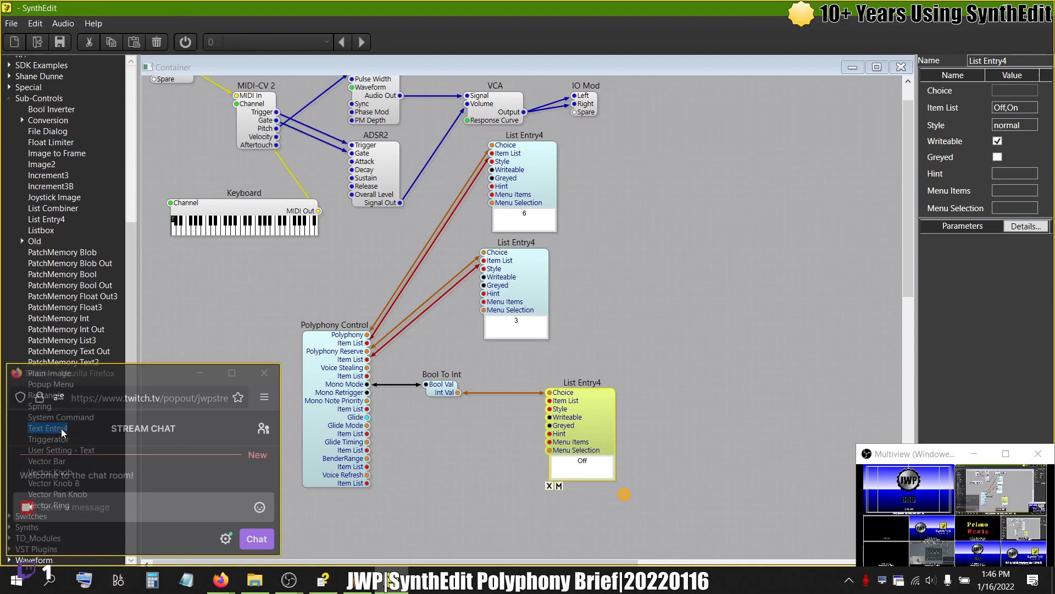
- Add a Text Entry4 fed from Mono Mode through a new Bool To Text module, and set the Mono Mode list to On
drag(61, 430, 699, 353)
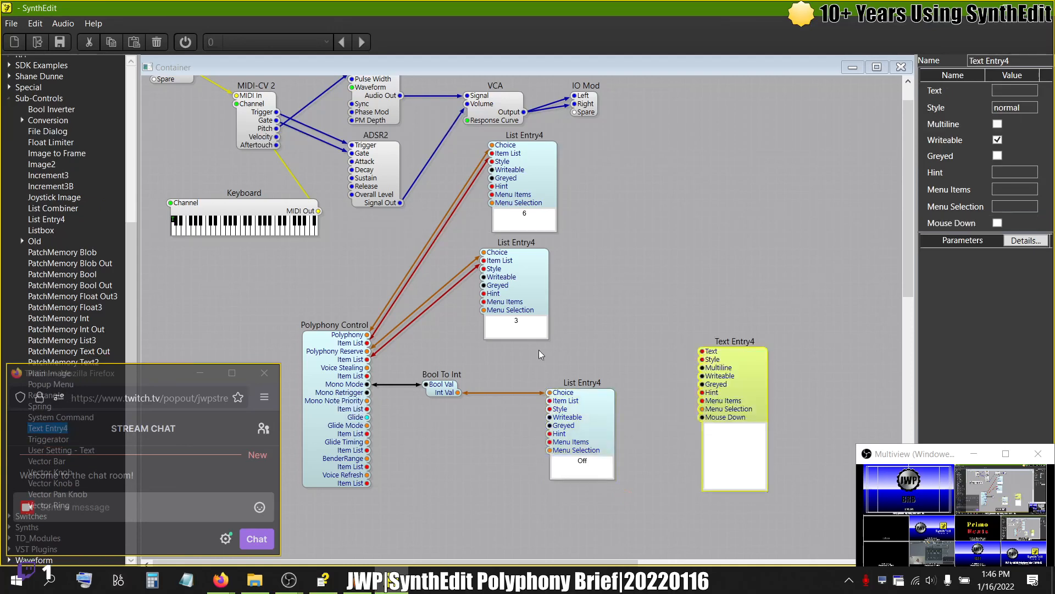
click(25, 123)
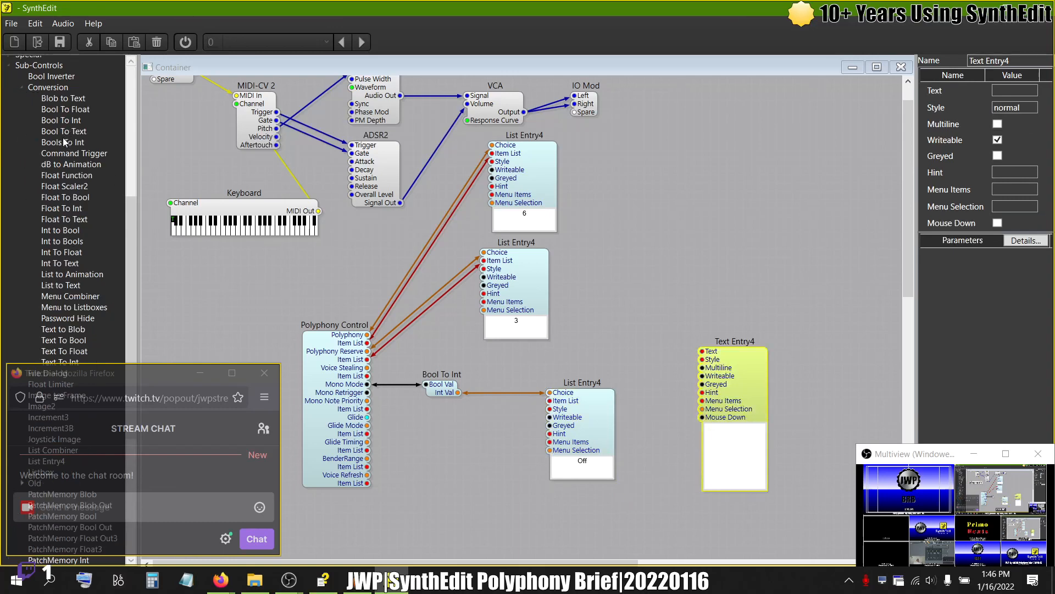
drag(63, 131, 367, 386)
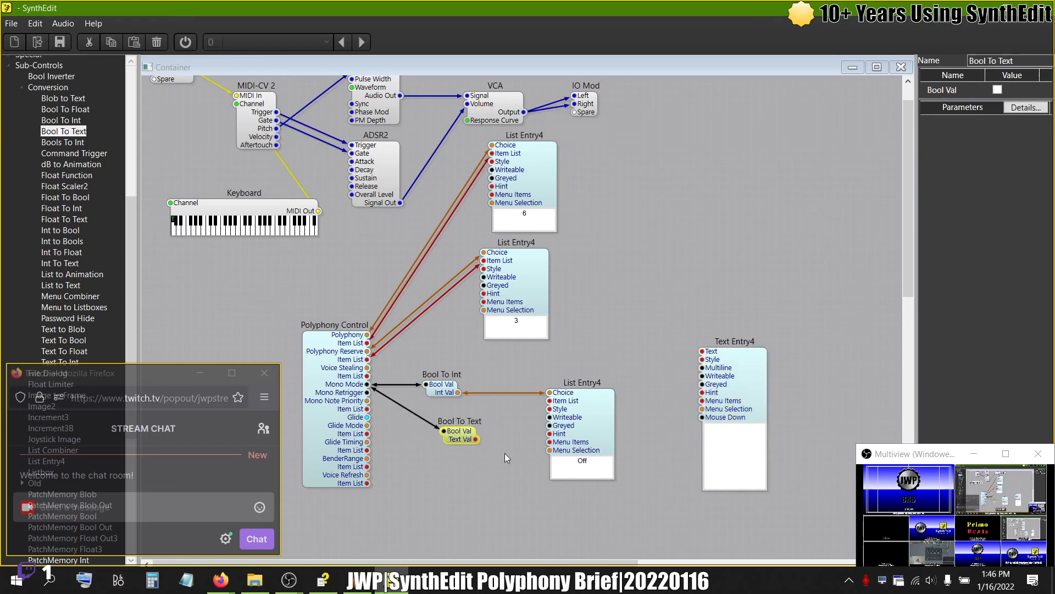
drag(476, 439, 702, 351)
click(586, 476)
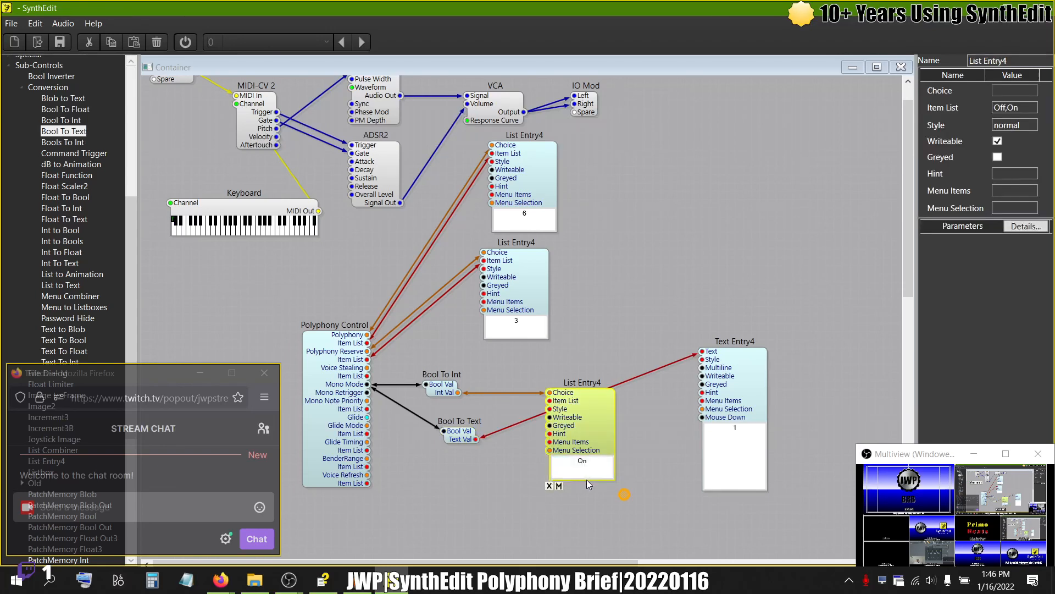
- Play a run of Keyboard notes with audio running and the Mono Mode list at On, and stop the audio
click(586, 480)
click(186, 43)
mouse_move(222, 225)
mouse_down()
mouse_move(217, 233)
mouse_move(257, 234)
mouse_up()
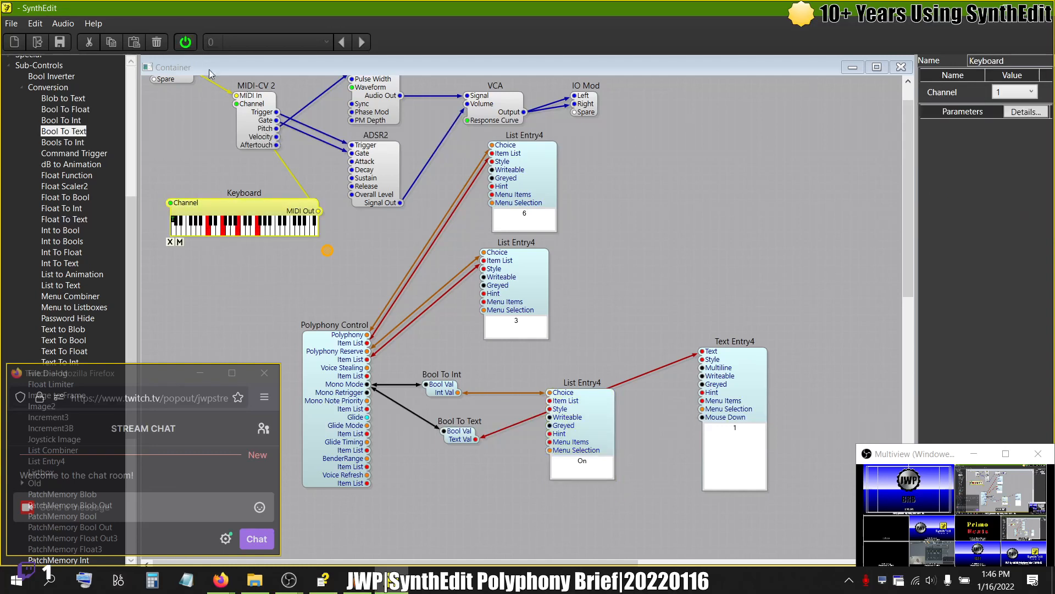
click(186, 43)
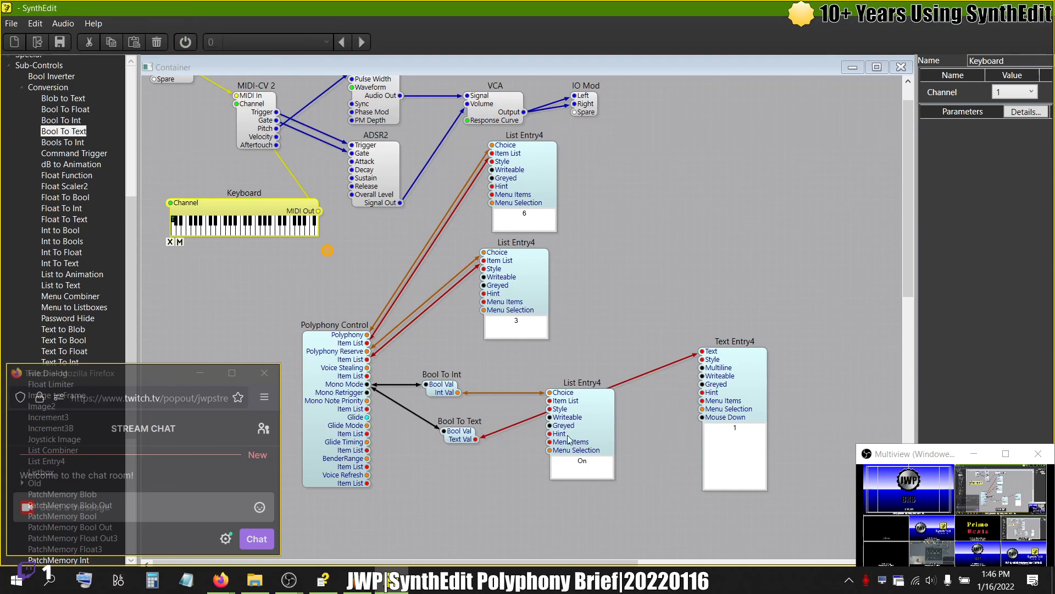
click(587, 472)
click(474, 355)
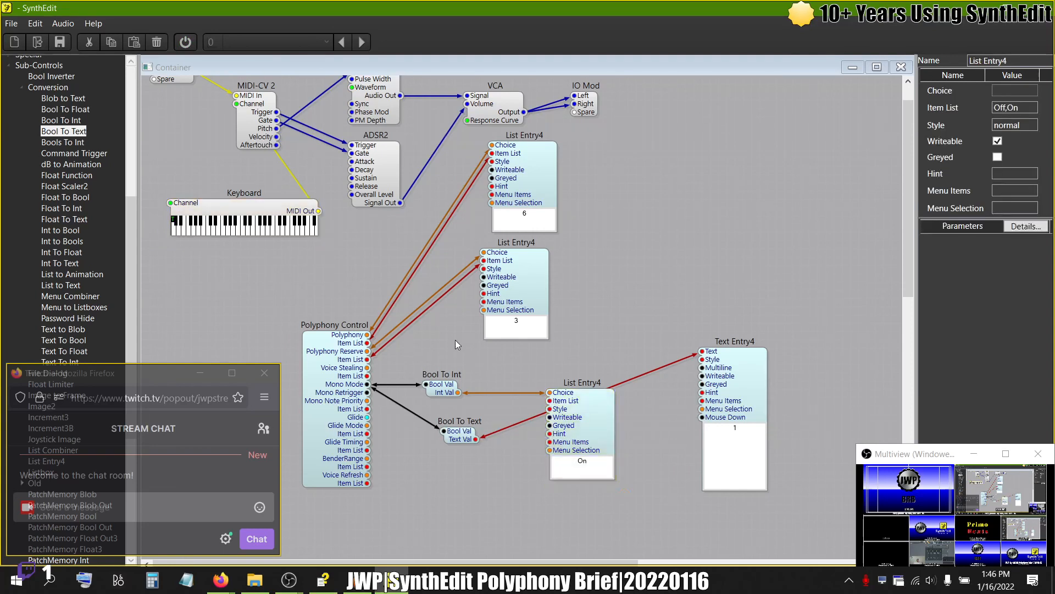
- Restart the audio, hold three adjacent white notes on the Keyboard in Mono Mode, and release them
click(186, 42)
click(229, 230)
click(239, 231)
click(248, 231)
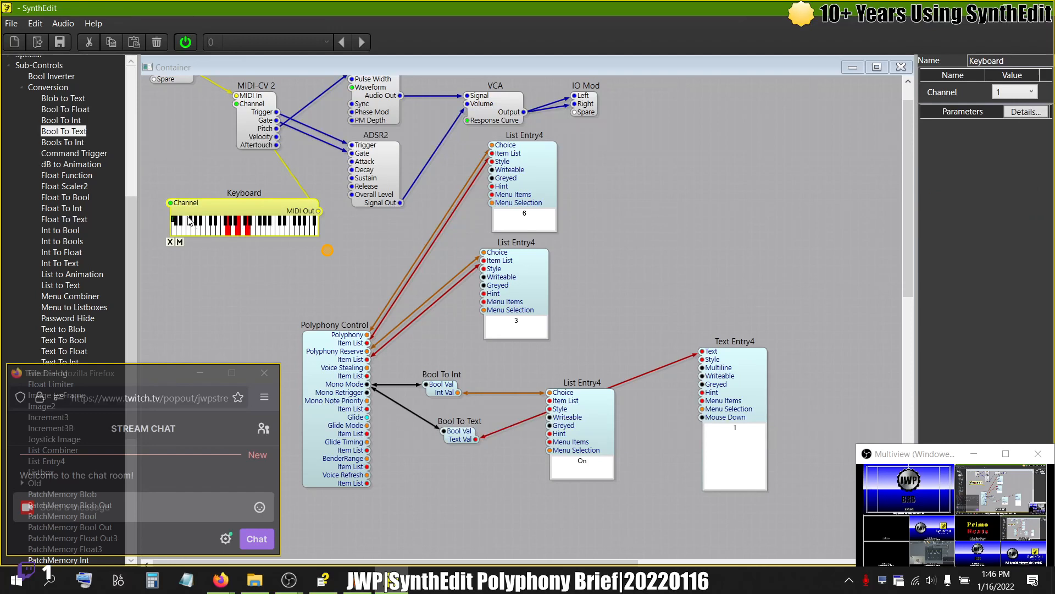
click(174, 220)
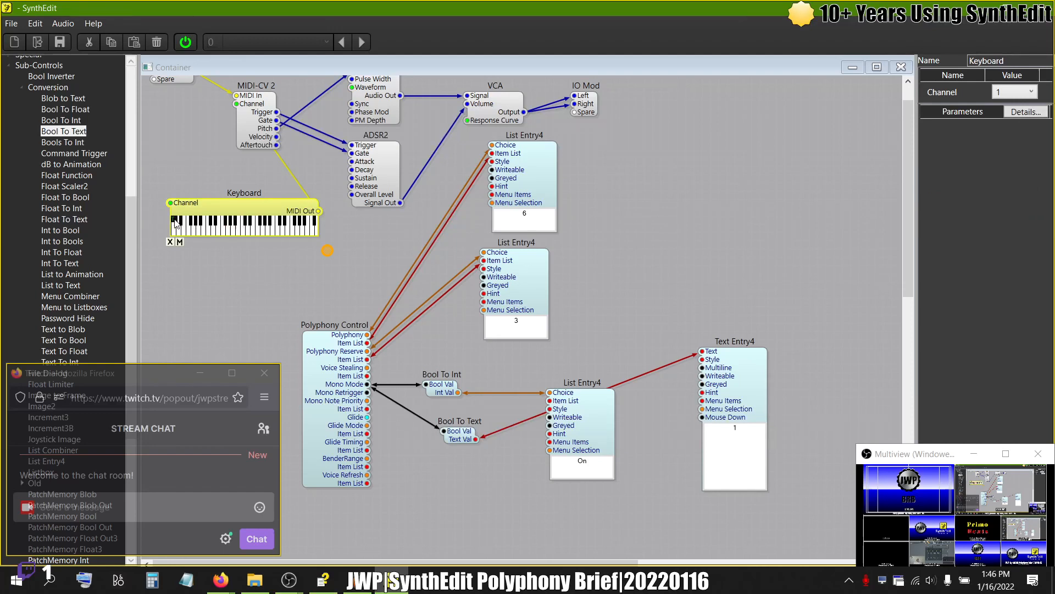
- Set the Mono Mode List Entry4 to Off and play two different three-note chords on the Keyboard
click(583, 461)
click(584, 469)
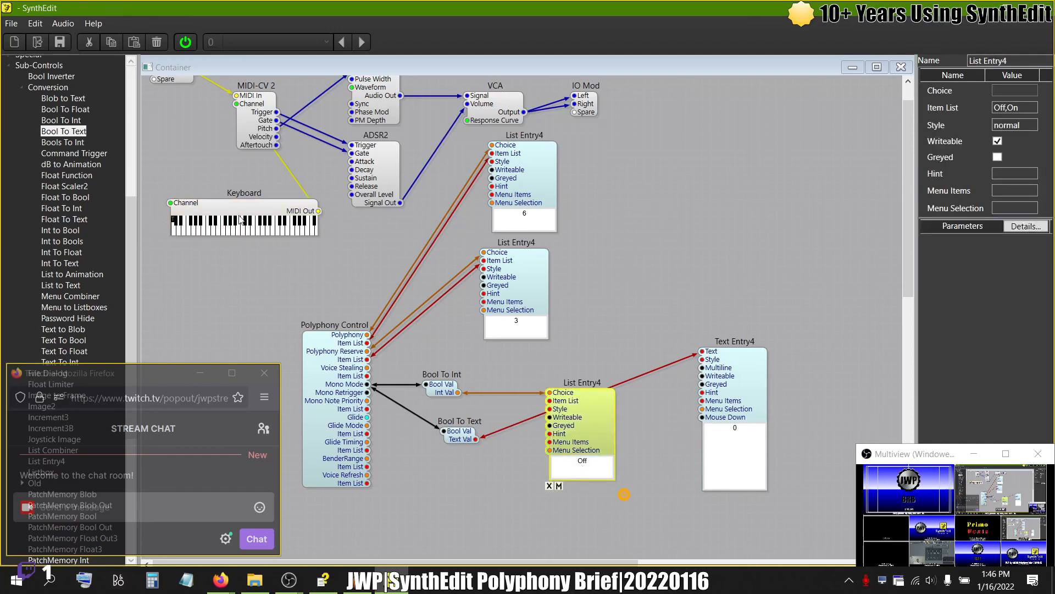
click(173, 219)
click(203, 232)
click(212, 232)
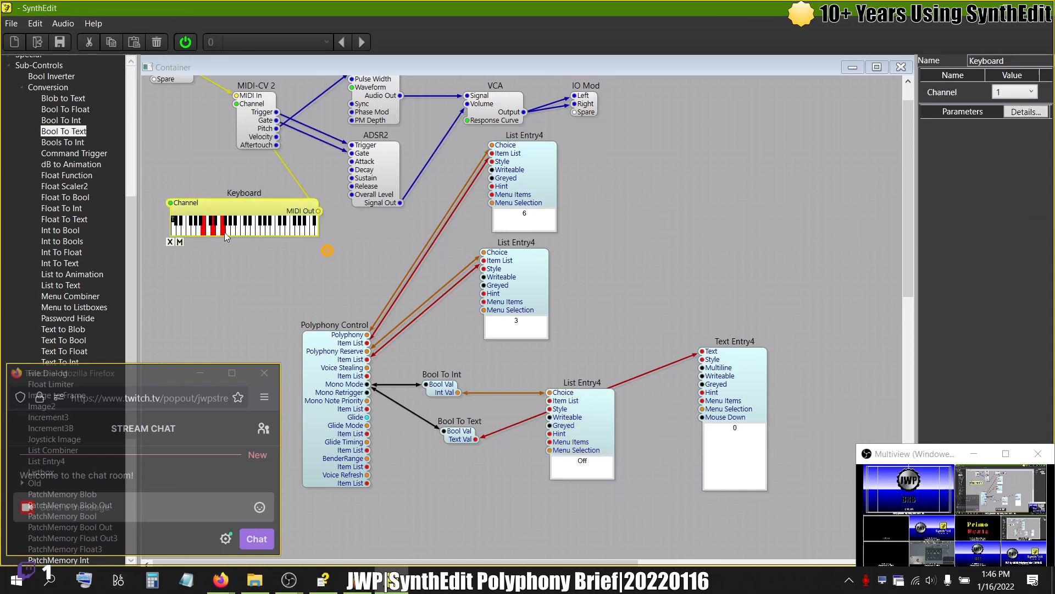
click(174, 219)
click(202, 230)
click(219, 231)
click(238, 231)
- Toggle the Mono Mode List Entry4 between On and Off, leave it at On, and release the held Keyboard notes
click(607, 474)
click(583, 486)
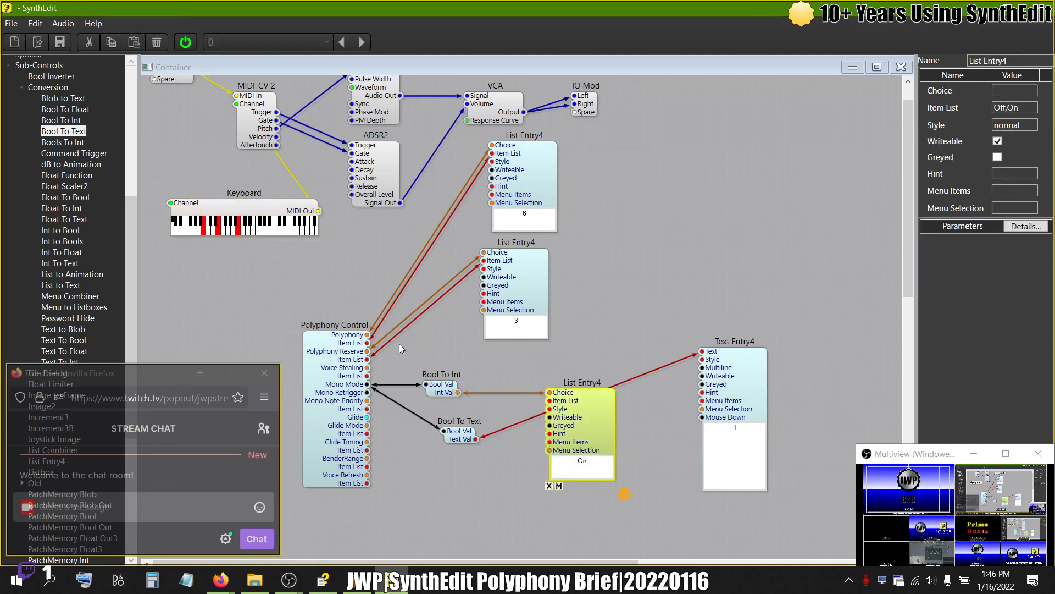
click(596, 474)
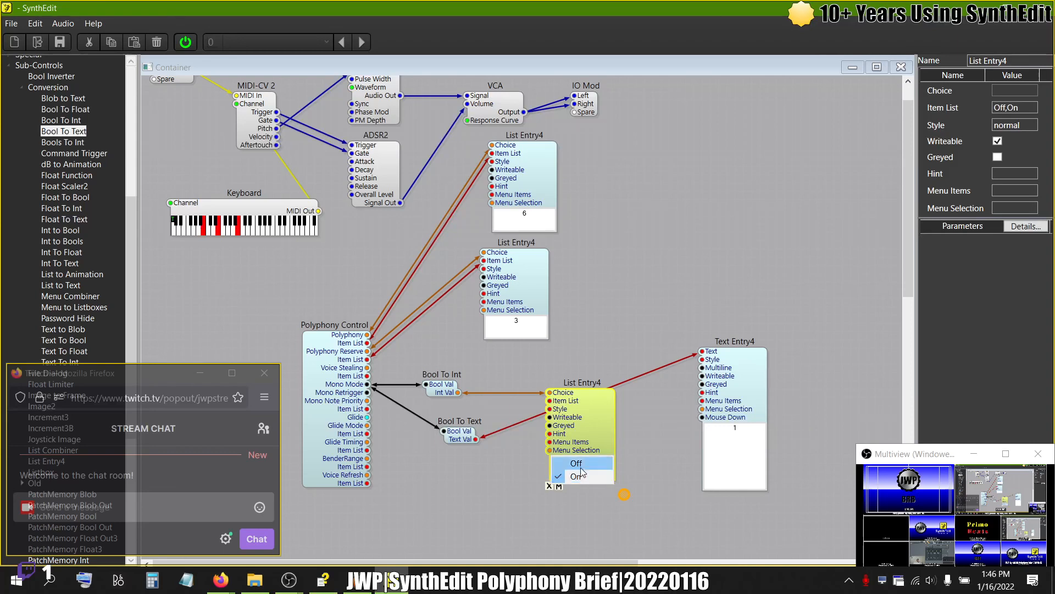
click(577, 464)
click(584, 472)
click(582, 476)
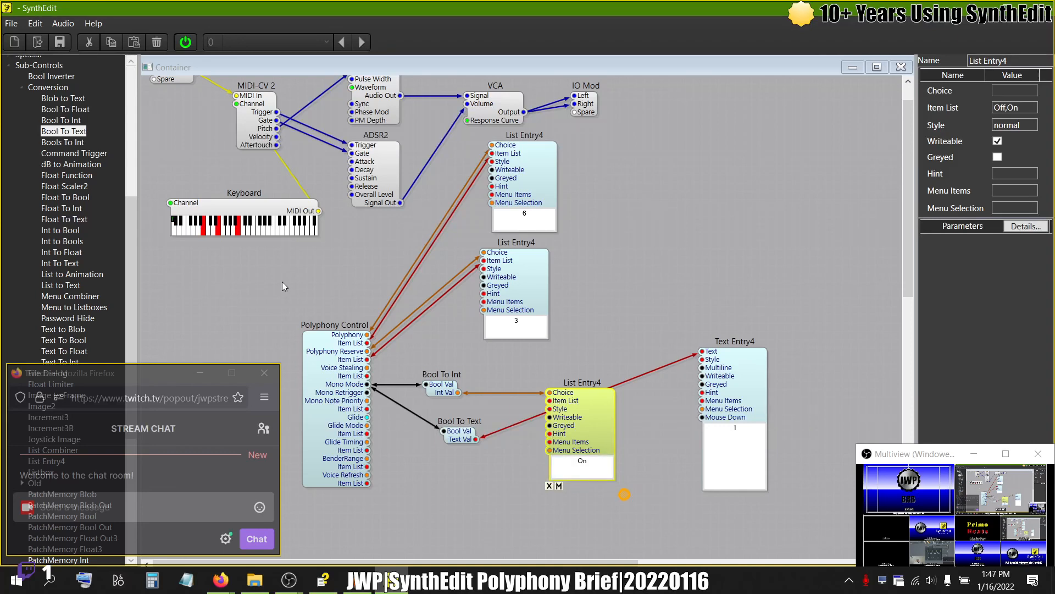
click(173, 222)
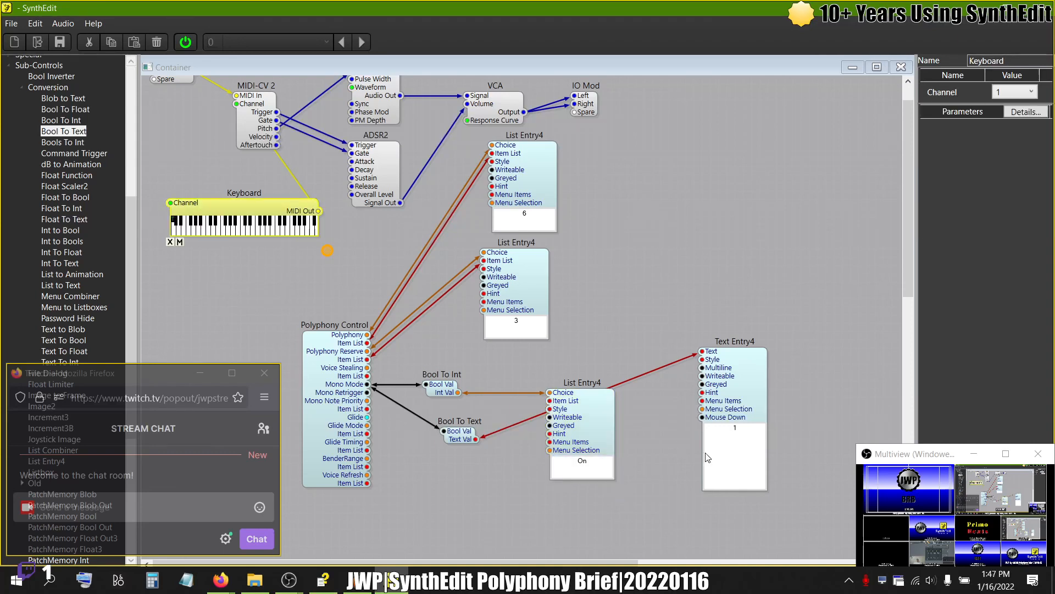
- Delete the Text Entry4 and the Bool To Text module that feeds it
click(708, 324)
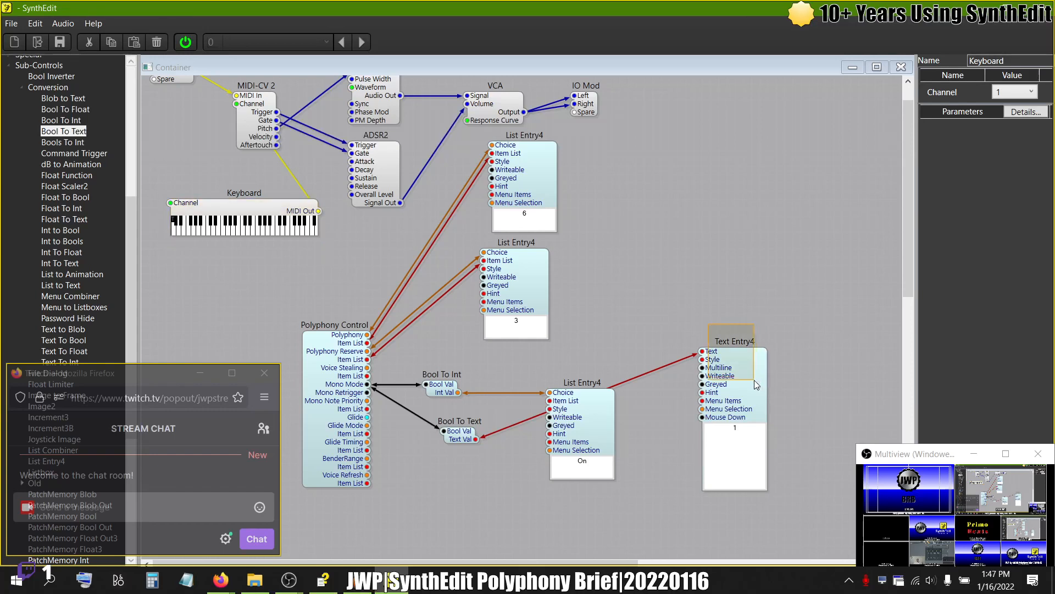
click(731, 379)
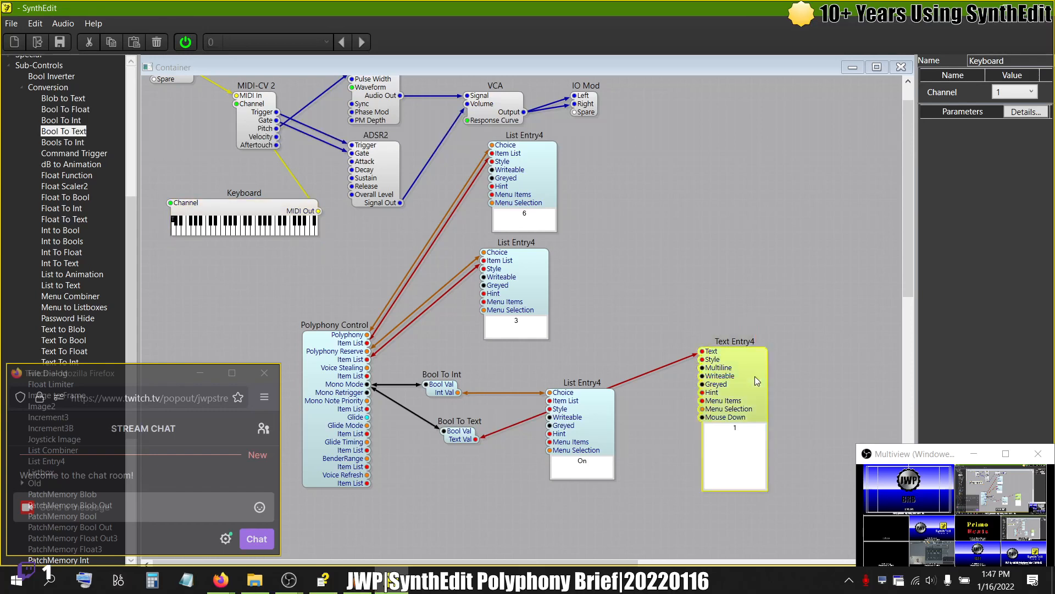
click(456, 433)
key(Delete)
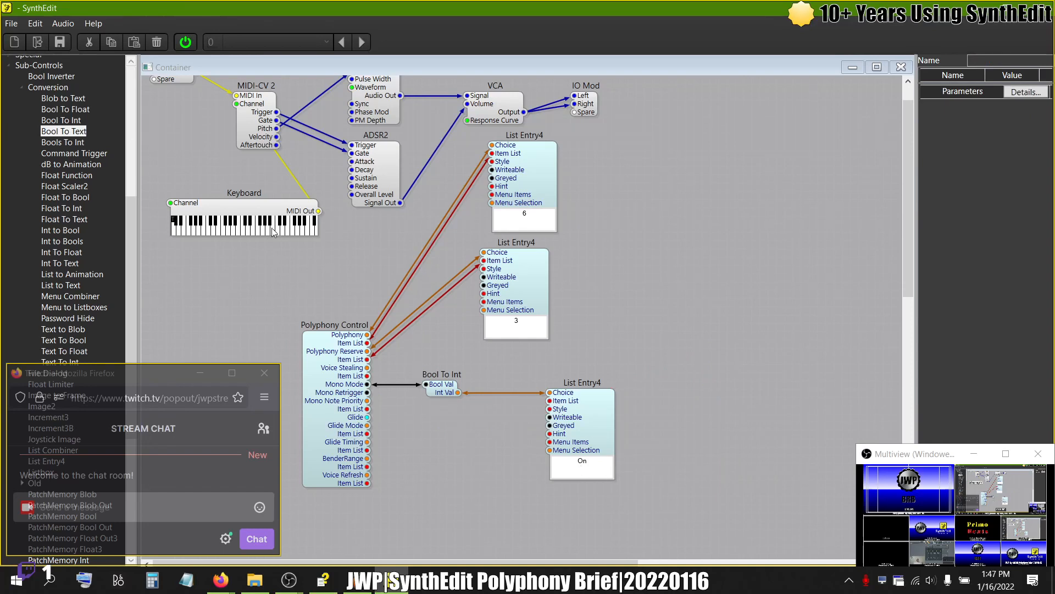
- Play several Keyboard notes with Mono Mode at On and release them
click(231, 231)
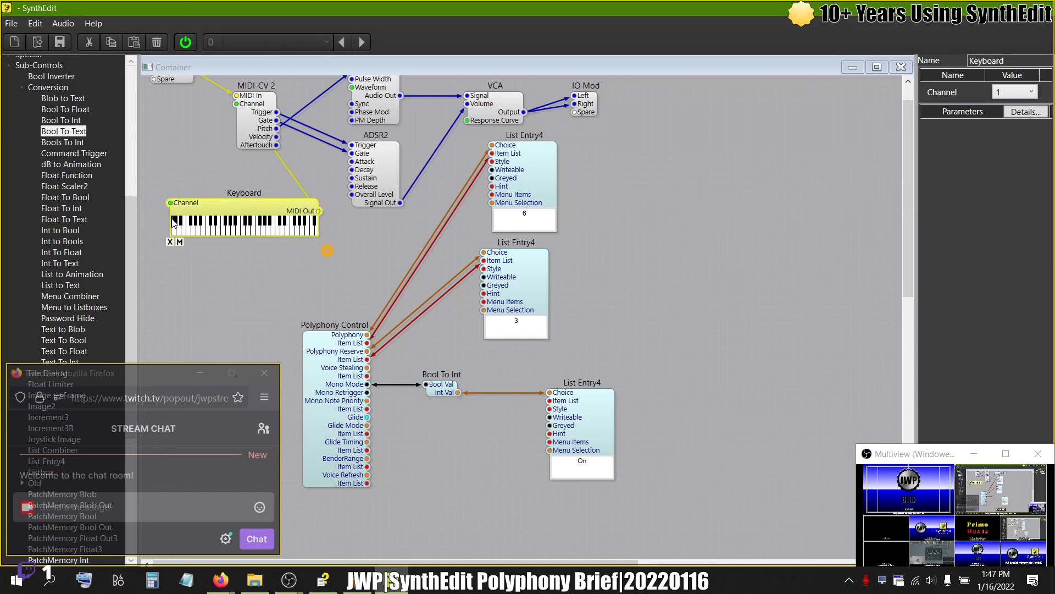
click(199, 228)
click(213, 227)
click(223, 231)
click(173, 219)
- Set the Mono Mode List Entry4 to Off, hold several Keyboard notes to compare the sound, and release them
click(584, 476)
click(581, 467)
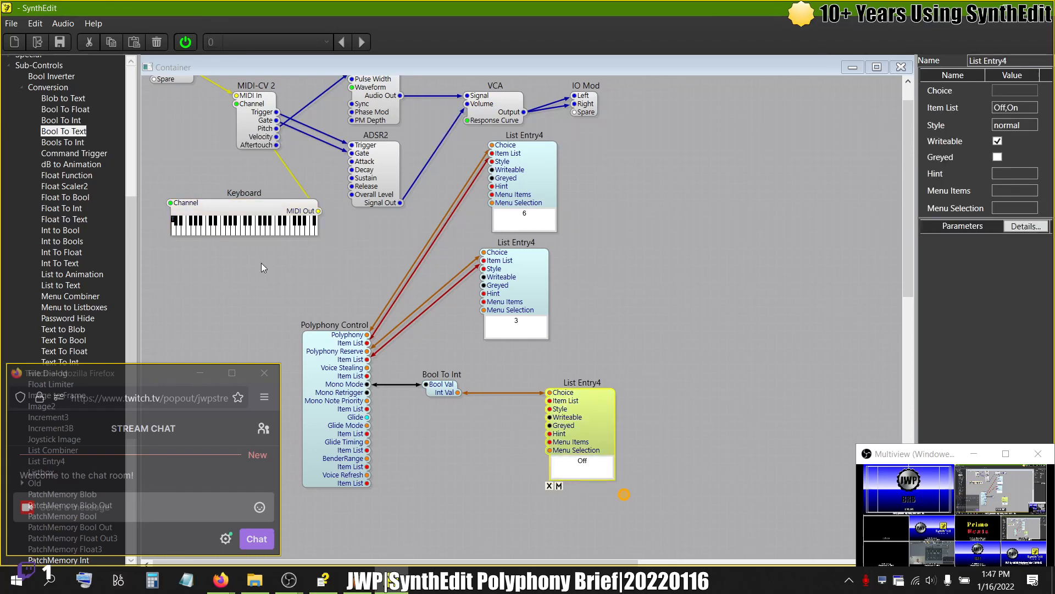
click(176, 222)
click(198, 225)
click(218, 228)
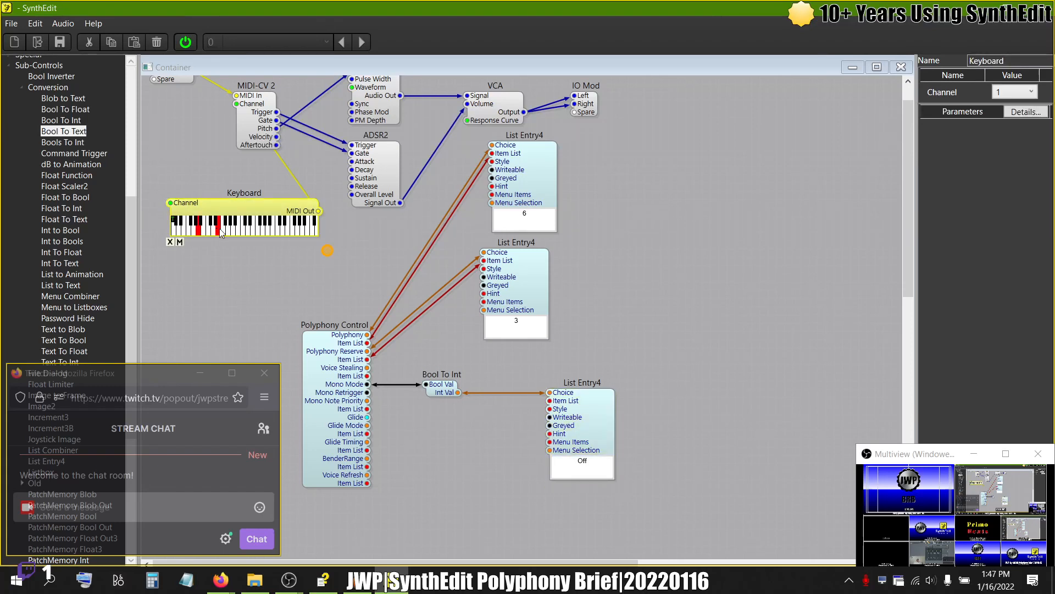
click(231, 229)
click(174, 219)
- Move the Bool To Int module and its Mono Mode List Entry4 closer to Polyphony Control
drag(440, 396, 408, 391)
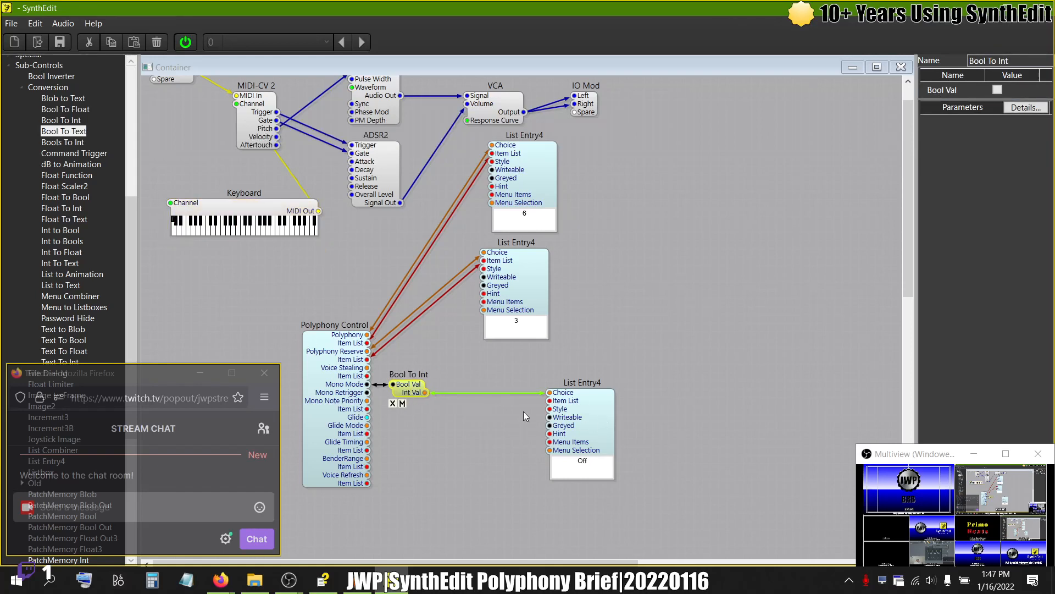
drag(600, 413, 526, 405)
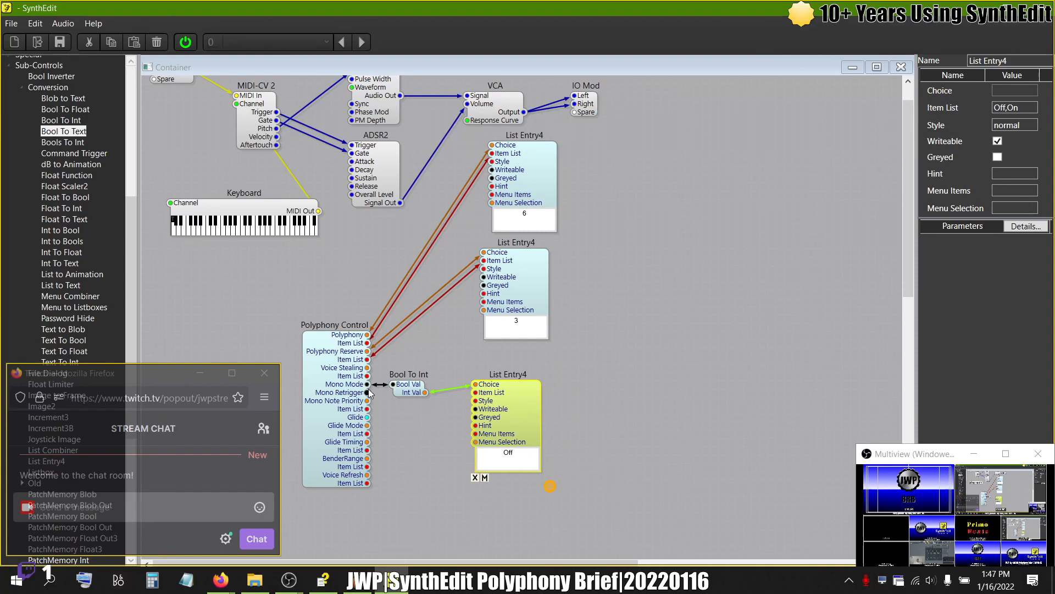
scroll(369, 388, up, 1)
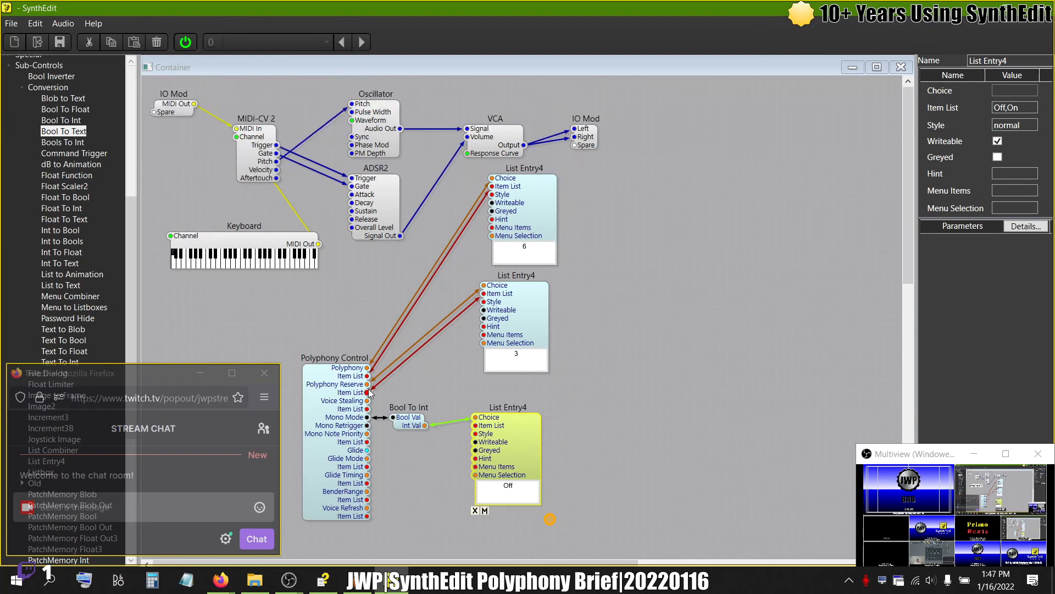
- Add a MIDI to CV module from the Old category to the empty area beside the list entries
click(262, 157)
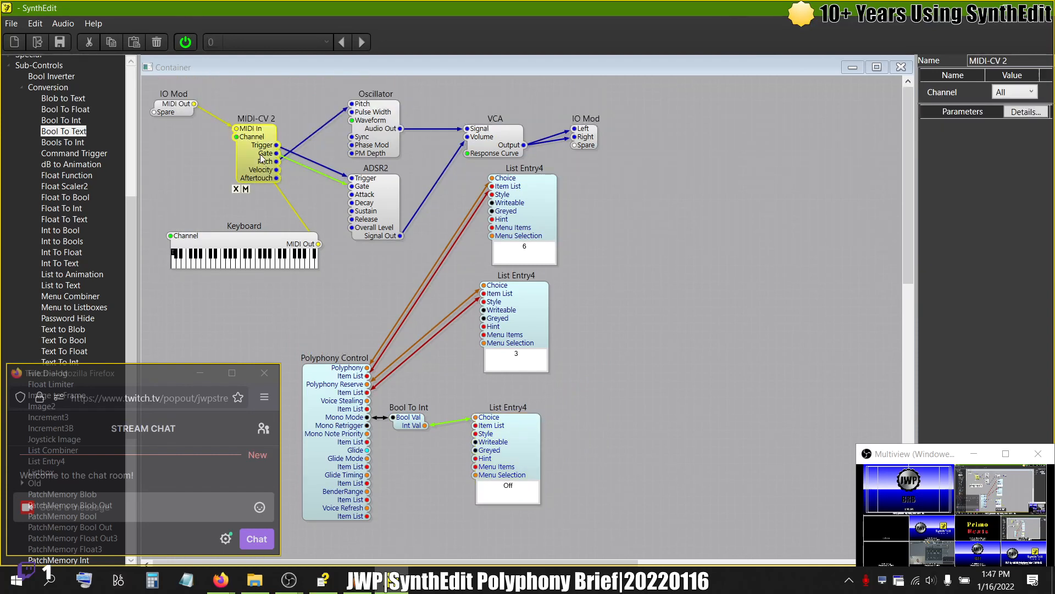
click(22, 86)
click(10, 100)
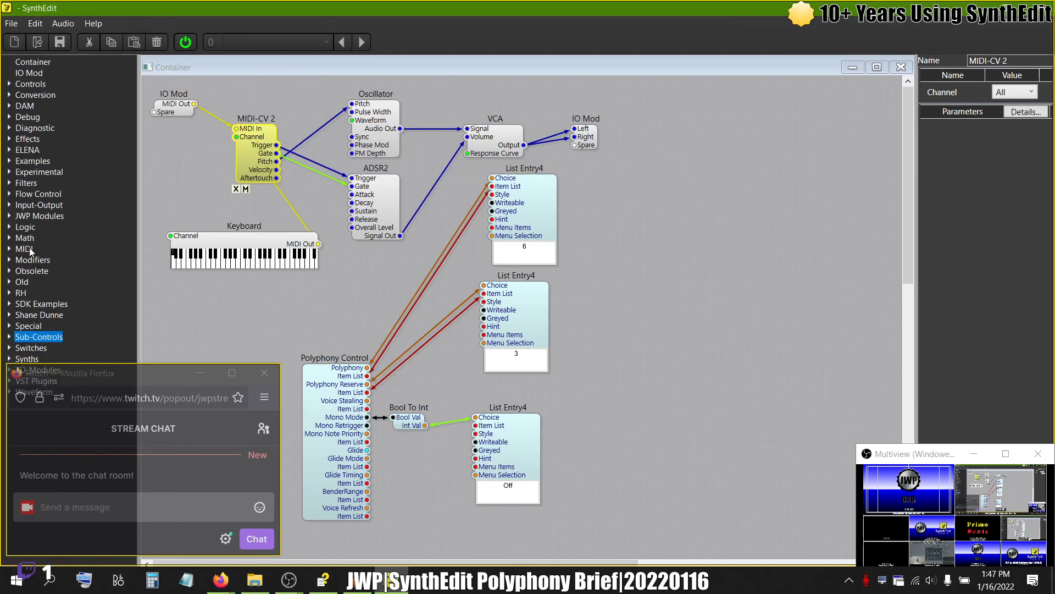
click(11, 251)
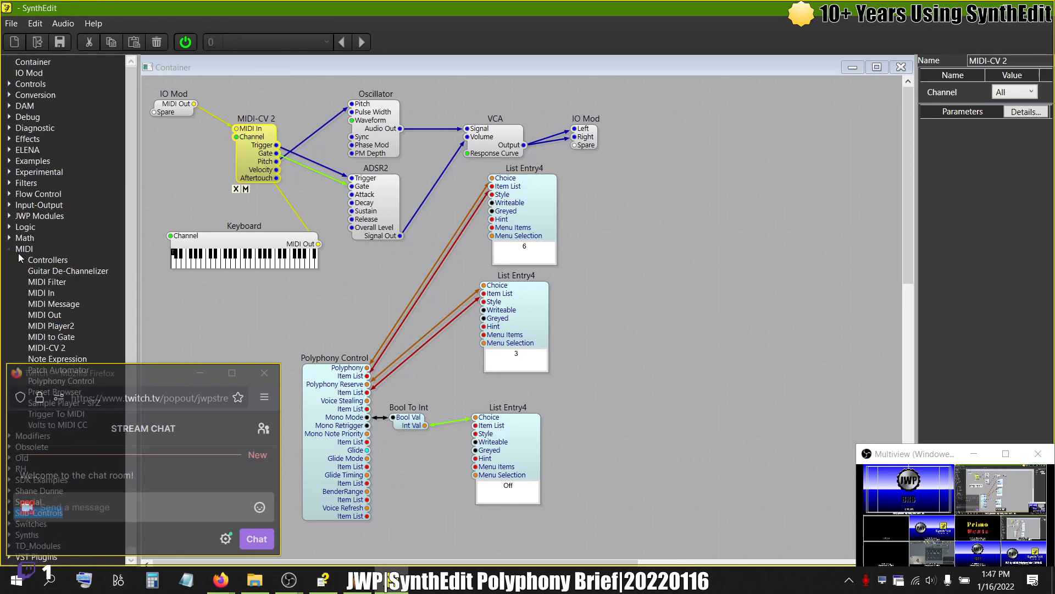
click(10, 250)
click(10, 281)
scroll(62, 296, down, 3)
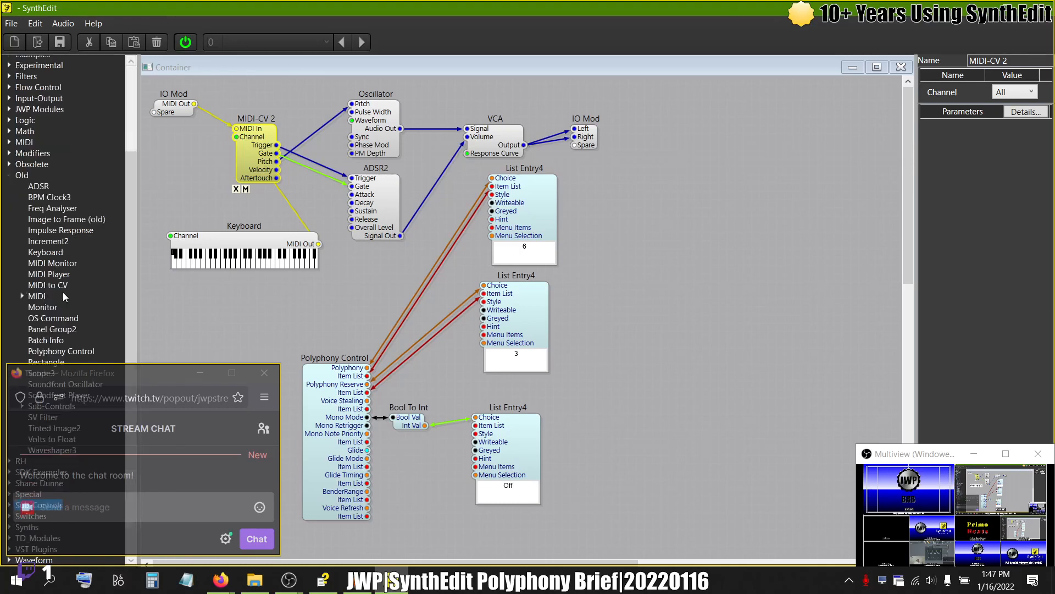
drag(57, 286, 645, 258)
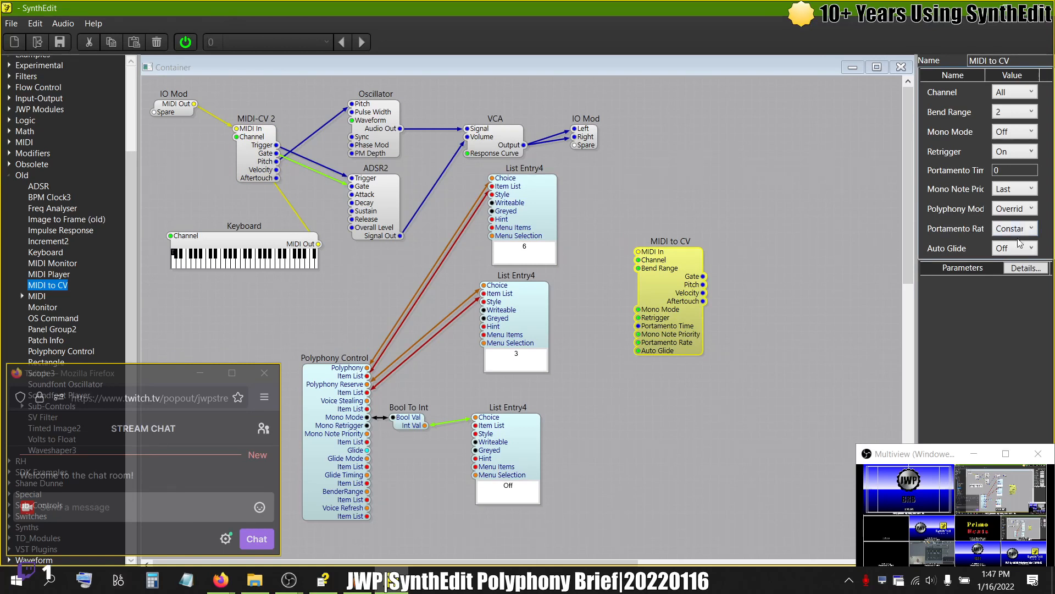
- Set the MIDI to CV module's Mono Mode to On and move the module farther up and right, away from the list entries
click(999, 136)
click(1003, 144)
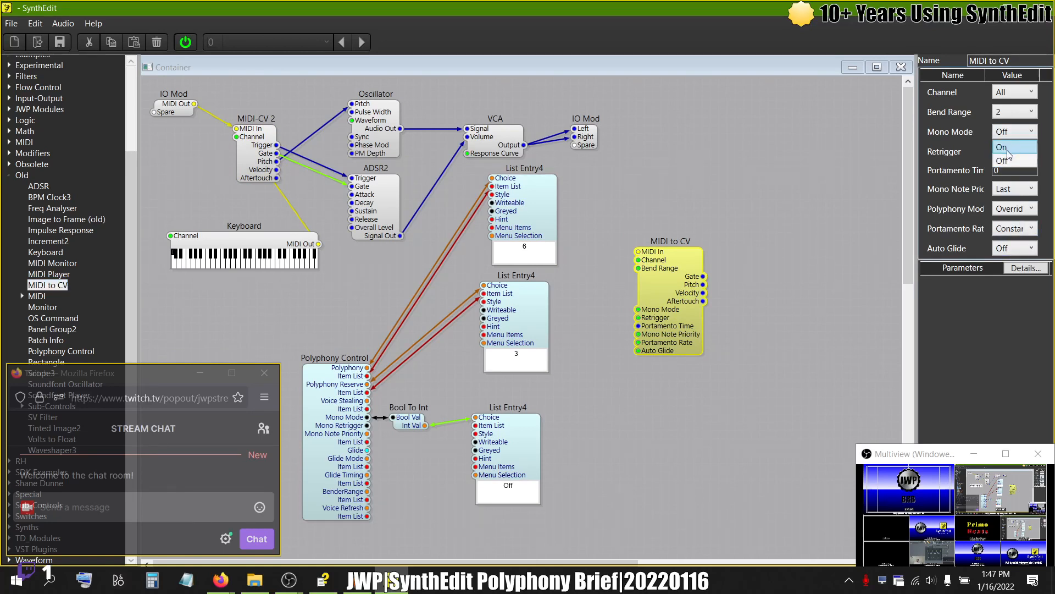
drag(664, 293, 767, 209)
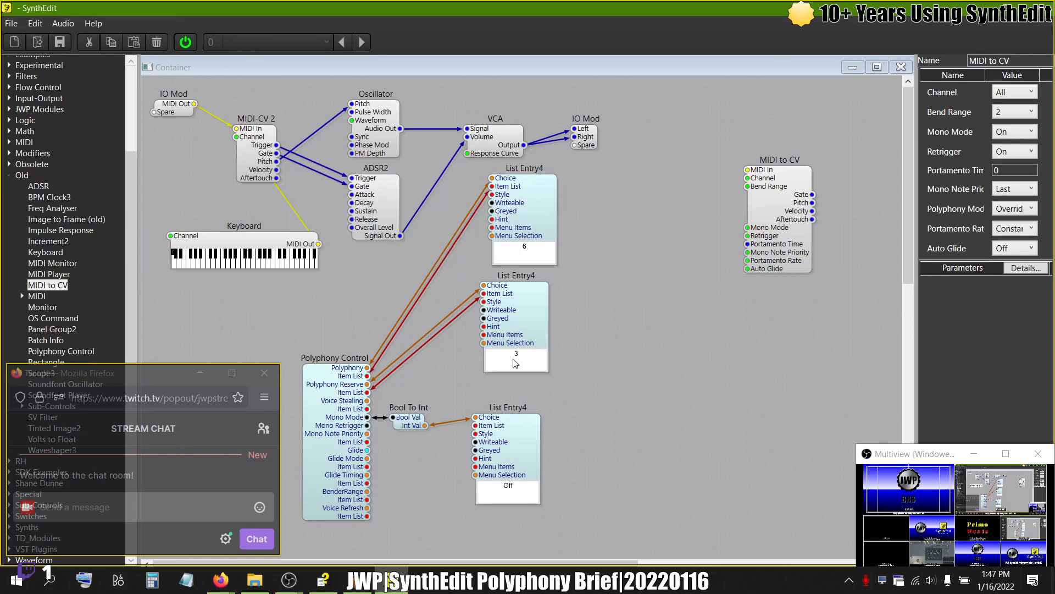
- Move Polyphony Control up and left beneath the Keyboard, and shift MIDI-CV 2 left beneath the MIDI input IO Mod
drag(333, 434, 326, 377)
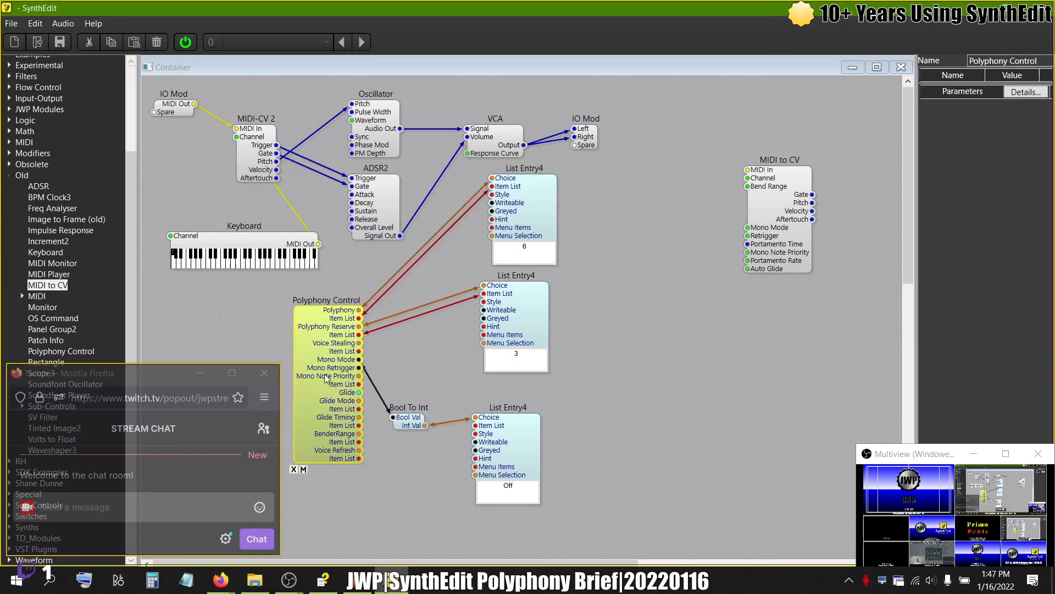
drag(262, 152, 230, 161)
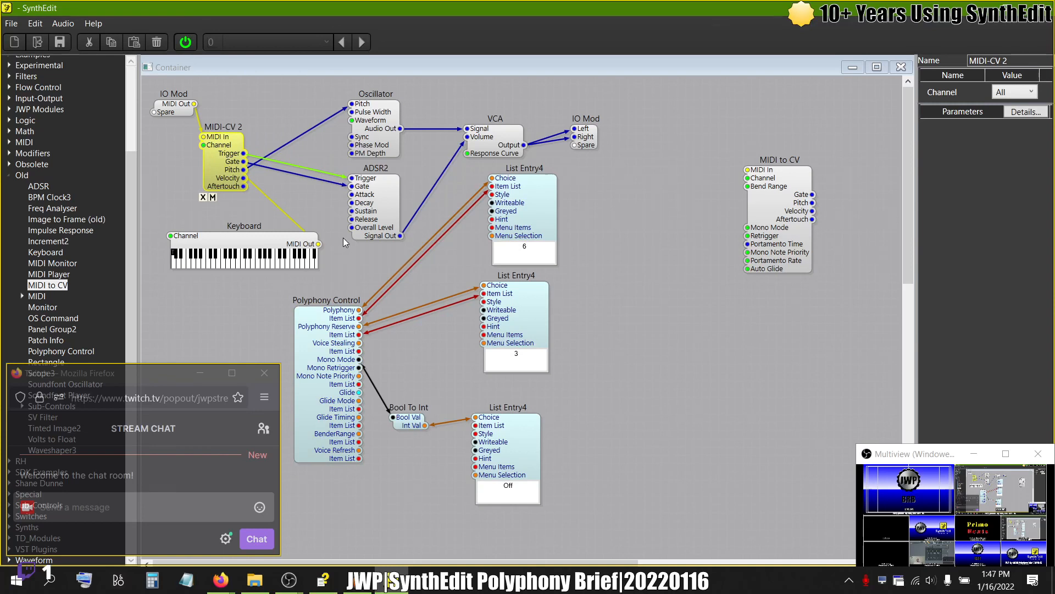
drag(313, 342, 290, 337)
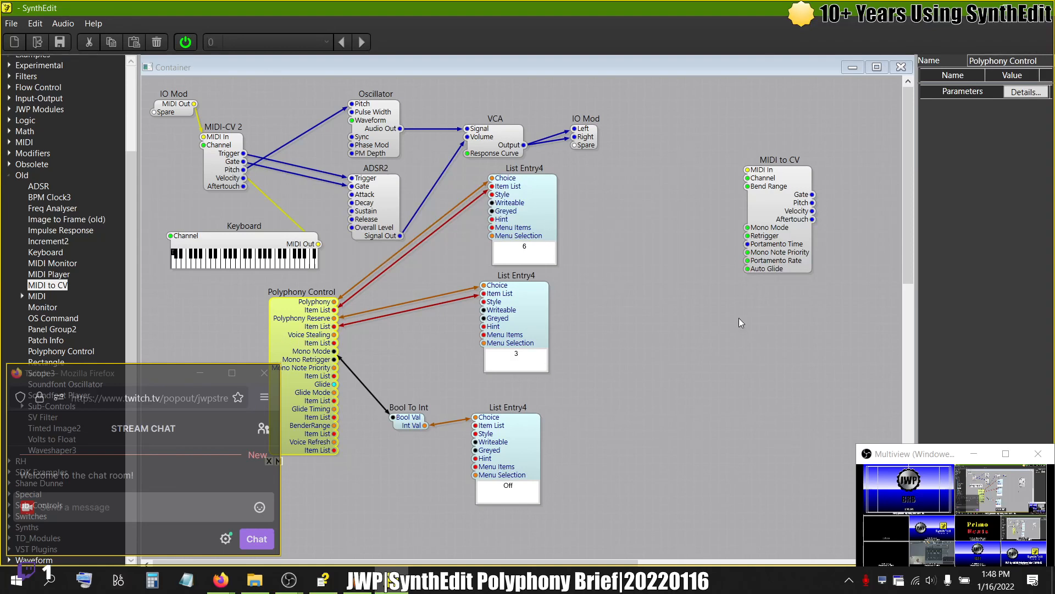
- Delete the MIDI to CV module and move Polyphony Control up and right, directly against the Keyboard's lower edge
click(779, 235)
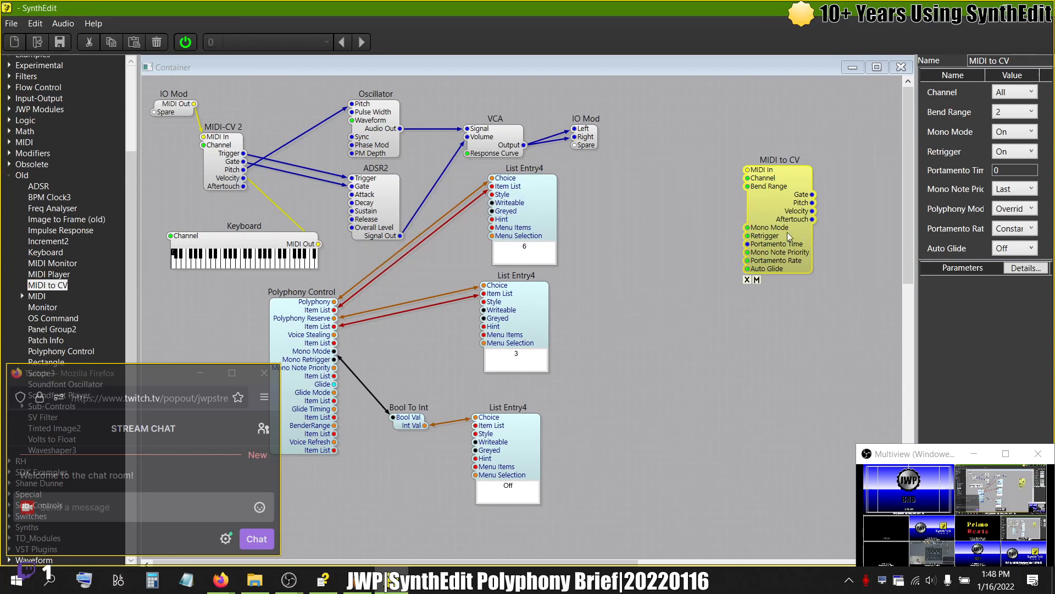
key(Delete)
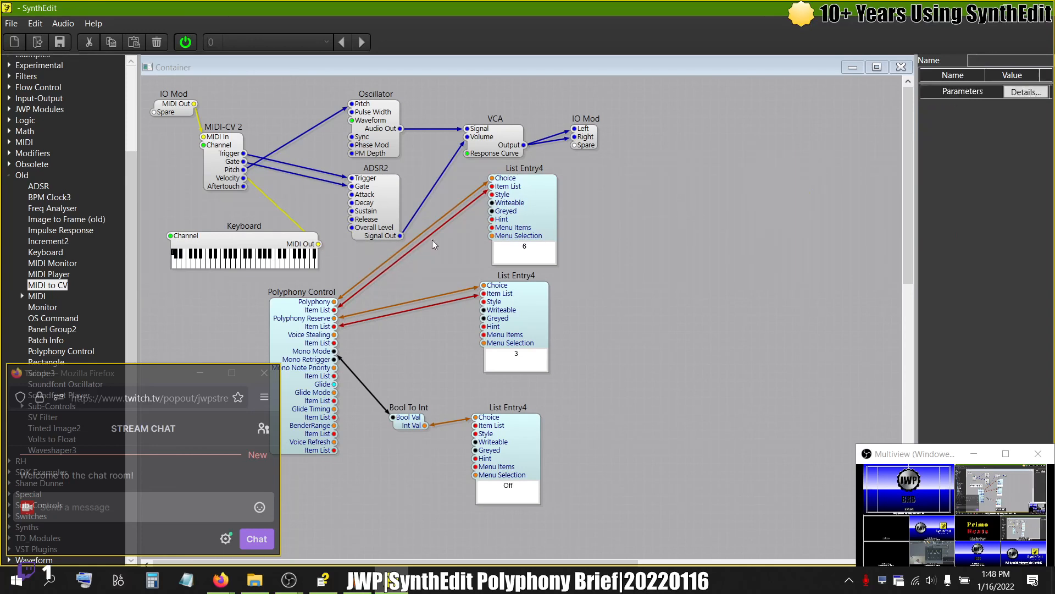
drag(330, 382, 354, 357)
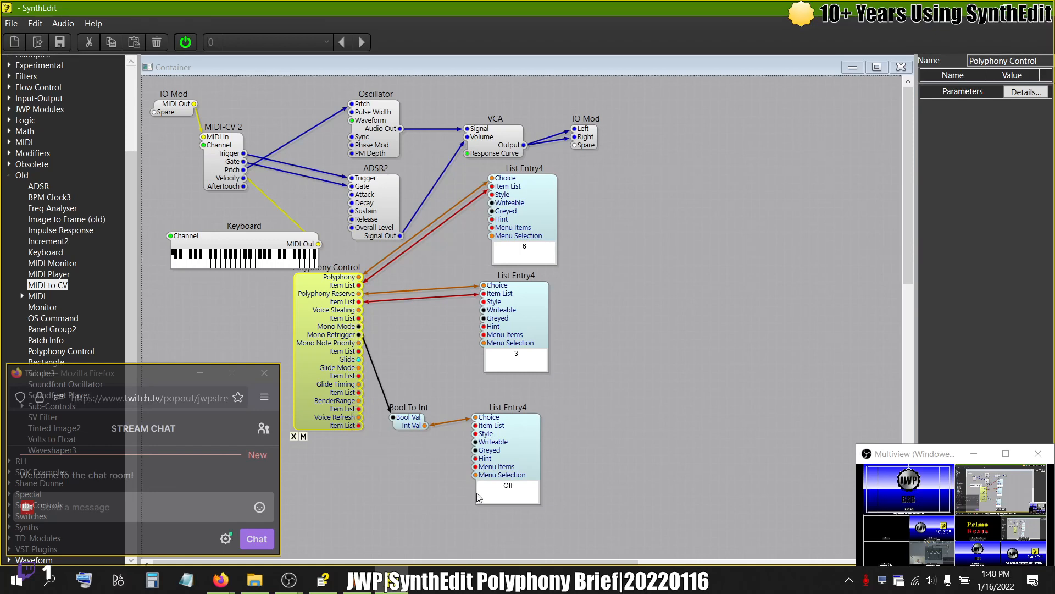
- Switch to the SynthEdit Help window and read how modules are cloned per voice in the Polyphony topic
key(alt+Tab)
key(alt+Tab)
key(alt+Tab)
key(alt+Tab)
key(alt+Tab)
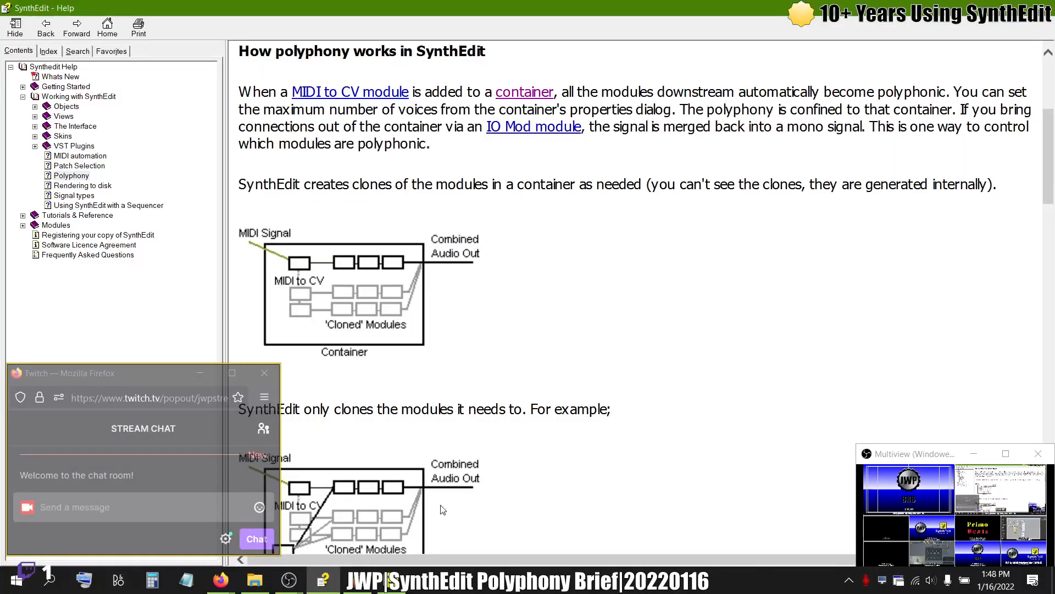
scroll(443, 510, down, 10)
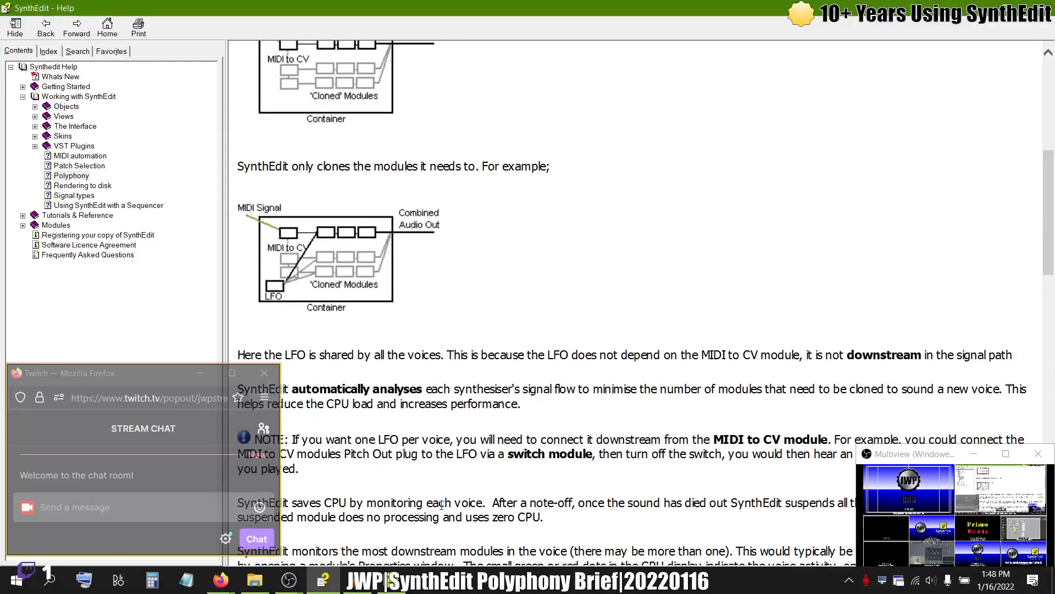
- Read the Polyphony help topic's sections on default polyphony, Reserve Voices, Mono Mode and common mistakes
scroll(442, 505, down, 5)
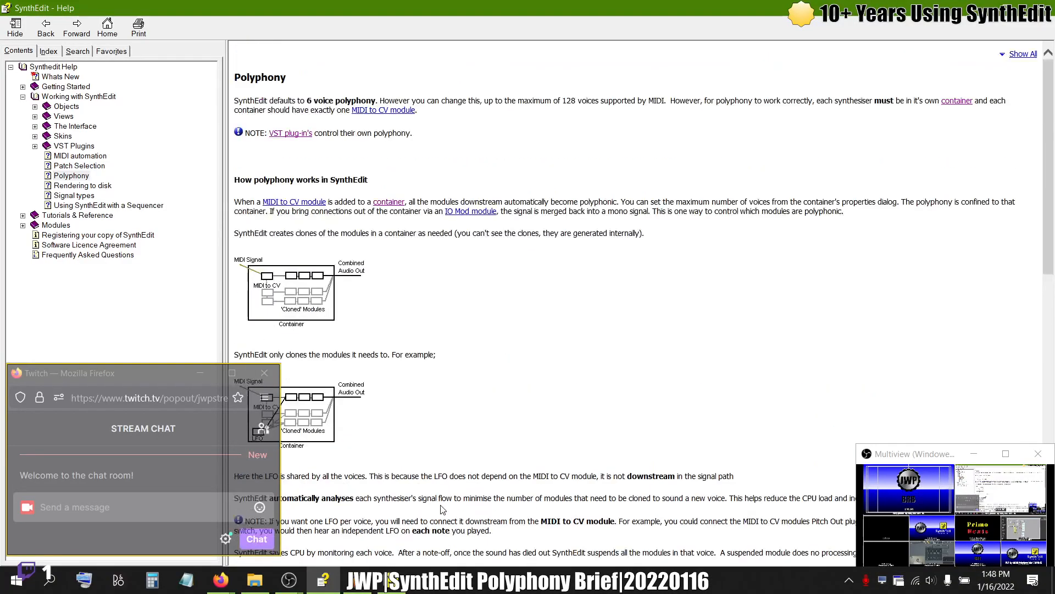
scroll(442, 509, down, 15)
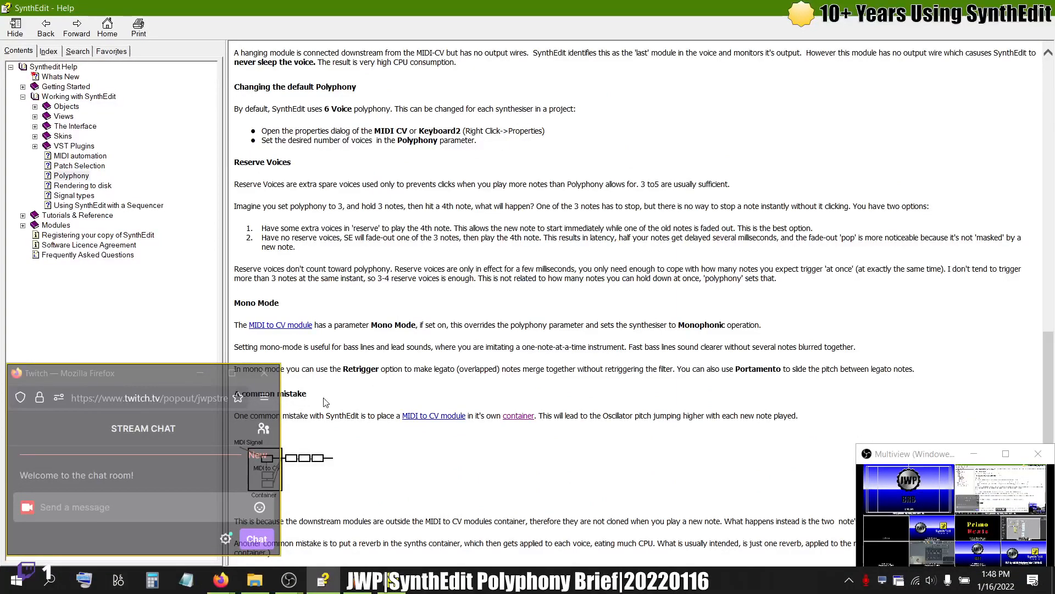
scroll(326, 402, up, 2)
- Return to the SynthEdit project, delete Polyphony Control, the three List Entry4 modules and Bool To Int, and nudge MIDI-CV 2 down and right
key(alt+Tab)
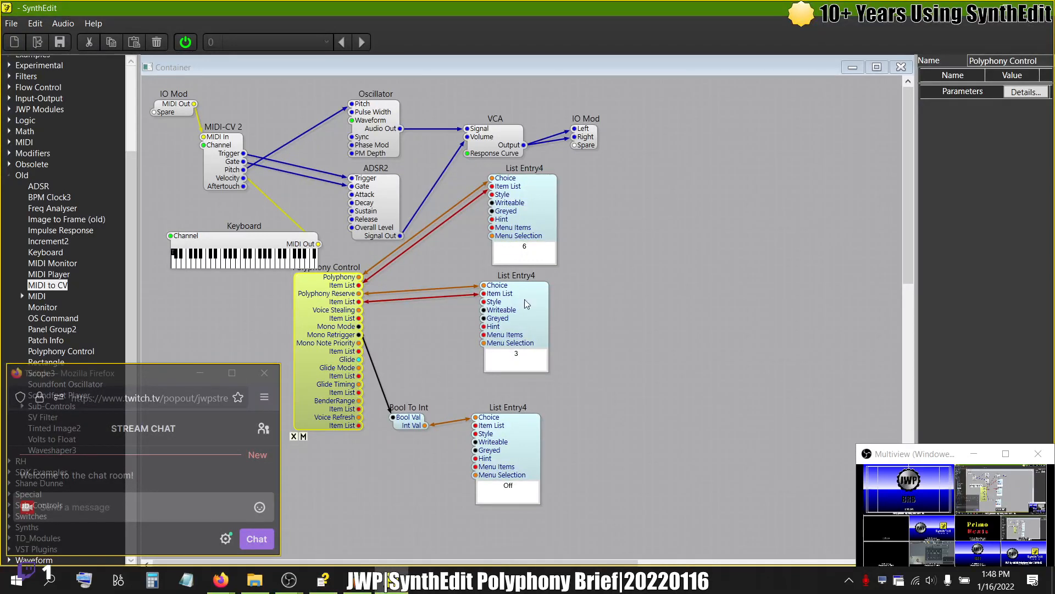
ctrl+click(533, 193)
ctrl+click(518, 319)
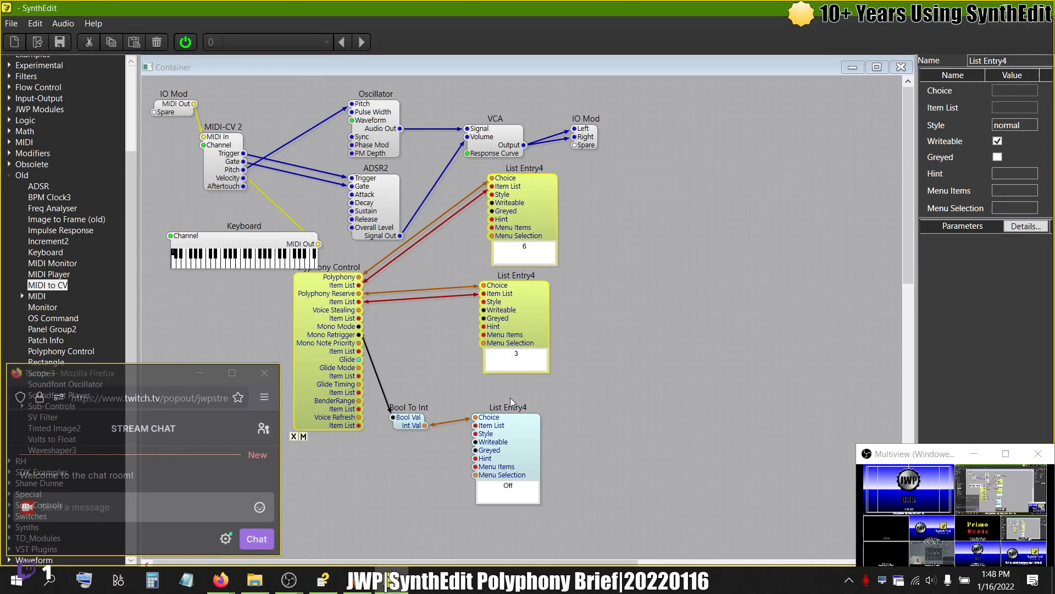
ctrl+click(503, 454)
click(403, 424)
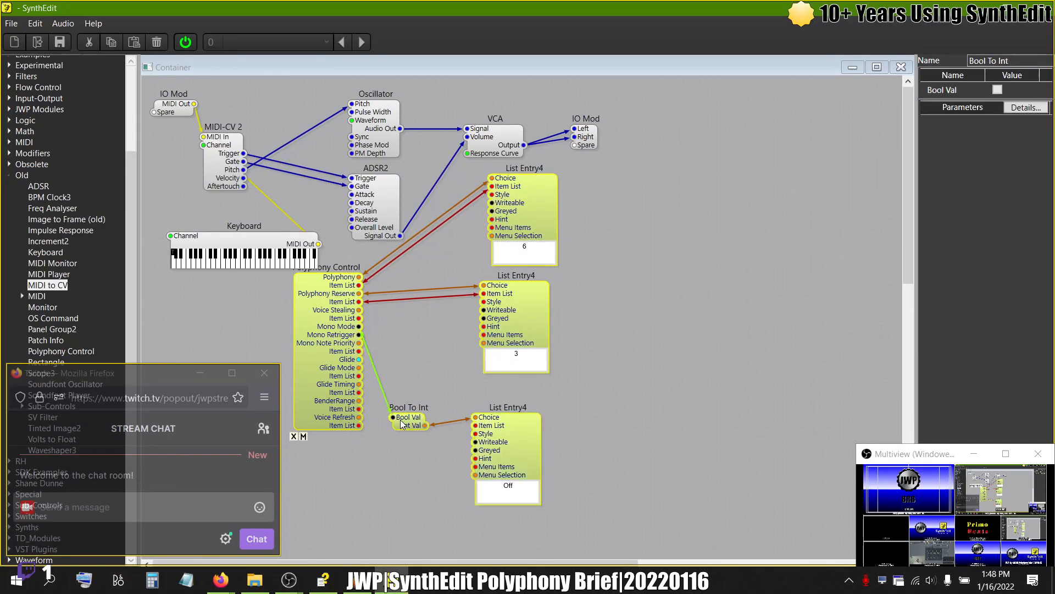
key(Delete)
drag(223, 160, 231, 167)
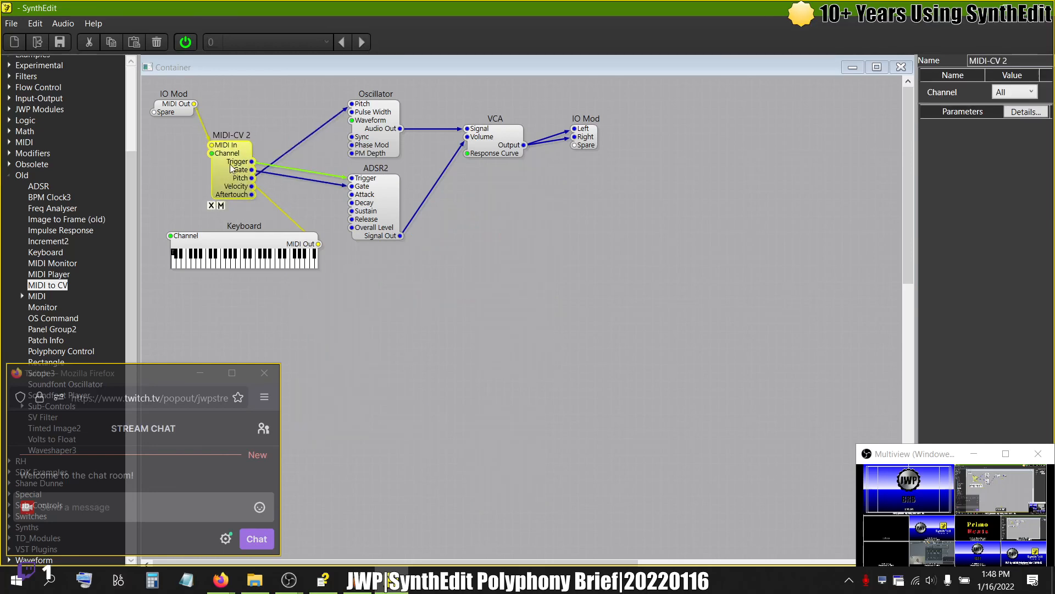
- Add a new Container below the synth modules and wire the input IO Mod's MIDI Out to it
scroll(29, 140, up, 4)
drag(33, 62, 176, 140)
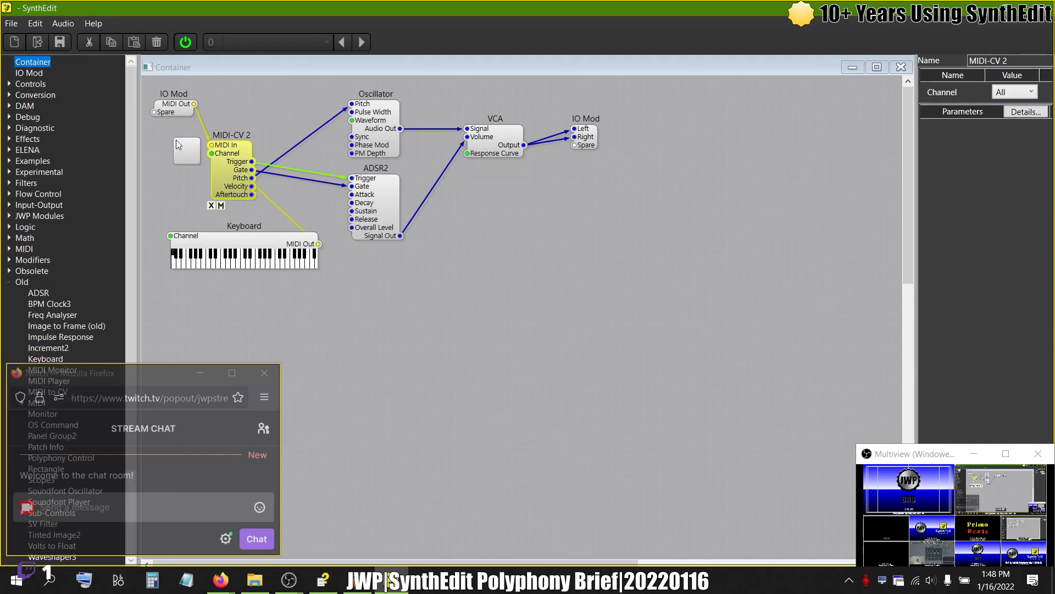
click(523, 364)
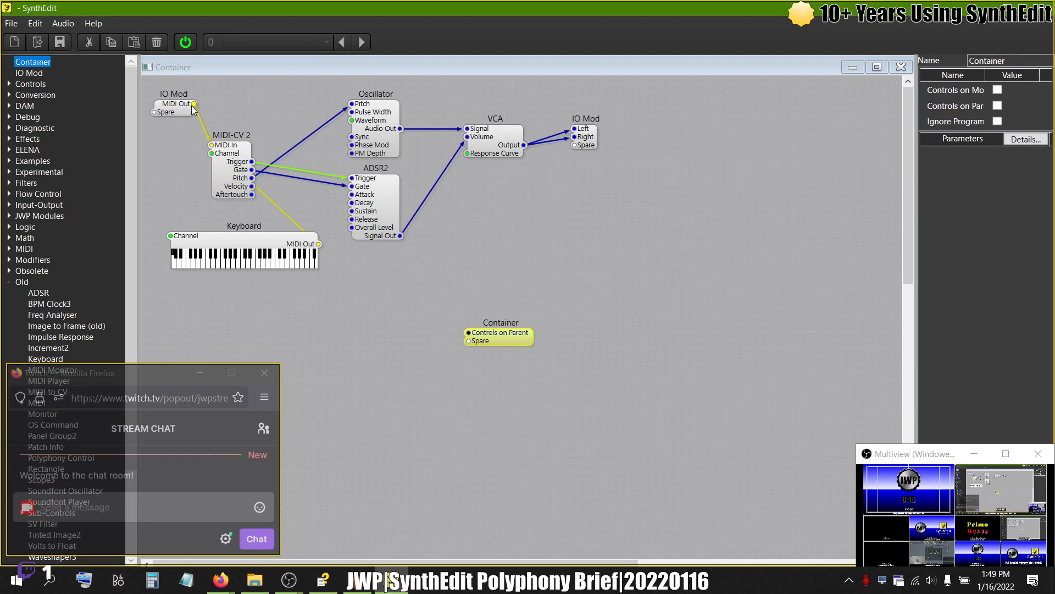
drag(194, 103, 385, 325)
- Inside the new Container, add a MIDI-CV 2 fed by MIDI Out and wire its Trigger, Gate and Pitch to a new IO Mod
double_click(383, 328)
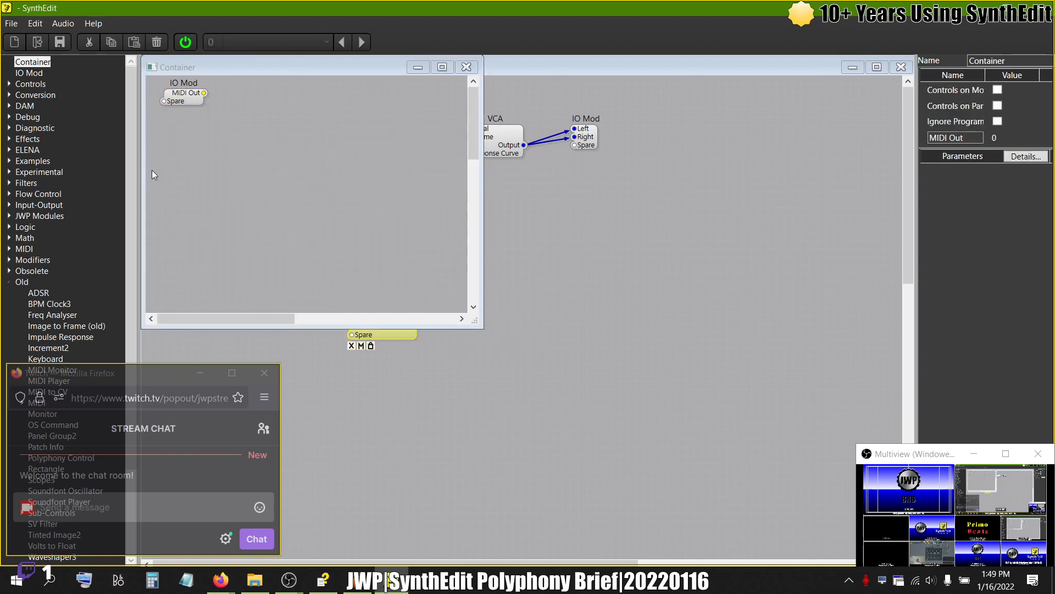
click(8, 282)
click(9, 251)
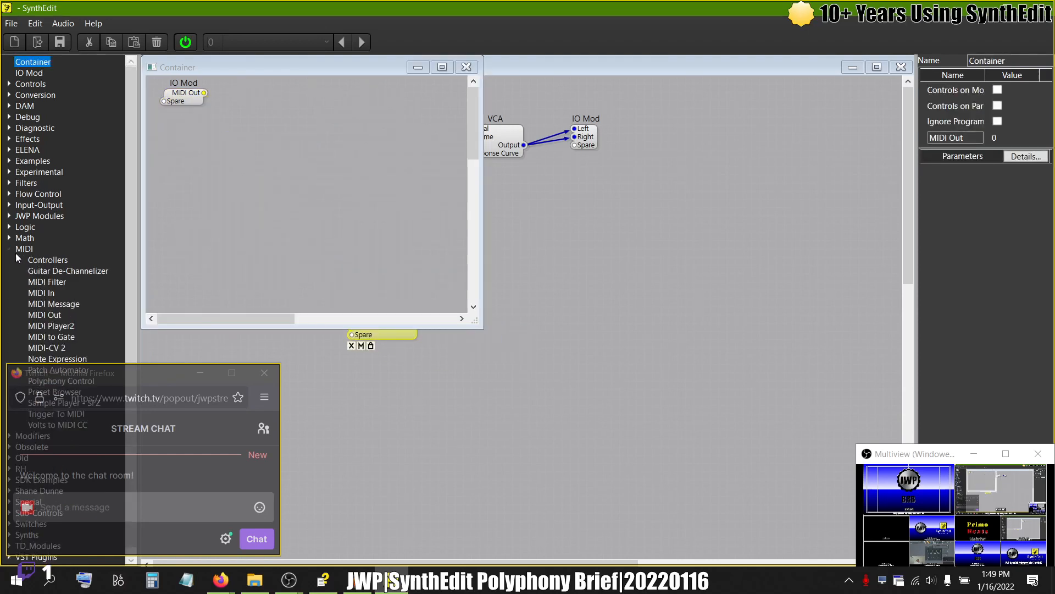
drag(35, 345, 262, 144)
click(203, 93)
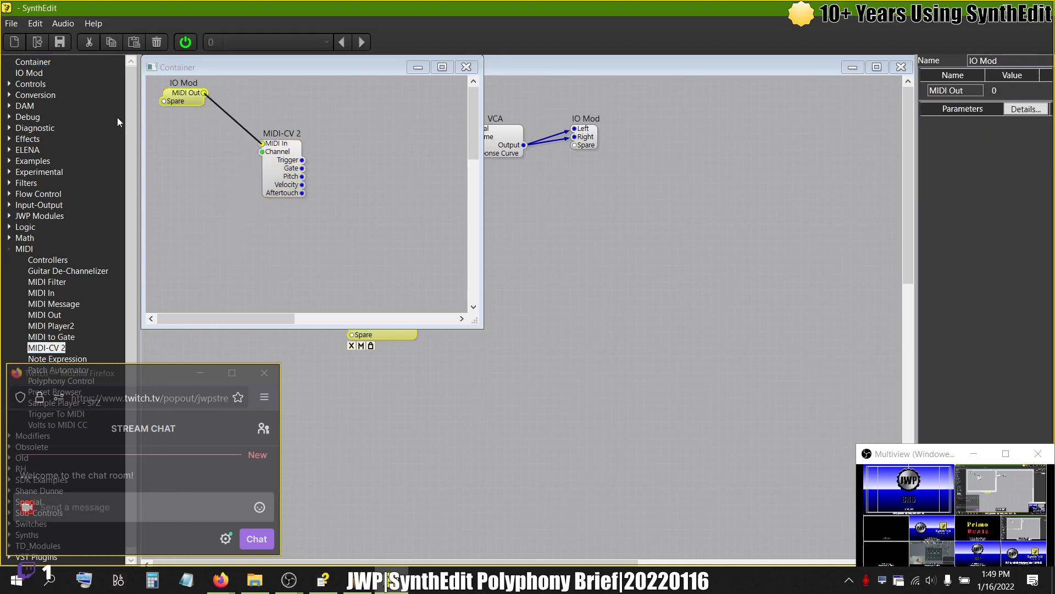
drag(28, 72, 378, 122)
drag(302, 168, 379, 140)
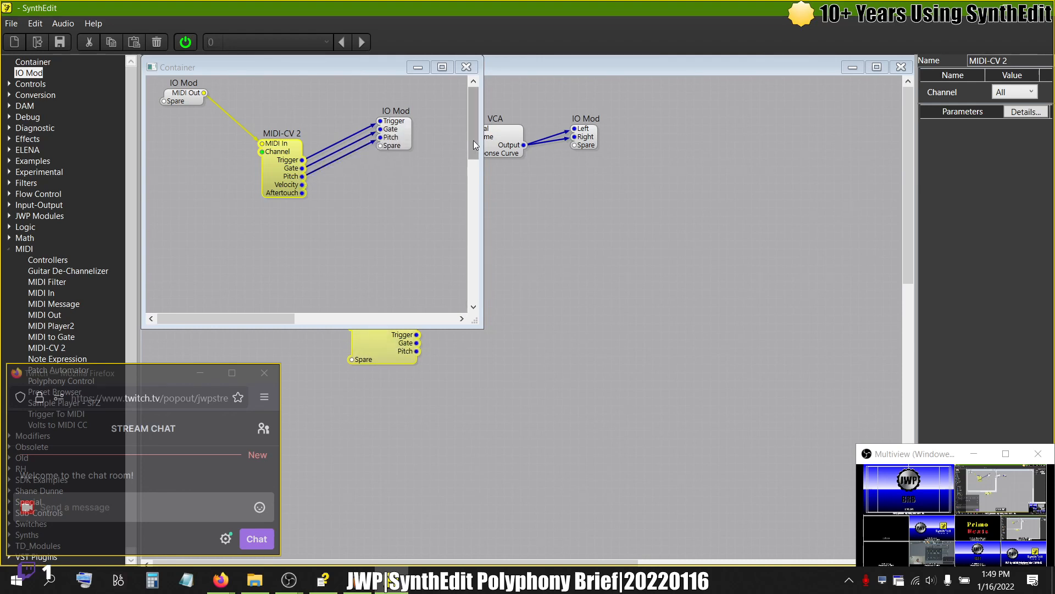
click(469, 66)
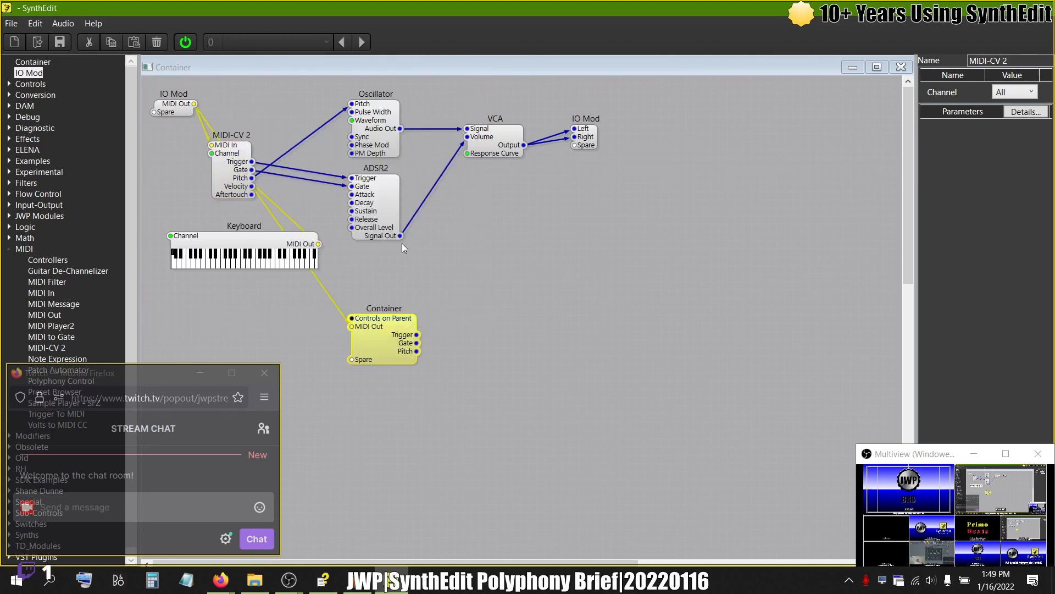
- Replace the outer MIDI-CV 2 with the new Container, wiring its Trigger and Gate outputs to ADSR2
click(226, 162)
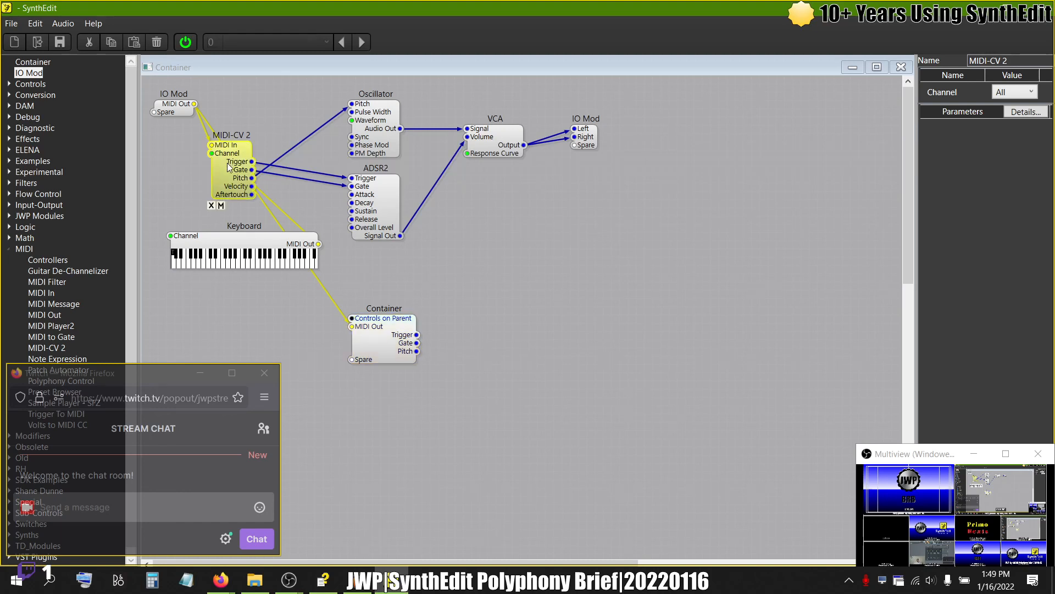
key(Delete)
drag(382, 334, 266, 149)
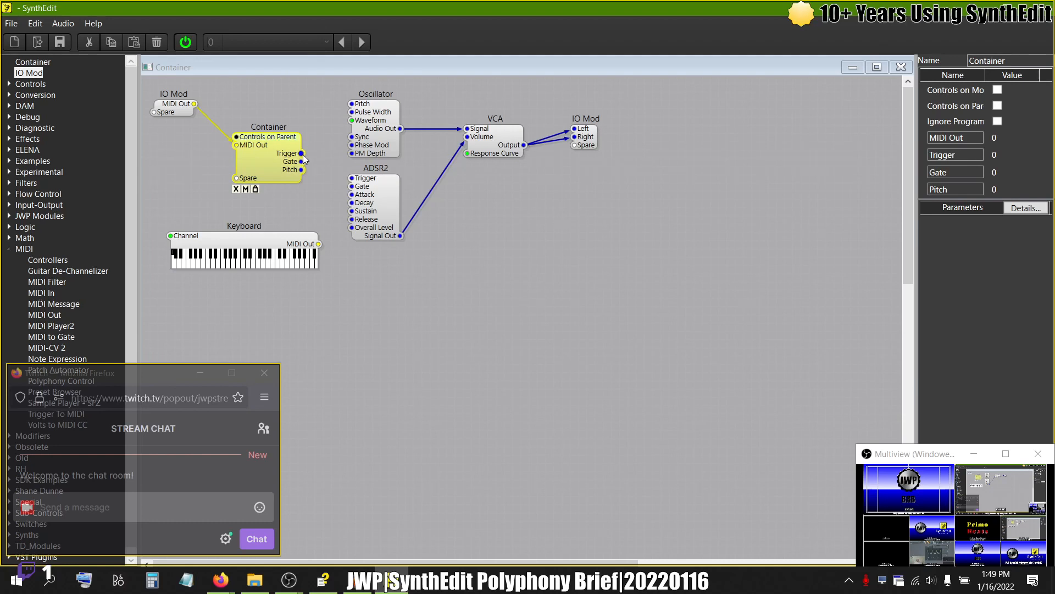
drag(333, 179, 352, 179)
right_click(370, 132)
mouse_move(408, 260)
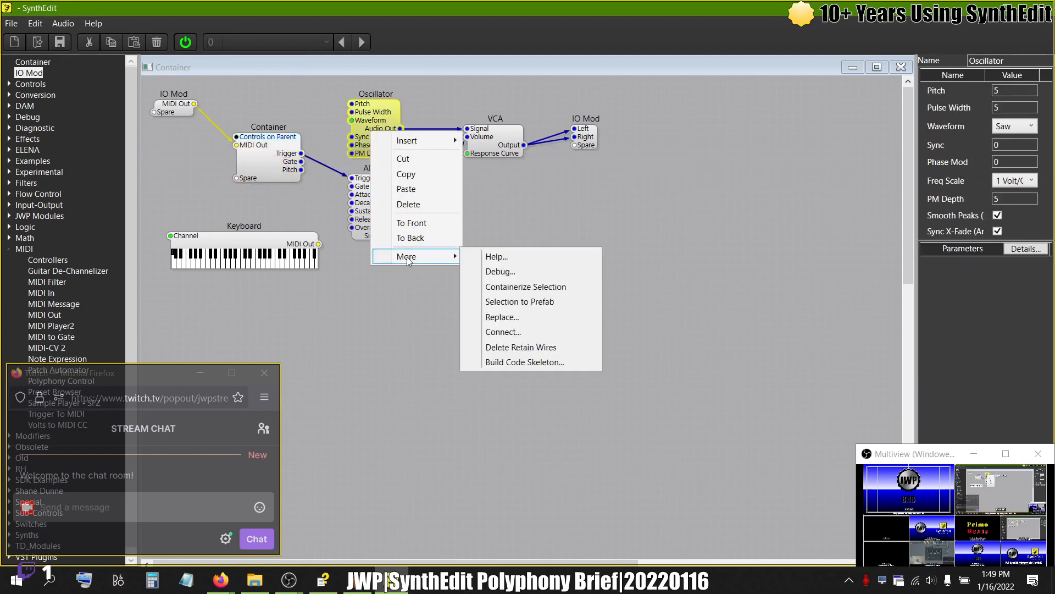
click(472, 271)
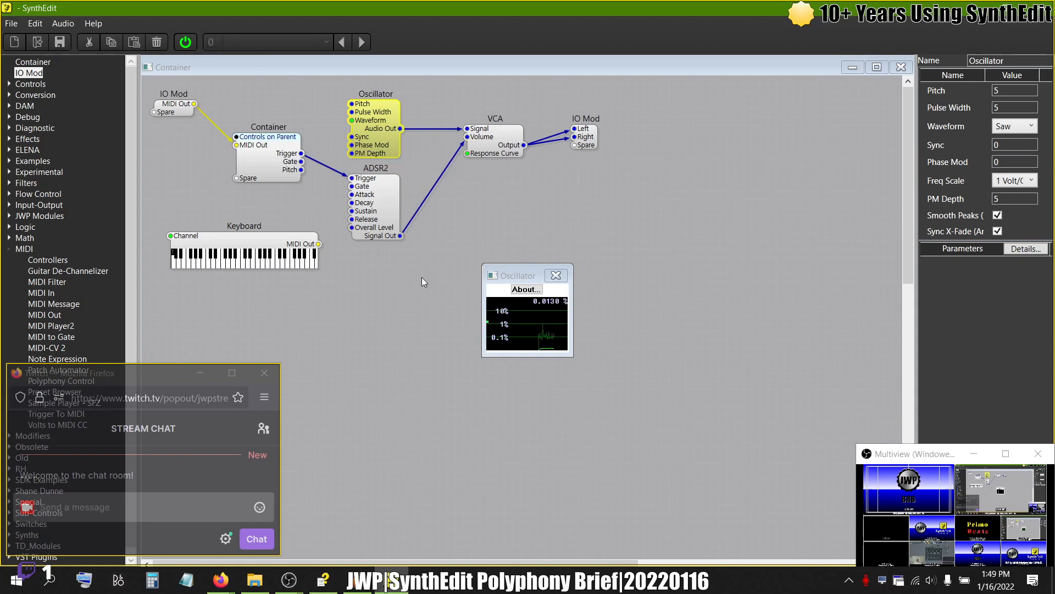
drag(301, 161, 352, 186)
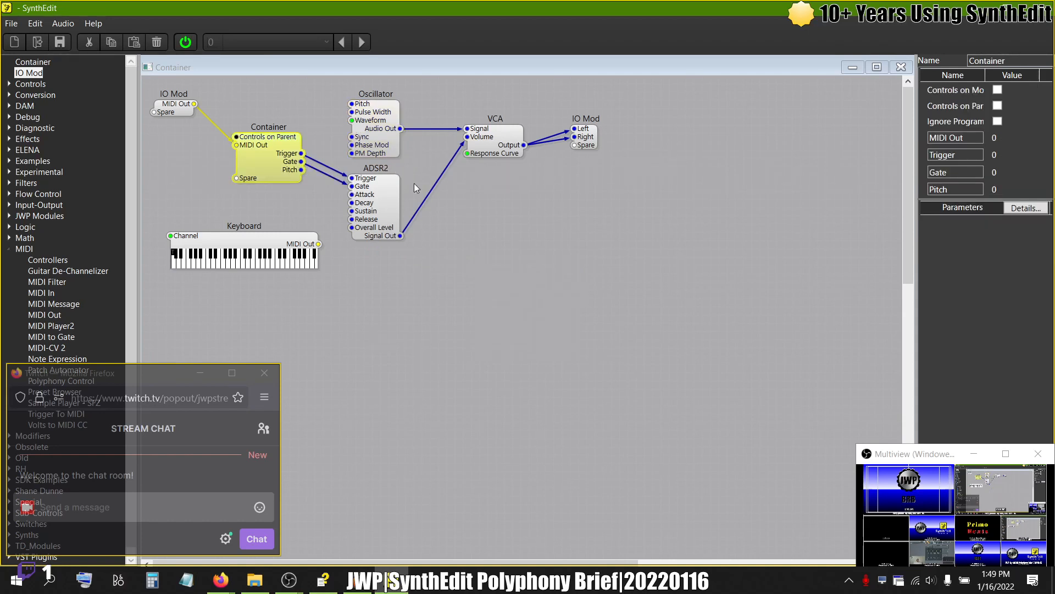
- Open the Oscillator's debug window and restore the maximized Container window to a floating size
right_click(366, 118)
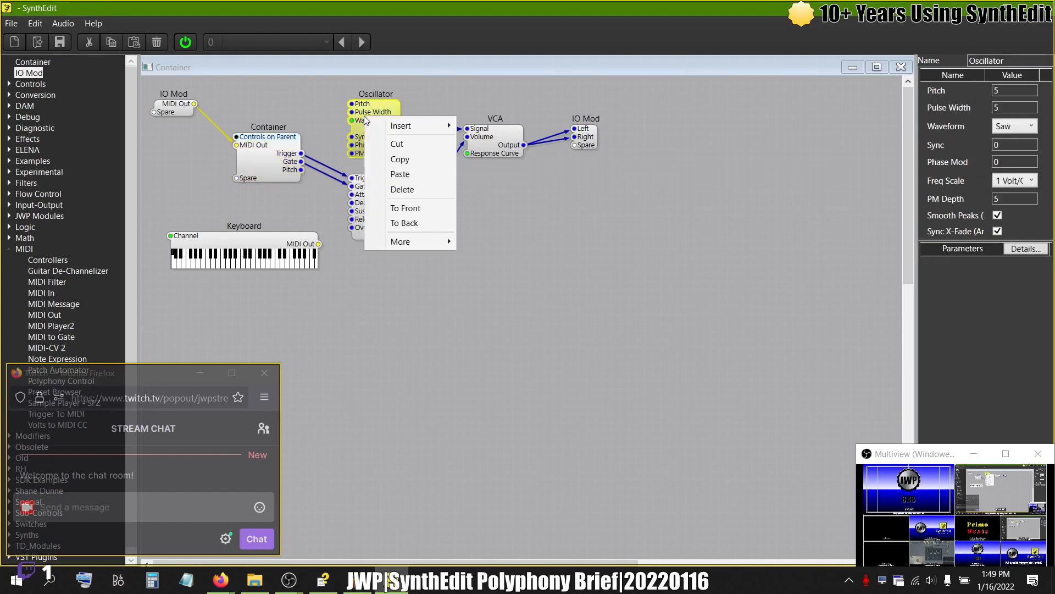
mouse_move(400, 243)
click(471, 256)
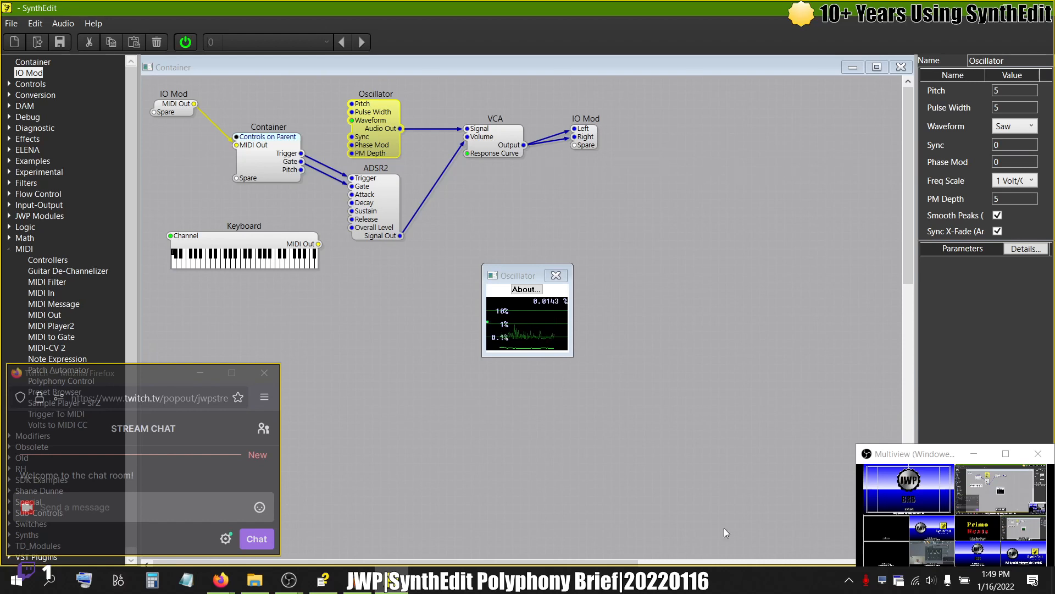
click(895, 458)
key(ctrl+shift+z)
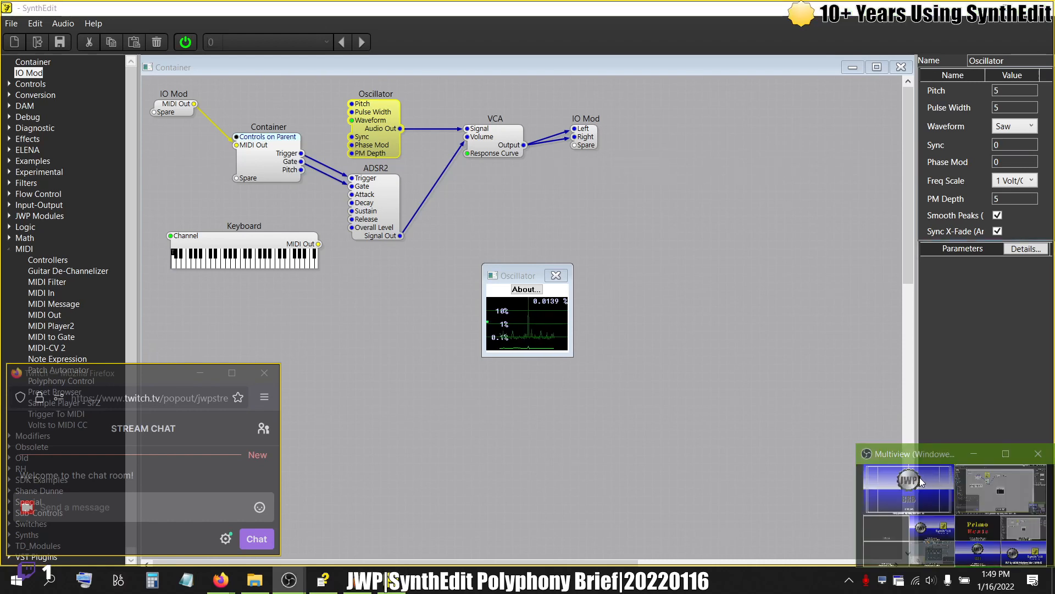
drag(904, 562, 610, 403)
click(661, 404)
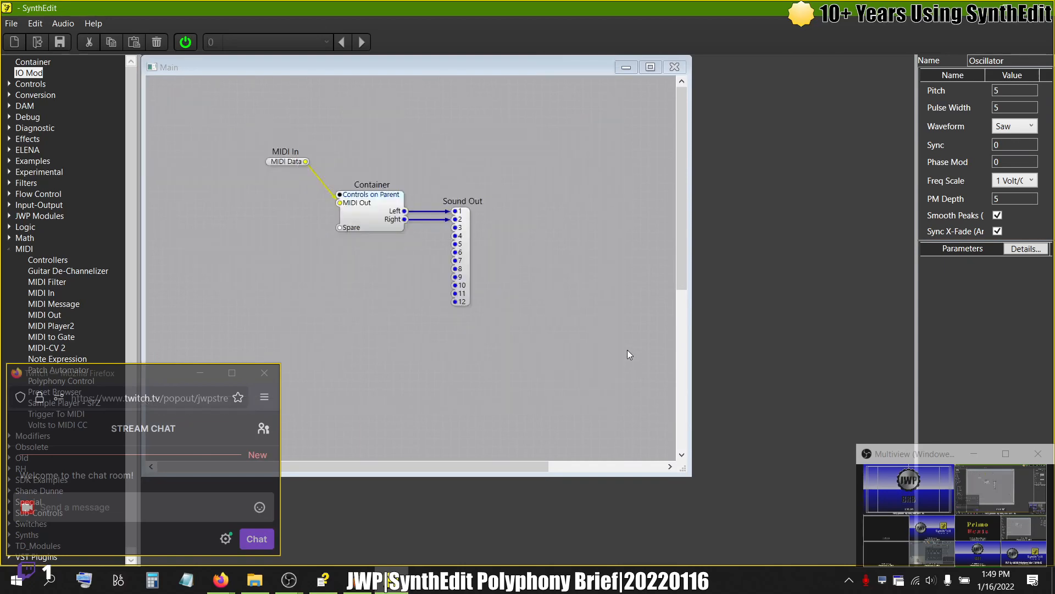
- Minimize the Main window and arrange the Oscillator debug window to the right of the Container window
click(626, 67)
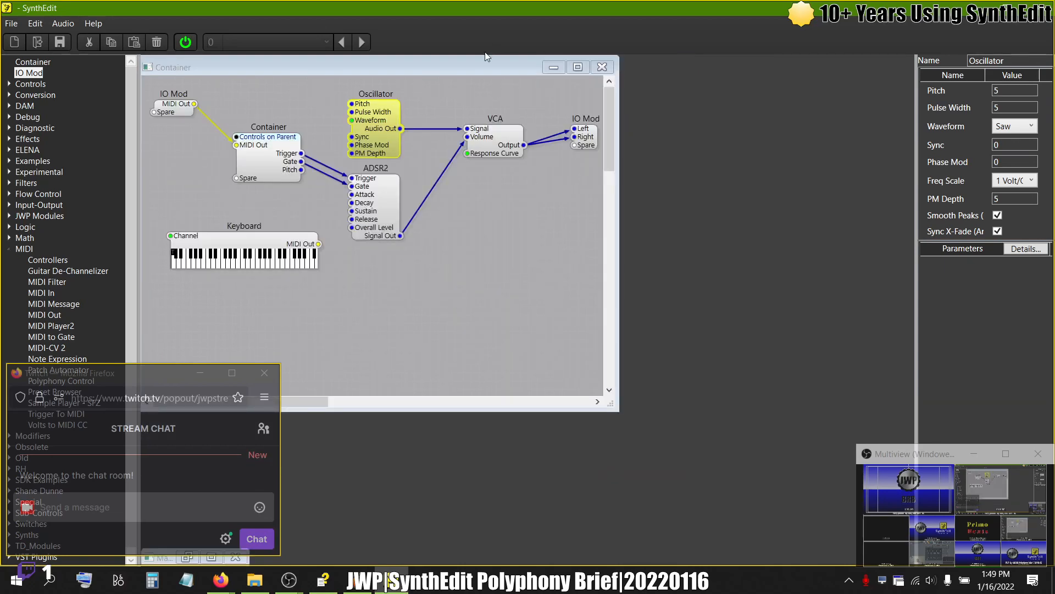
drag(485, 53, 584, 337)
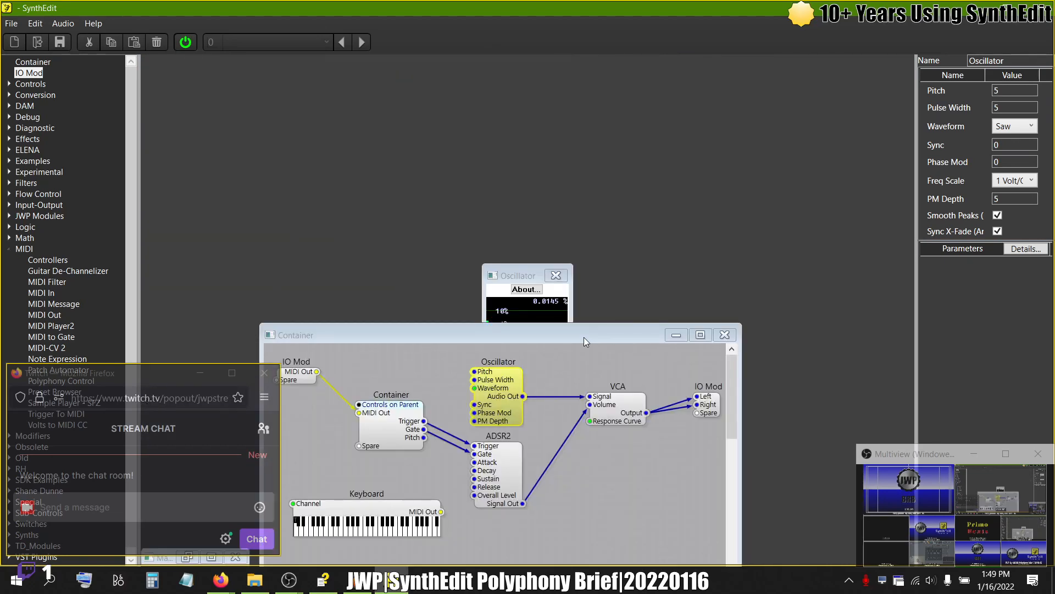
drag(529, 280, 834, 132)
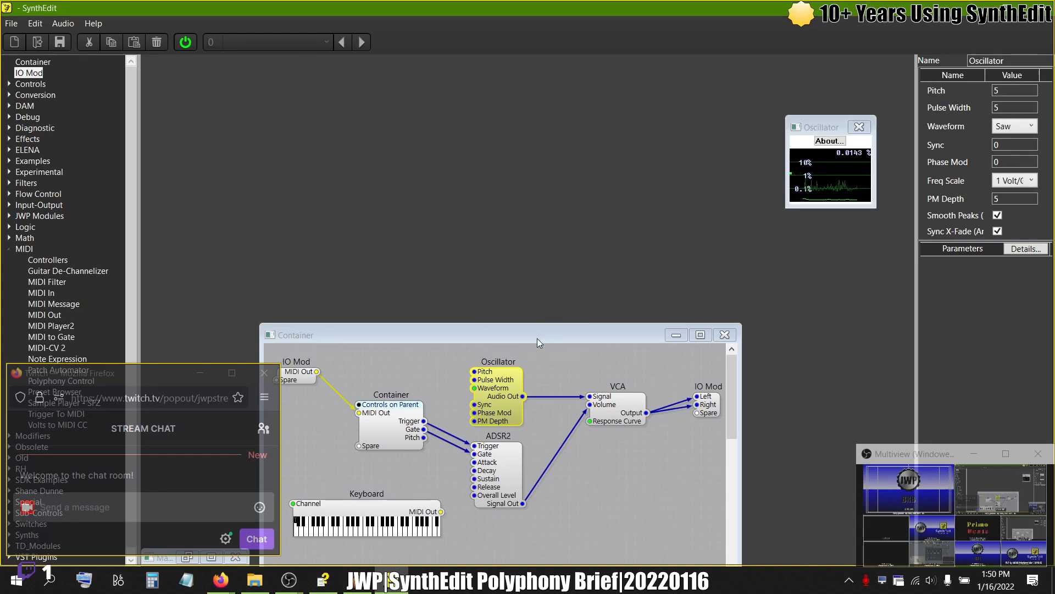
drag(544, 335, 465, 87)
- Wire the inner Container's Pitch to the Oscillator's Pitch and the Keyboard's MIDI Out to the Container's MIDI input
drag(345, 190, 396, 124)
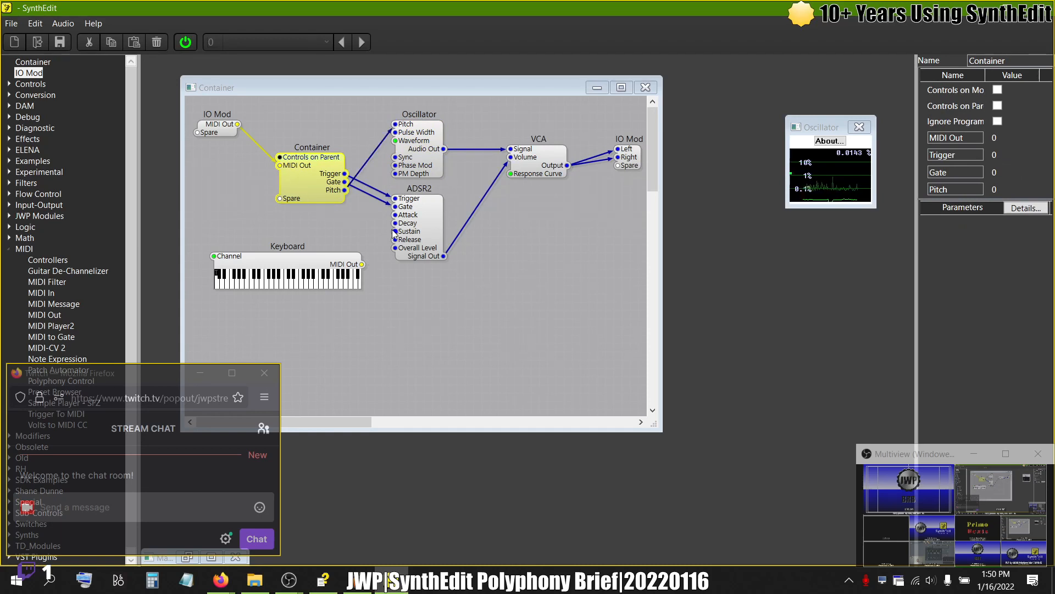
drag(361, 264, 280, 165)
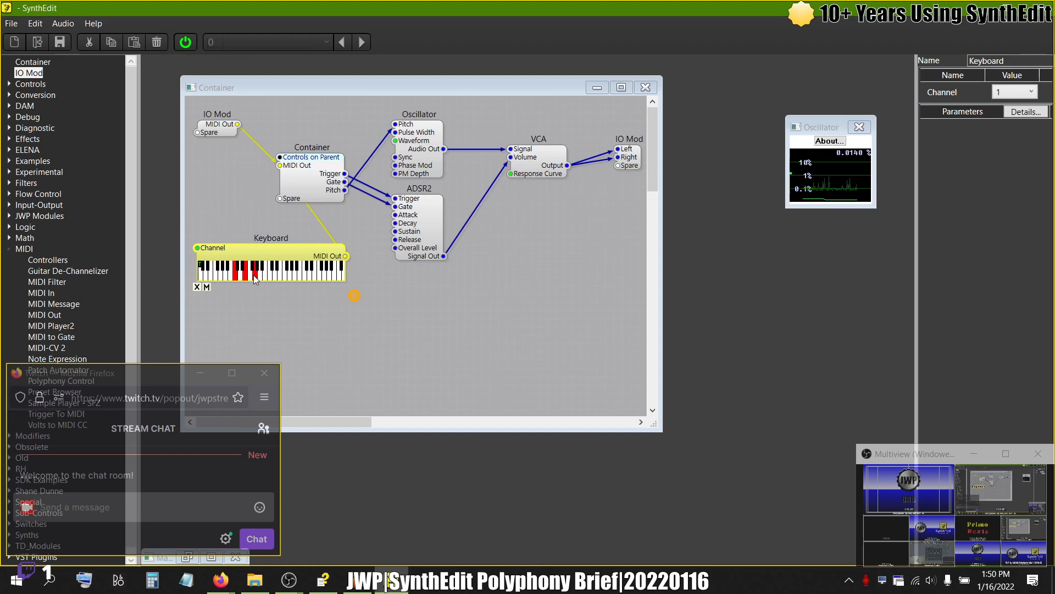
- Play several Keyboard notes to test the polyphony of the containerized MIDI-CV 2 while watching the Oscillator debug window
click(254, 275)
click(246, 276)
click(237, 277)
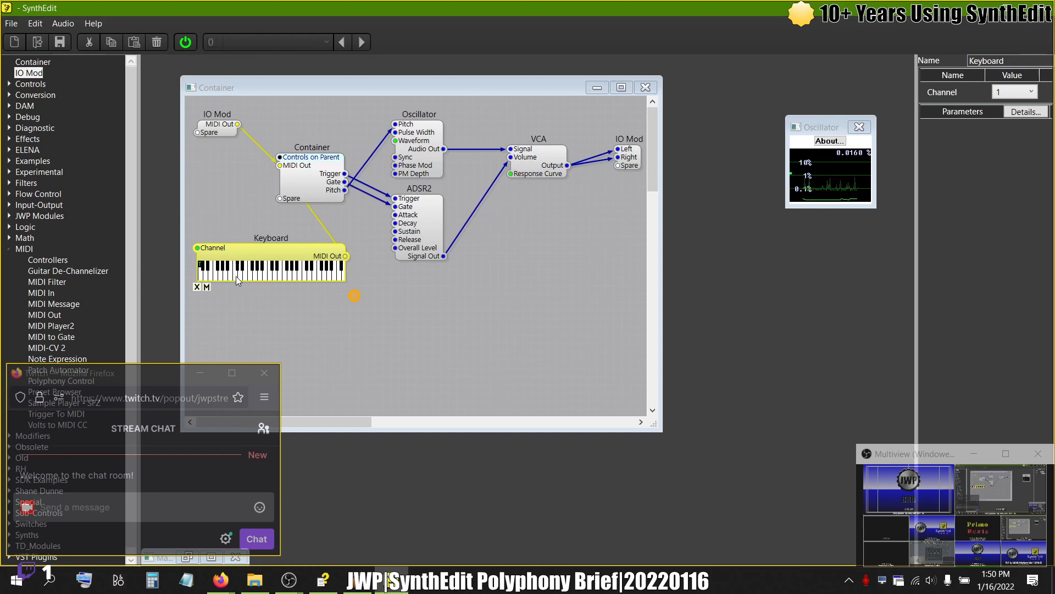
click(202, 276)
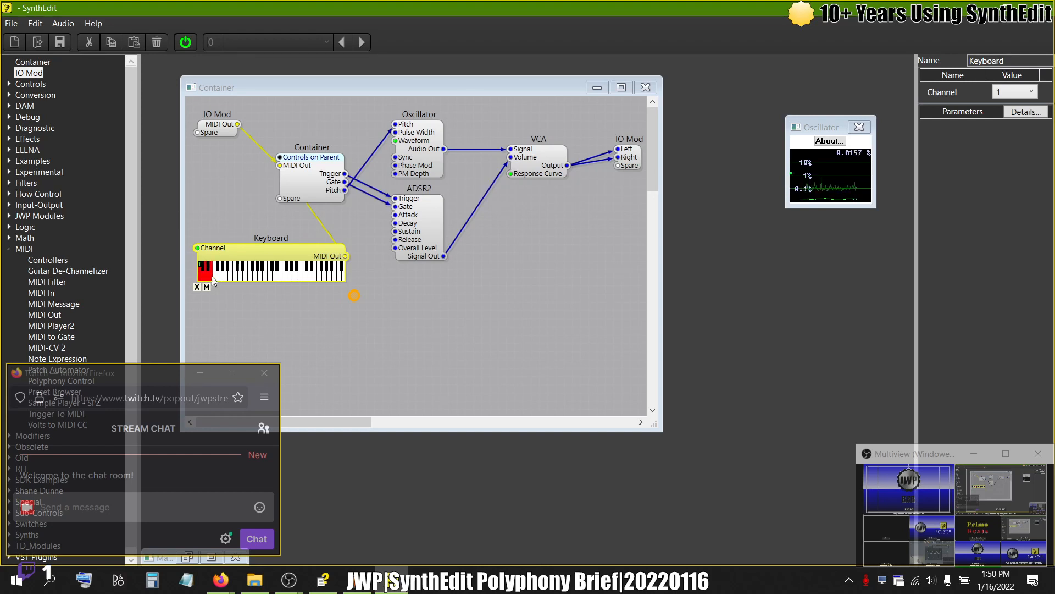
click(203, 275)
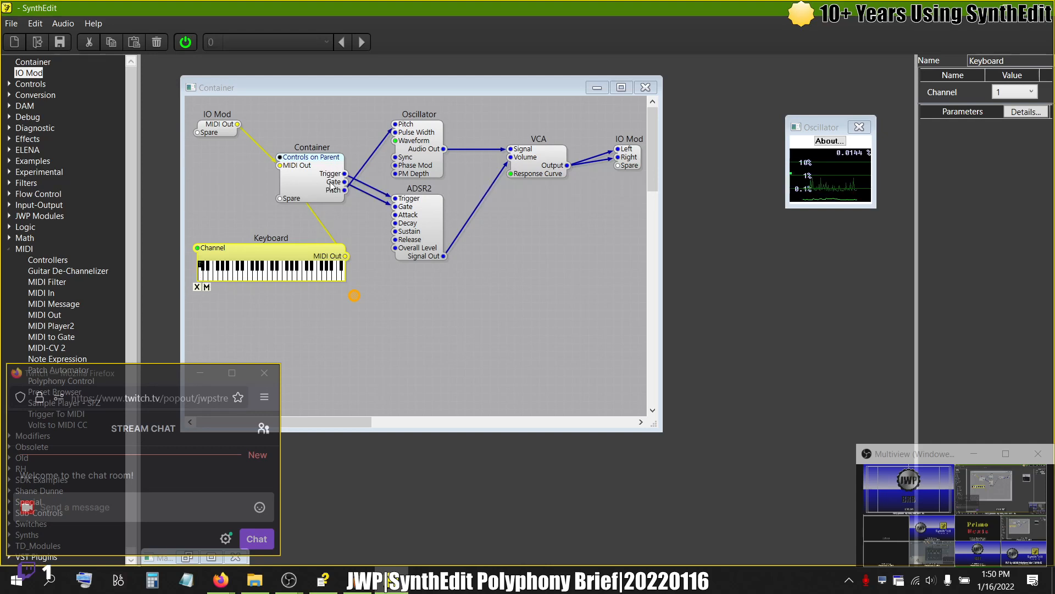
click(282, 115)
- Un-containerize the inner Container so its MIDI-CV 2 sits directly among the synth modules
right_click(306, 201)
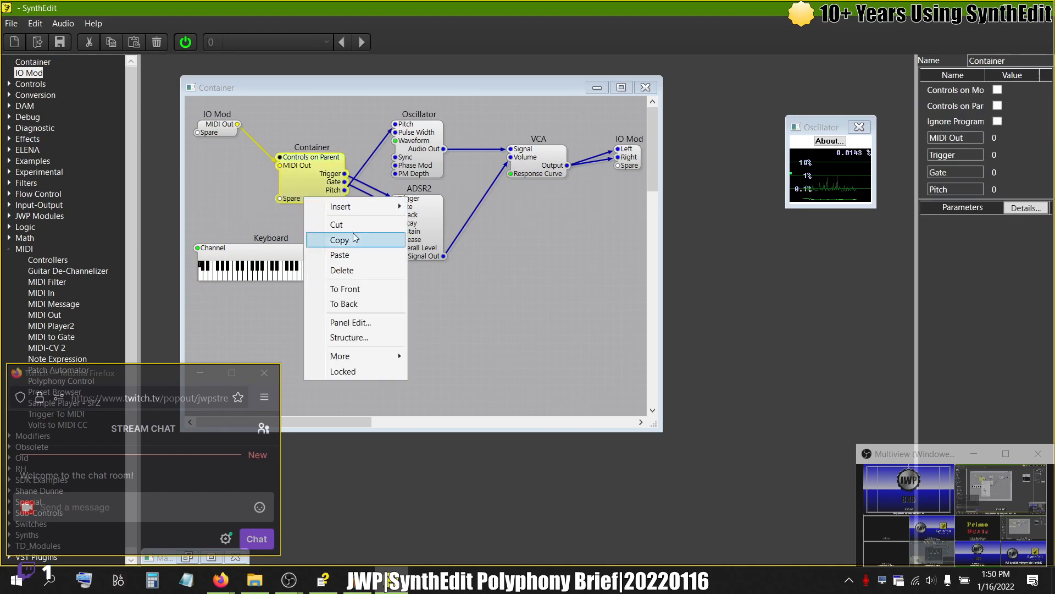
mouse_move(350, 360)
click(449, 402)
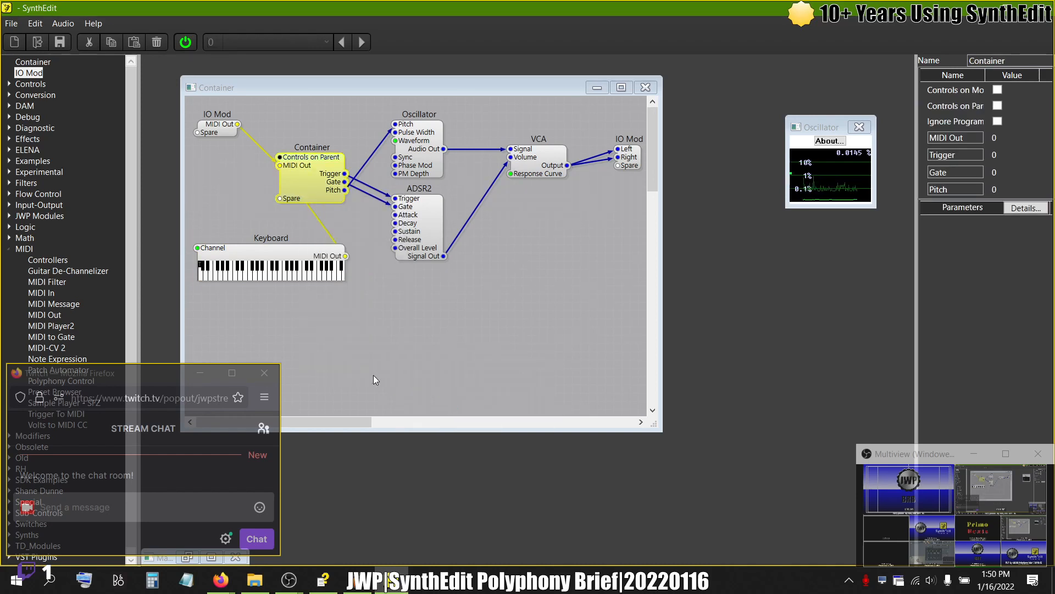
- Play a chord on the Keyboard with MIDI-CV 2 wired directly and observe the Oscillator's voice activity
click(202, 268)
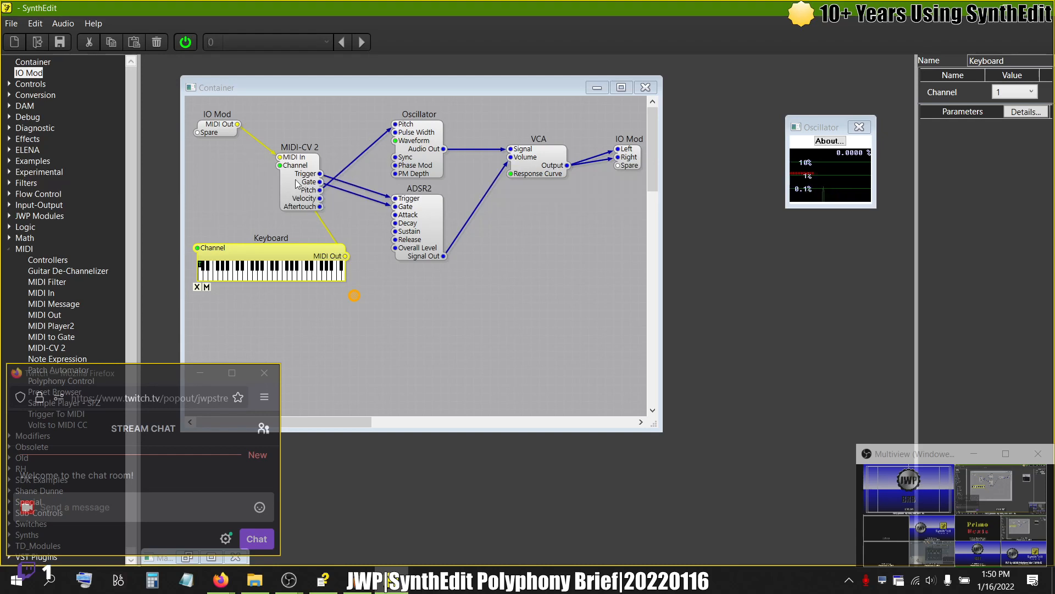
click(226, 276)
click(236, 275)
click(250, 275)
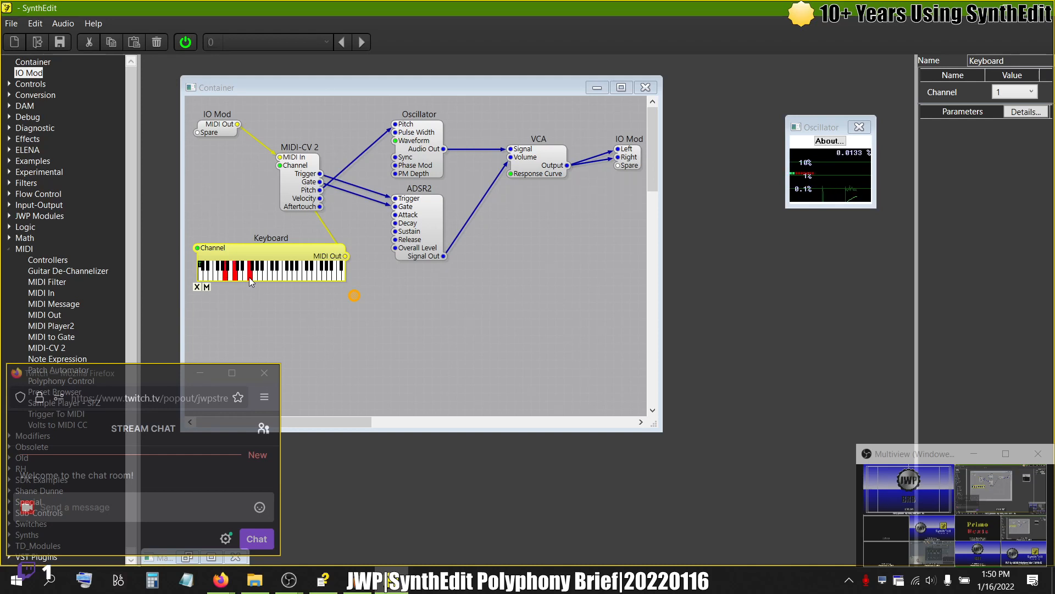
click(199, 264)
key(alt+Tab)
key(alt+Tab)
key(alt+Tab)
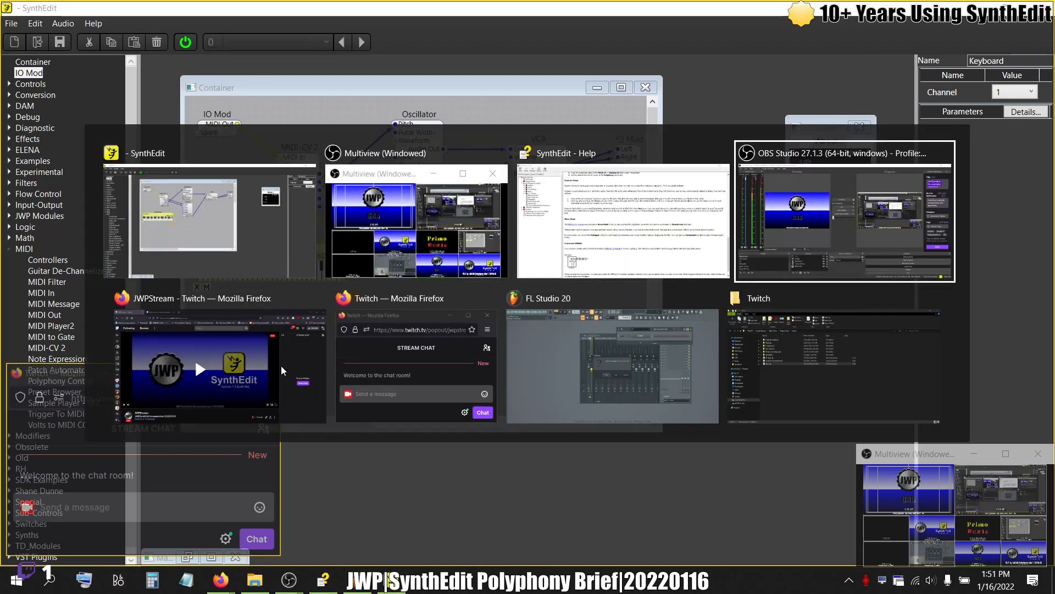
key(alt+Tab)
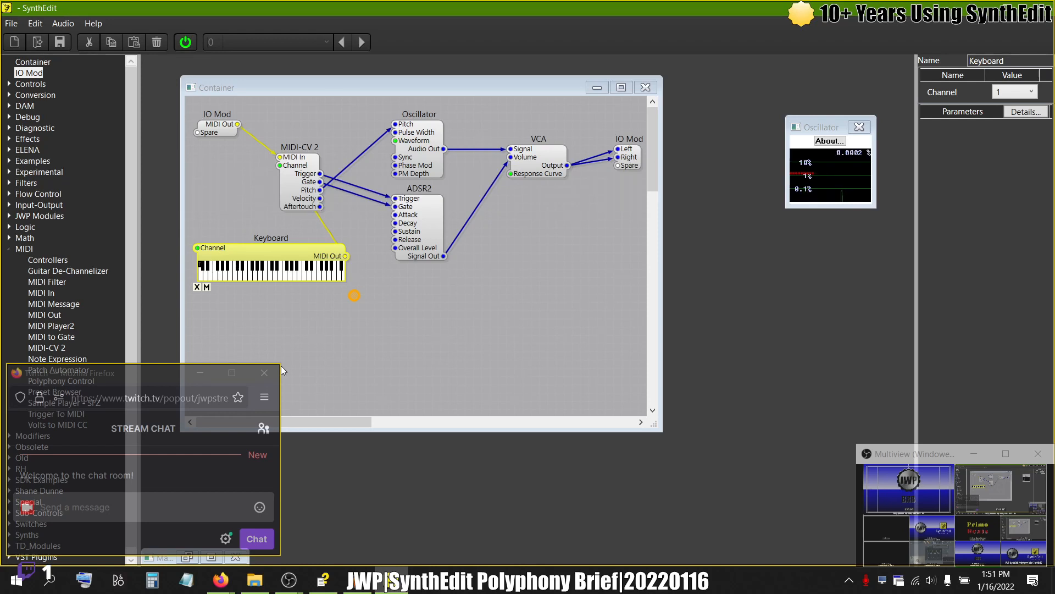
- Stop the audio engine and maximize the Container window
click(186, 43)
click(621, 87)
- Shift all modules except the input IO Mod to the right, and place the Keyboard below and left of MIDI-CV 2
drag(629, 285, 219, 78)
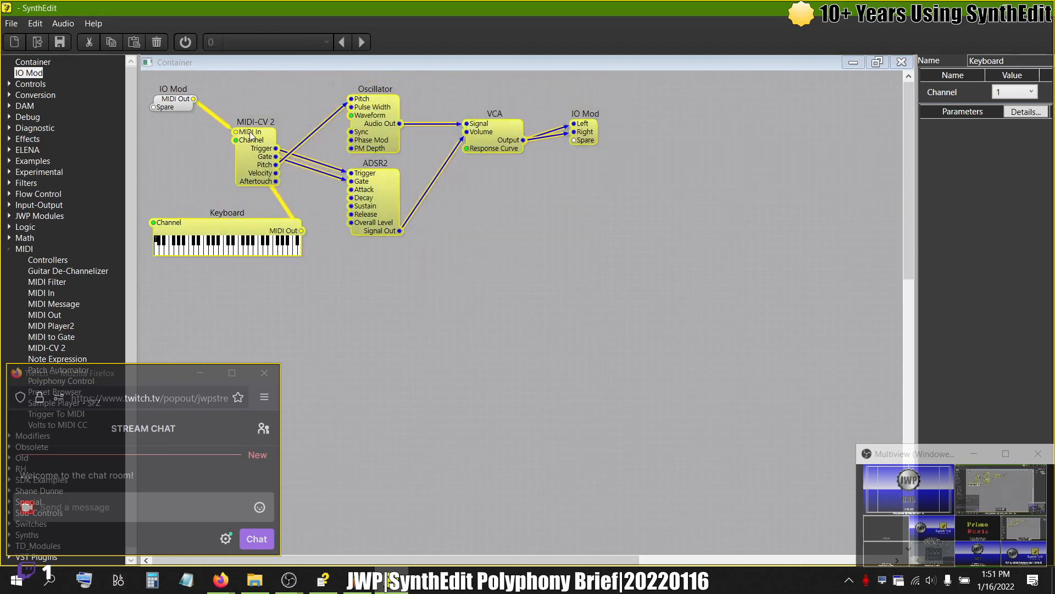
drag(245, 141, 426, 149)
drag(391, 231, 216, 183)
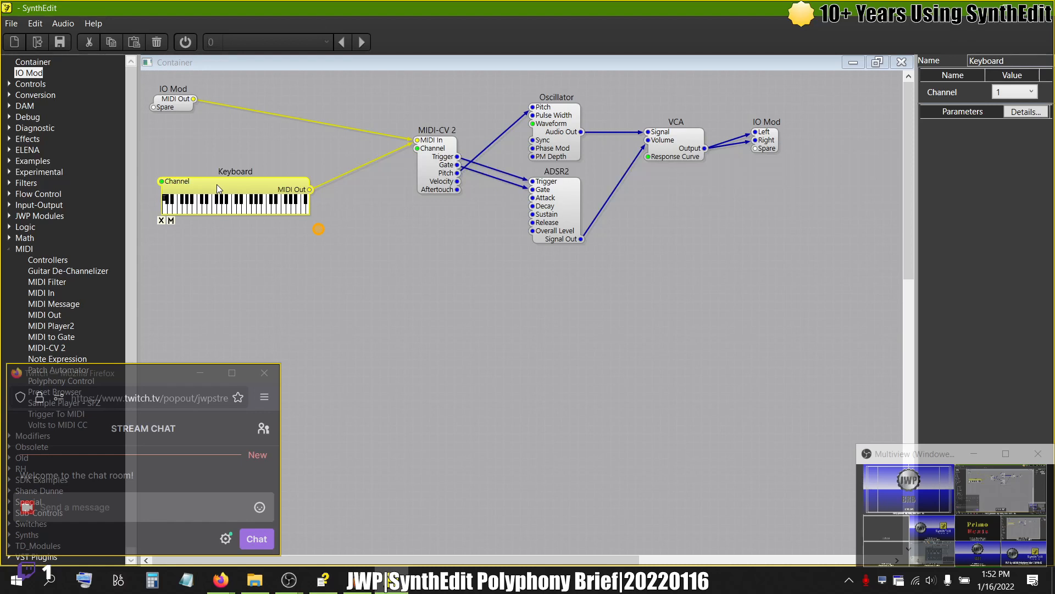
drag(217, 183, 251, 245)
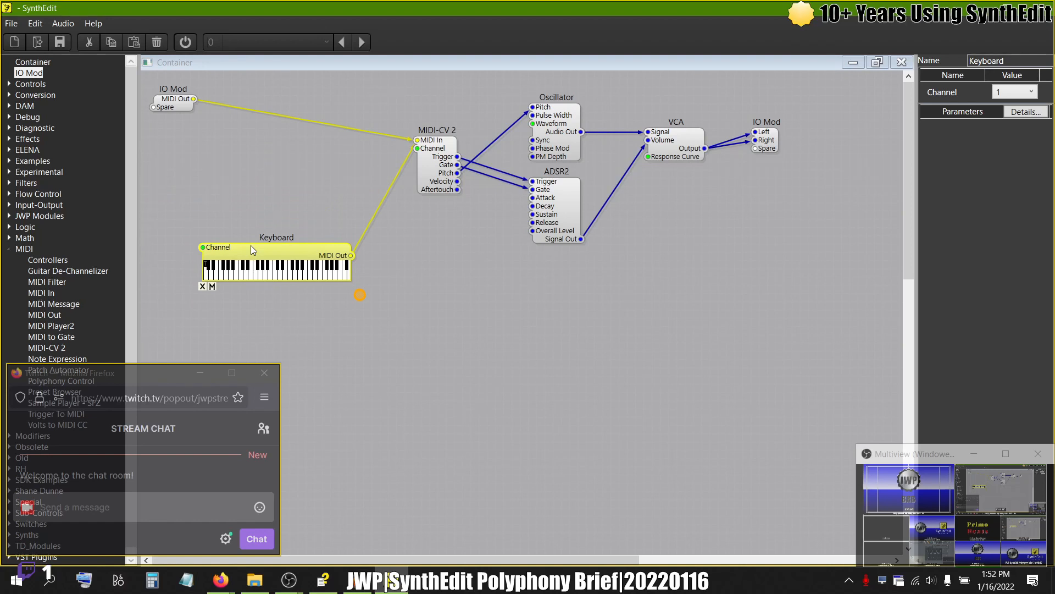